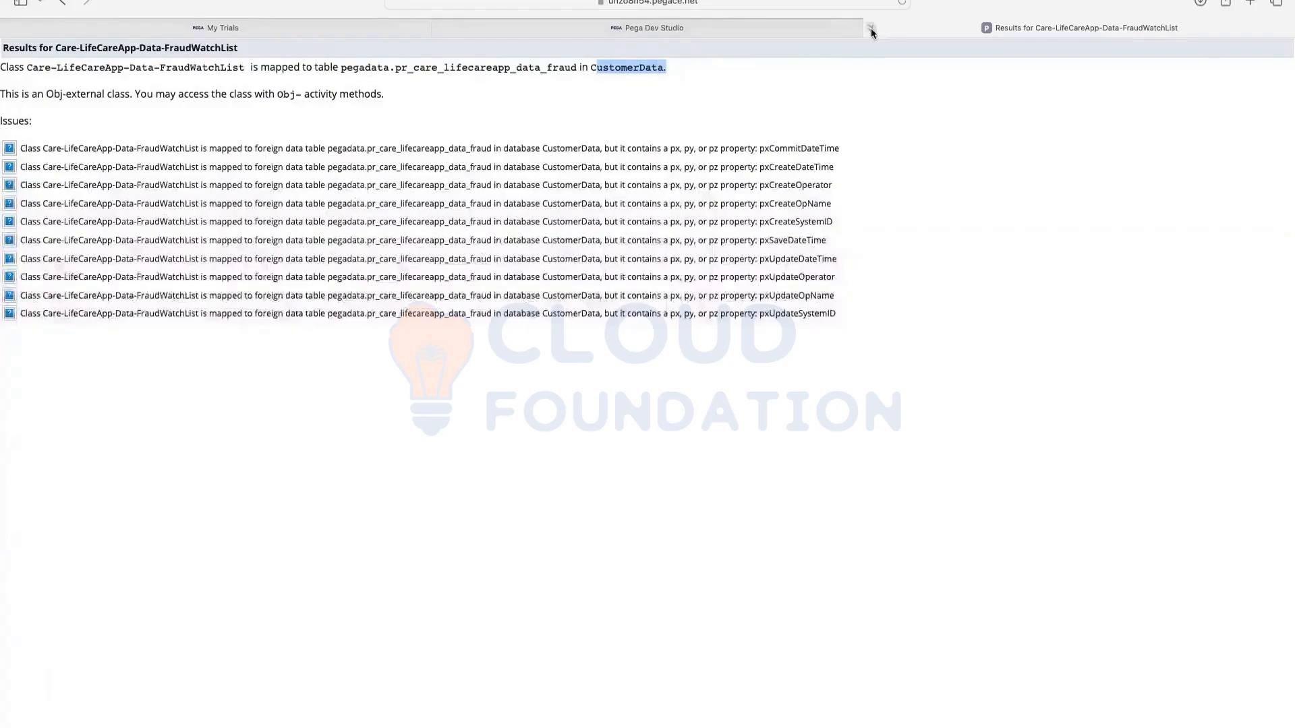
Step: Close the FraudWatchList mapping results, Edit Class and Data Type pages to get back to Home
click(871, 28)
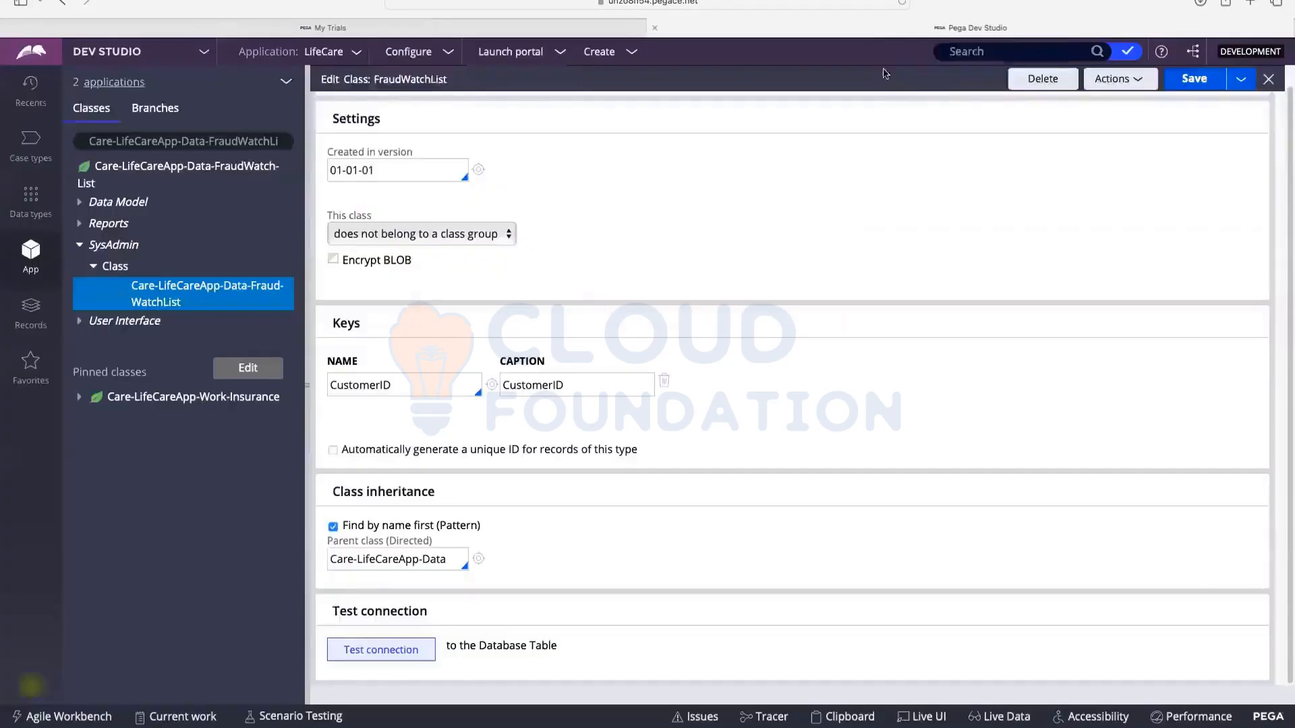
scroll(387, 241, up, 3)
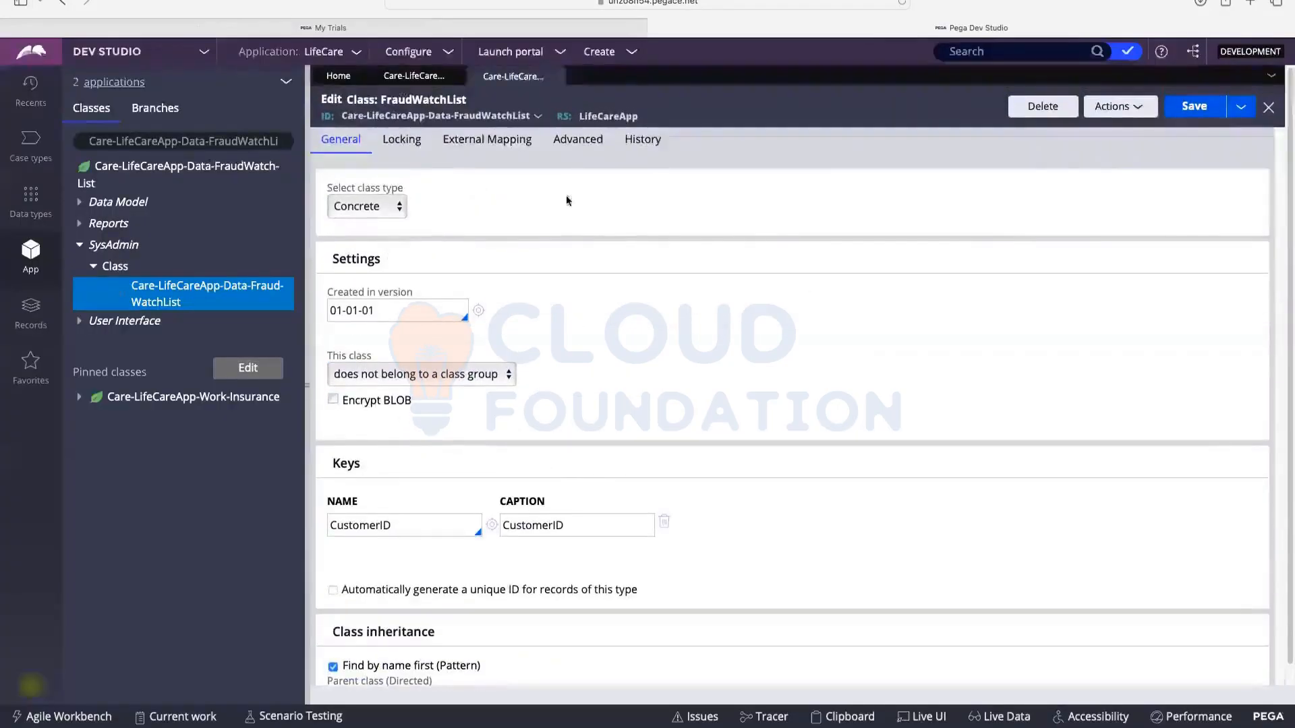
click(557, 77)
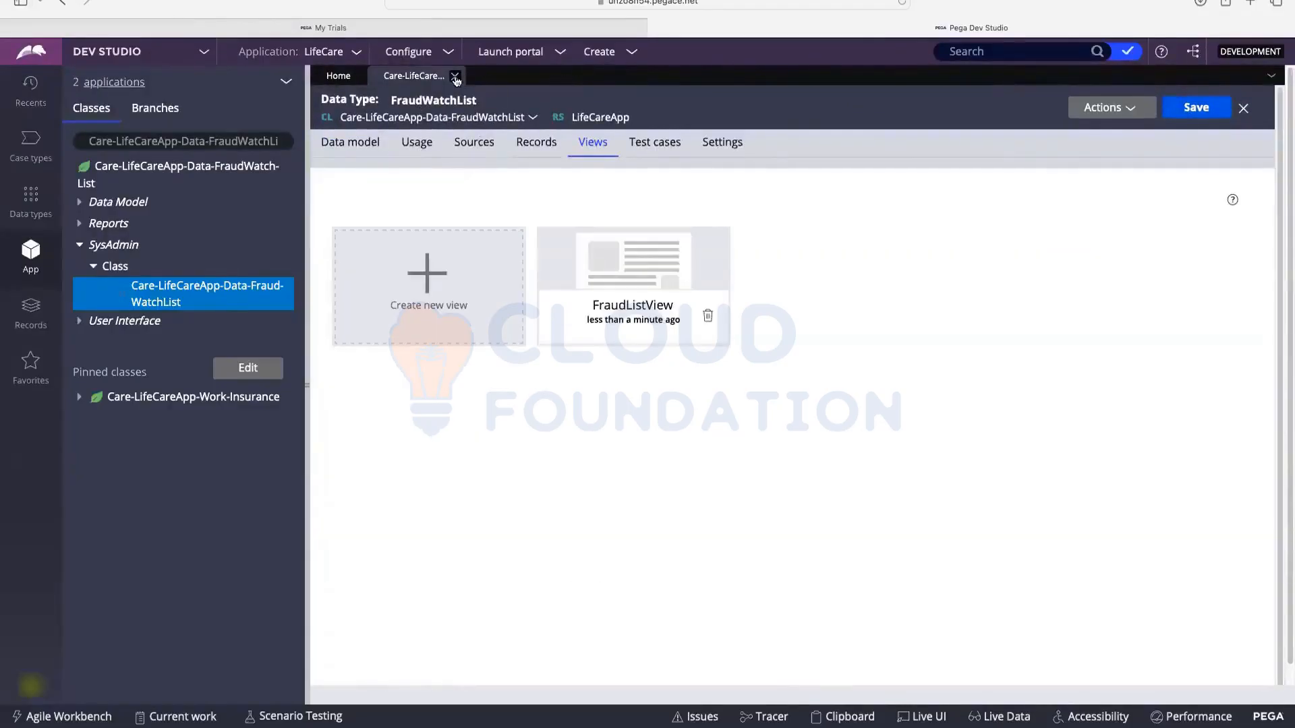
click(456, 77)
mouse_move(51, 27)
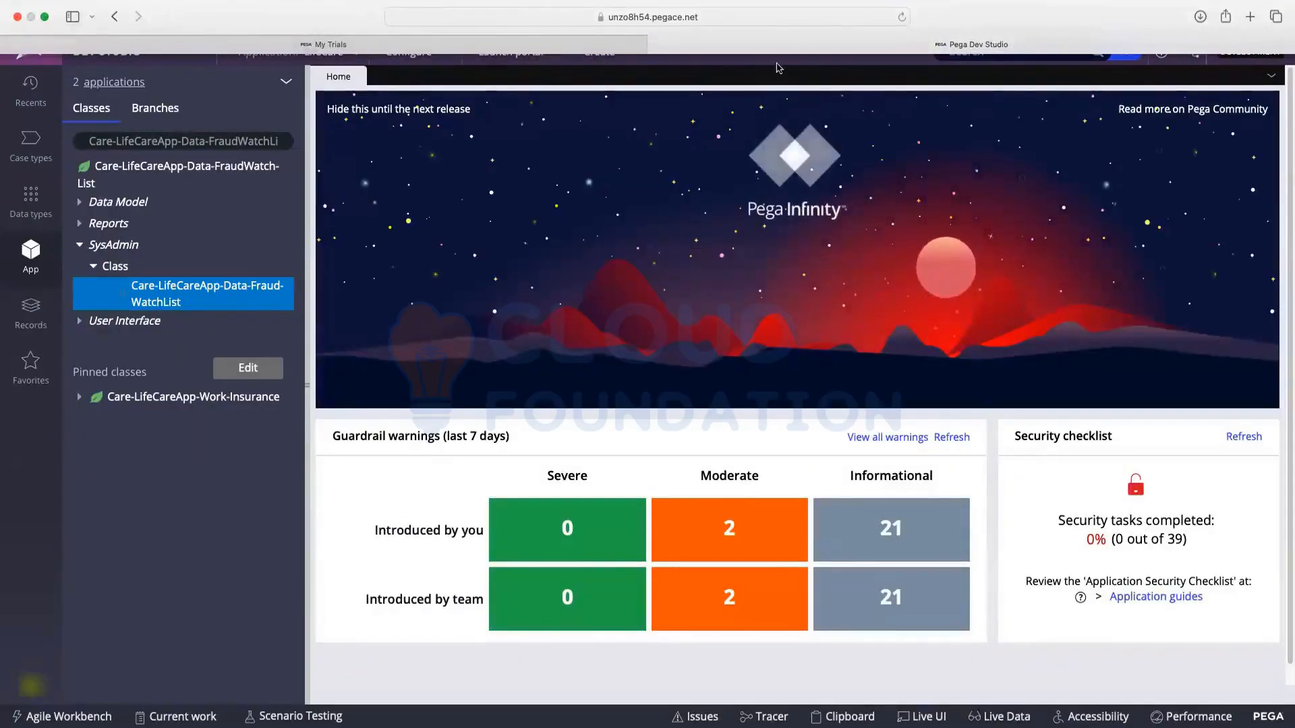
click(44, 16)
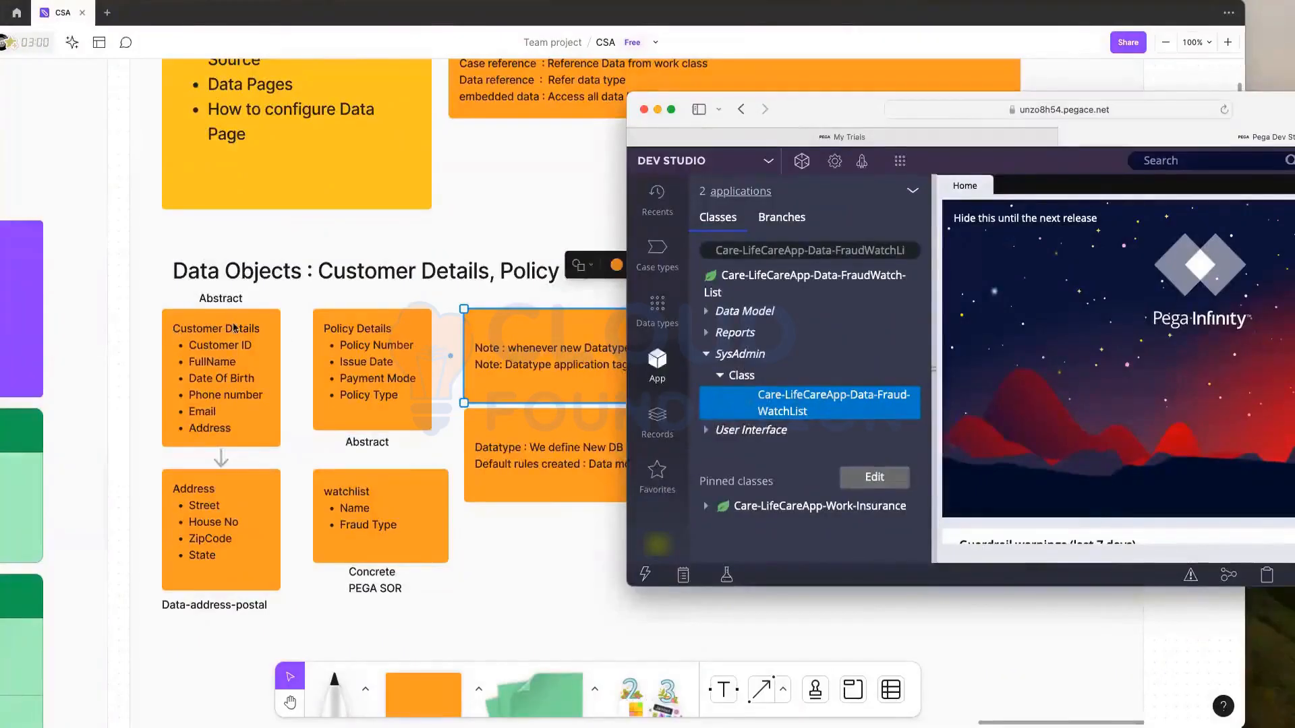
drag(670, 114, 330, 111)
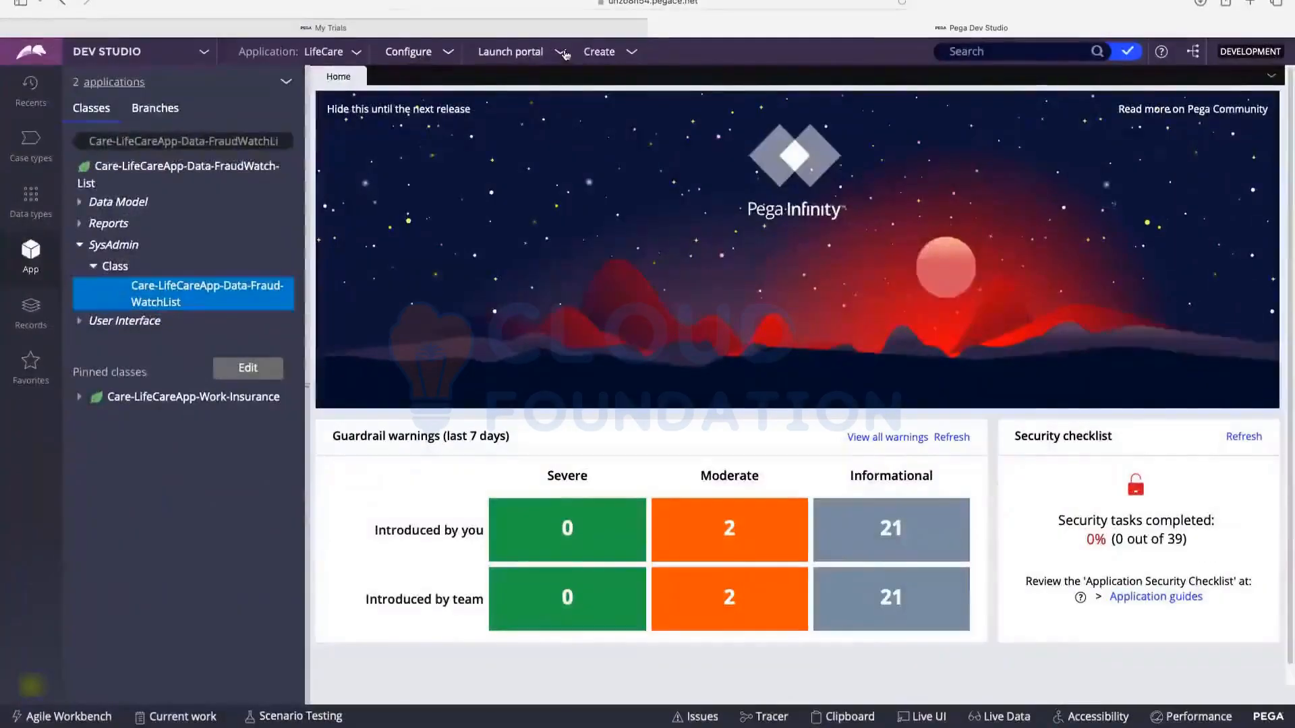
Step: Start a new class record from the Create > SysAdmin > Class menu
click(612, 54)
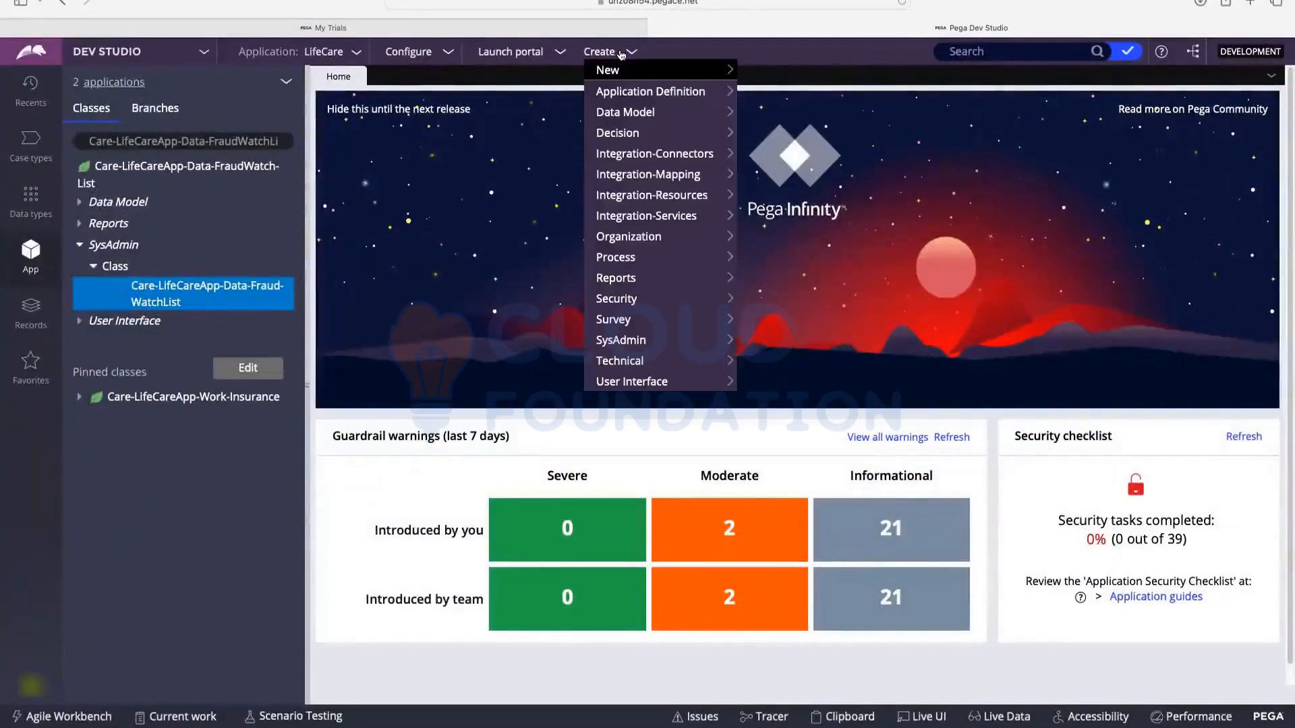
mouse_move(615, 268)
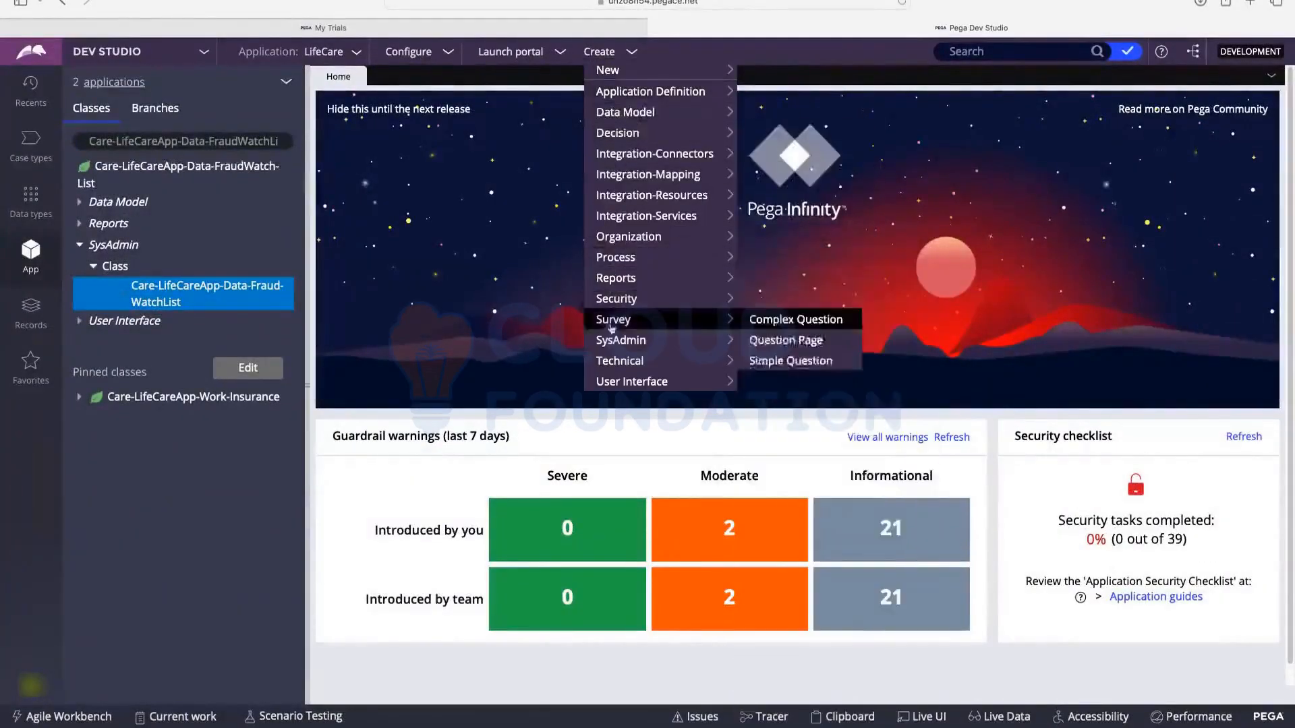
mouse_move(607, 342)
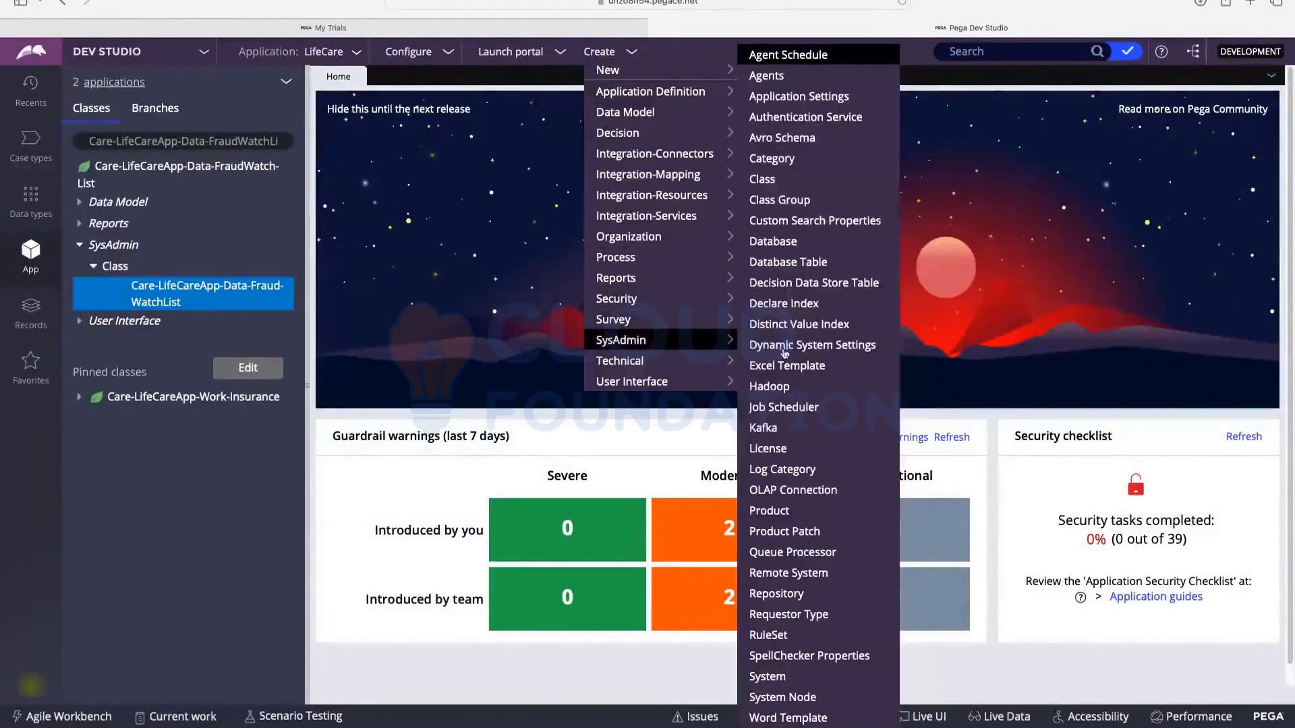
click(766, 182)
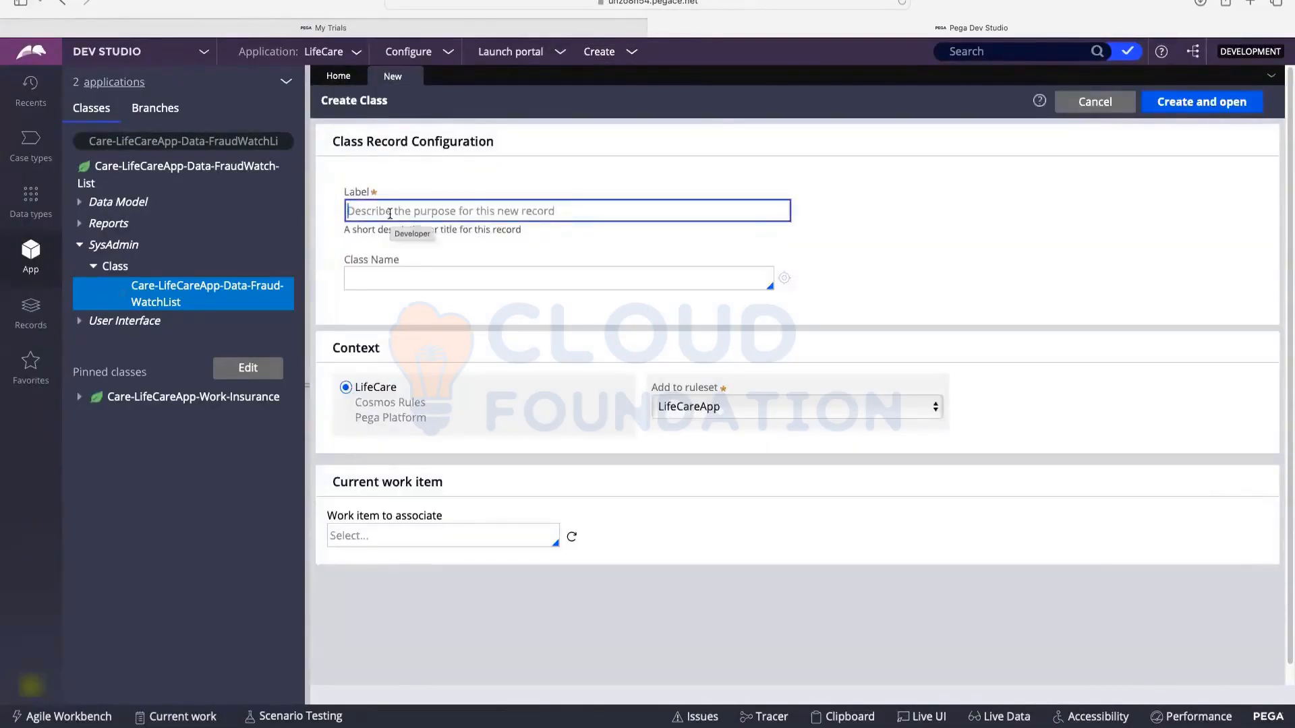
Step: Enter Care-LifeCare-CustomerFields as both the class label and the class name
text(Care-L)
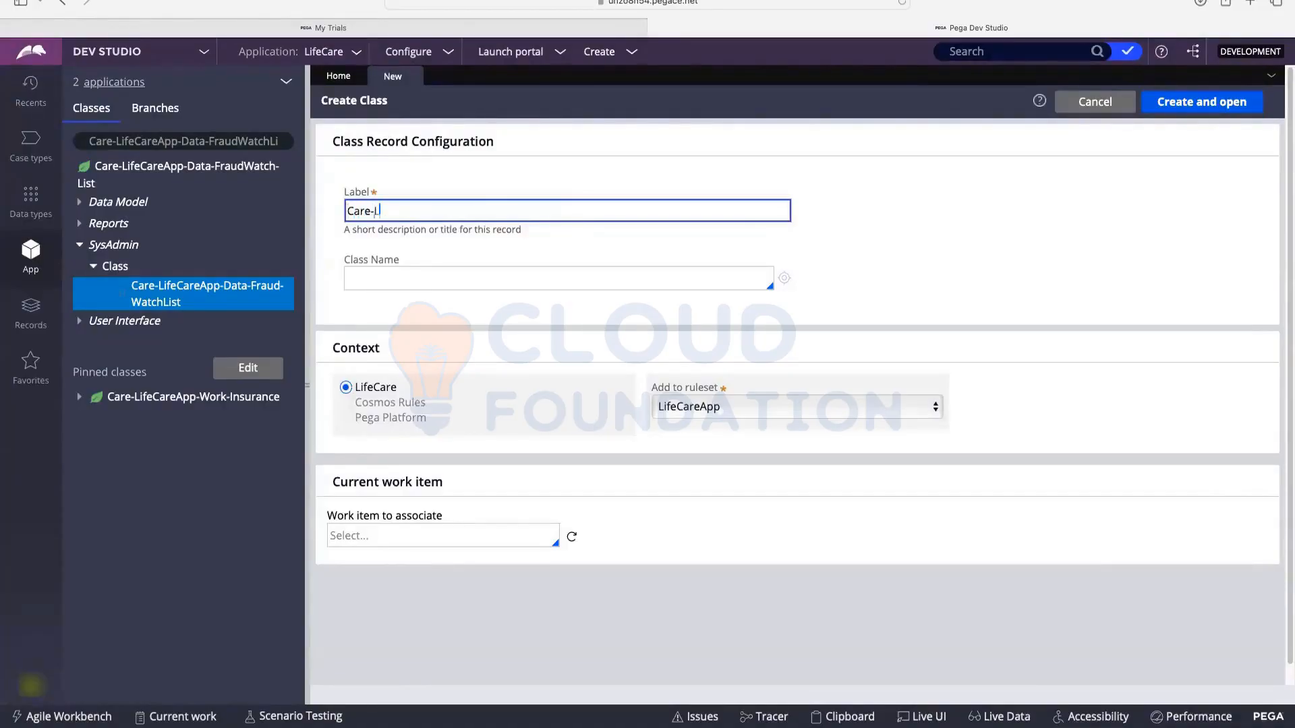
text(ifeCare-CustomerFields)
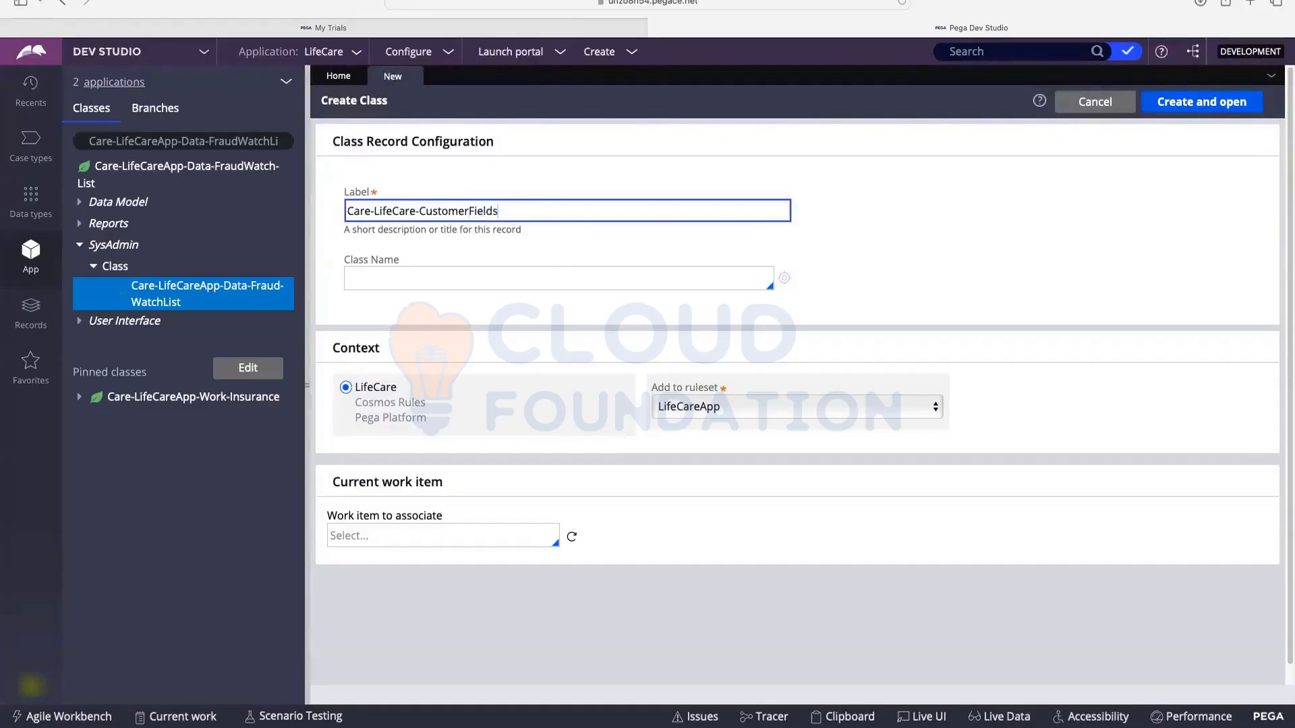
double_click(486, 211)
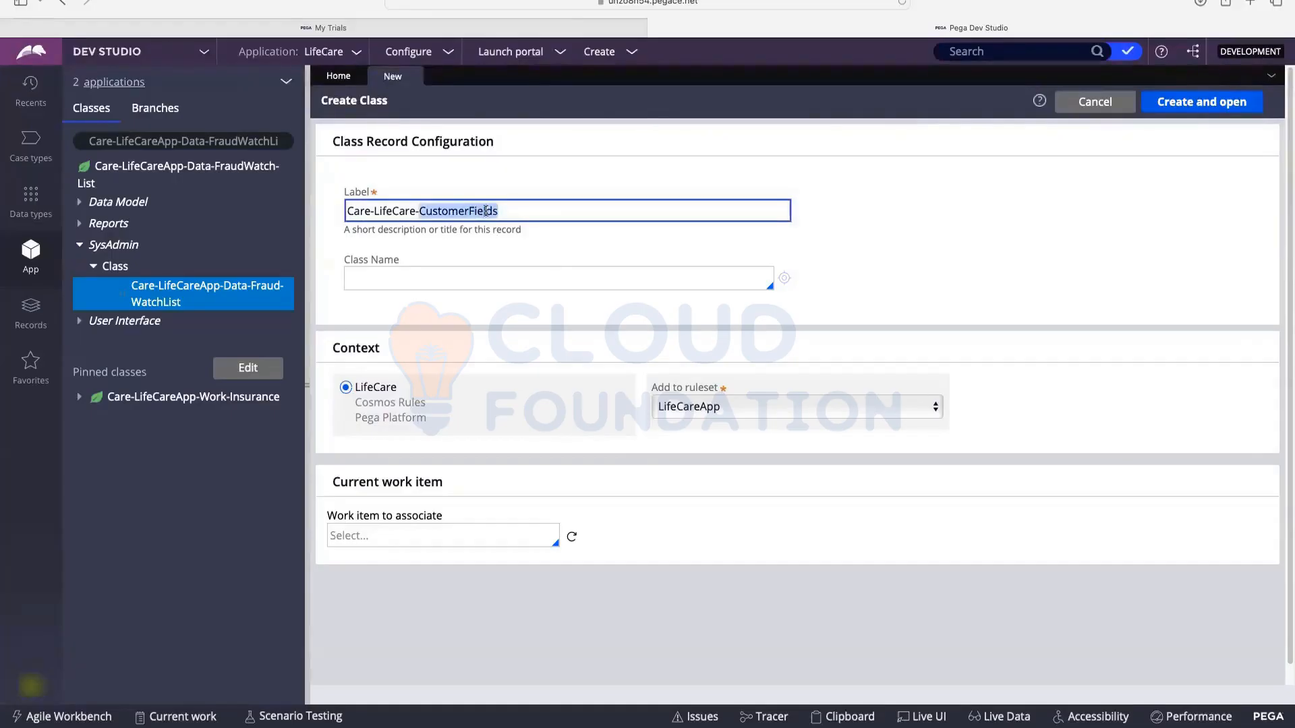
triple_click(487, 211)
key(ctrl+c)
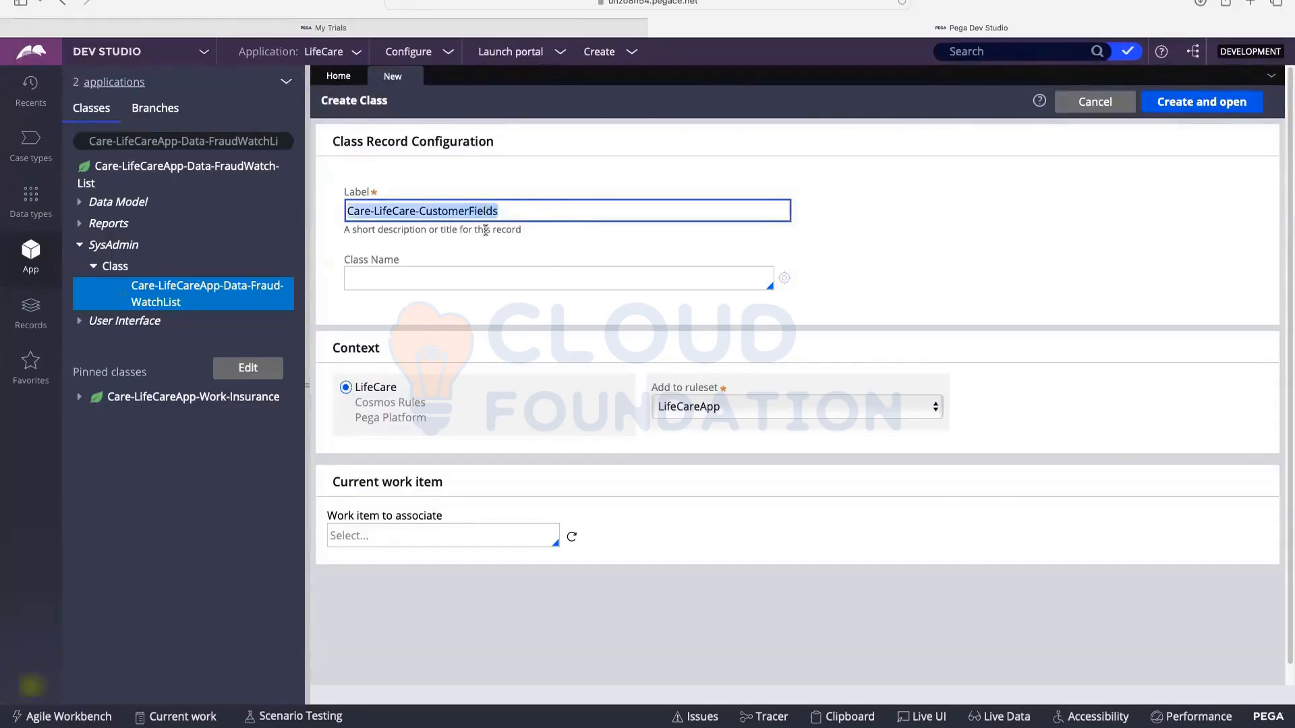
click(487, 287)
key(ctrl+v)
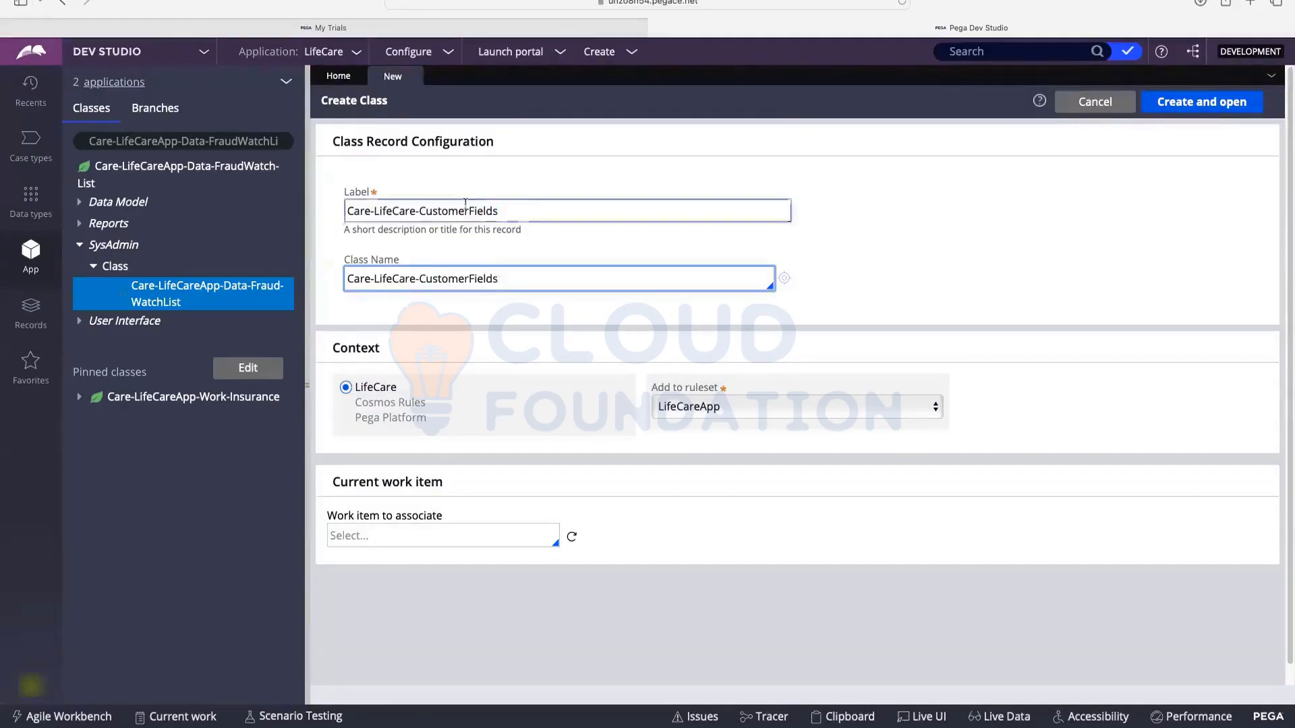
double_click(402, 209)
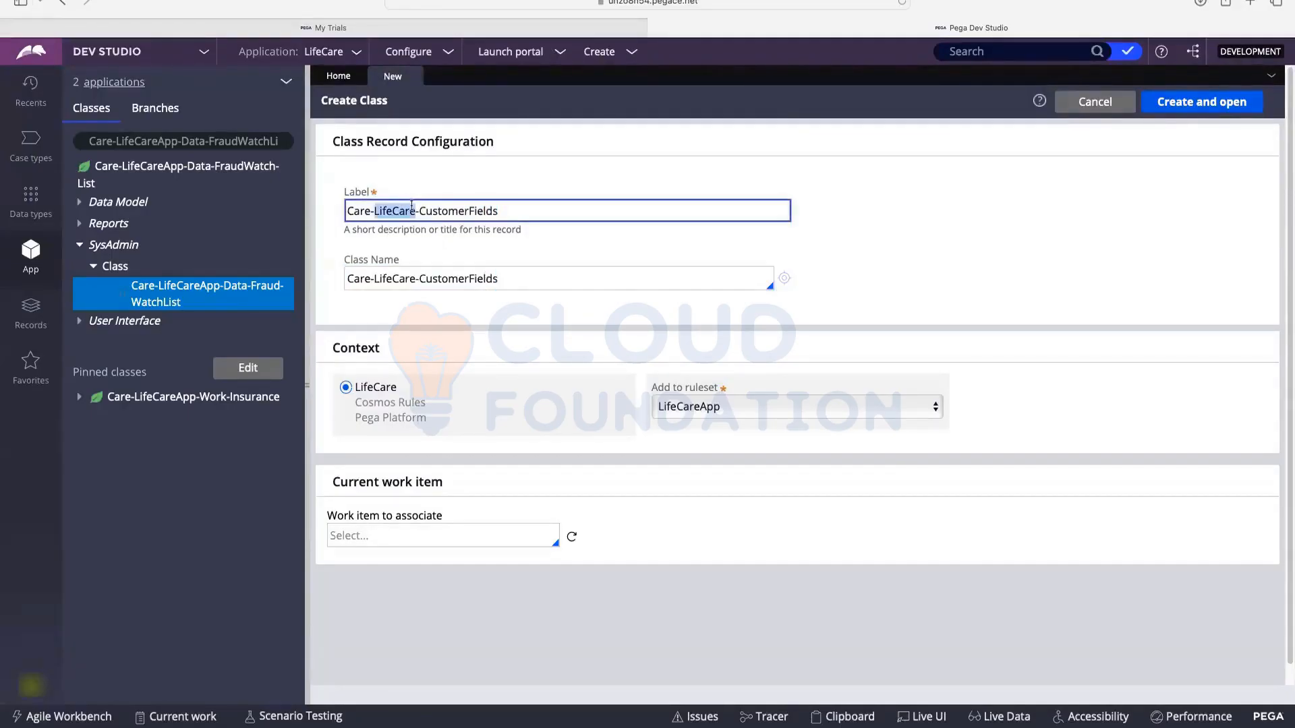
double_click(447, 212)
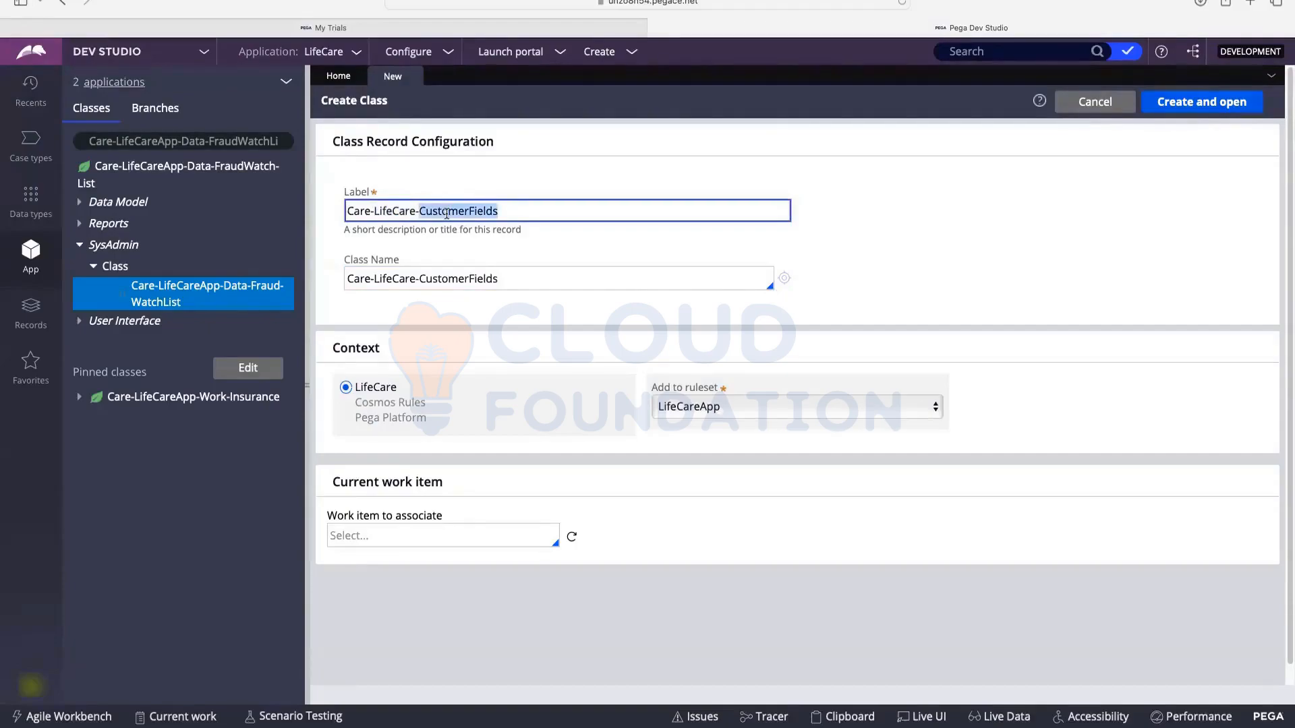
click(379, 209)
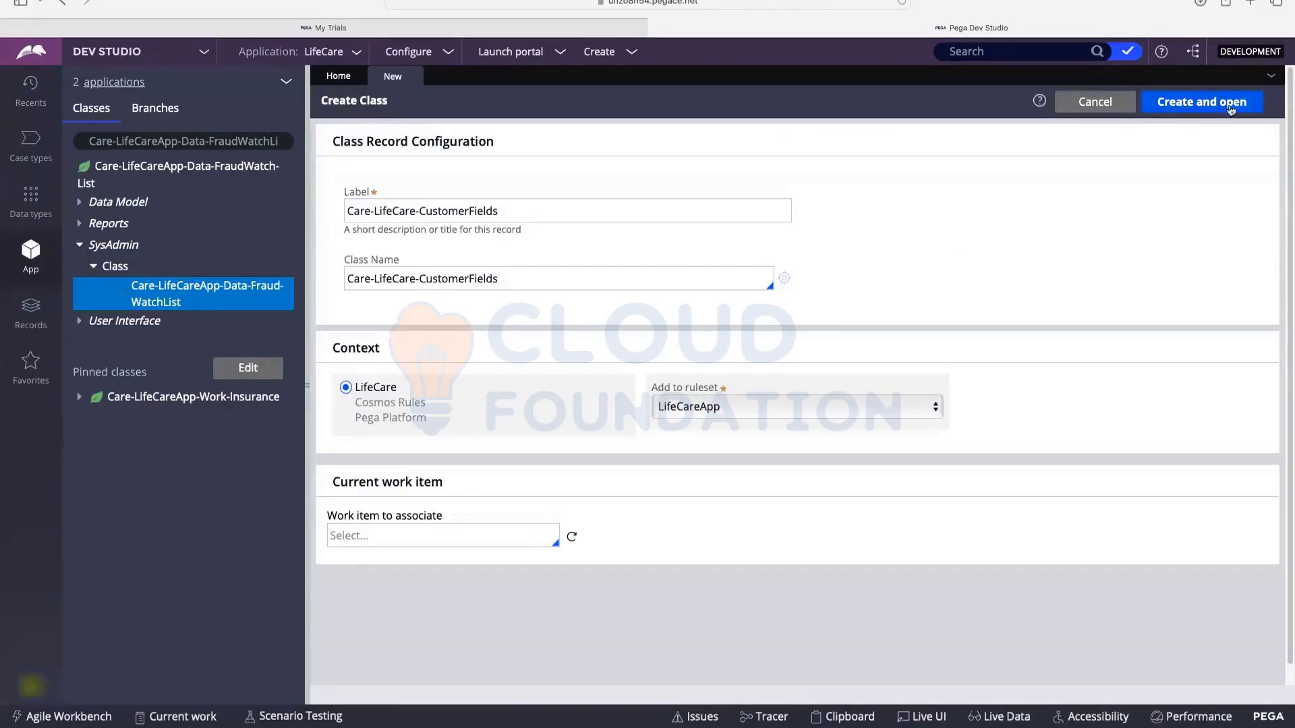
Step: Create the class, keeping type Abstract, with created-in version 01-01-01
click(1209, 107)
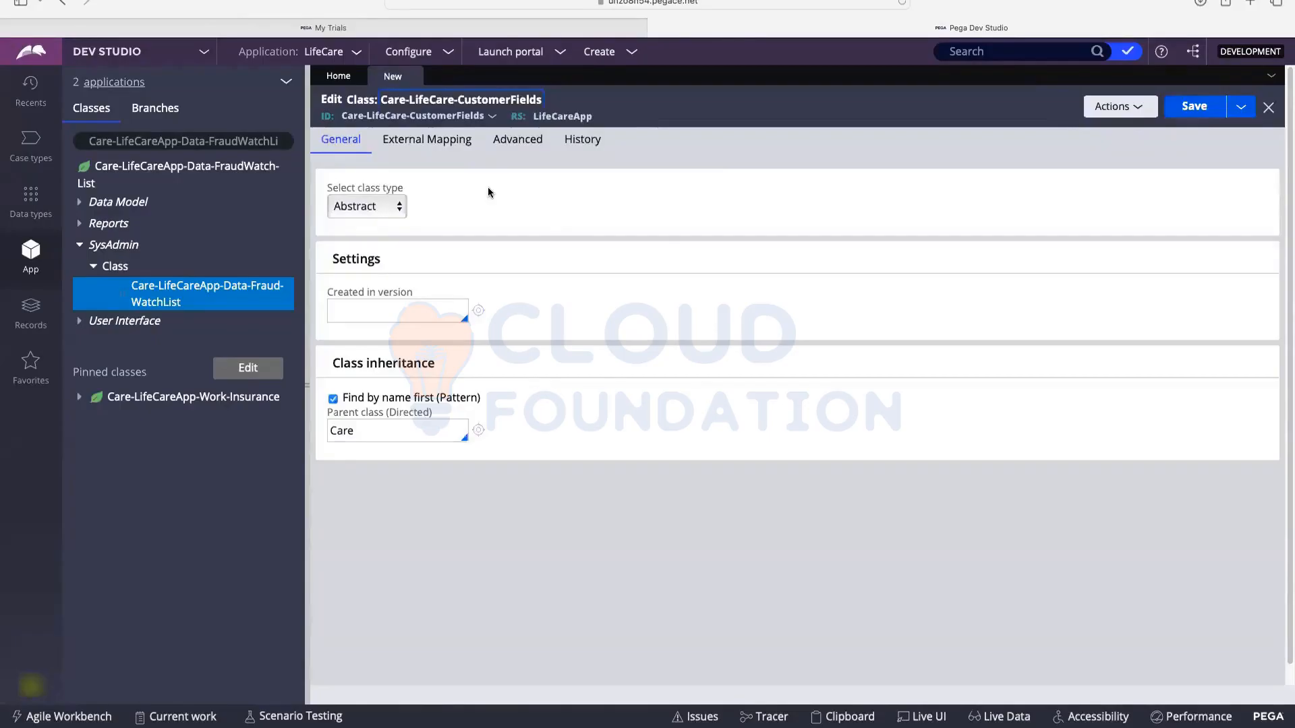
click(357, 212)
click(357, 212)
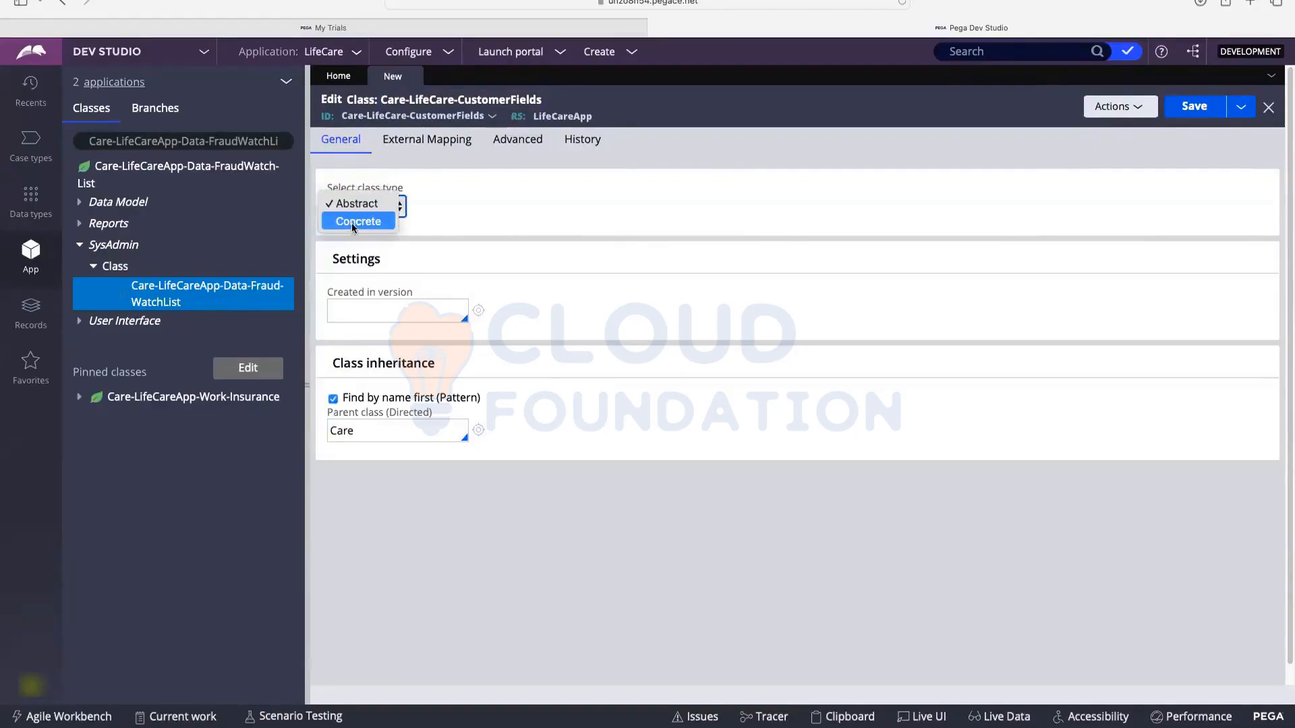
click(357, 211)
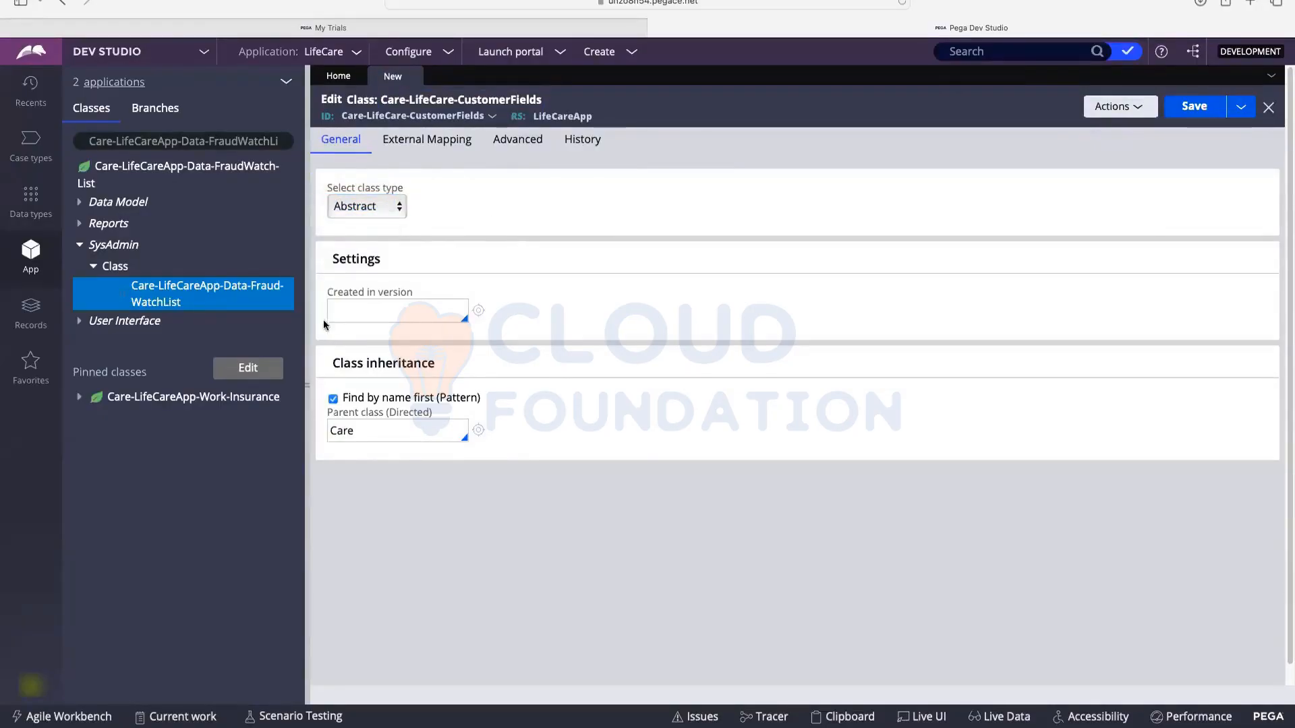
click(358, 308)
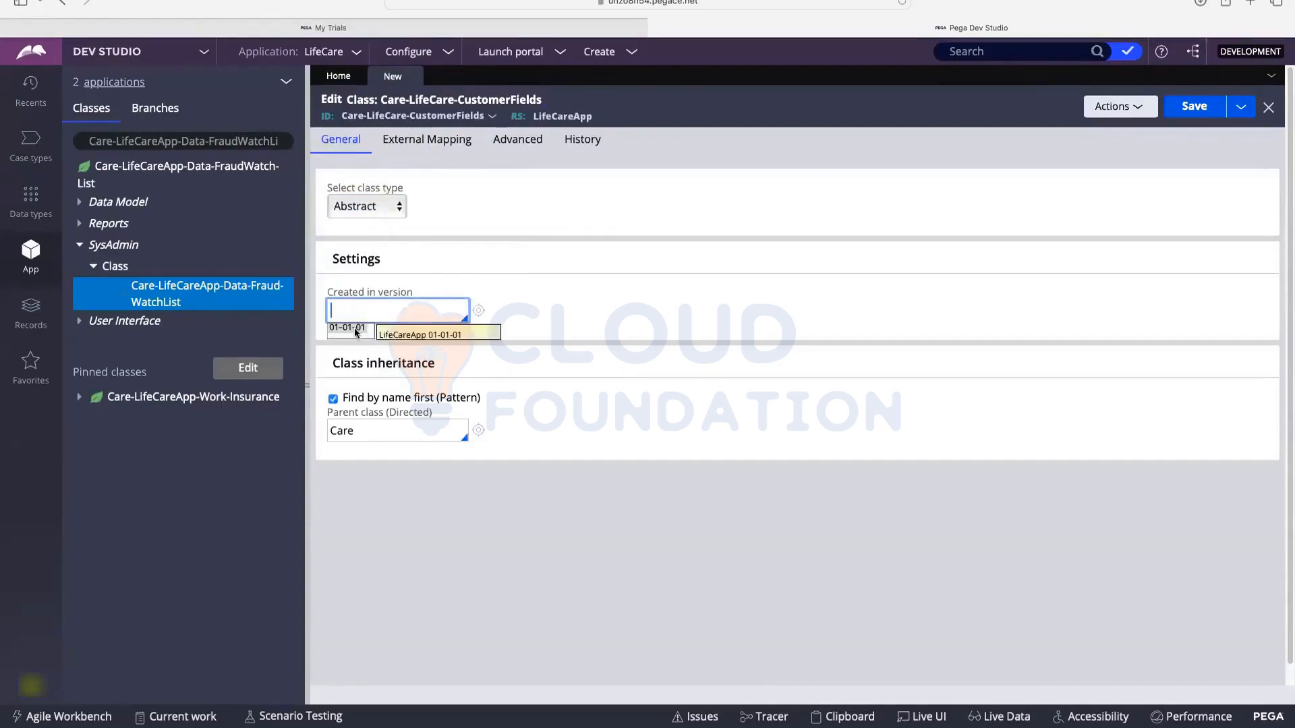
click(351, 328)
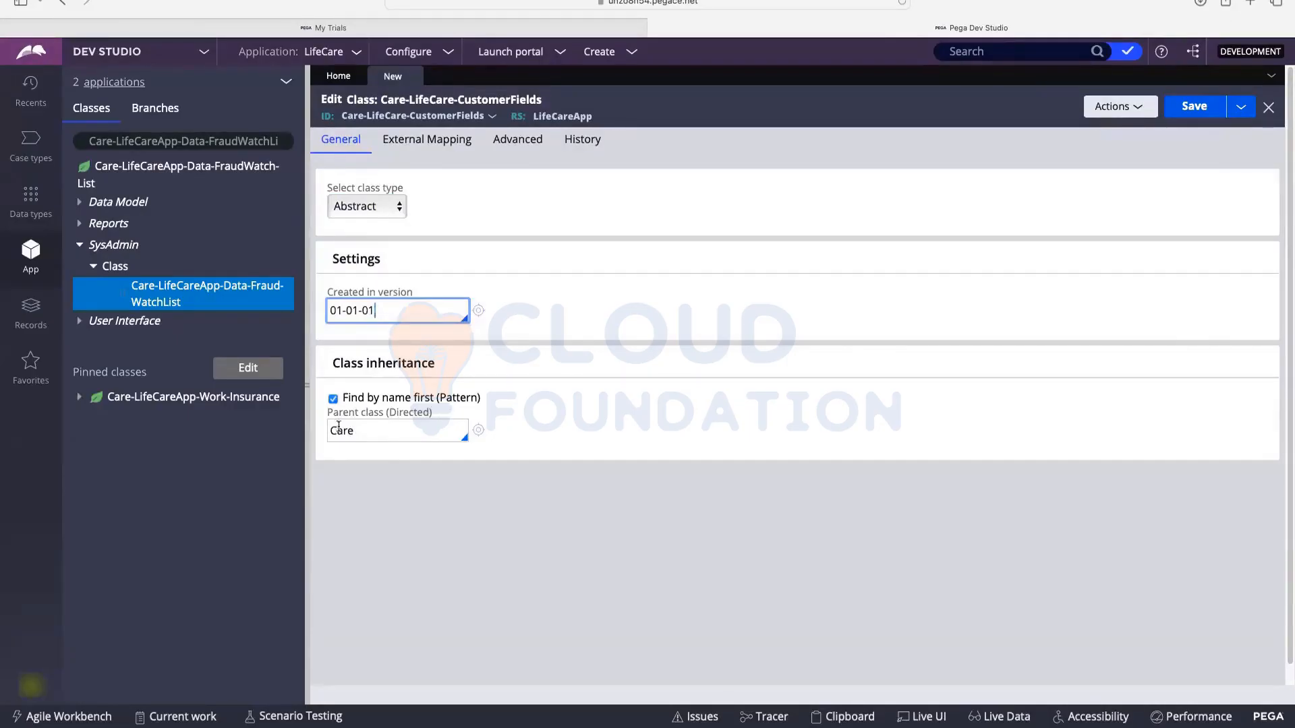
Step: Set the parent class to Data- and save, which flags blank Description and Usage
click(373, 435)
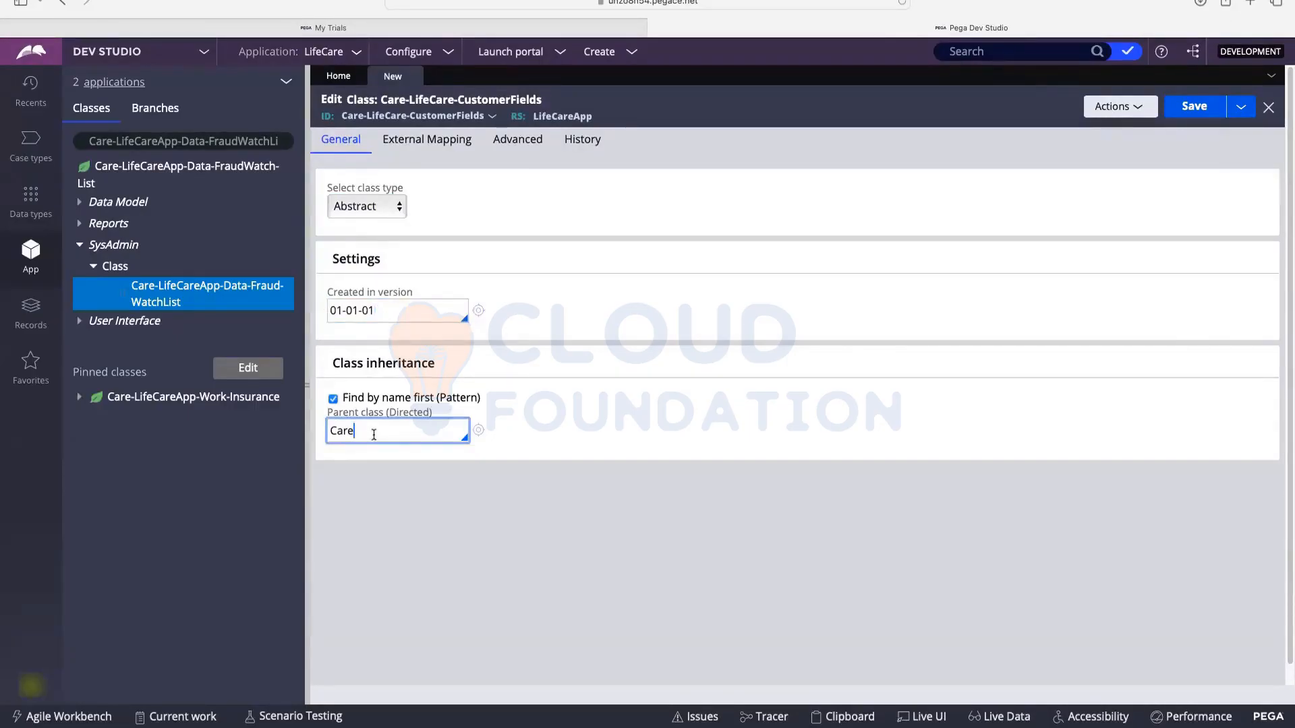
key(BackSpace)
key(BackSpace)
key(BackSpace)
text(Daya)
text(a-)
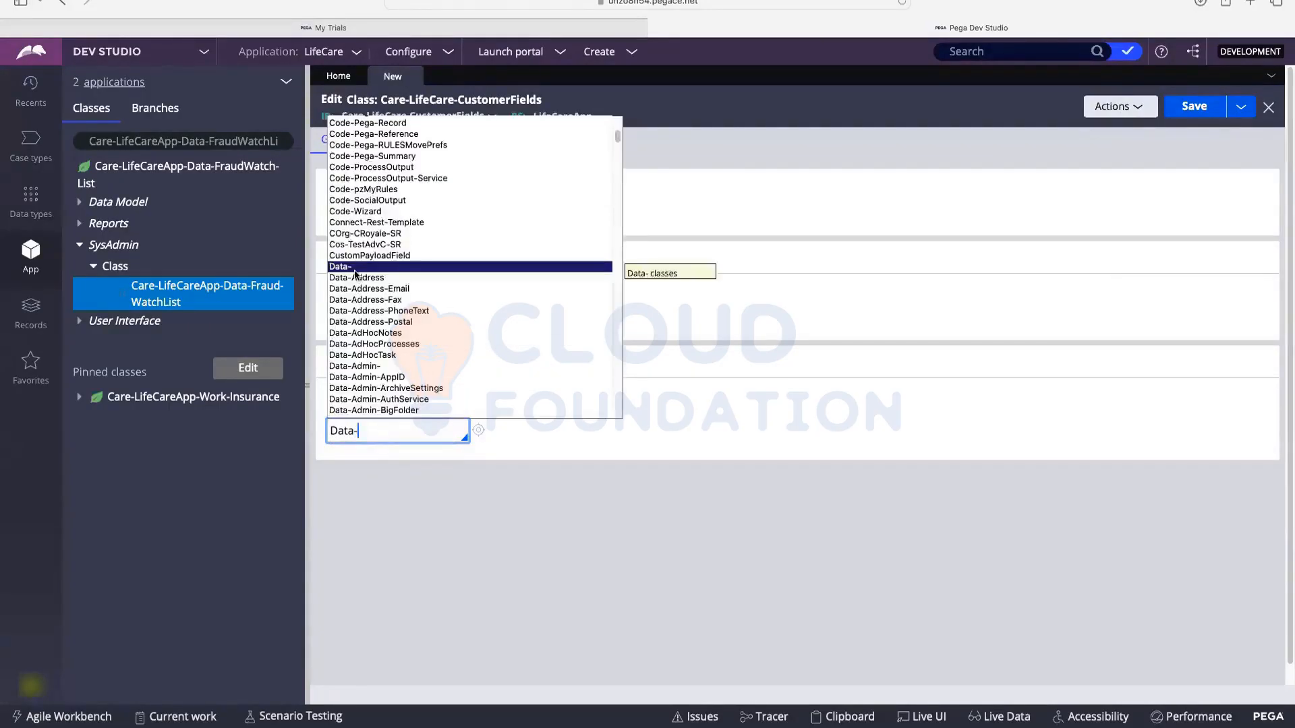
click(354, 269)
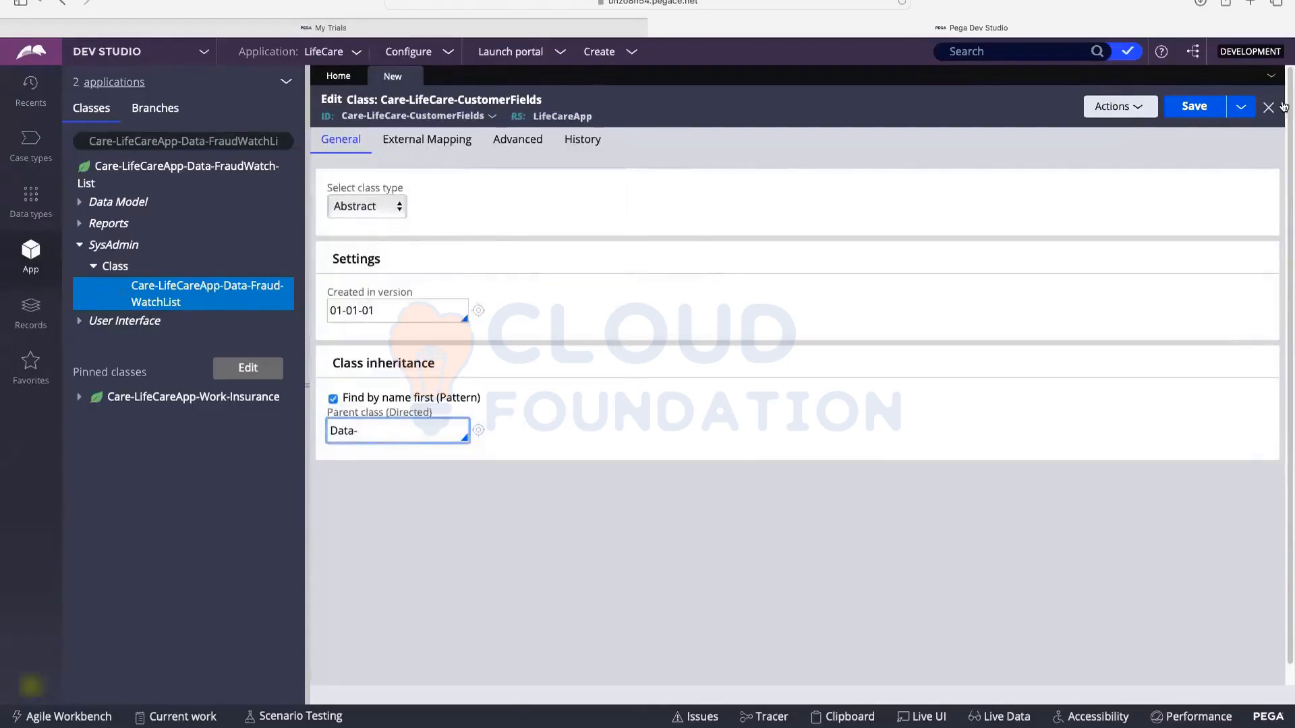
click(1191, 105)
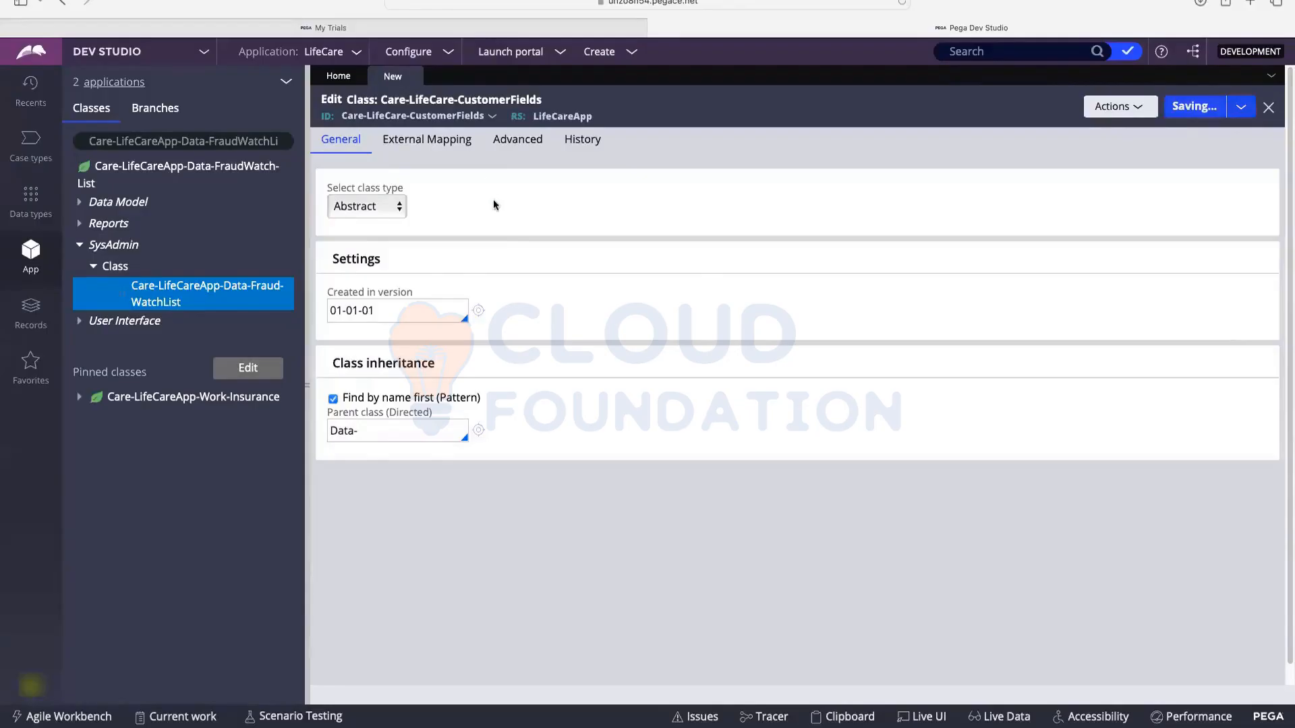
Step: Discard the unsaved Care-LifeCare-CustomerFields class and start another new class record
click(412, 76)
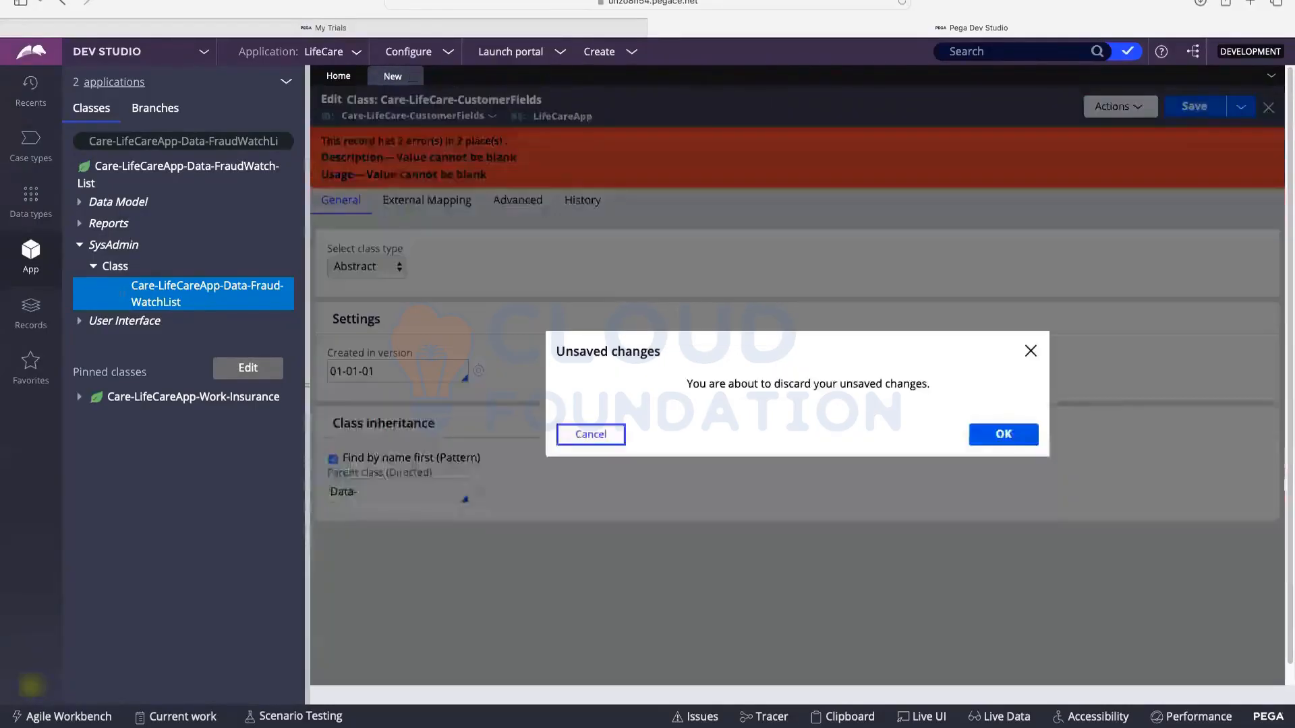
click(1024, 438)
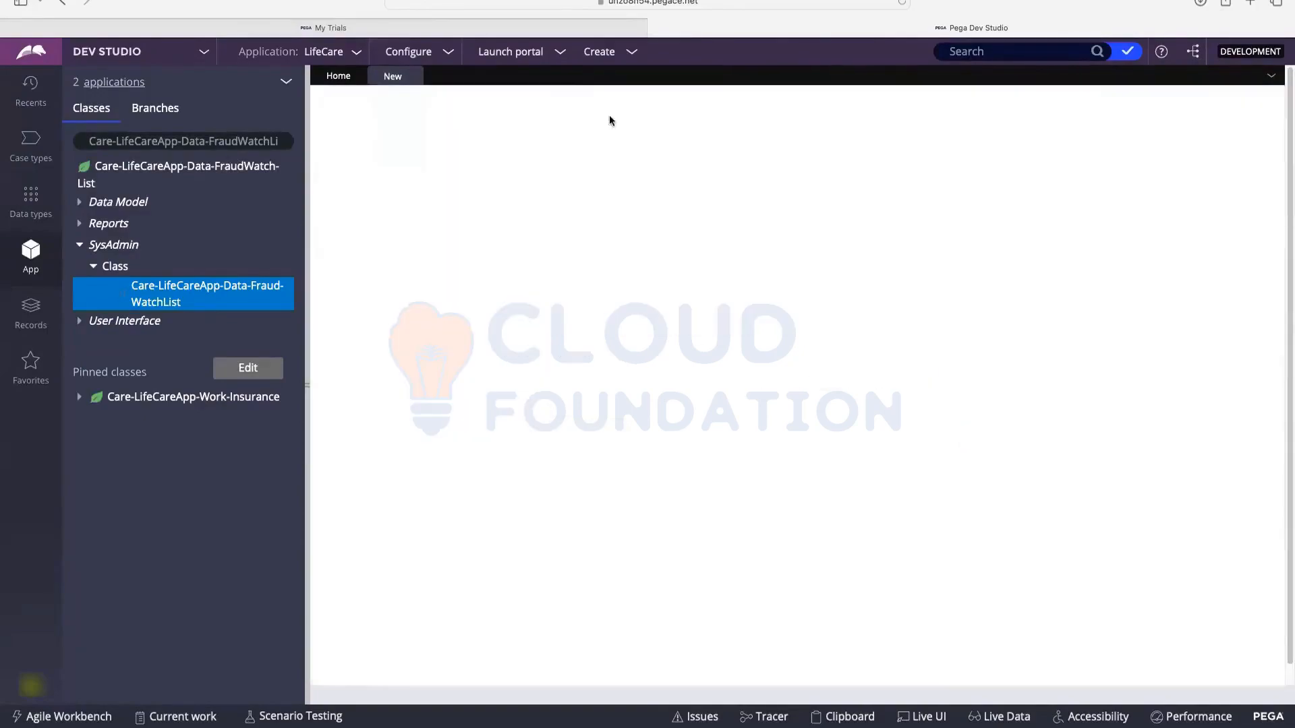
mouse_move(600, 62)
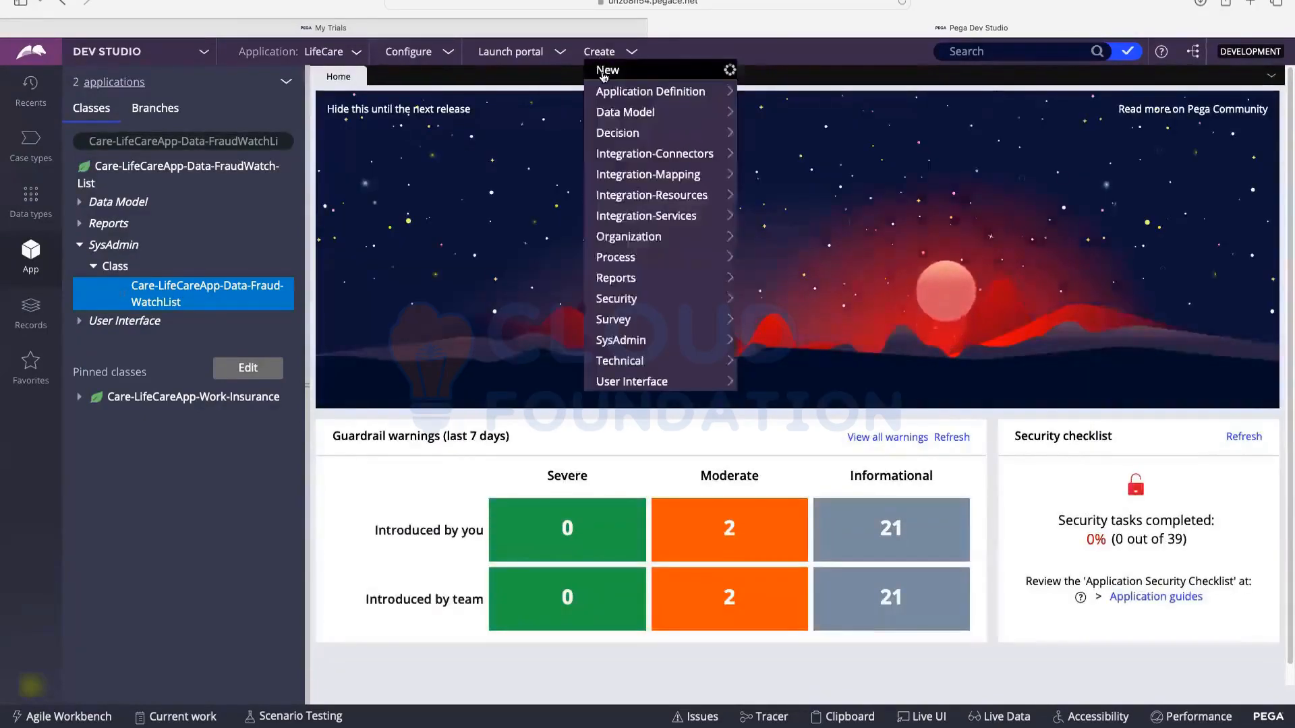
mouse_move(629, 348)
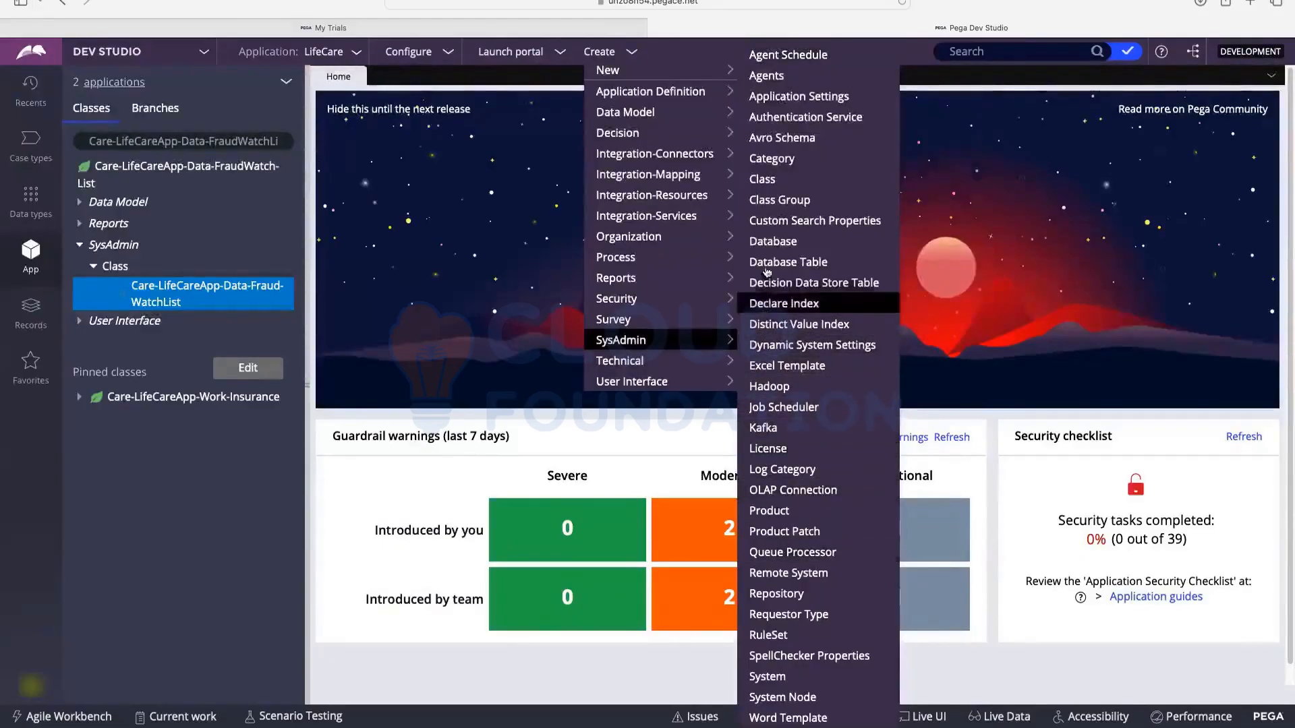
click(773, 179)
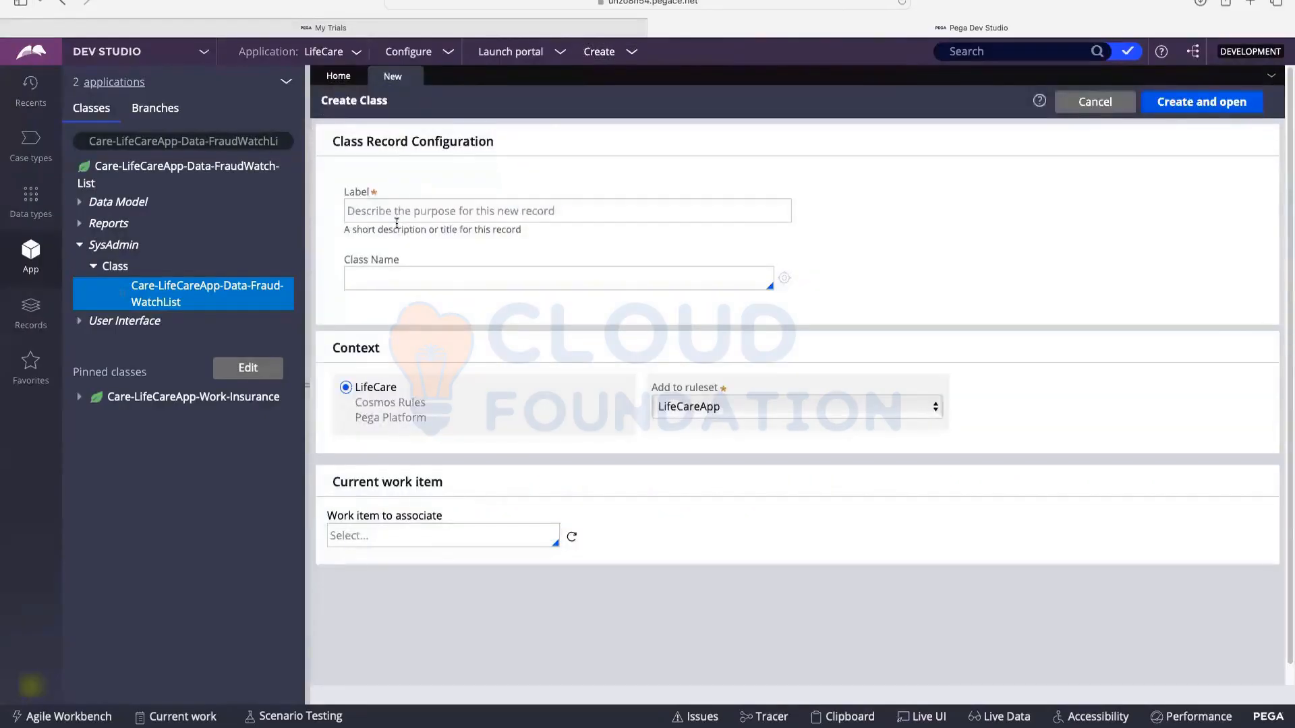
Step: Label the class Care-Data-Cusomer, name it Care-Data-Customer, and create and open it
click(402, 212)
text(Car)
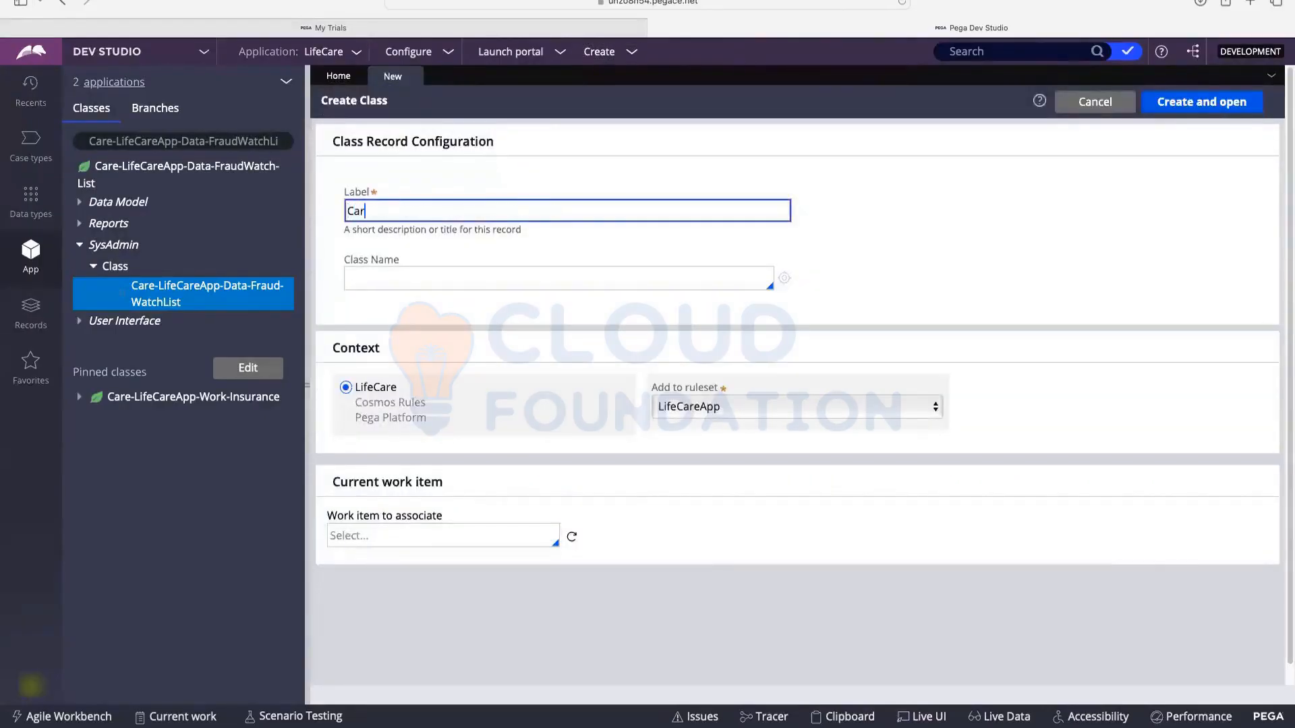
text(e-Data-Cusomer)
click(402, 284)
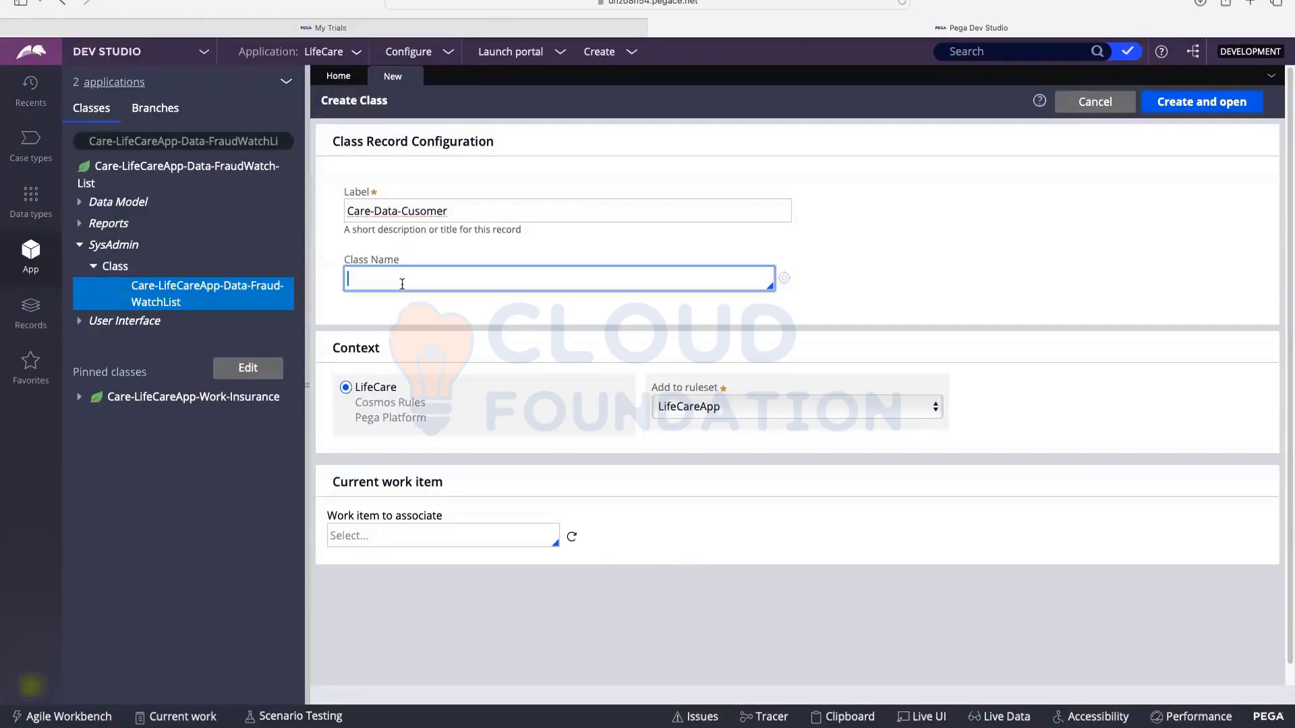
text(Care-Data-Customer)
double_click(365, 212)
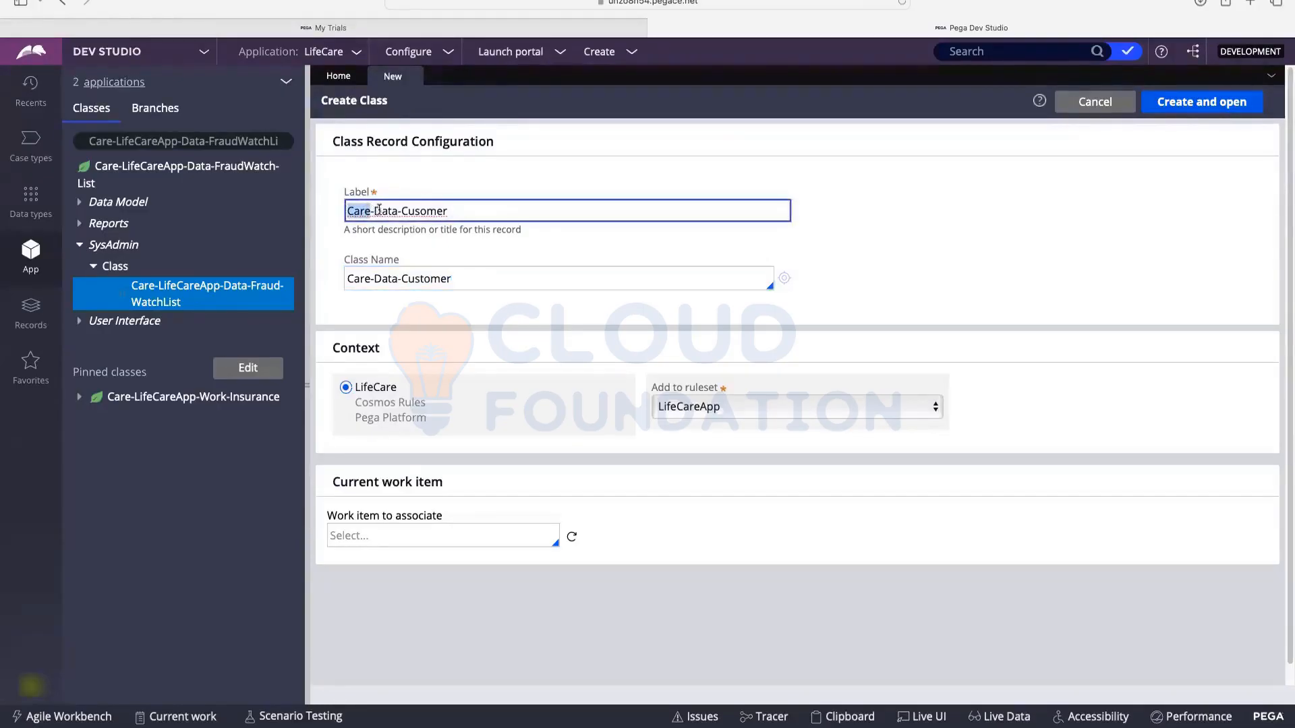
click(382, 211)
click(602, 338)
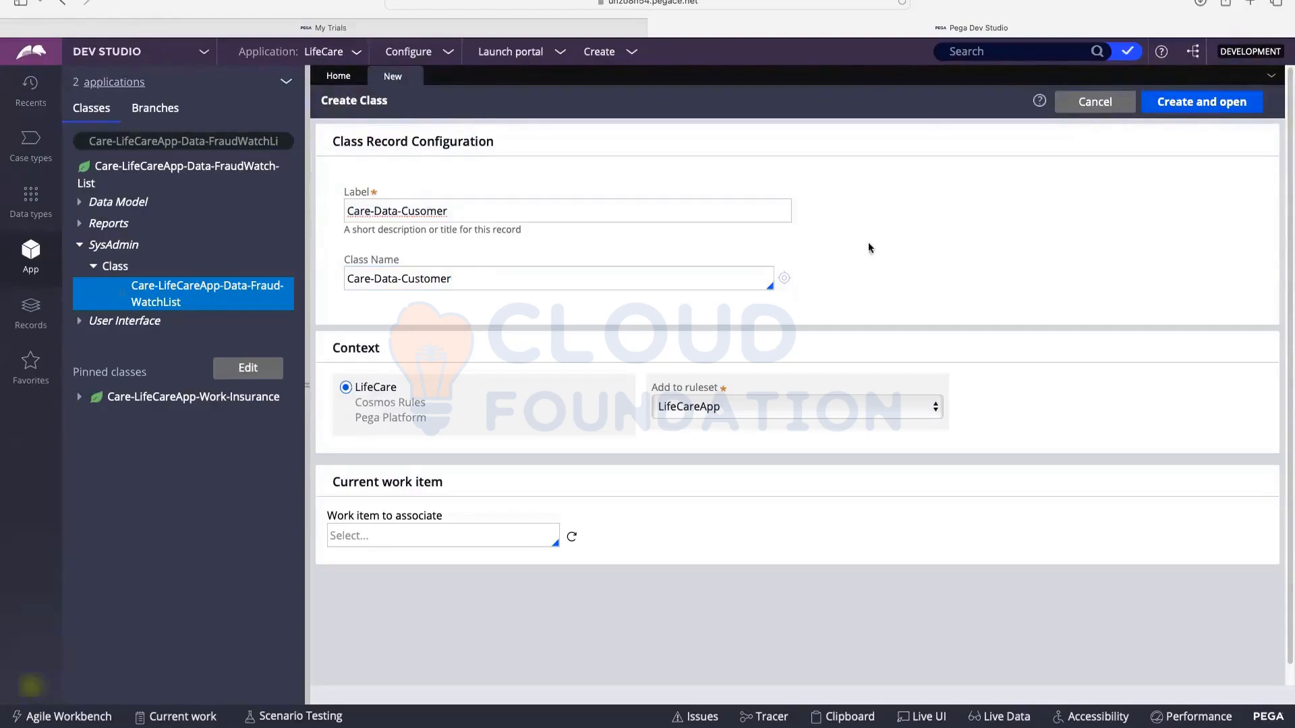
click(1198, 104)
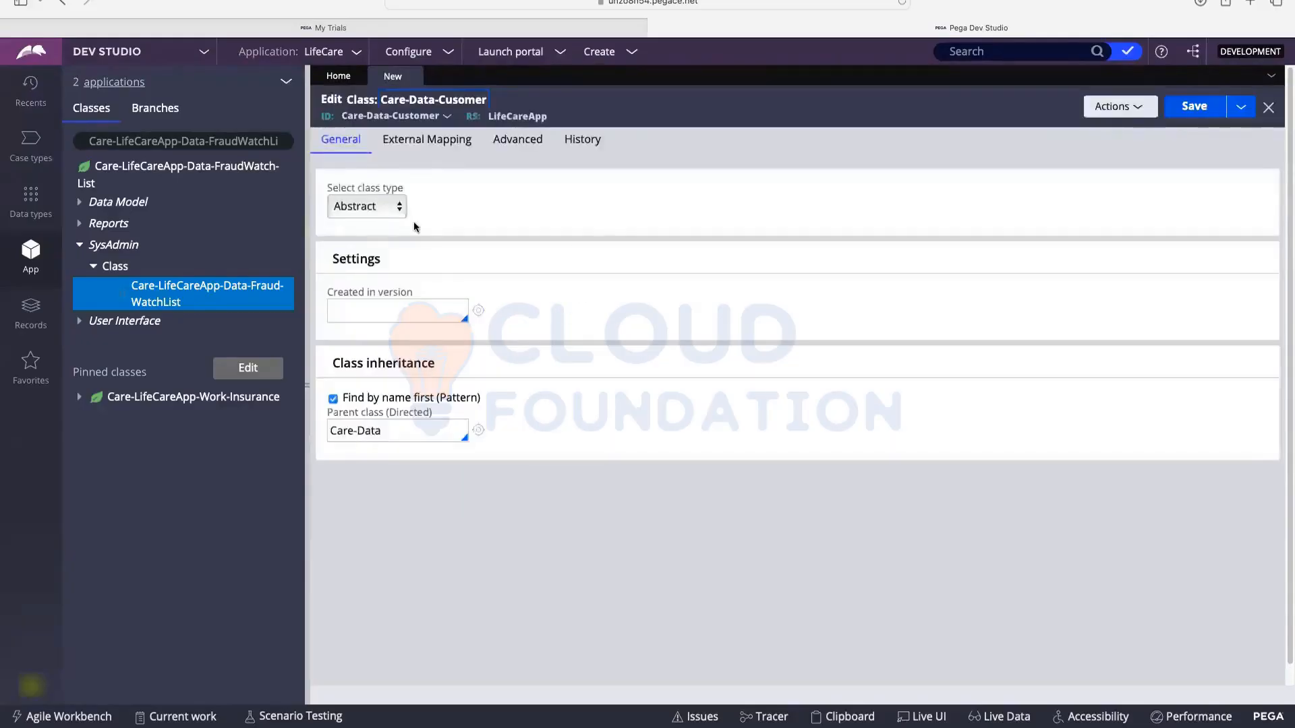
Step: Set created-in version 01-01-01 with parent Care-Data and save, reviewing the blank-field errors
click(368, 305)
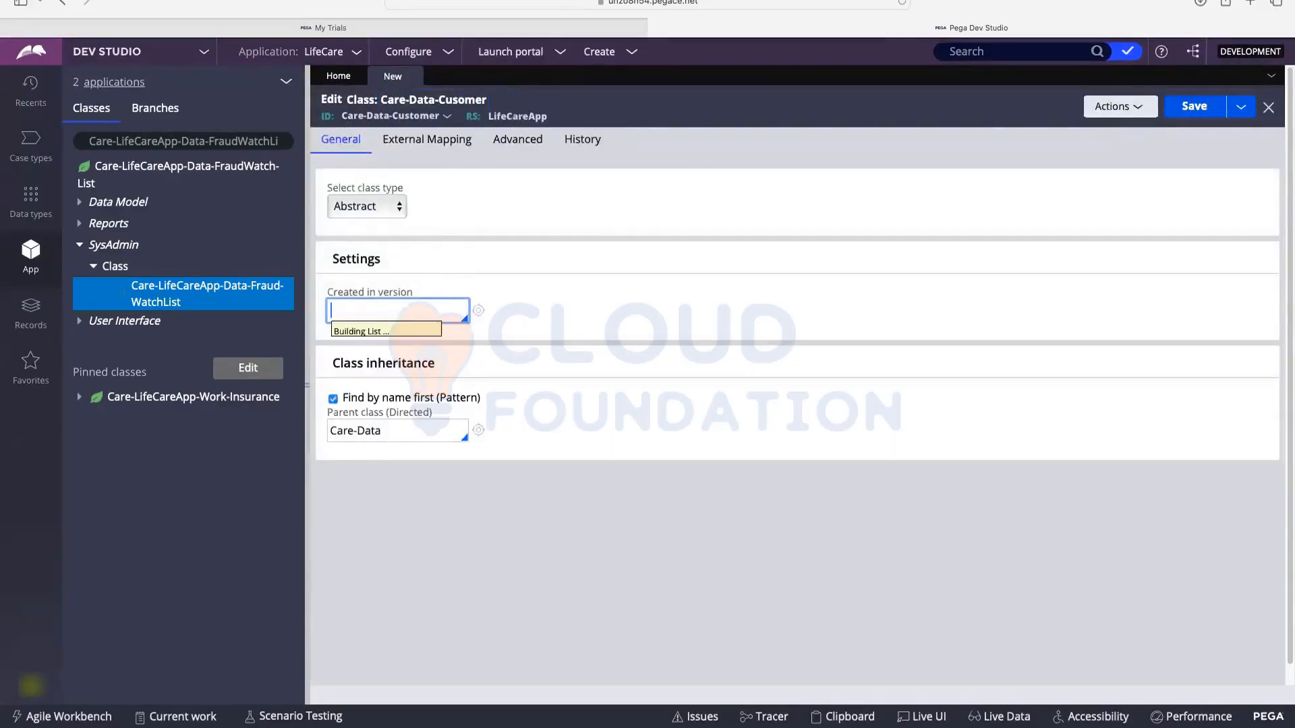
click(353, 329)
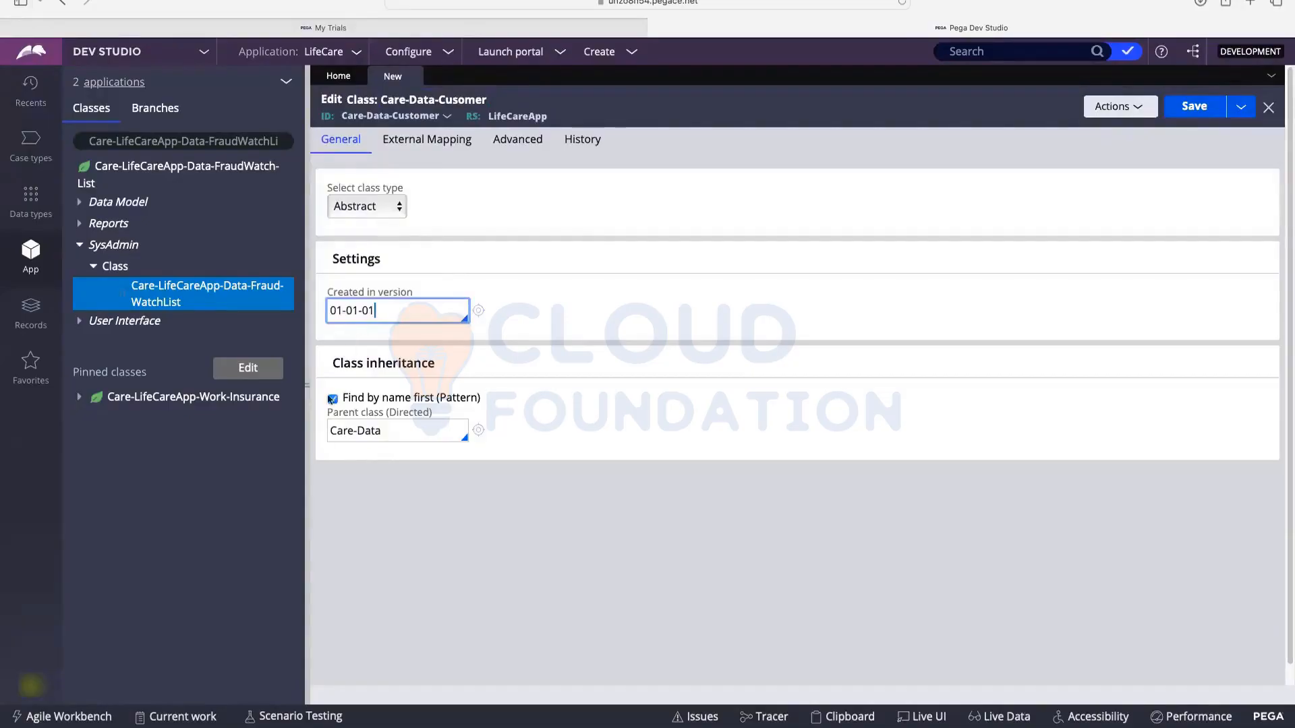
click(374, 431)
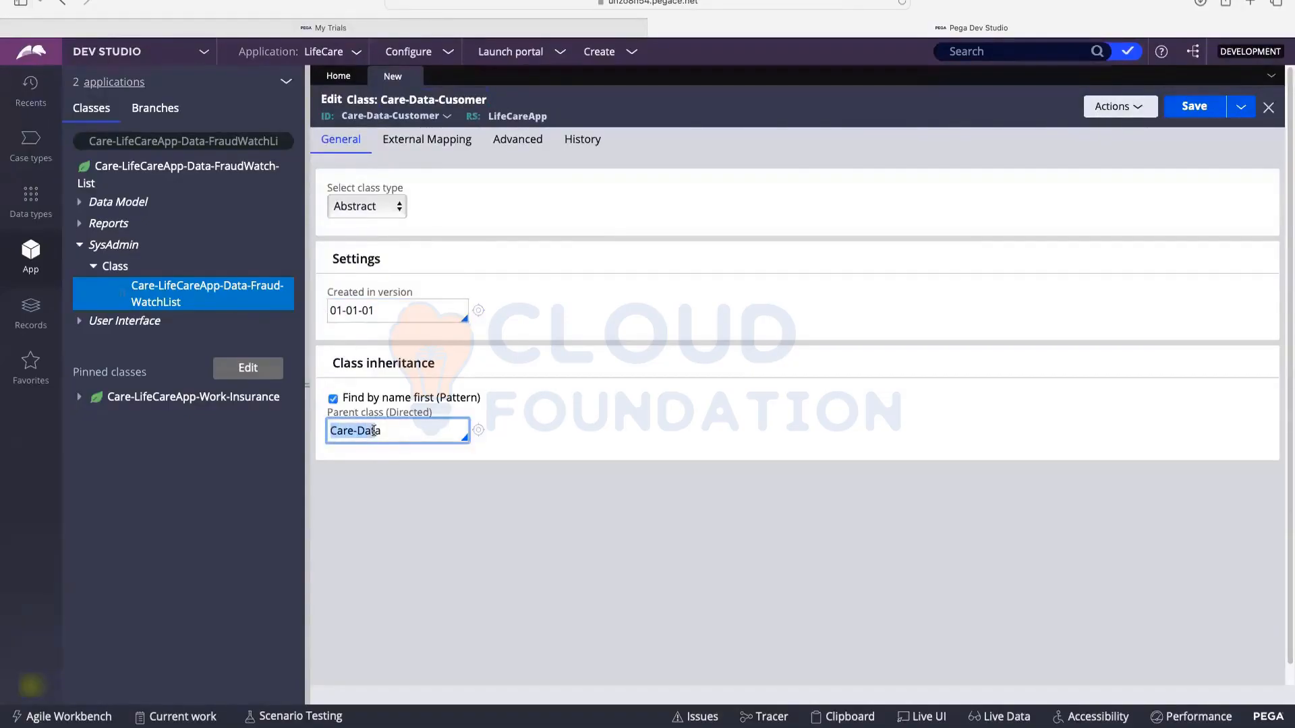
click(390, 431)
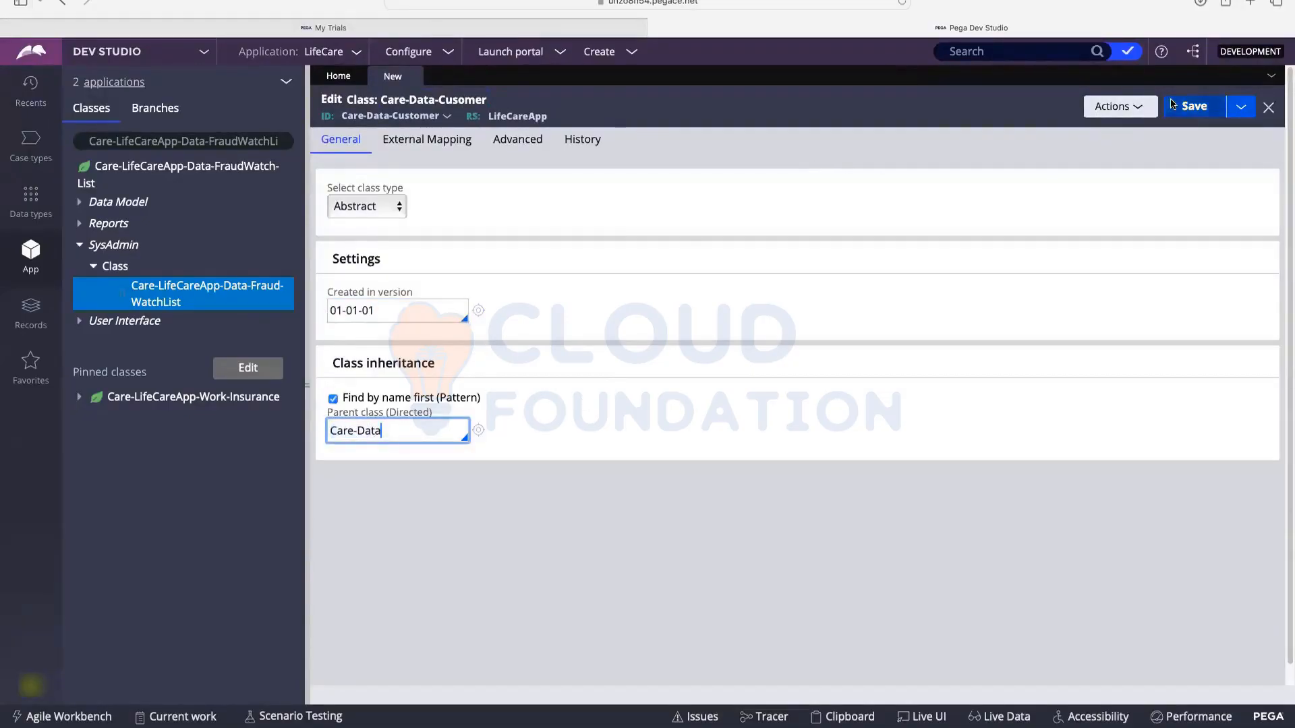
click(1194, 114)
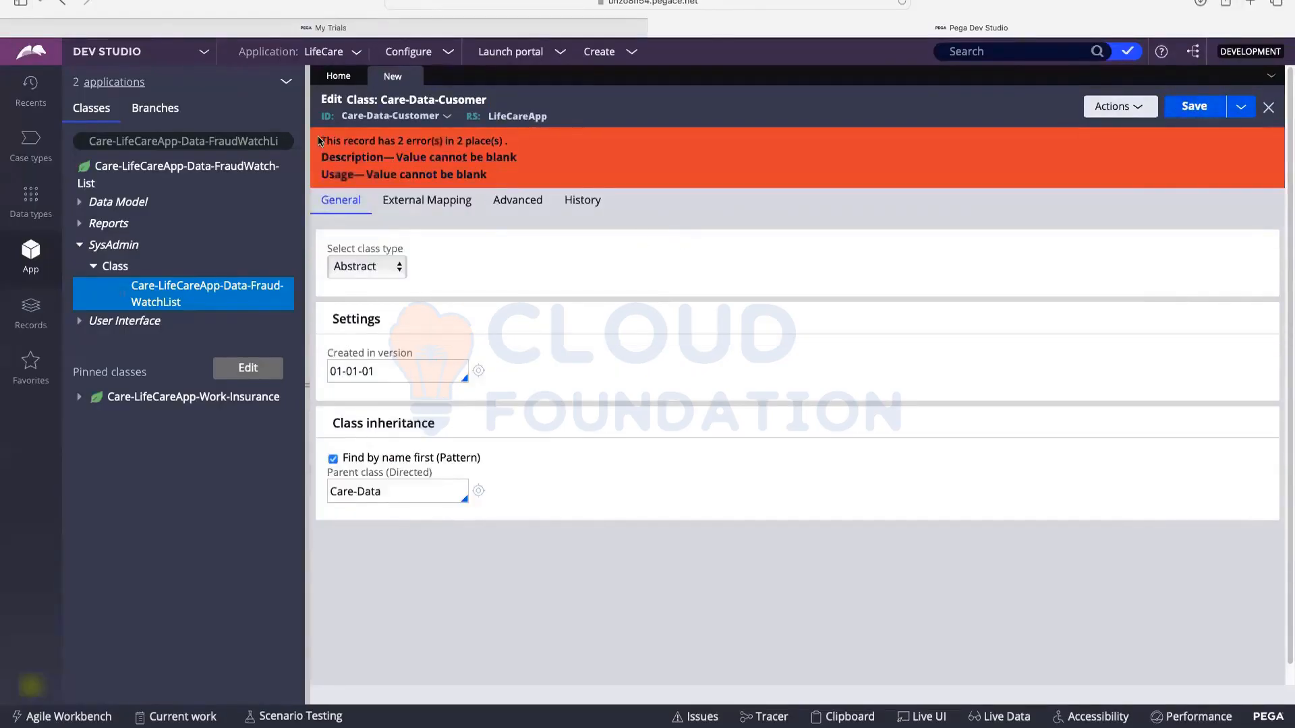
drag(322, 142, 396, 140)
drag(429, 158, 512, 159)
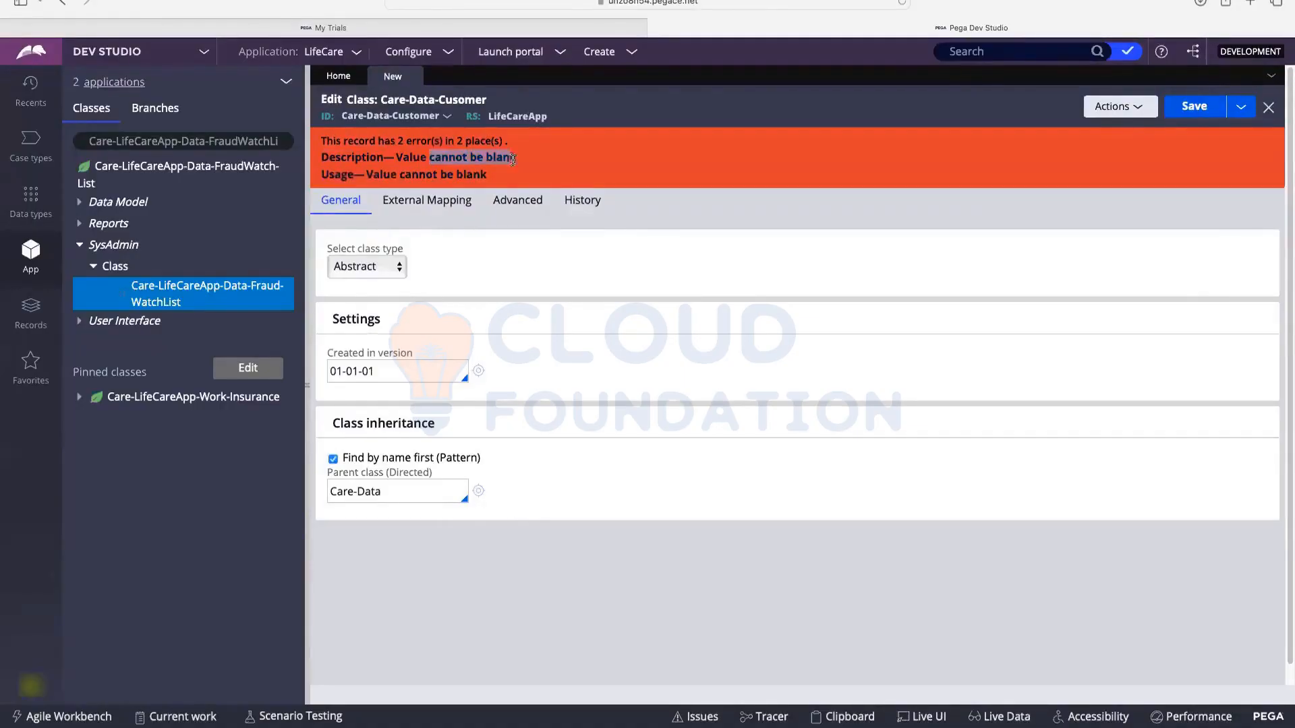
drag(399, 174, 486, 175)
Step: Fill Description and Usage with 'Created to store customer attributes' and save the class
click(560, 206)
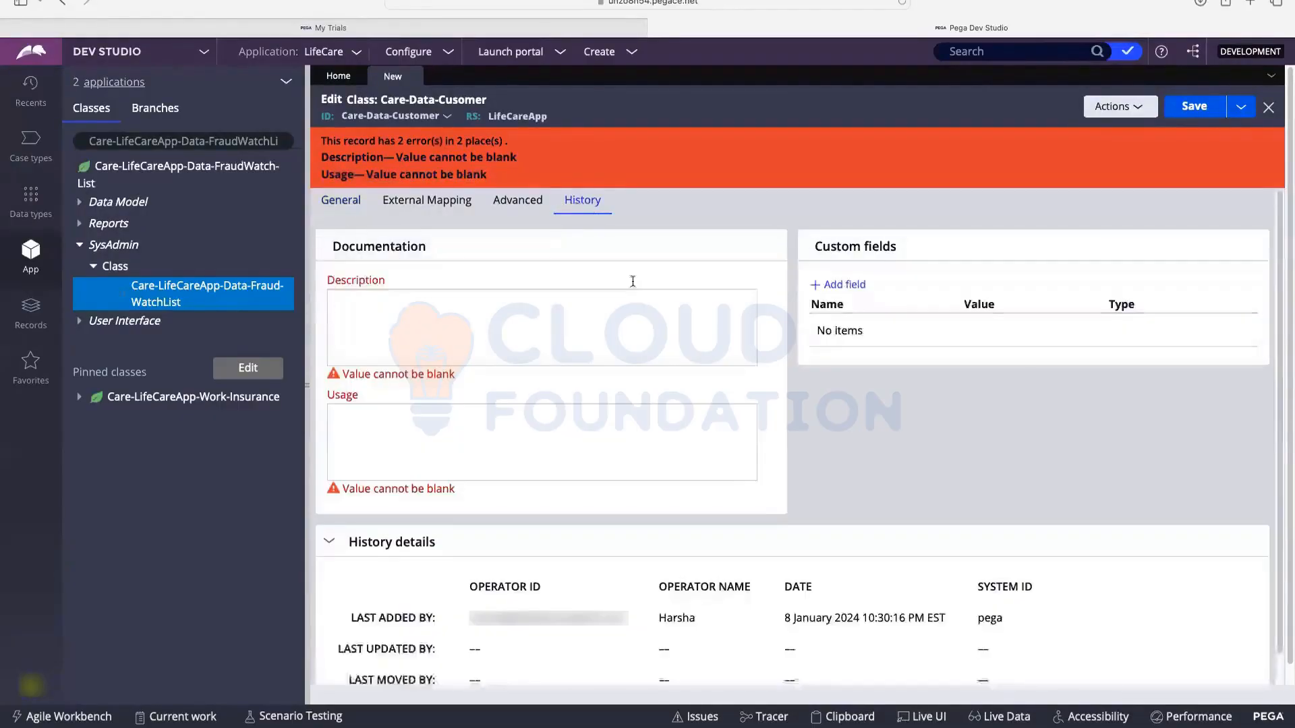
click(432, 317)
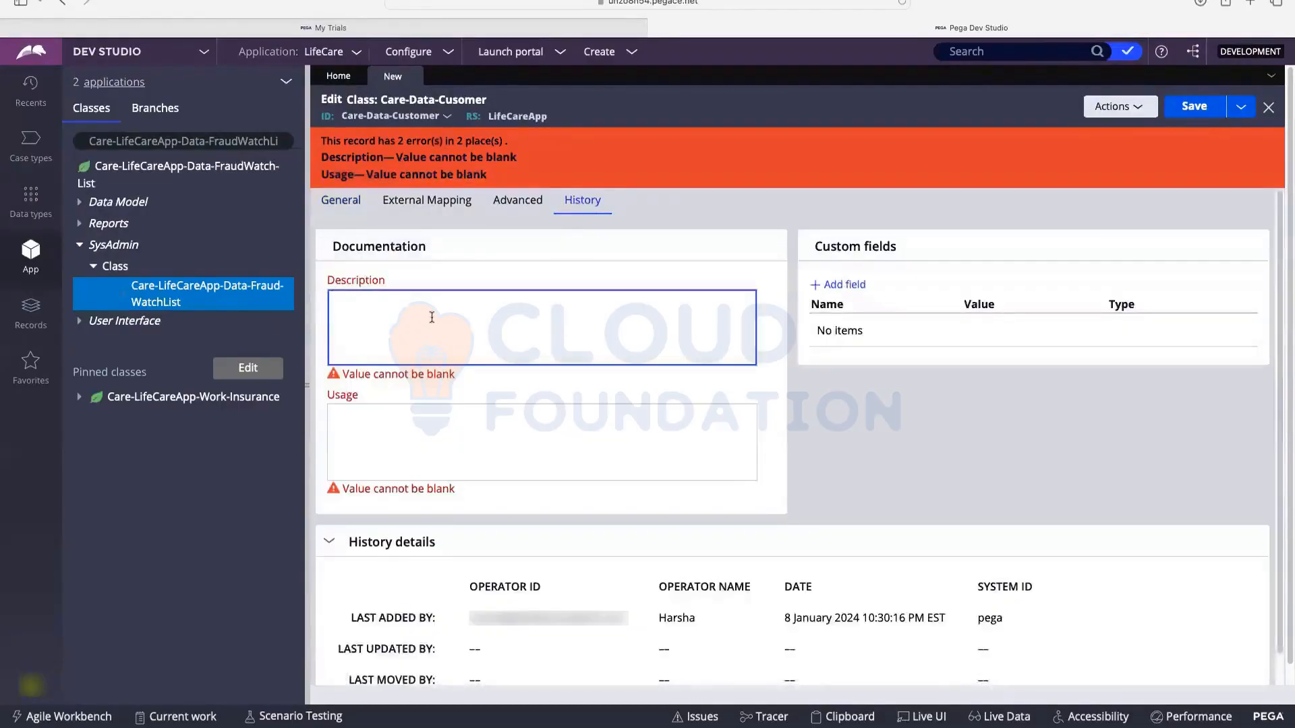
text(Created to stor)
key(BackSpace)
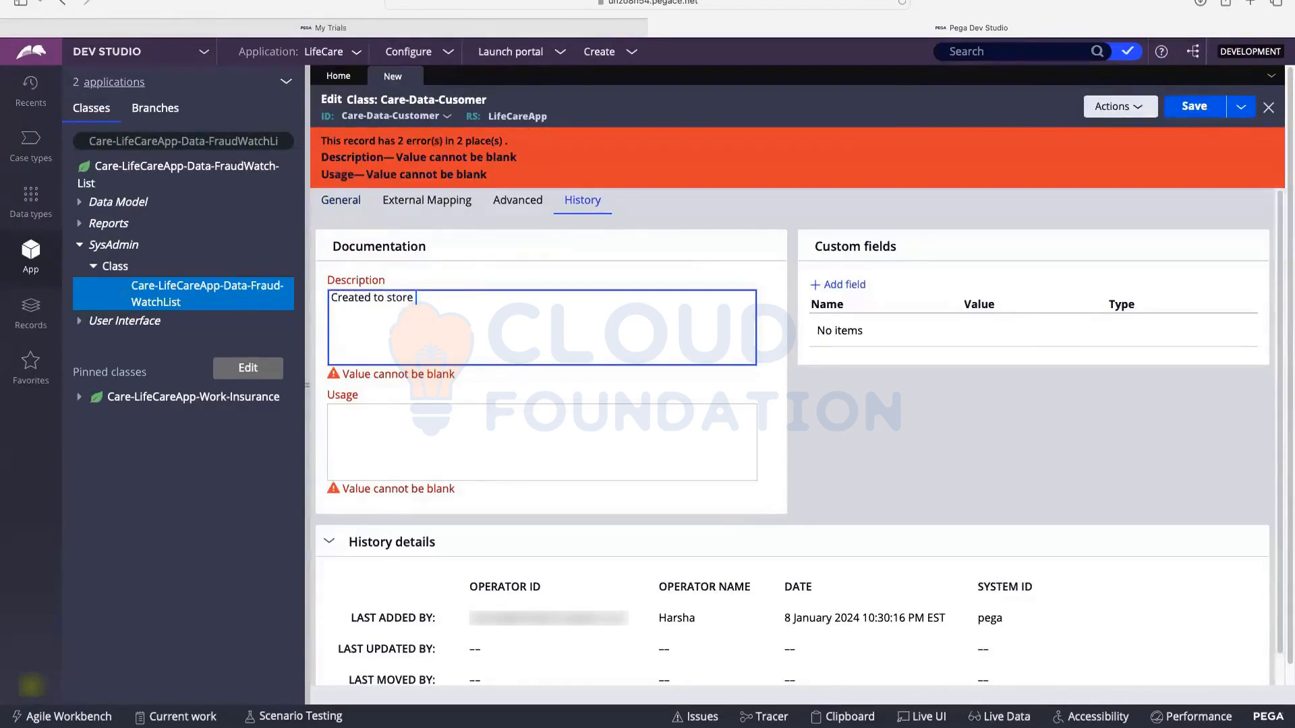
text(re customer attributes)
key(super+a)
key(super+c)
click(432, 426)
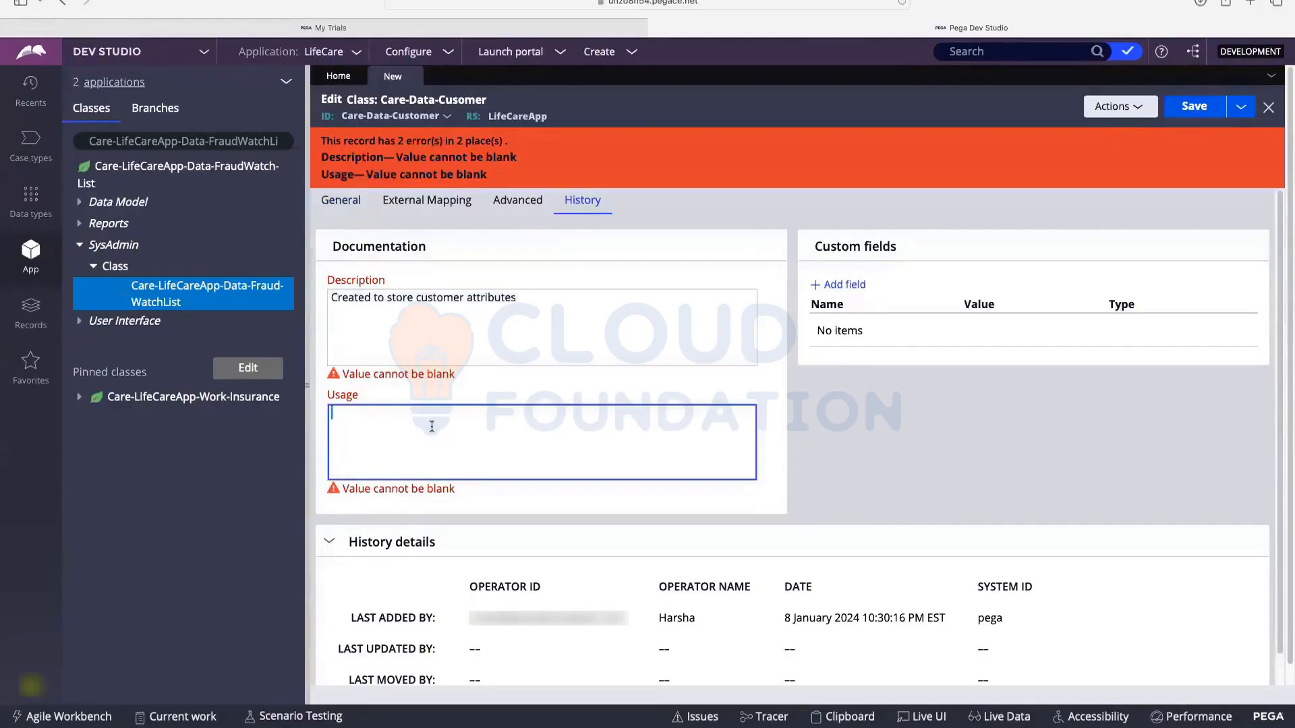
key(super+v)
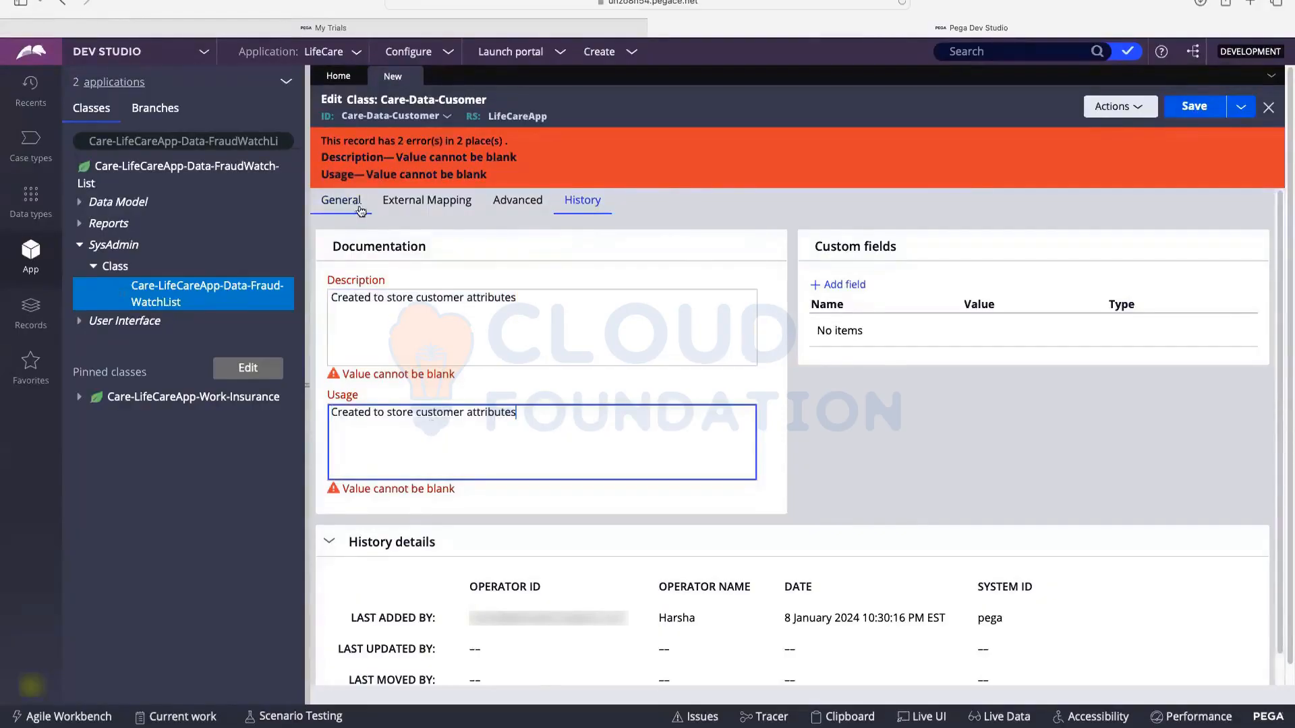
click(1201, 106)
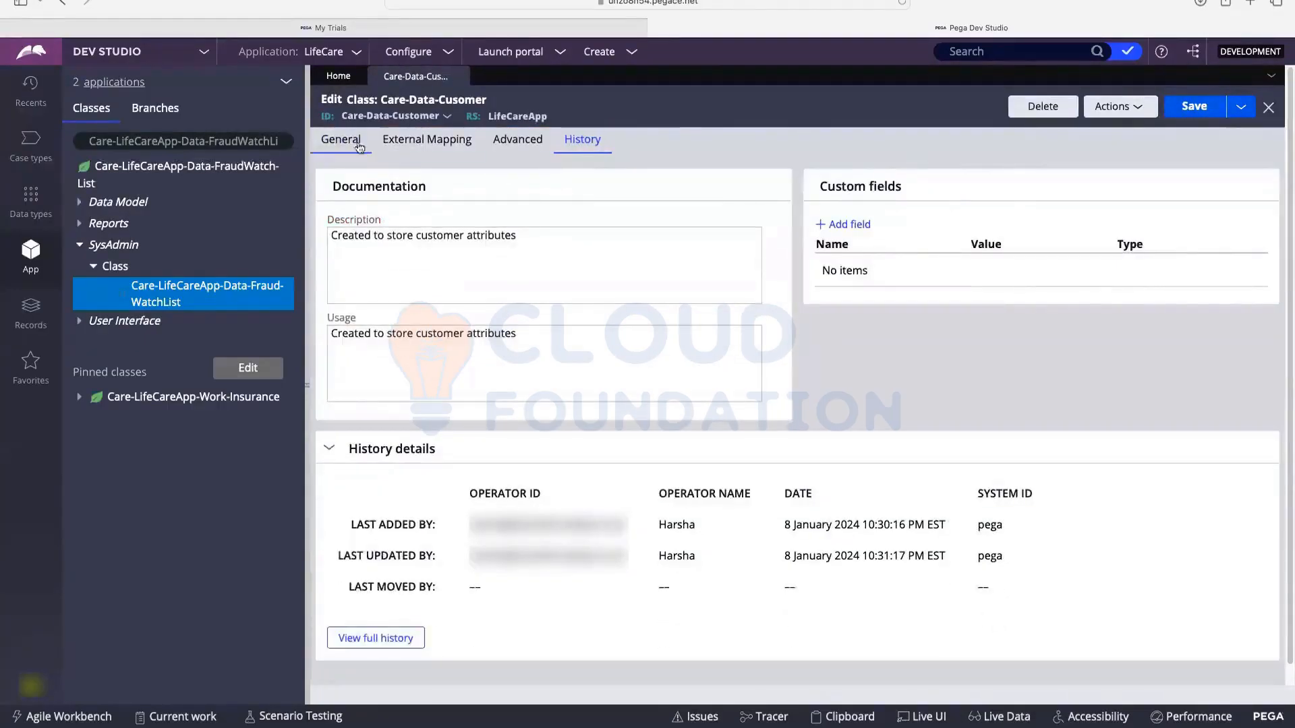
Step: Return to the class's General settings, switch the explorer to Data types, and open its options menu
click(342, 143)
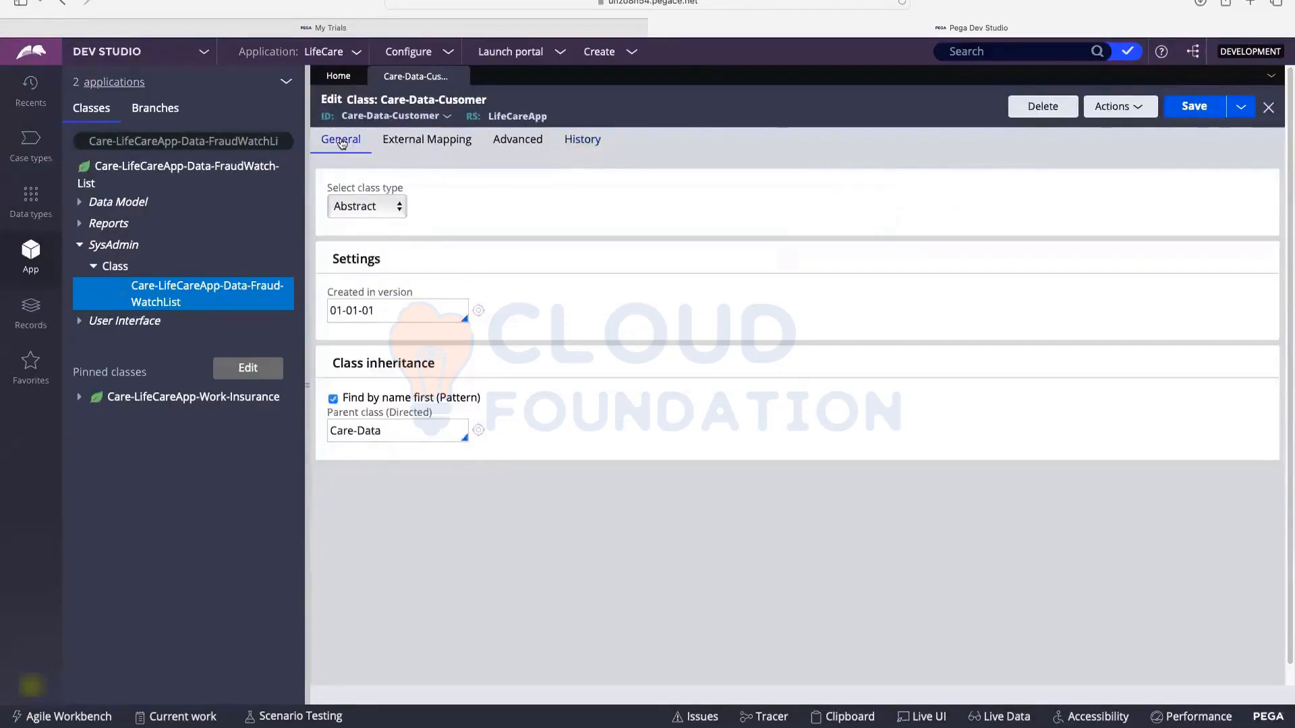
click(25, 209)
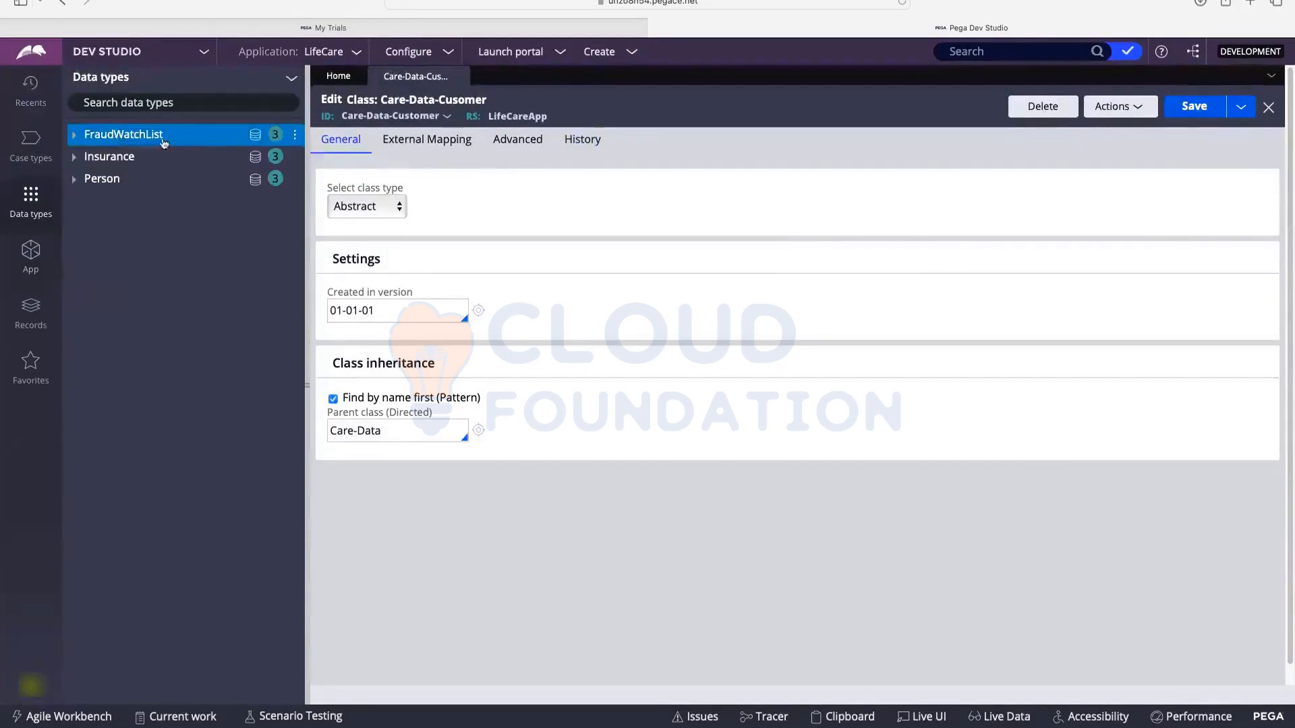
click(295, 84)
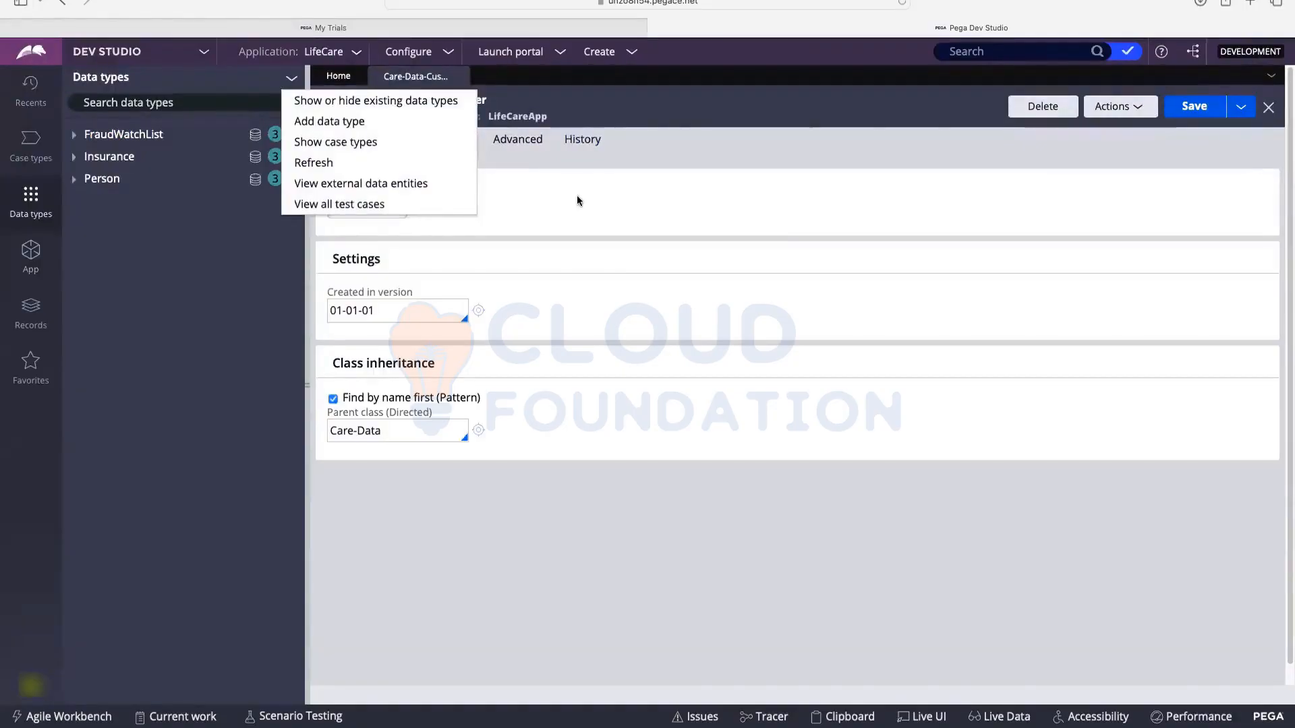
click(172, 123)
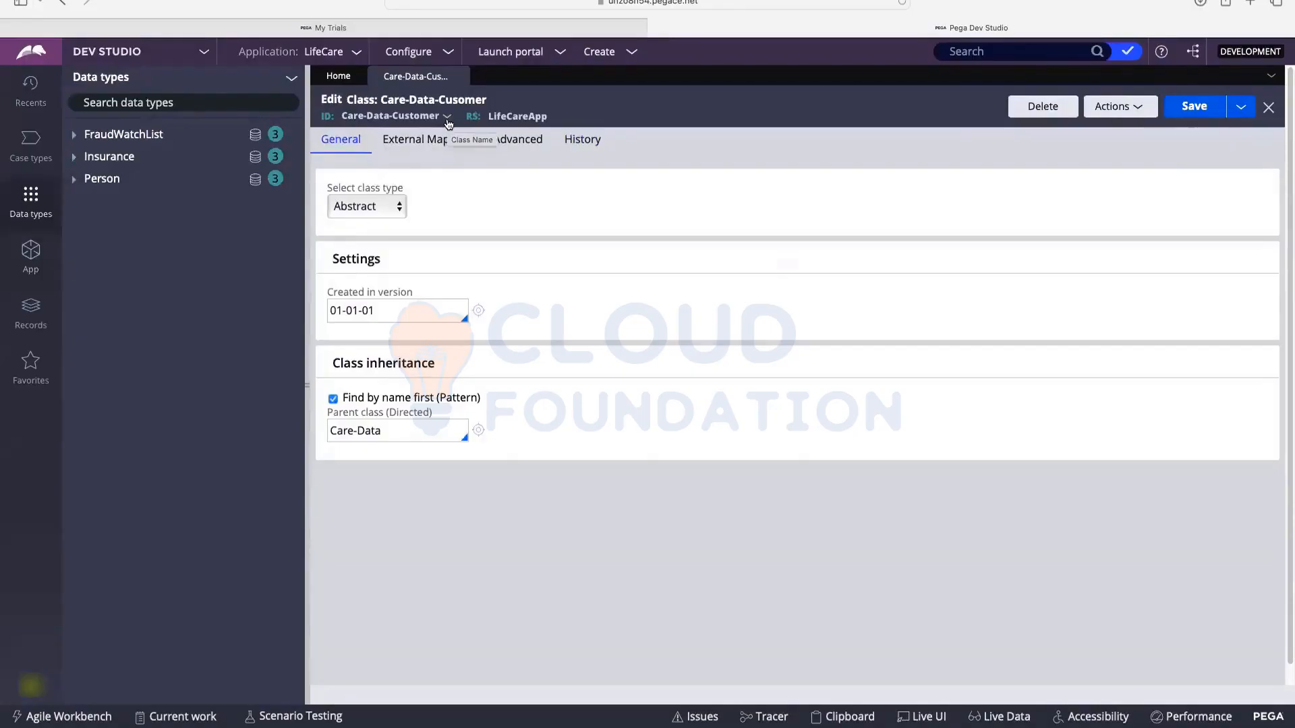
click(292, 80)
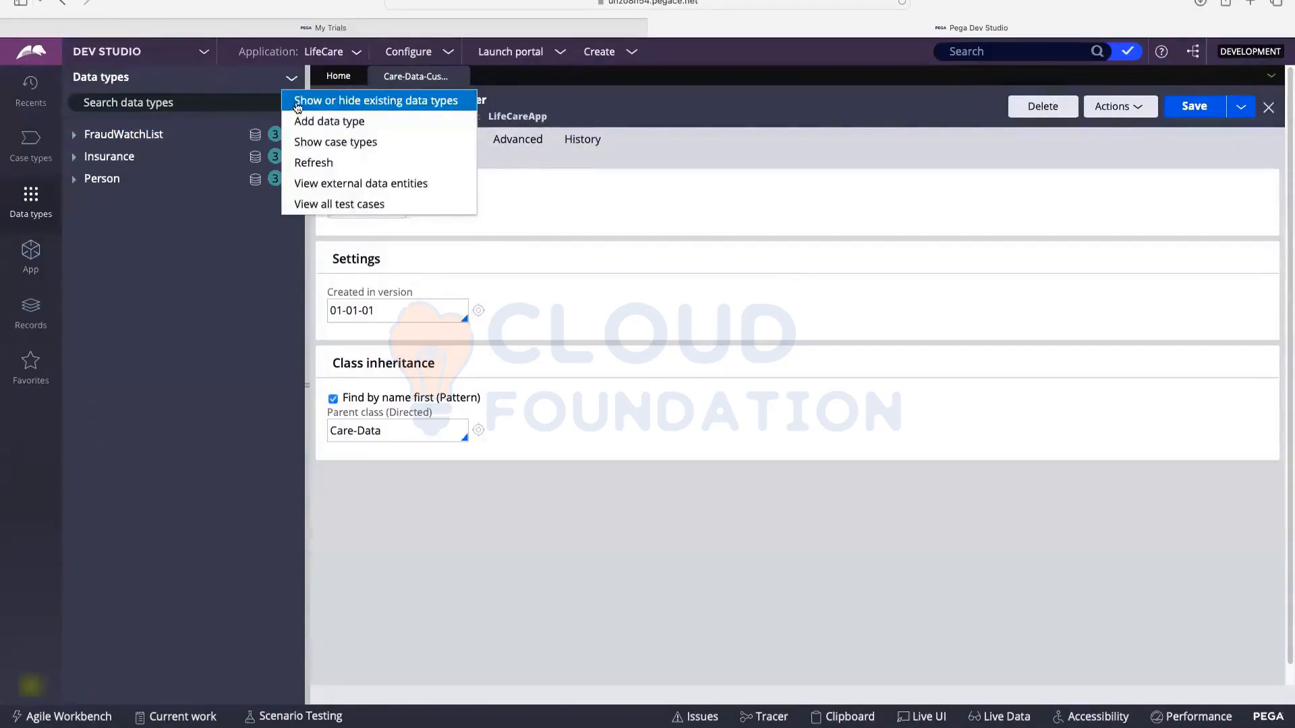
Step: Show Care-Data-Cusomer in the Data types list using View all, then close its class record
click(381, 108)
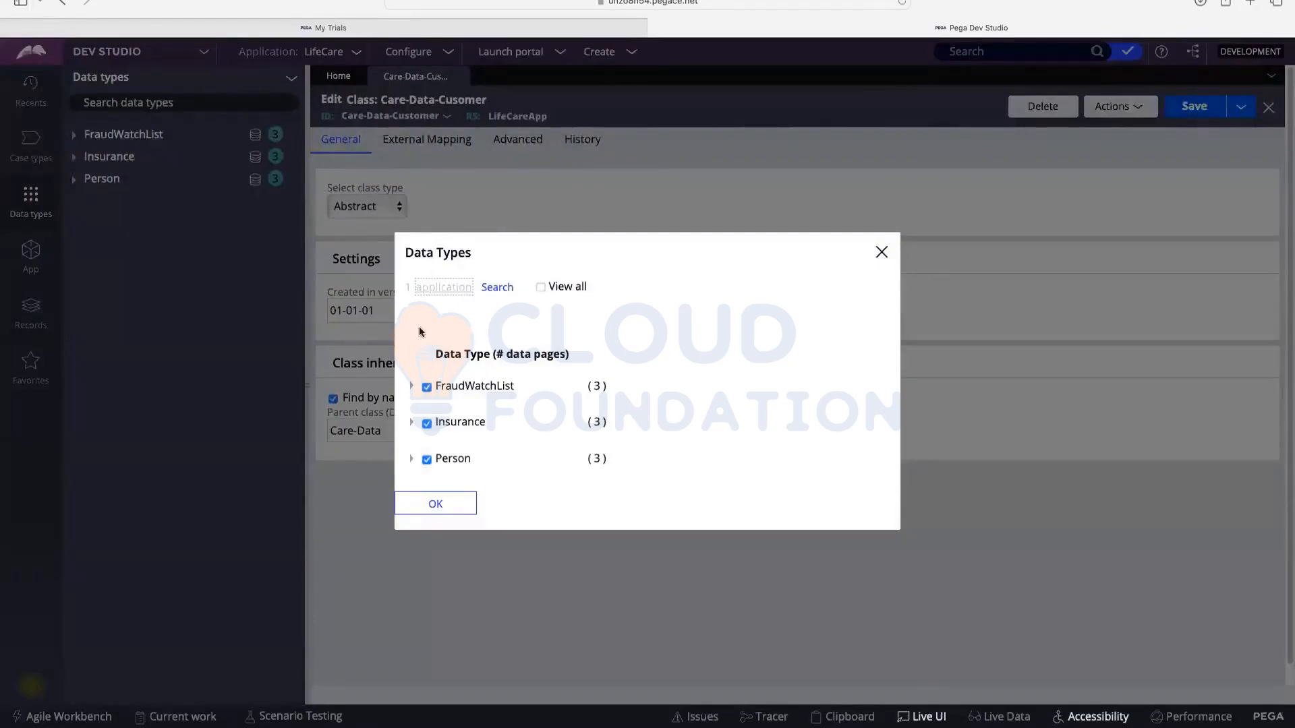
click(543, 288)
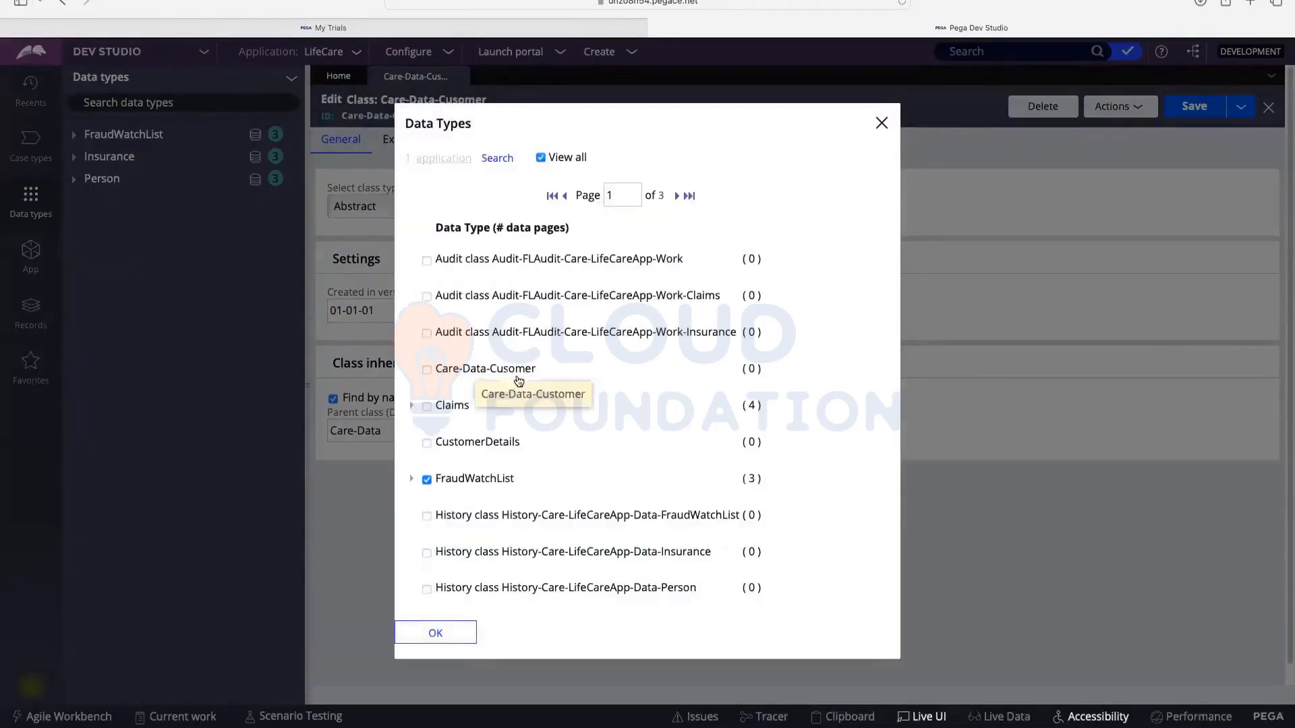
click(428, 370)
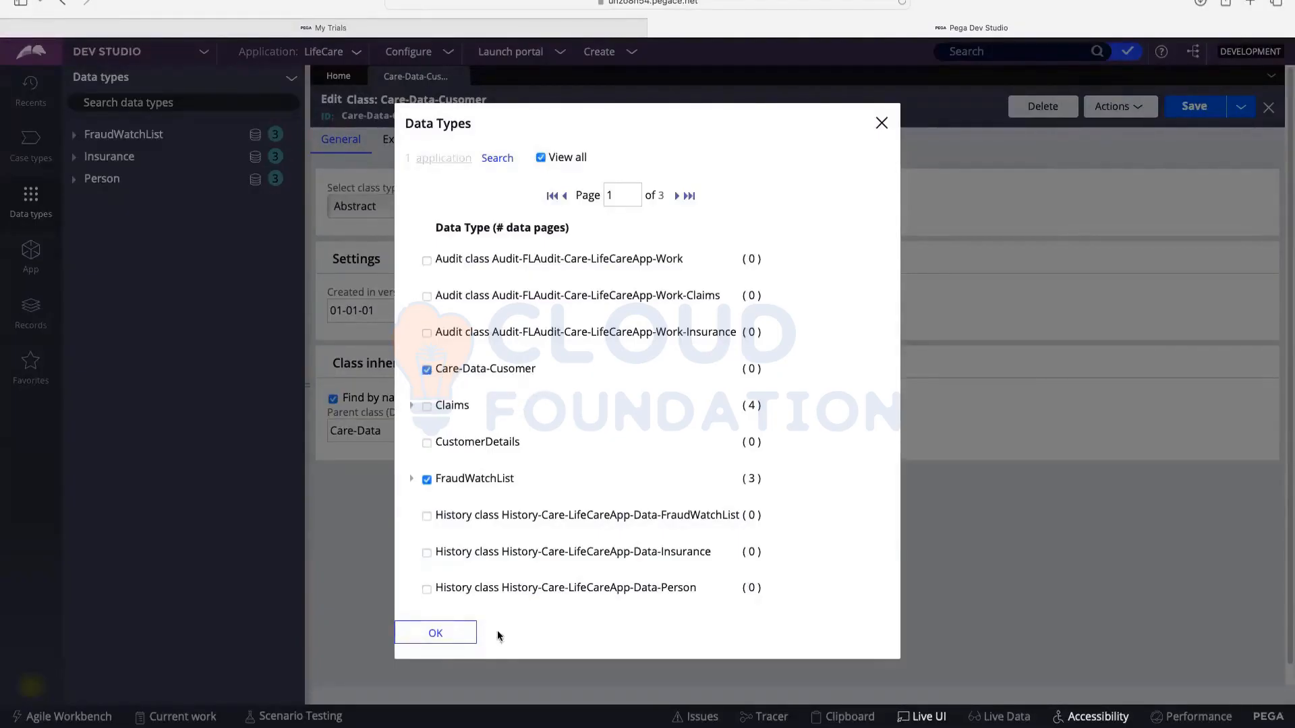
click(432, 634)
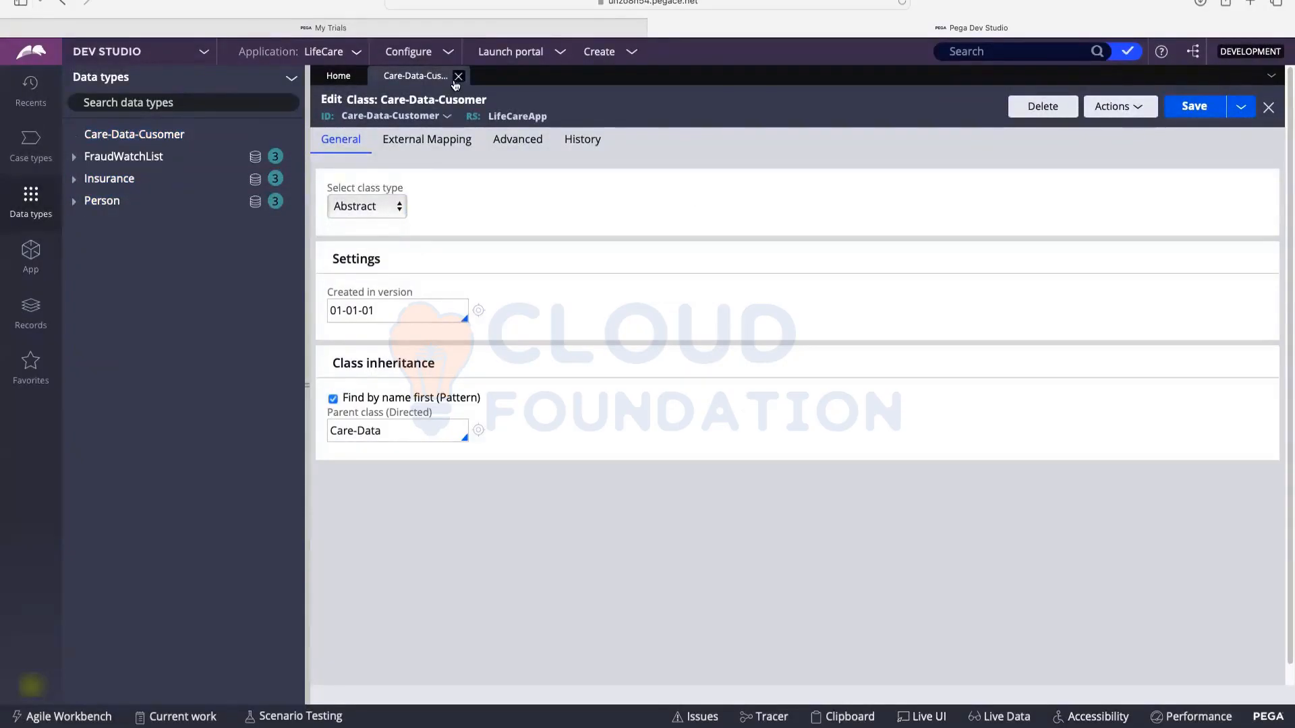
click(459, 76)
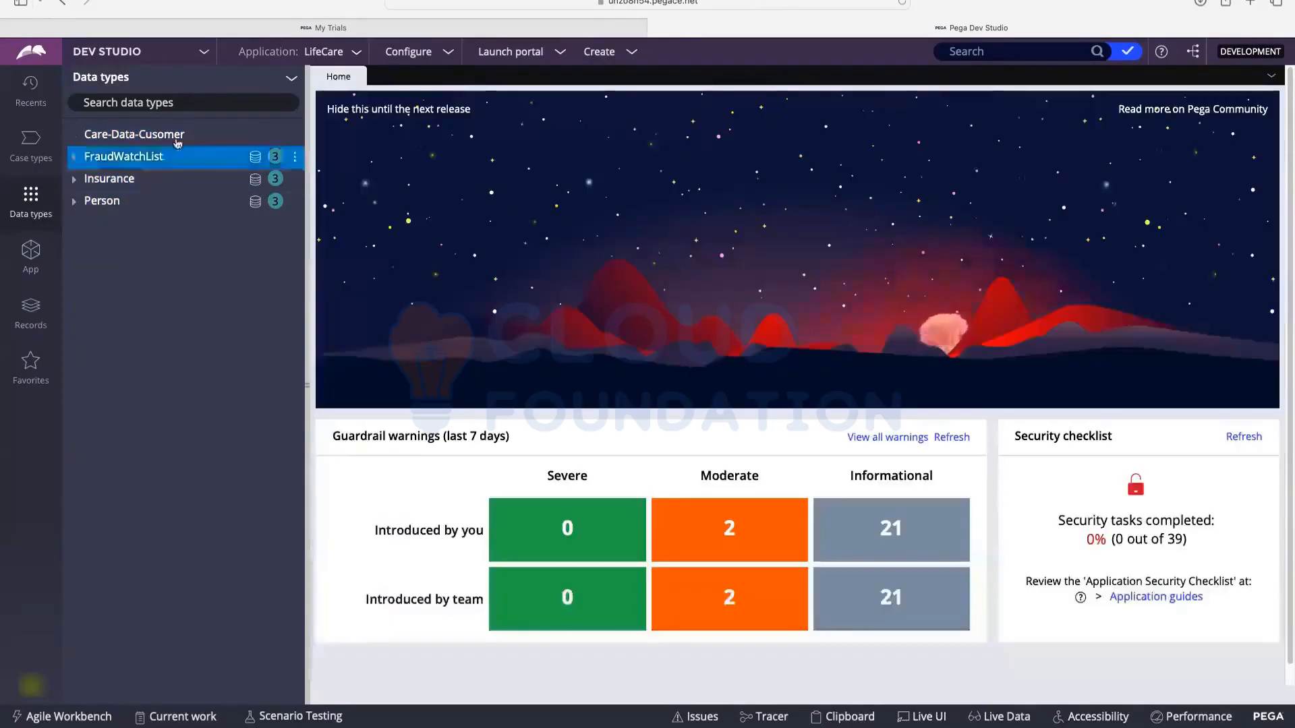
Step: Open Care-Data-Cusomer from the Data types list and bring up its Add field form
click(123, 137)
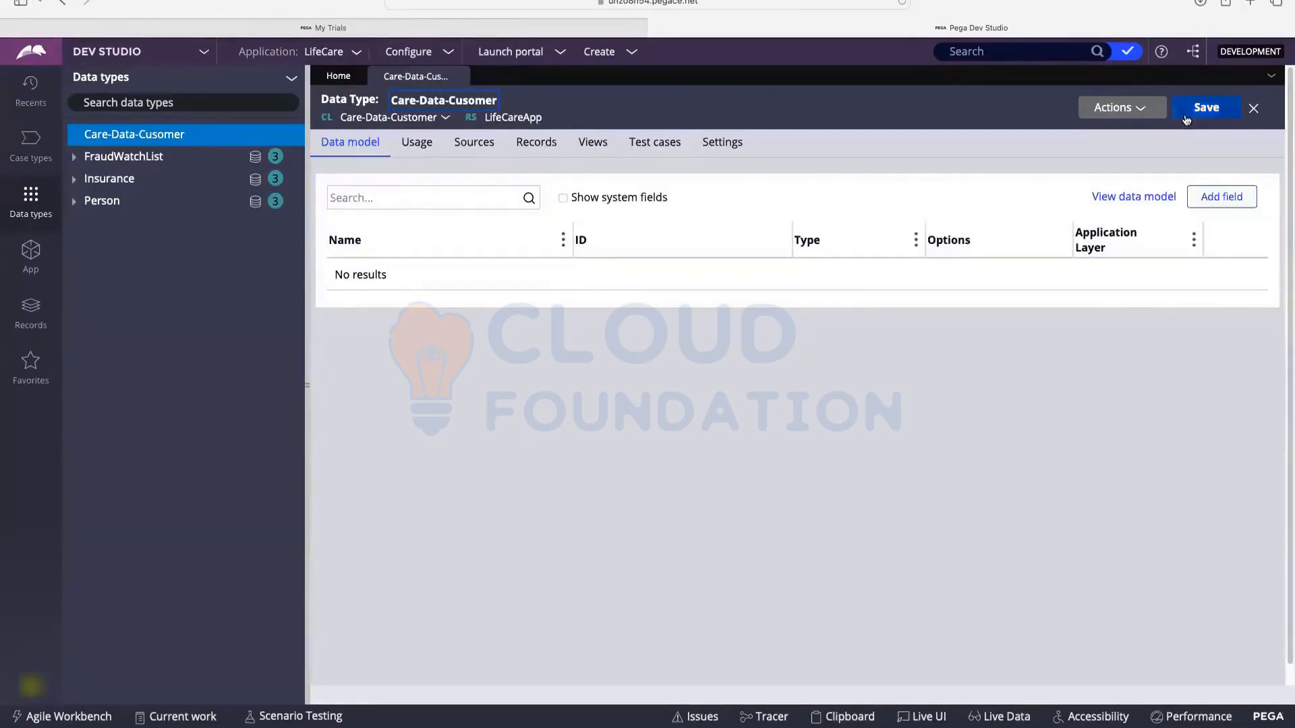
click(1222, 197)
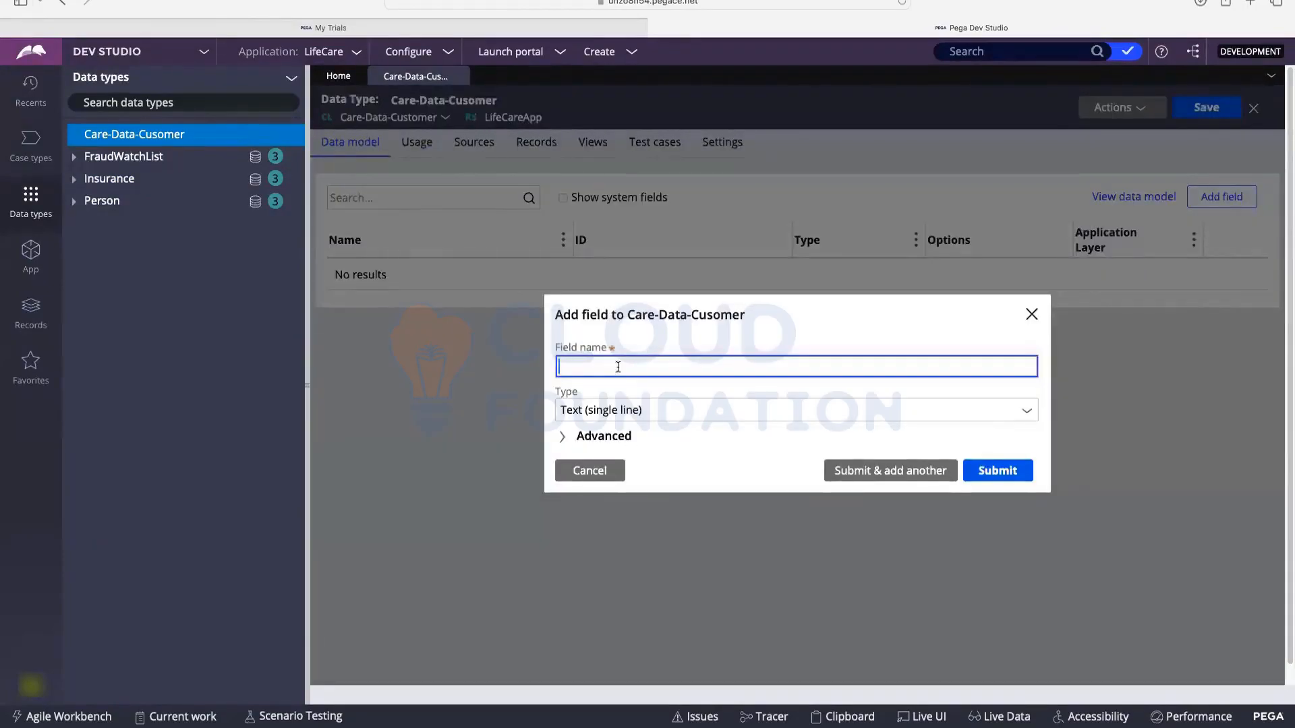
Step: Add CustomerID and FullName as text fields
text(CustomerID)
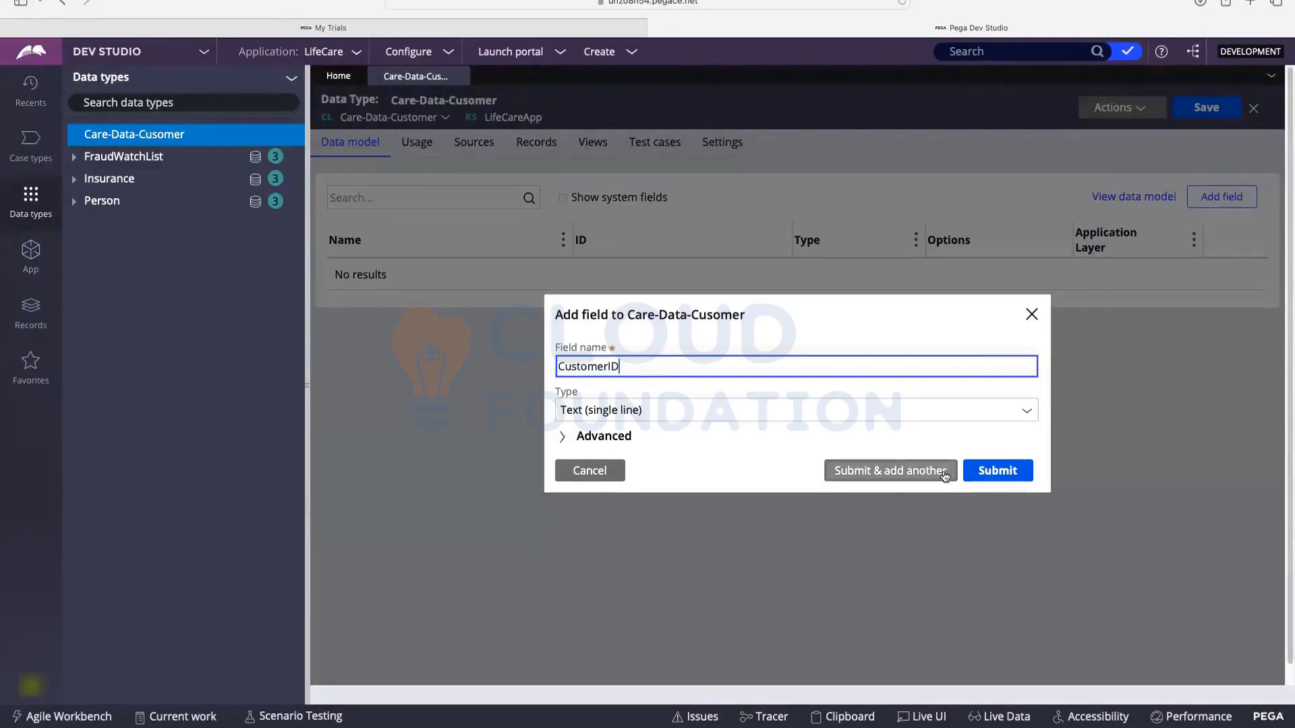
click(642, 354)
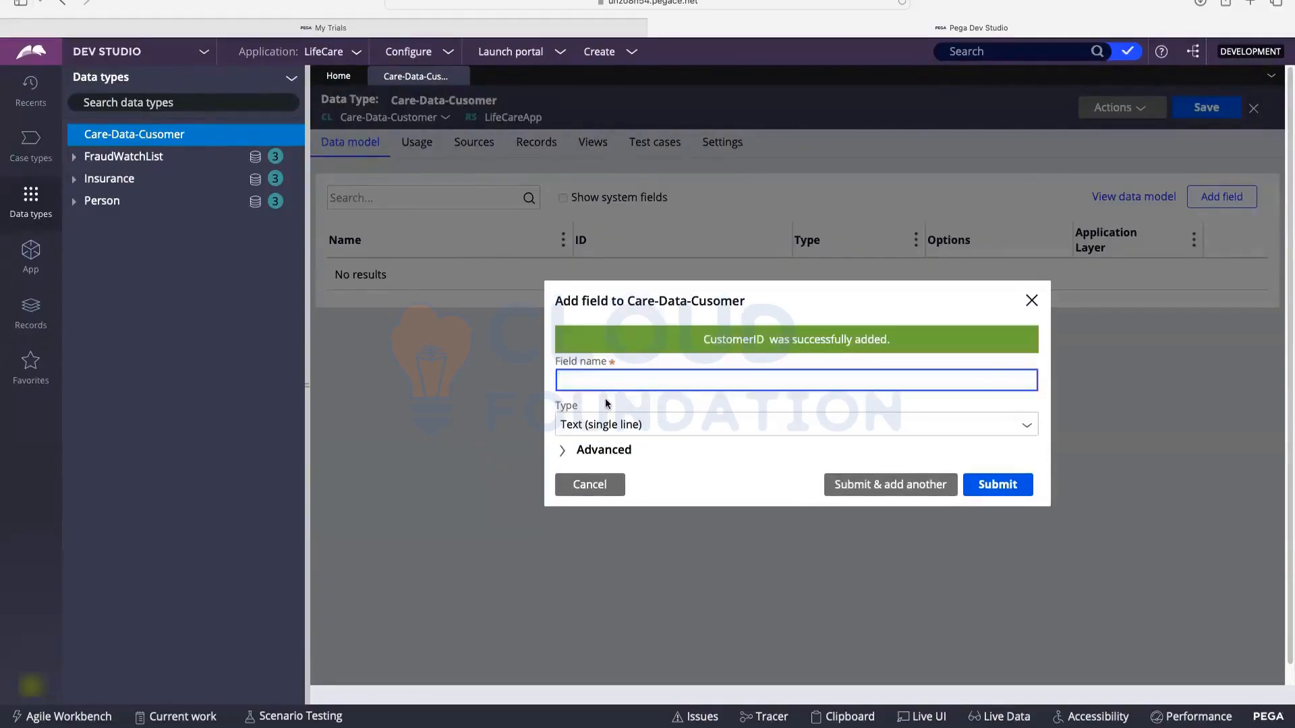
text(FullName)
click(895, 491)
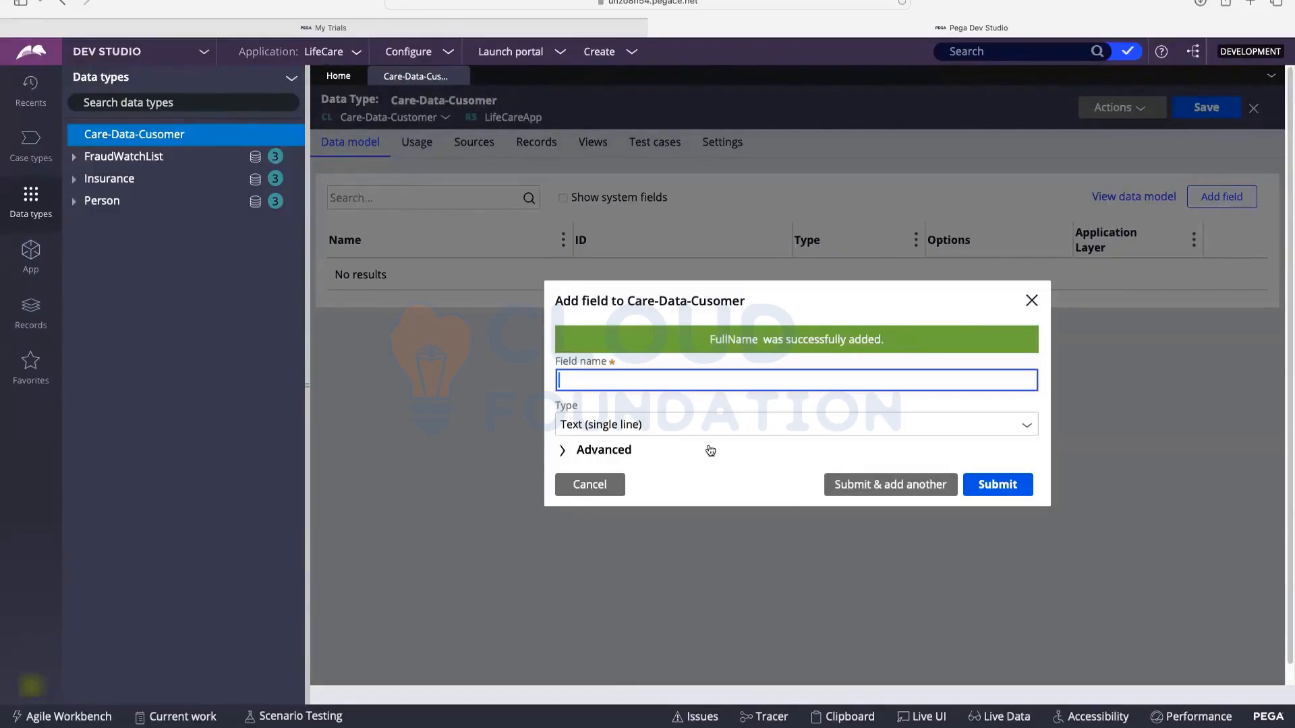
Step: Add PhoneNumber as a Phone field and Email as an Email field, then close the form
text(PhoneNumber)
click(652, 426)
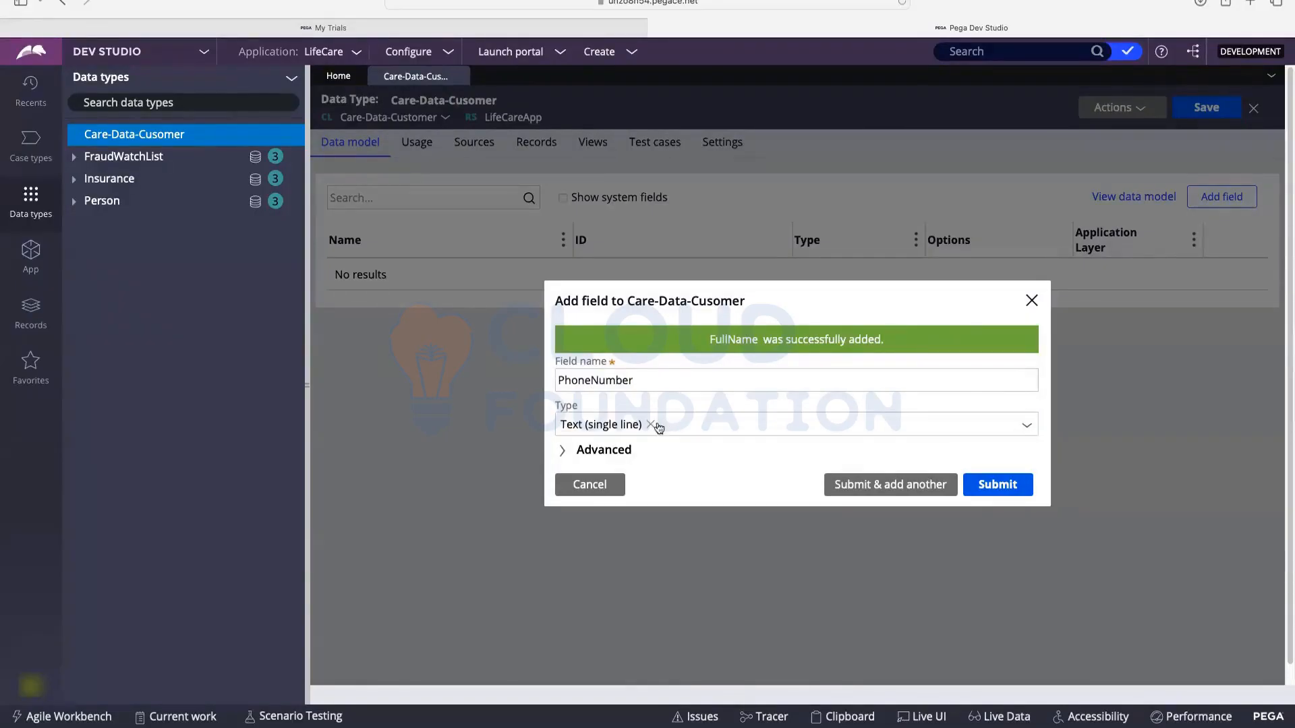
click(703, 423)
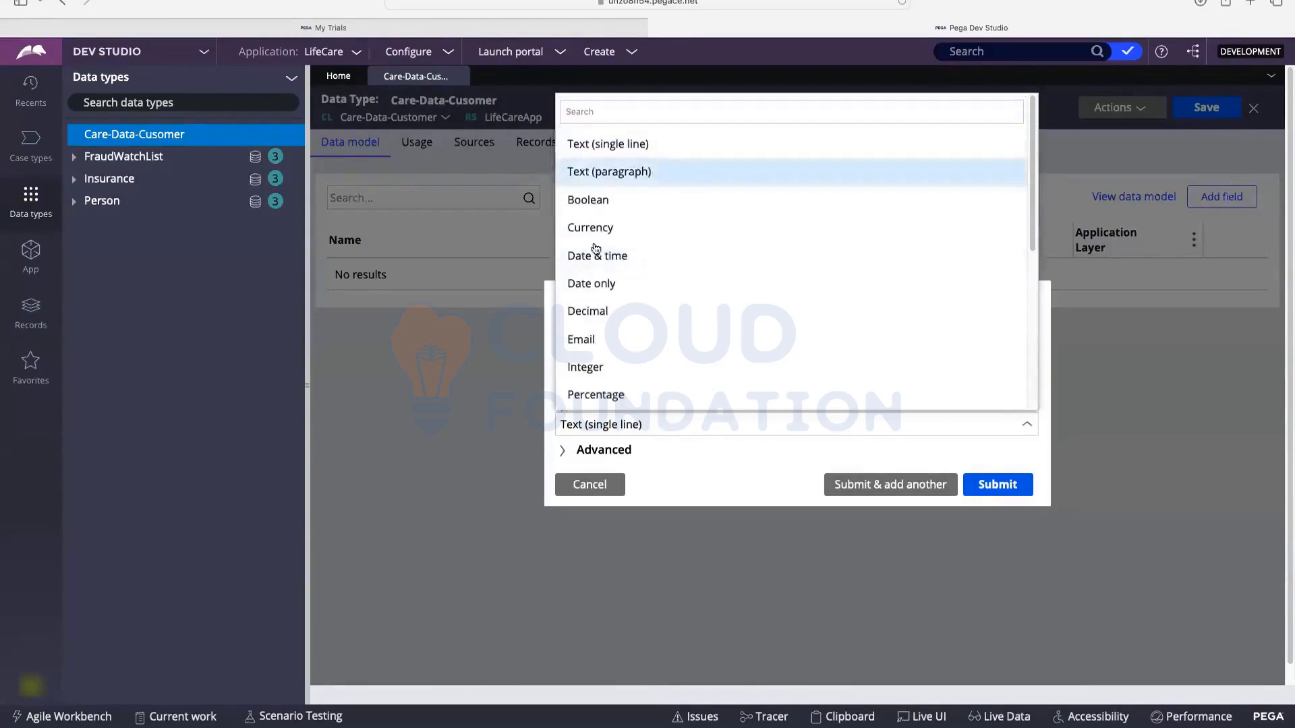
scroll(597, 263, down, 1)
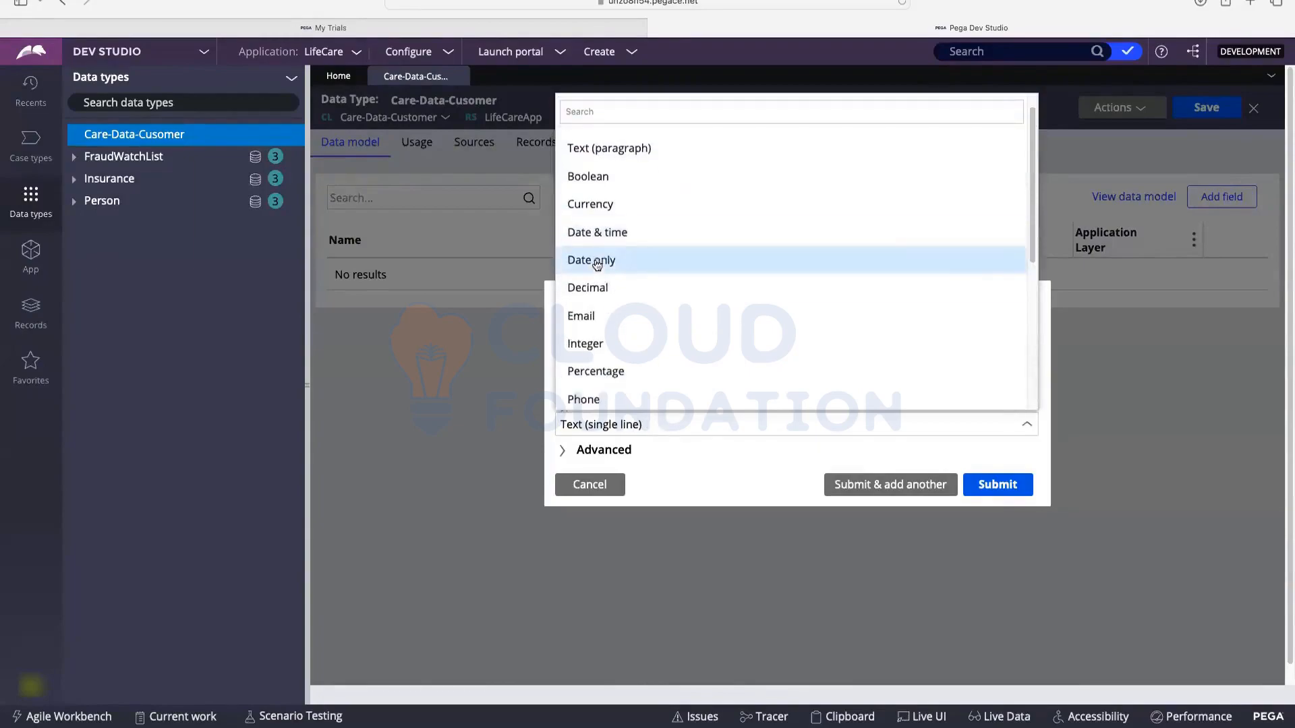
click(585, 399)
click(886, 485)
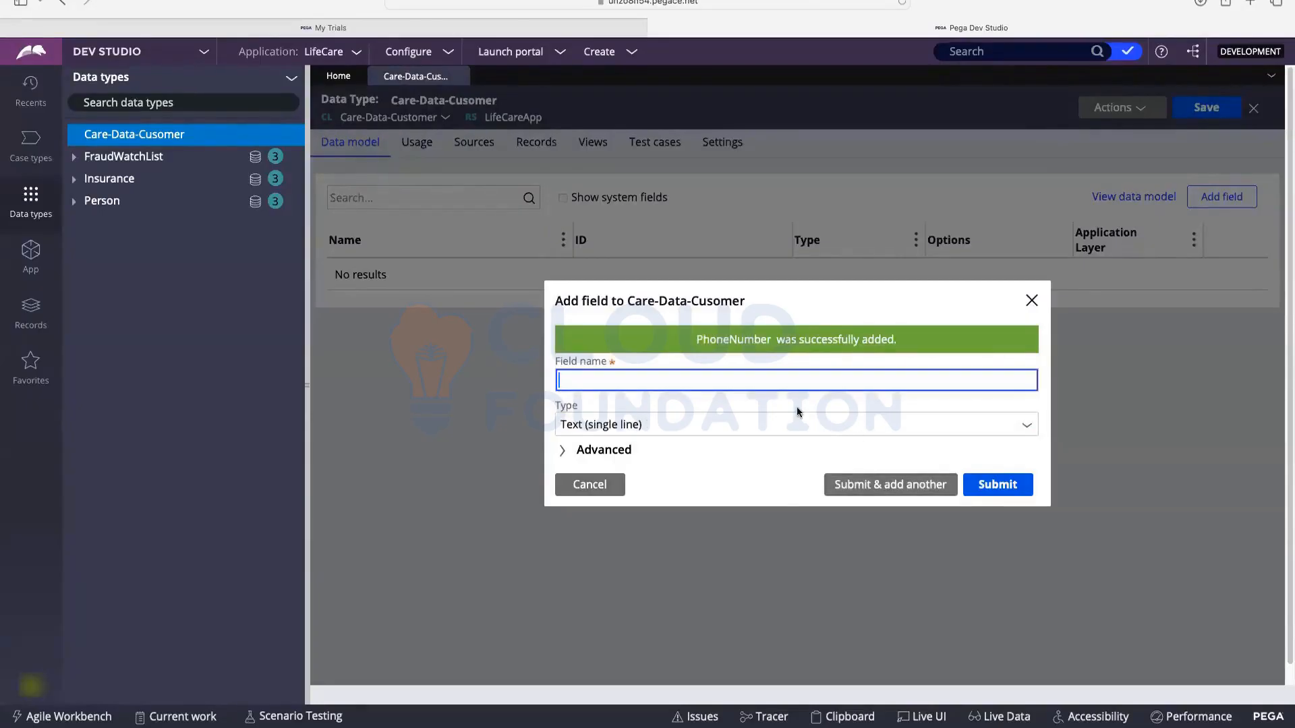
text(Email)
key(Tab)
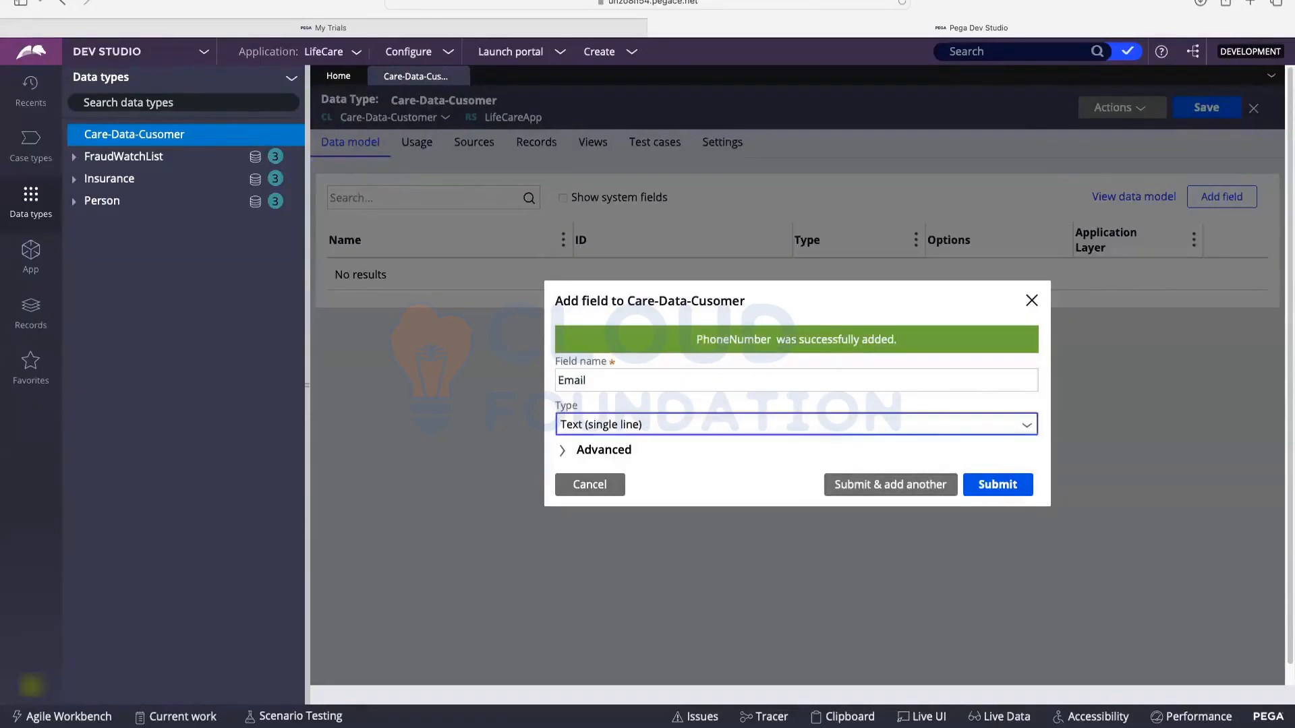
click(895, 485)
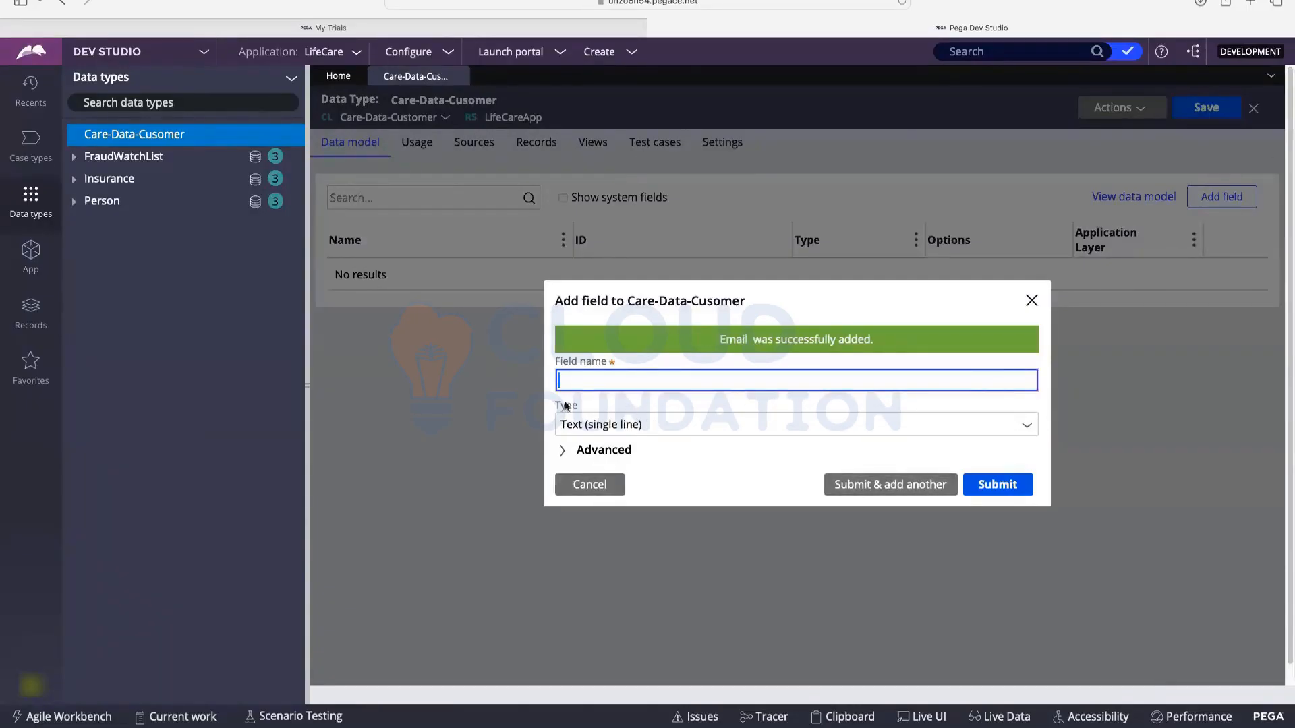
click(588, 491)
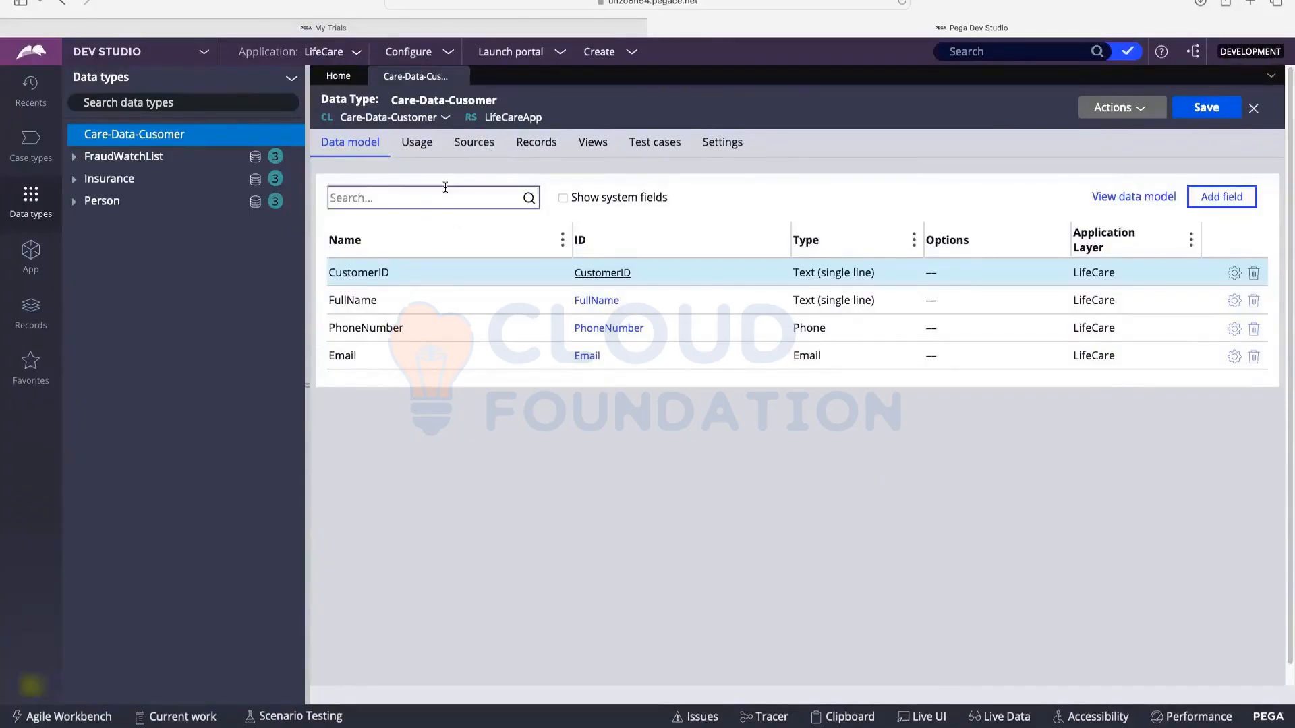
Step: Review Care-Data-Cusomer's Usage, Sources and Records pages, ending on its empty Views page
click(415, 149)
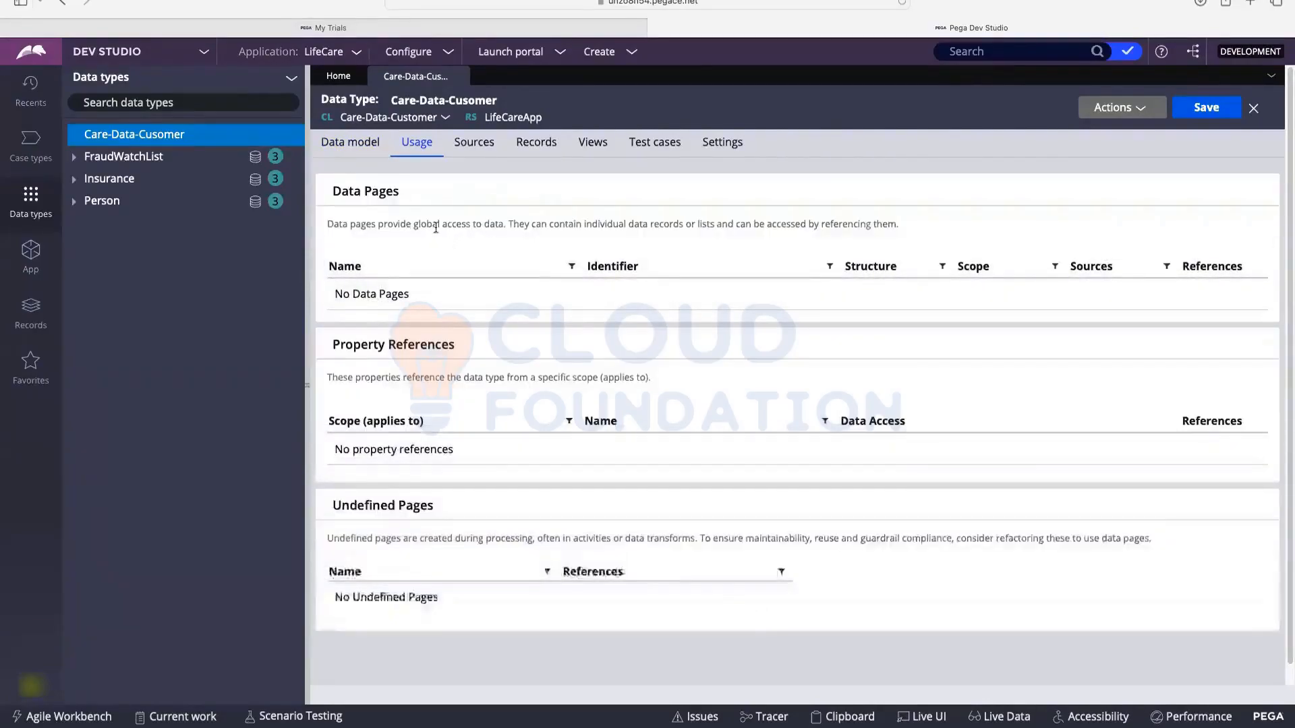
drag(351, 297, 417, 300)
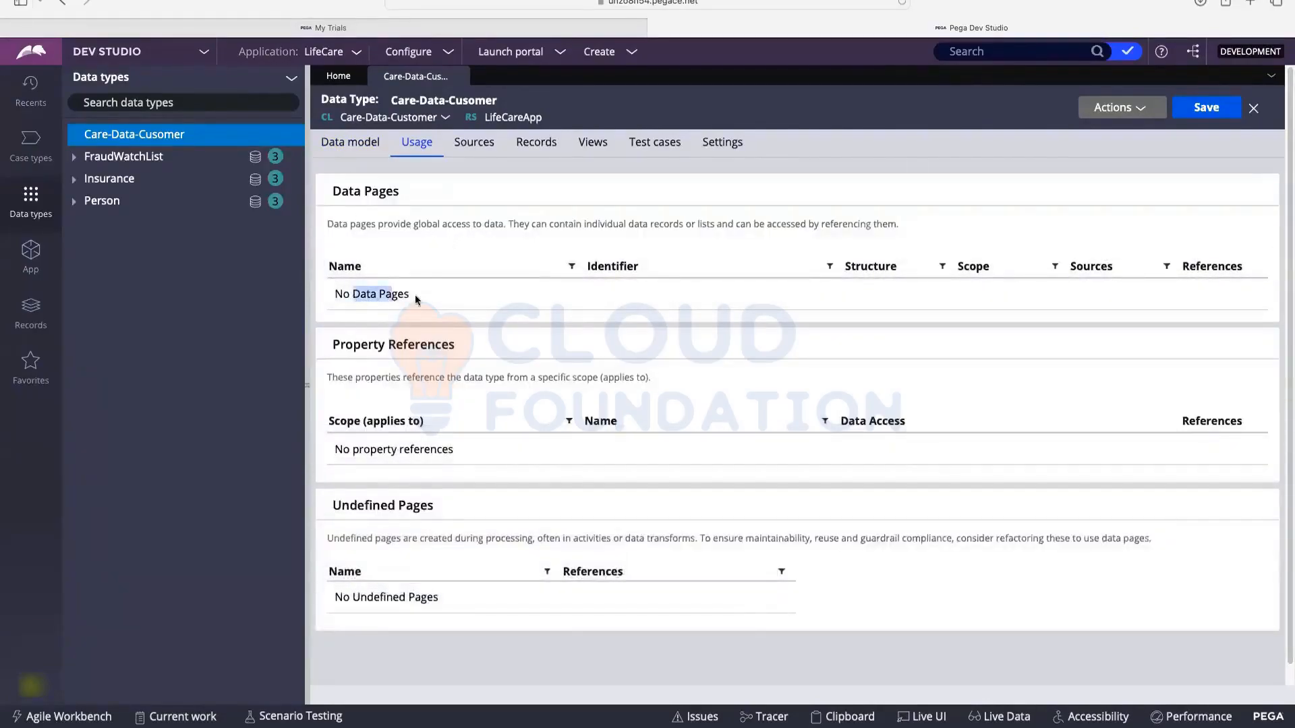
click(467, 145)
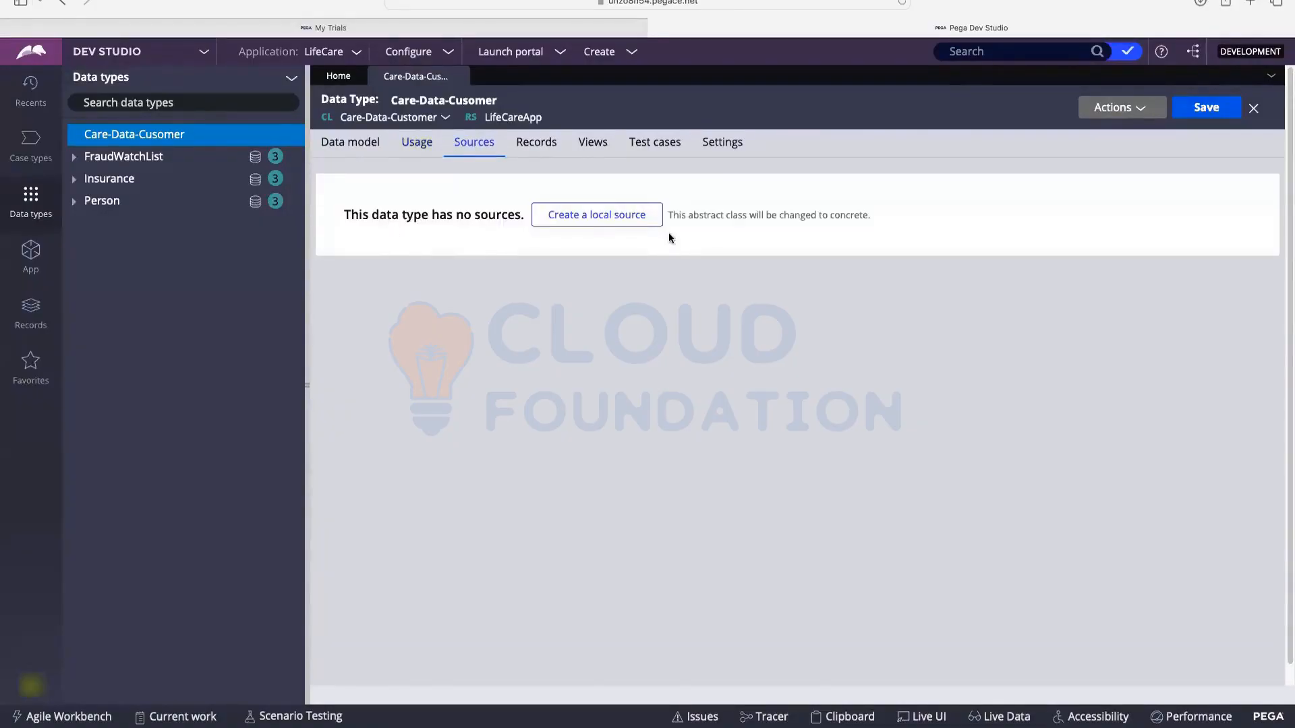
drag(669, 216, 724, 221)
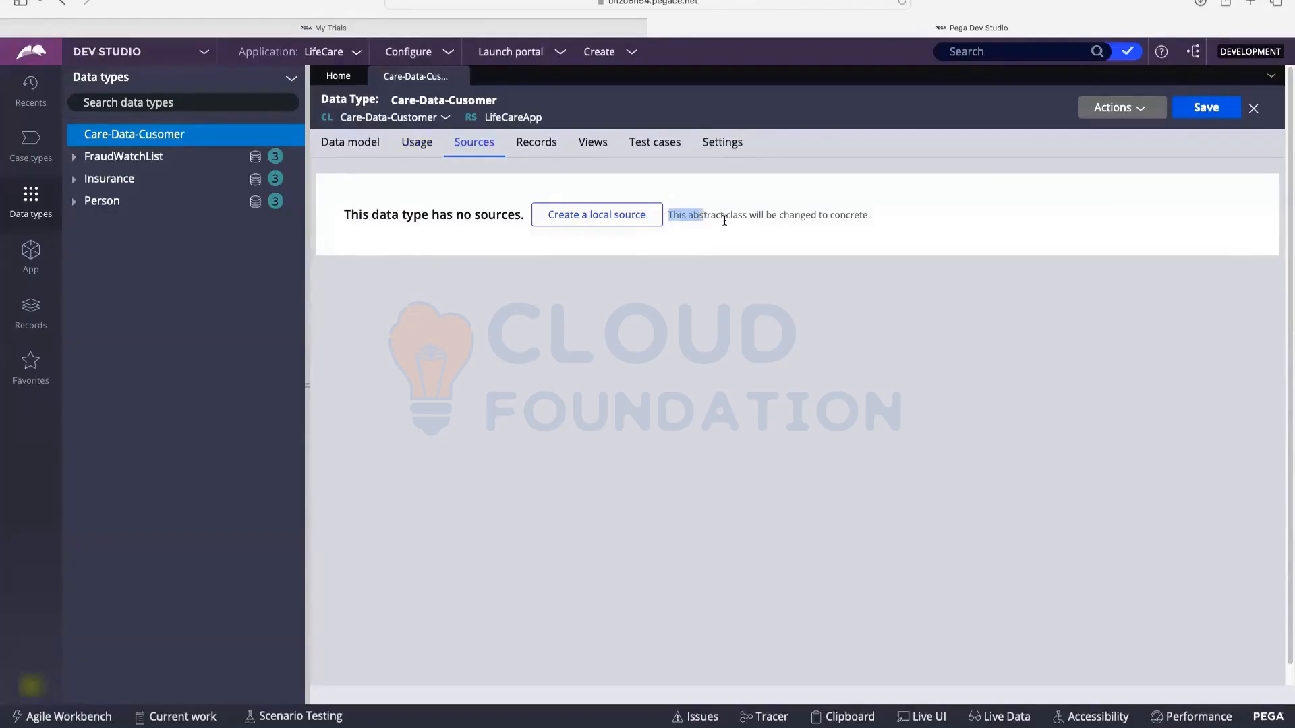
drag(881, 217, 688, 221)
click(888, 217)
click(544, 147)
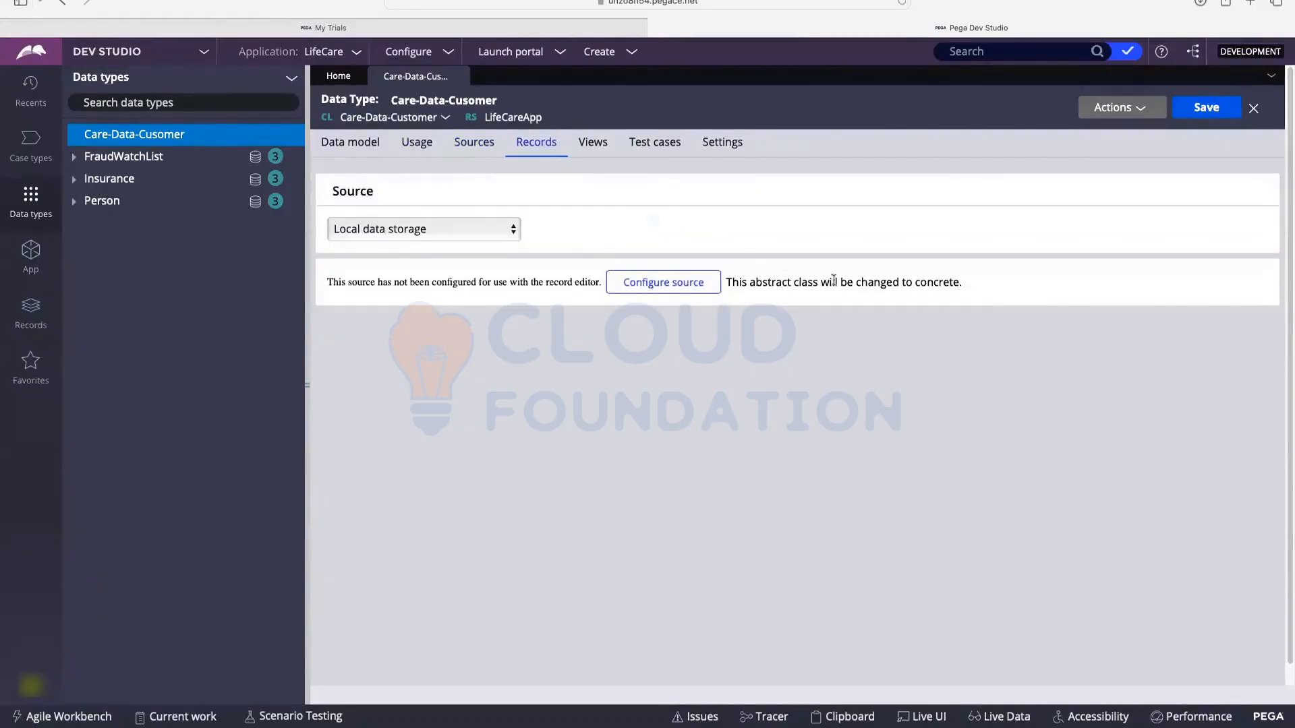
drag(892, 282, 726, 282)
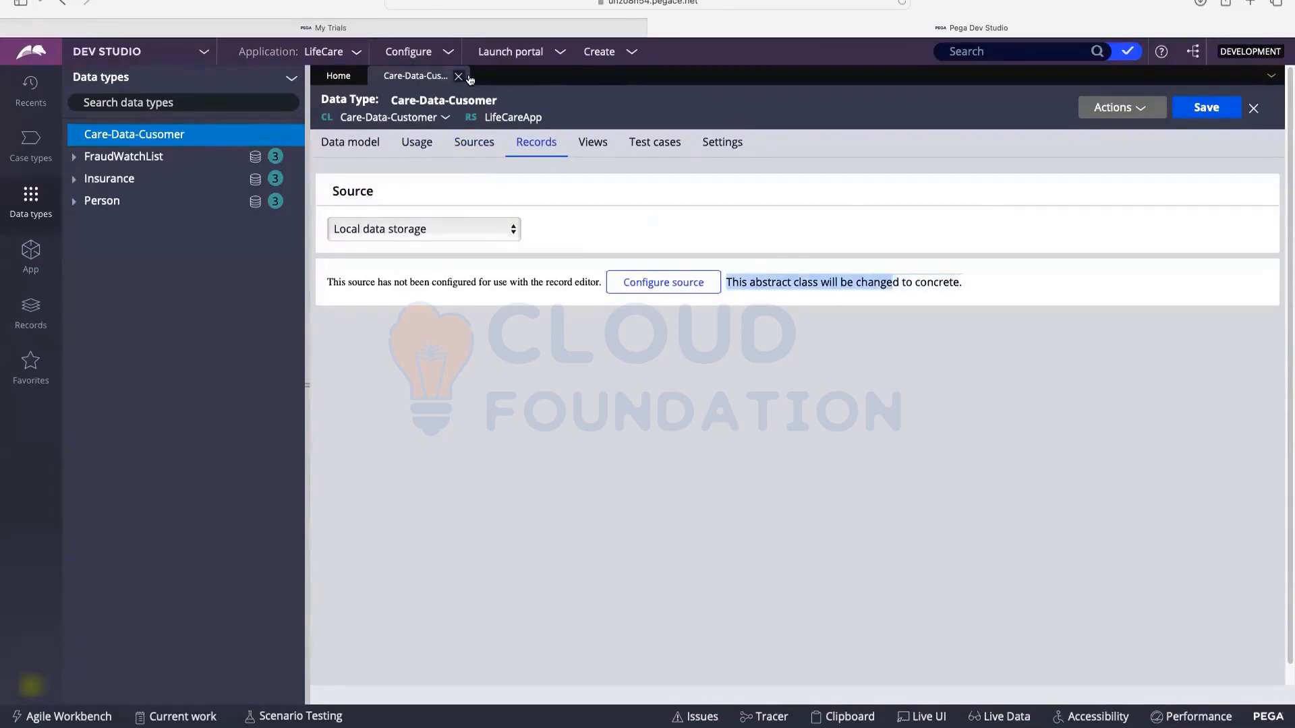
click(588, 144)
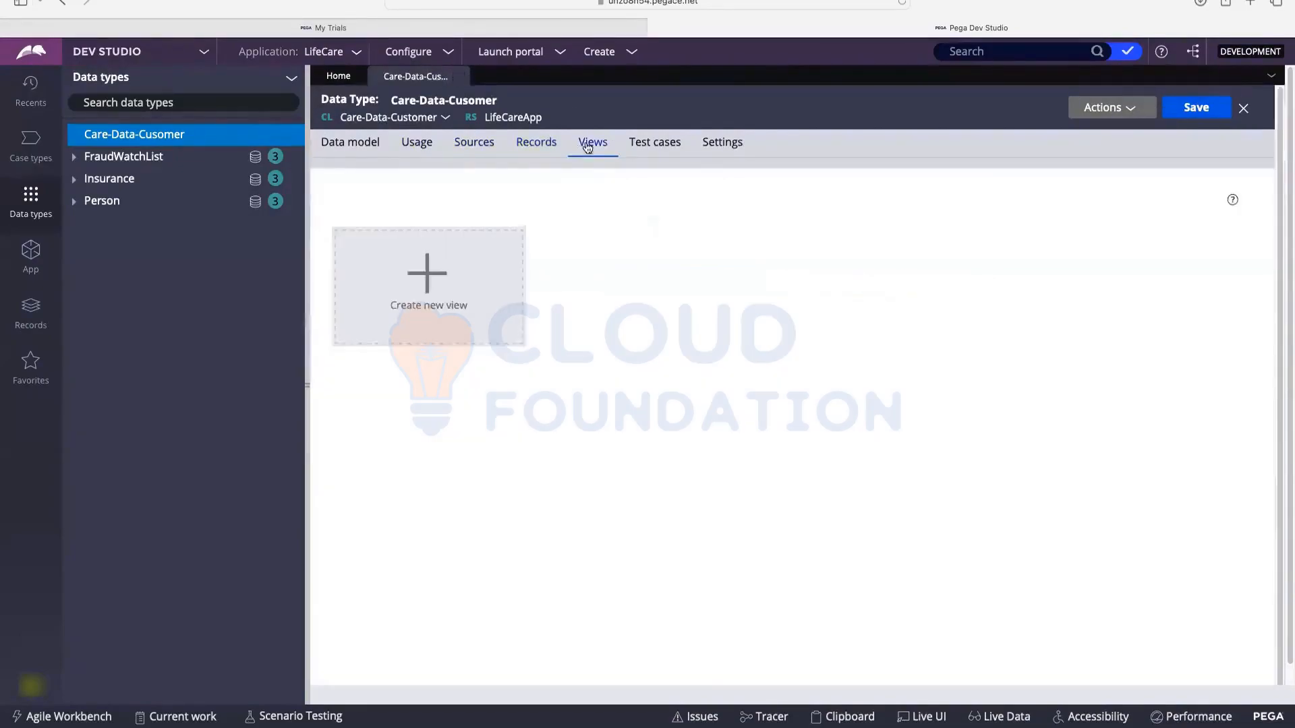
Step: Start a new view and add the CustomerID, FullName, PhoneNumber and Email fields to it
click(452, 290)
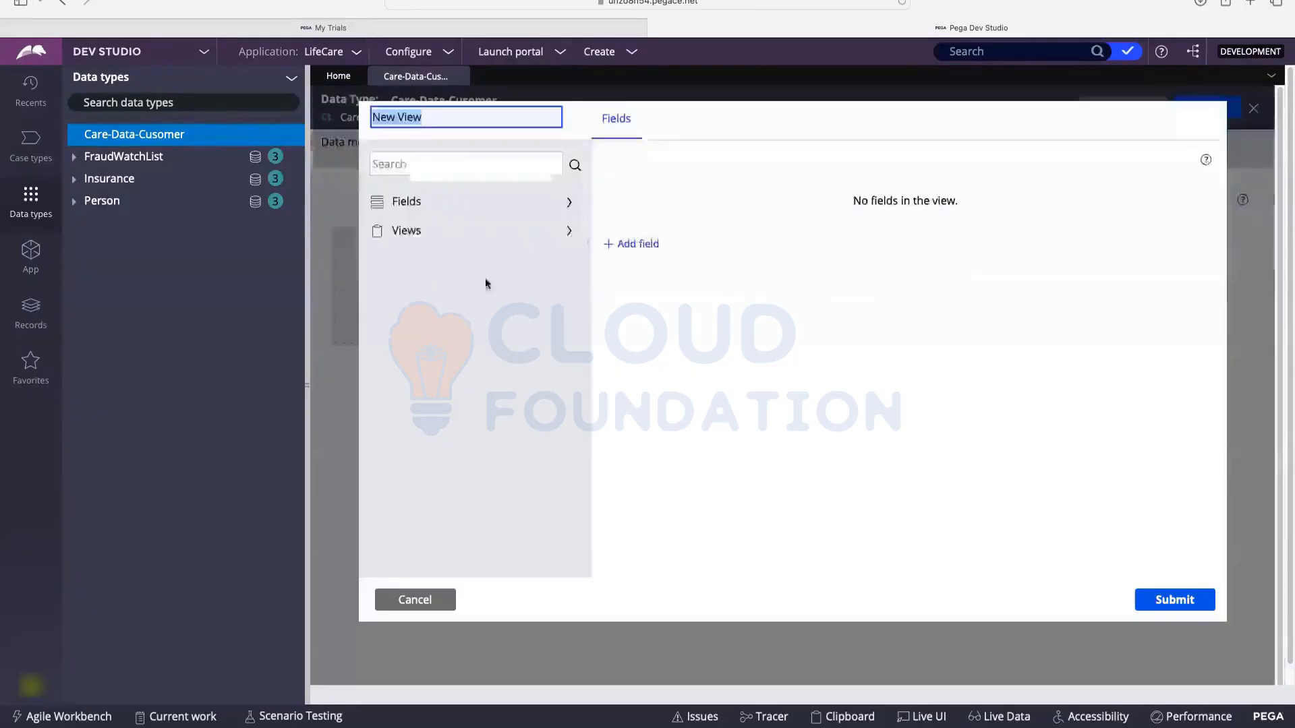
click(407, 205)
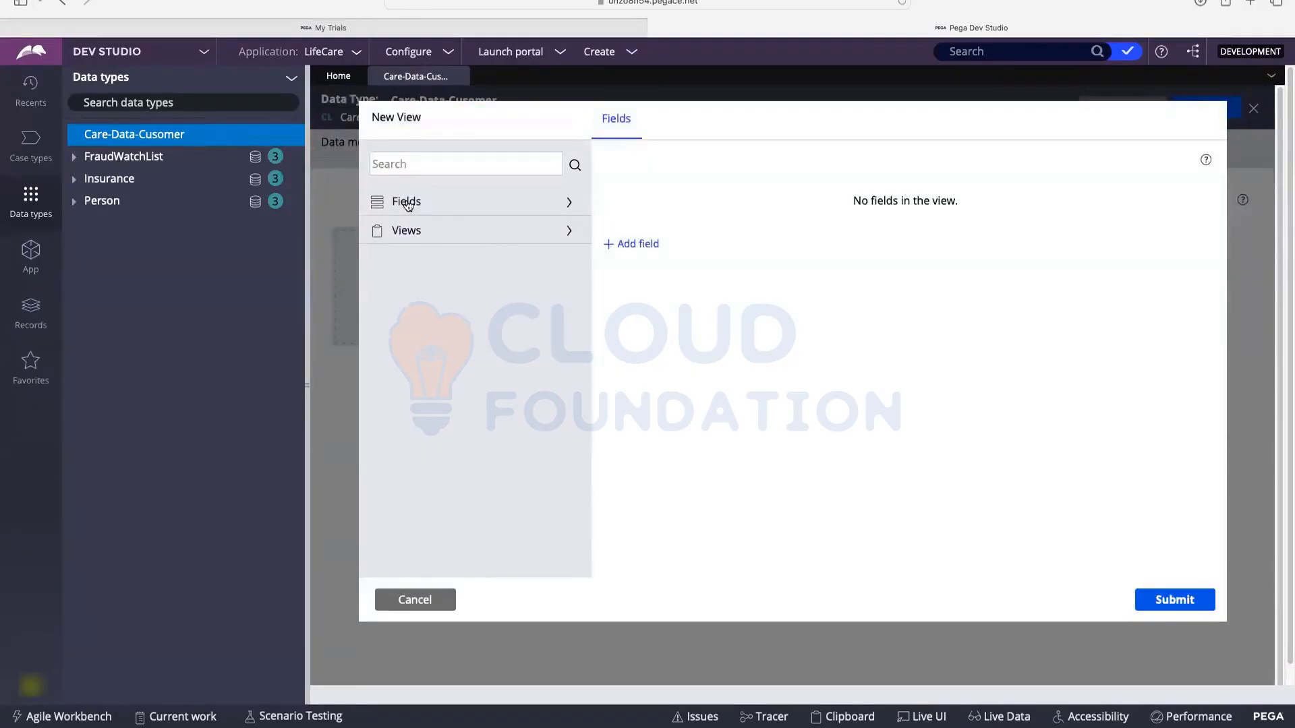
click(407, 202)
scroll(465, 340, down, 1)
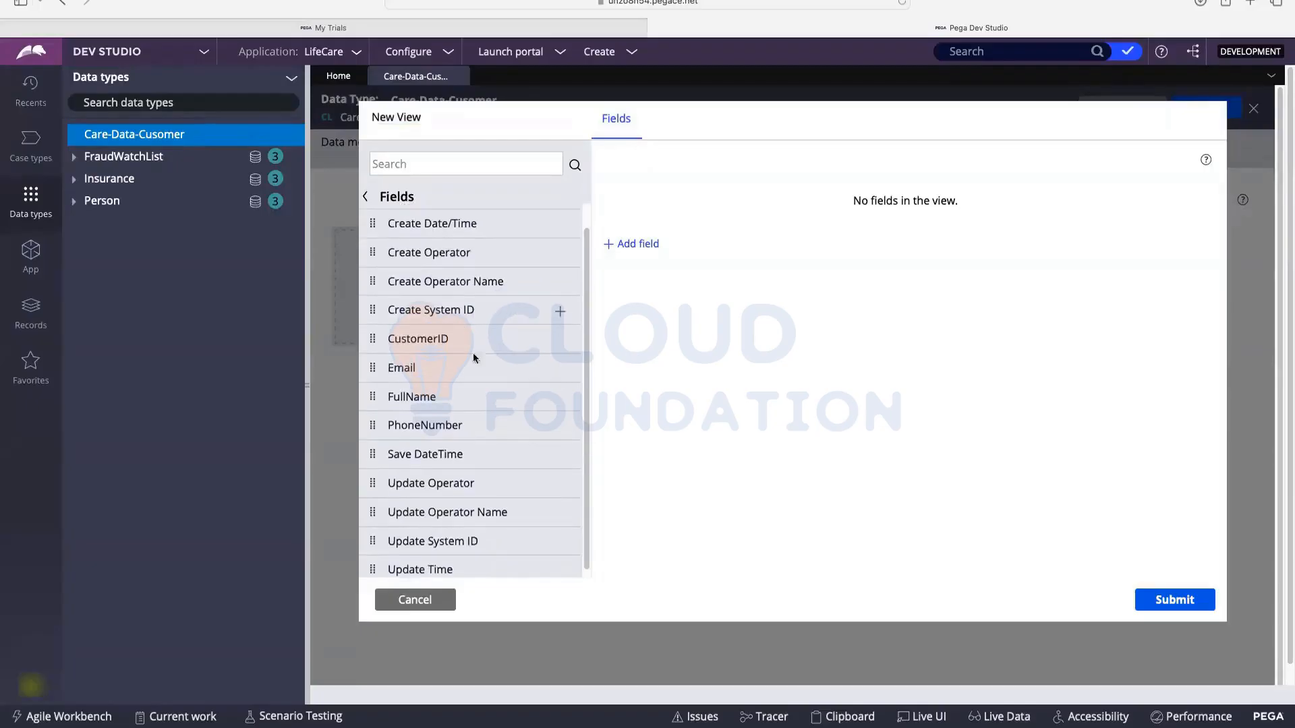
mouse_move(561, 347)
click(560, 342)
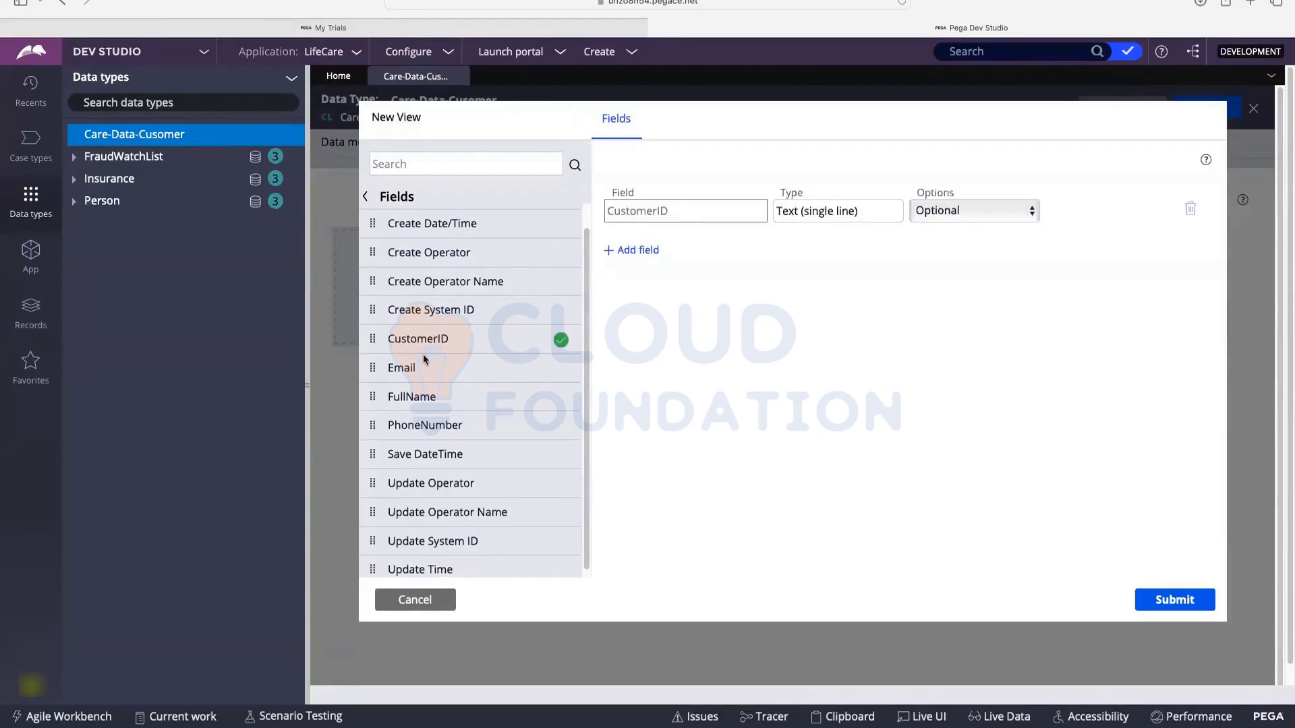
click(560, 399)
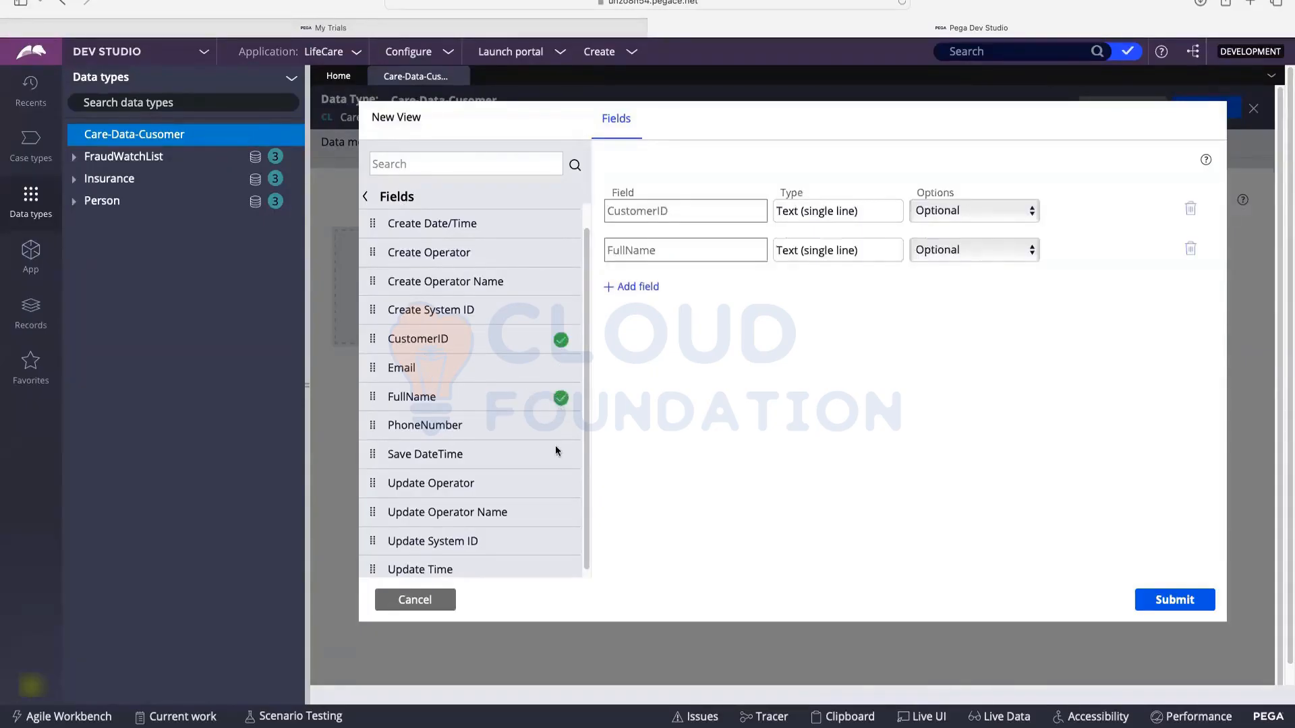
mouse_move(563, 432)
click(561, 429)
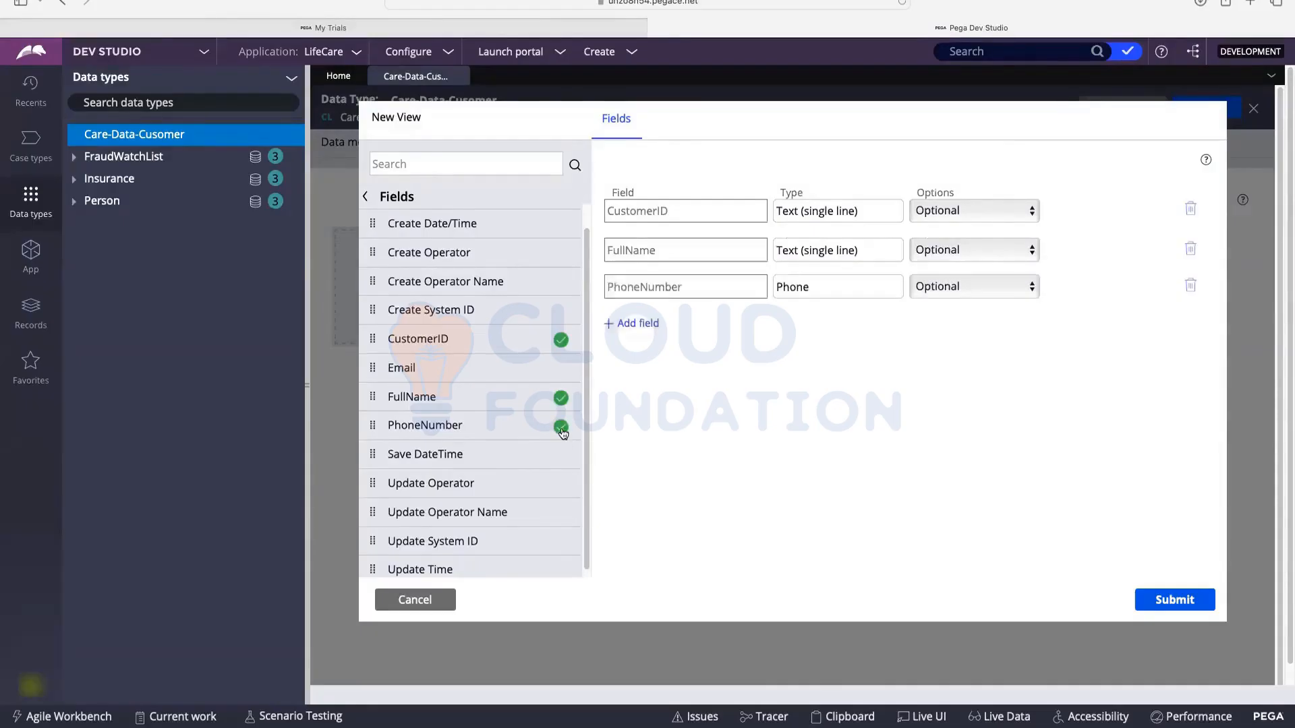
click(563, 370)
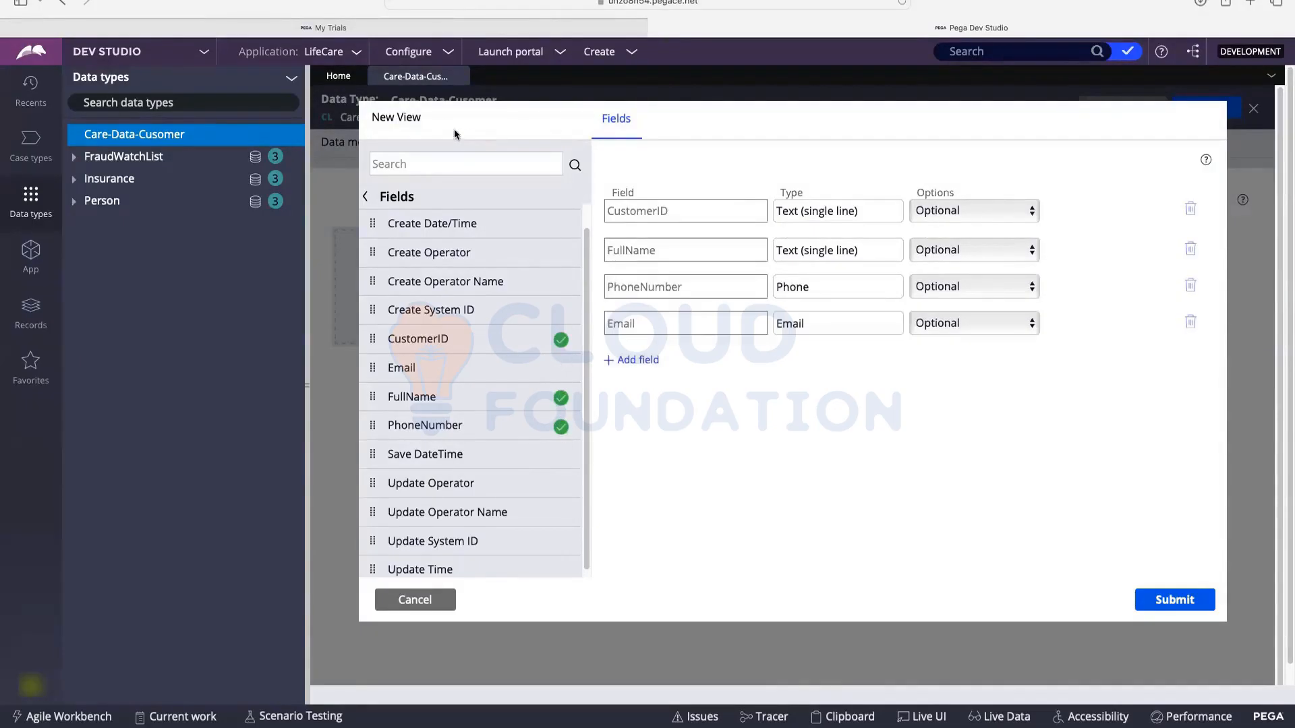
Step: Rename the view to 'CustomerView' and submit it
click(432, 119)
triple_click(427, 122)
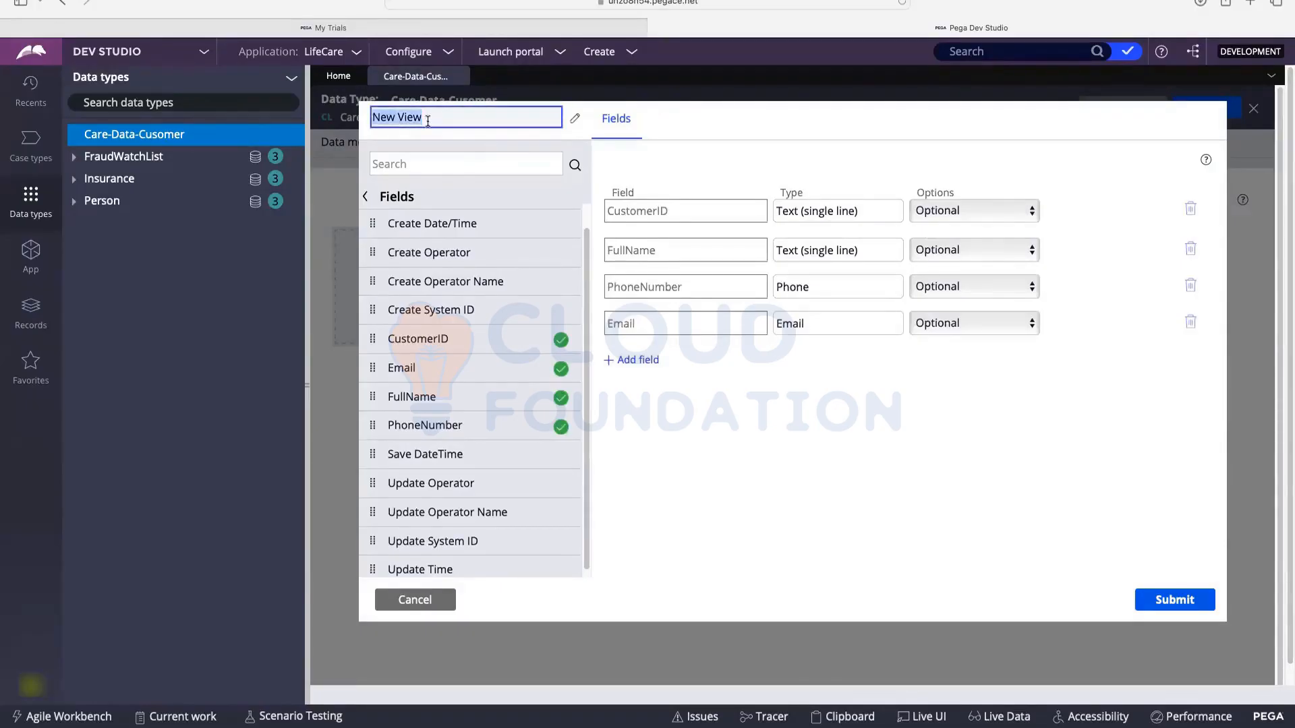
text(CustomerView)
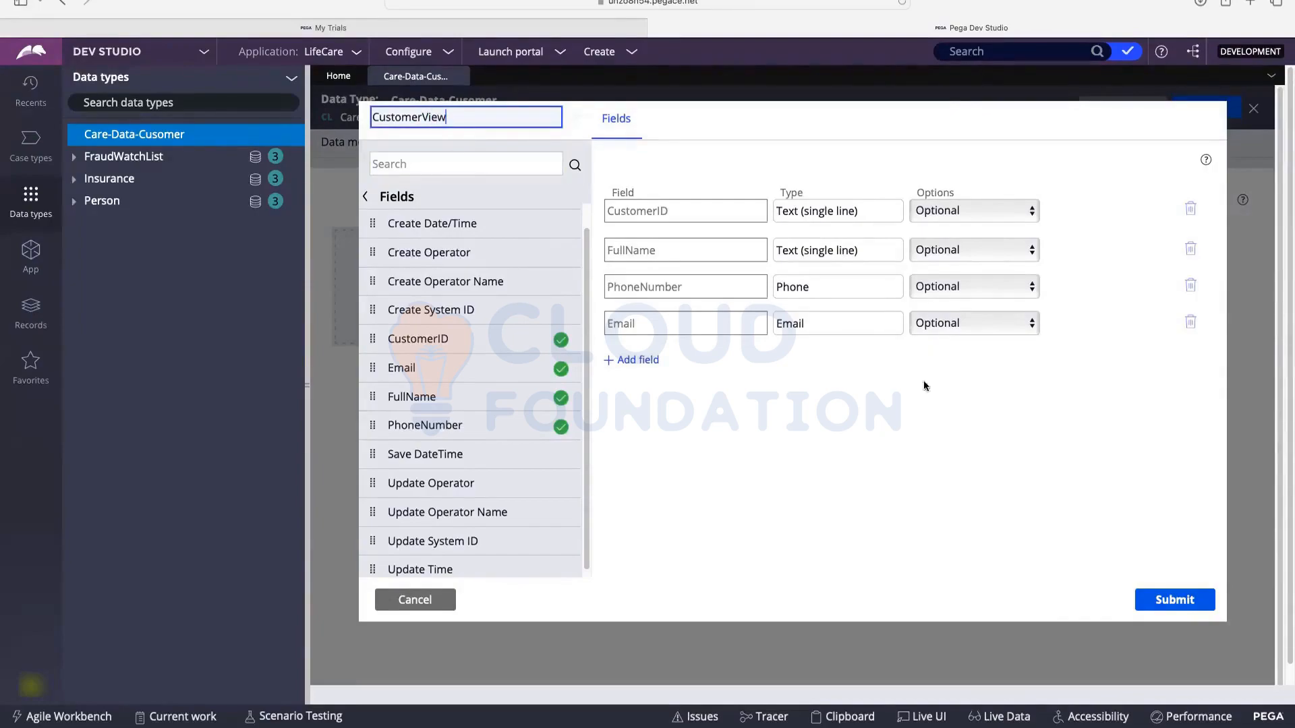
key(Return)
click(1185, 601)
click(1185, 601)
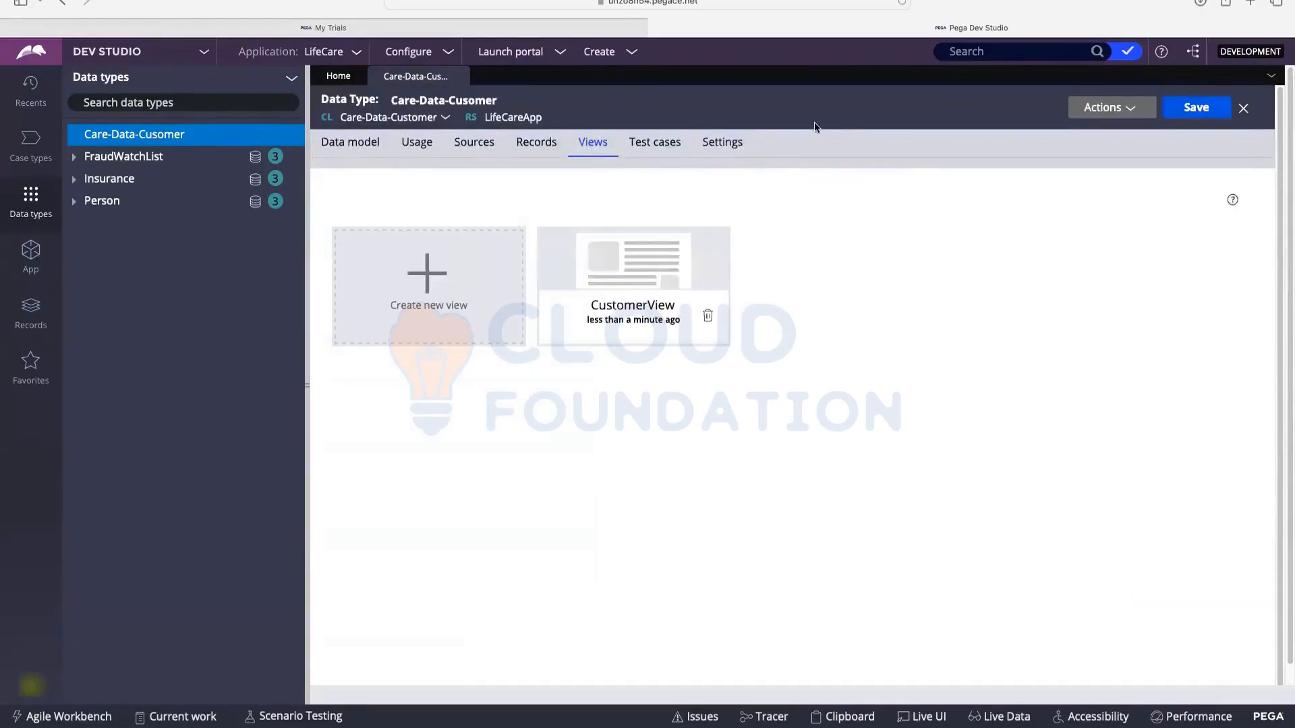
Step: Save the Care-Data-Cusomer data type, glance at its Fields, and return to its Views list
click(1197, 108)
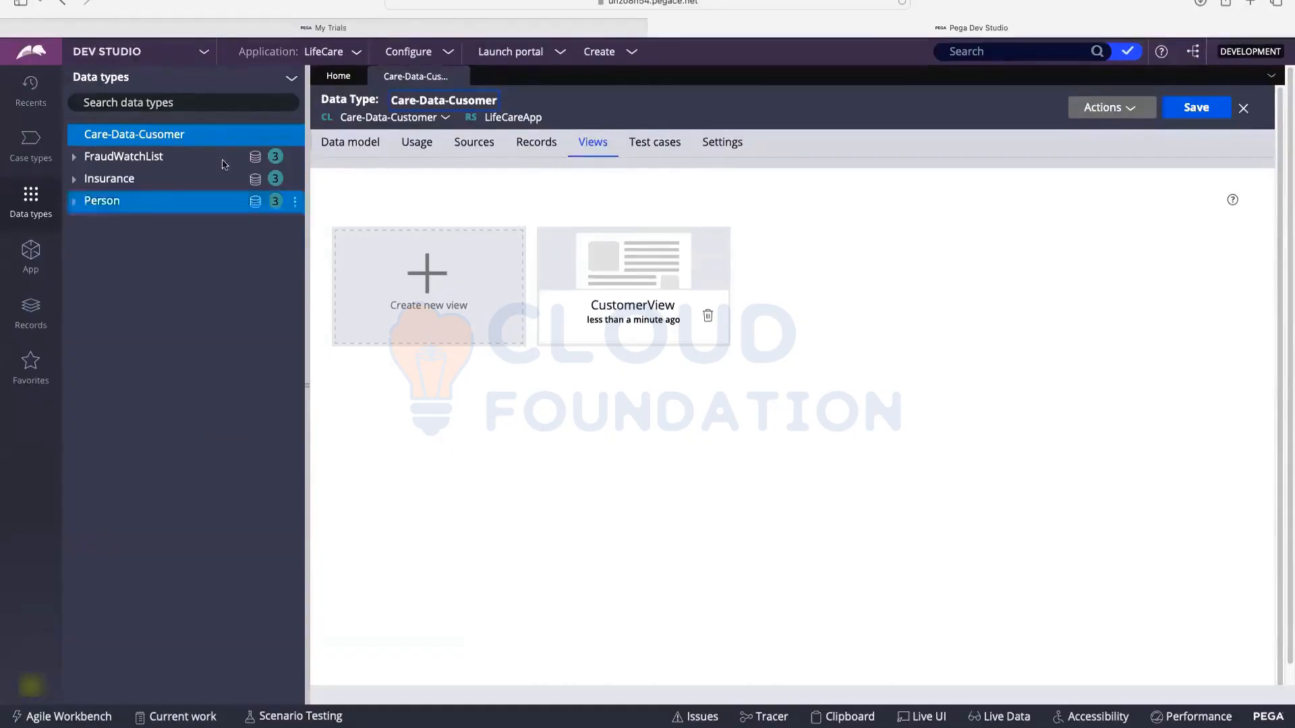
click(345, 144)
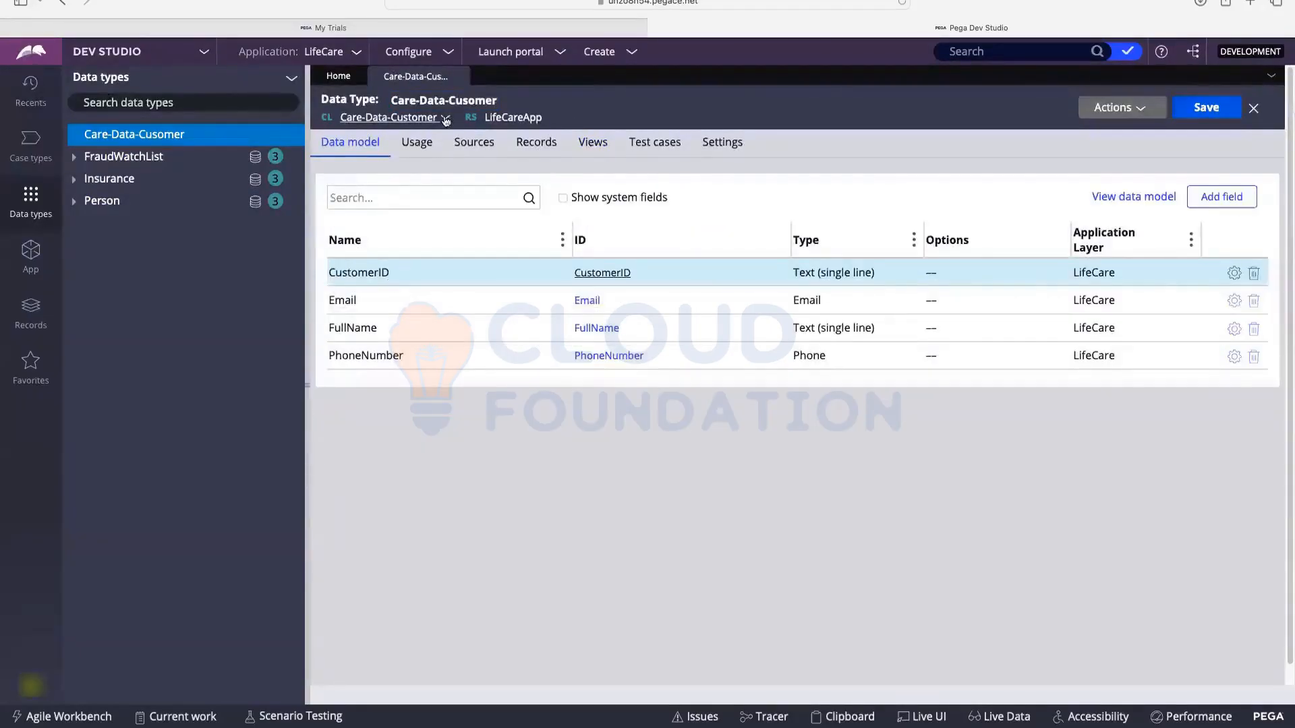
click(593, 144)
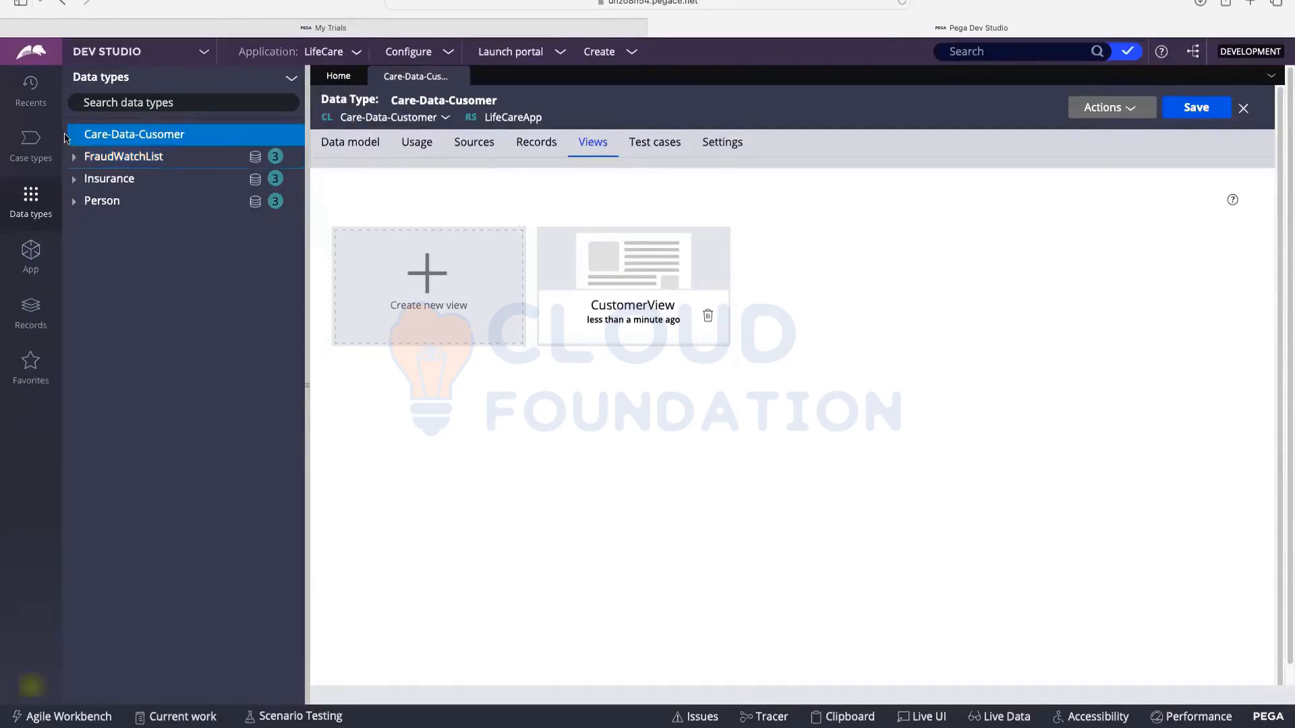
Step: Open the Insurance case type's Data model and scroll through fields like Address, Age, Claims and Email
click(37, 139)
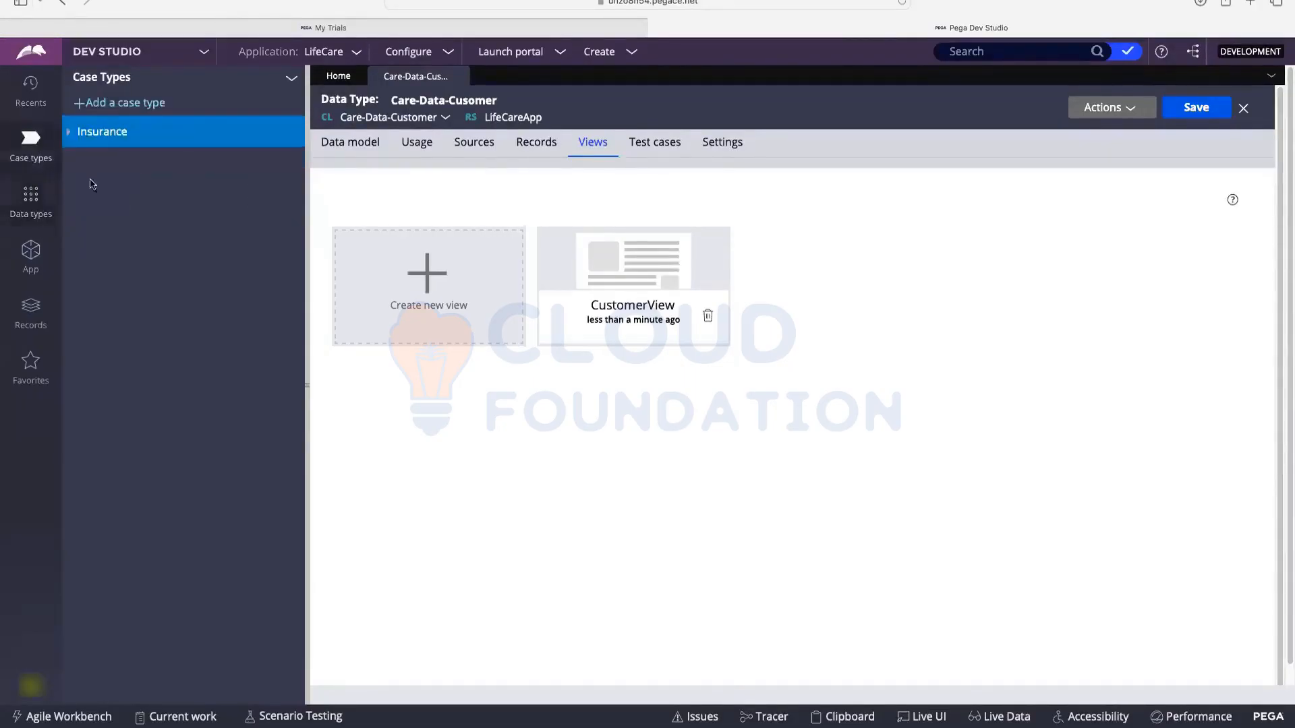
click(103, 132)
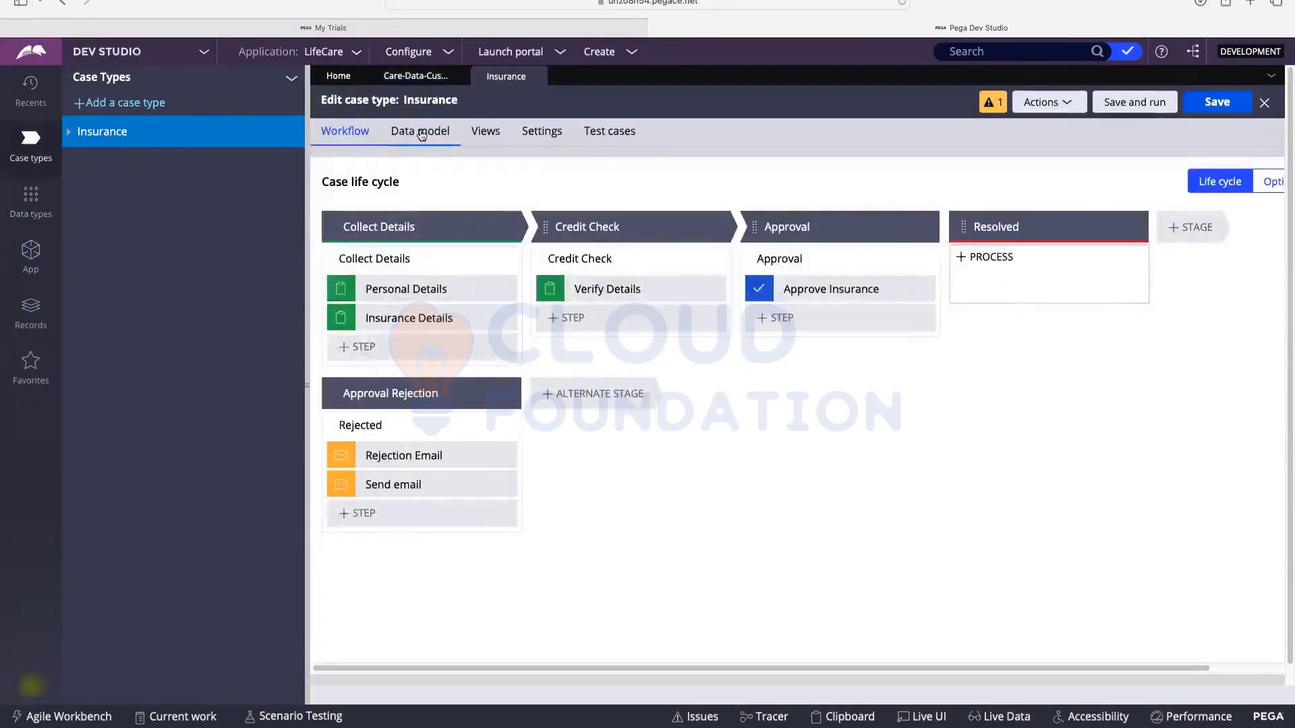
click(420, 135)
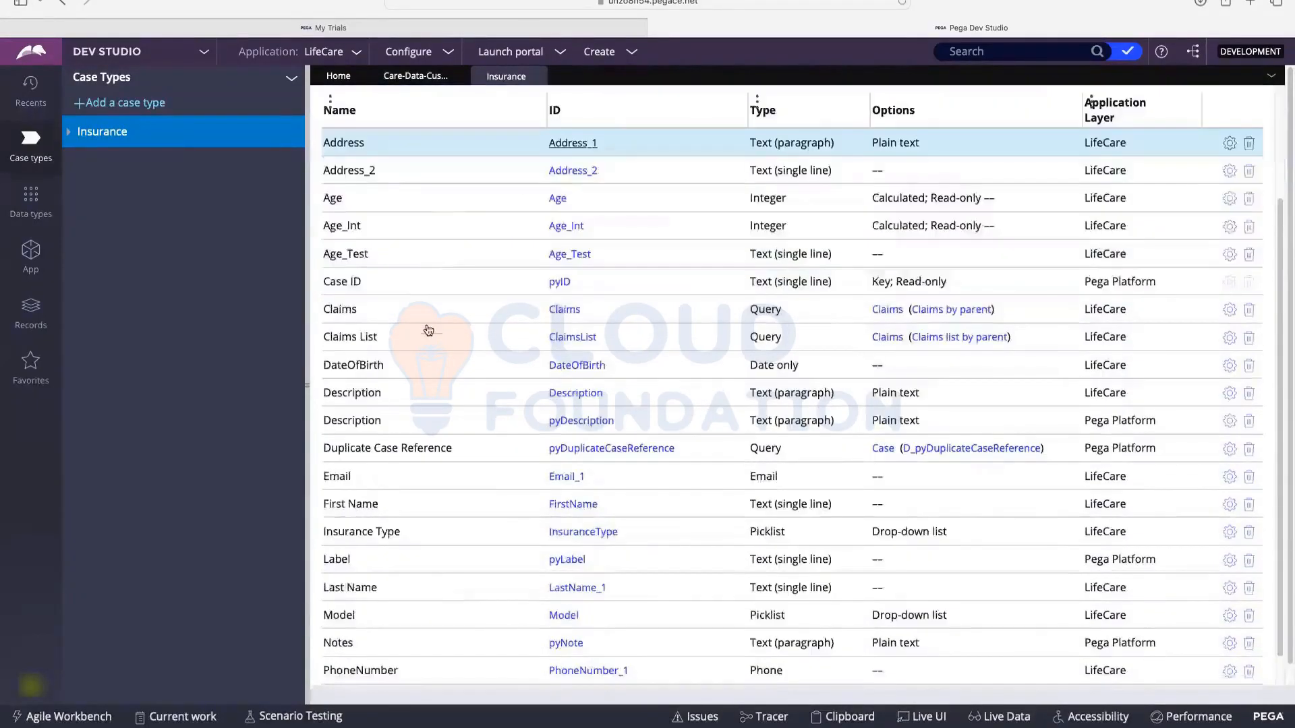
scroll(426, 329, down, 3)
scroll(355, 379, down, 2)
scroll(368, 328, down, 1)
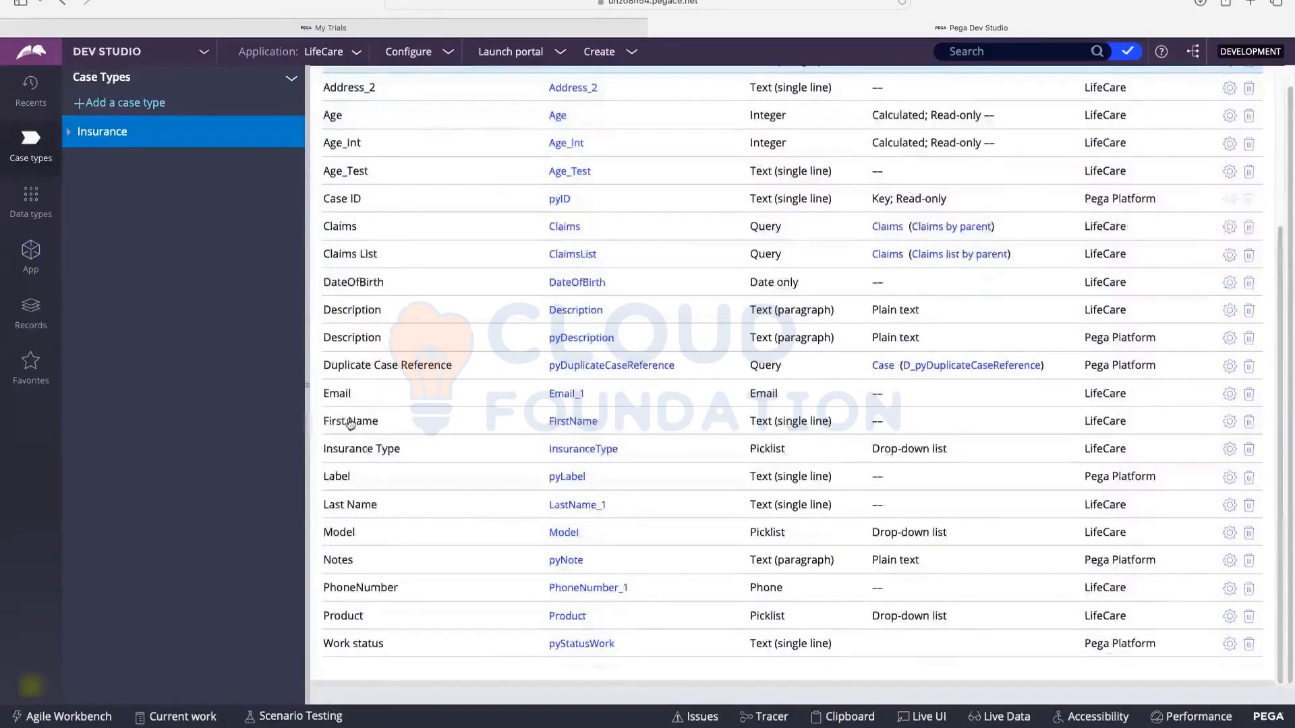
scroll(429, 371, up, 5)
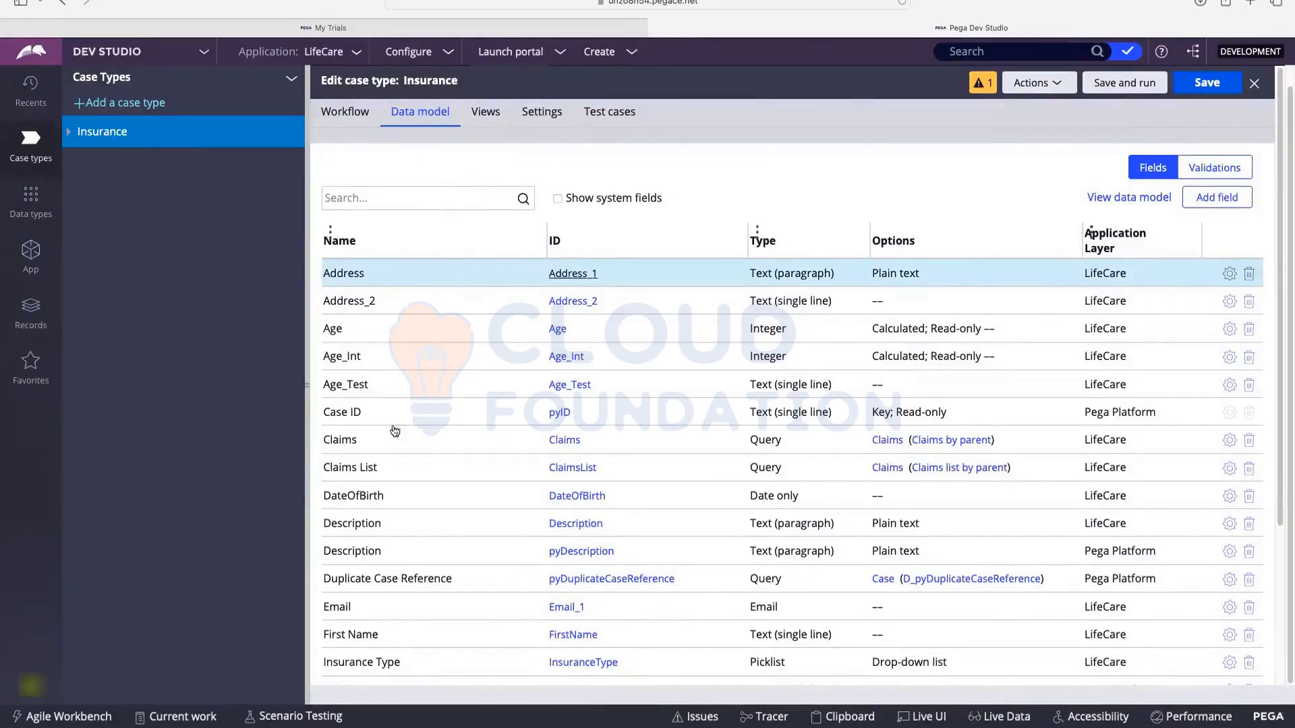
scroll(499, 303, down, 3)
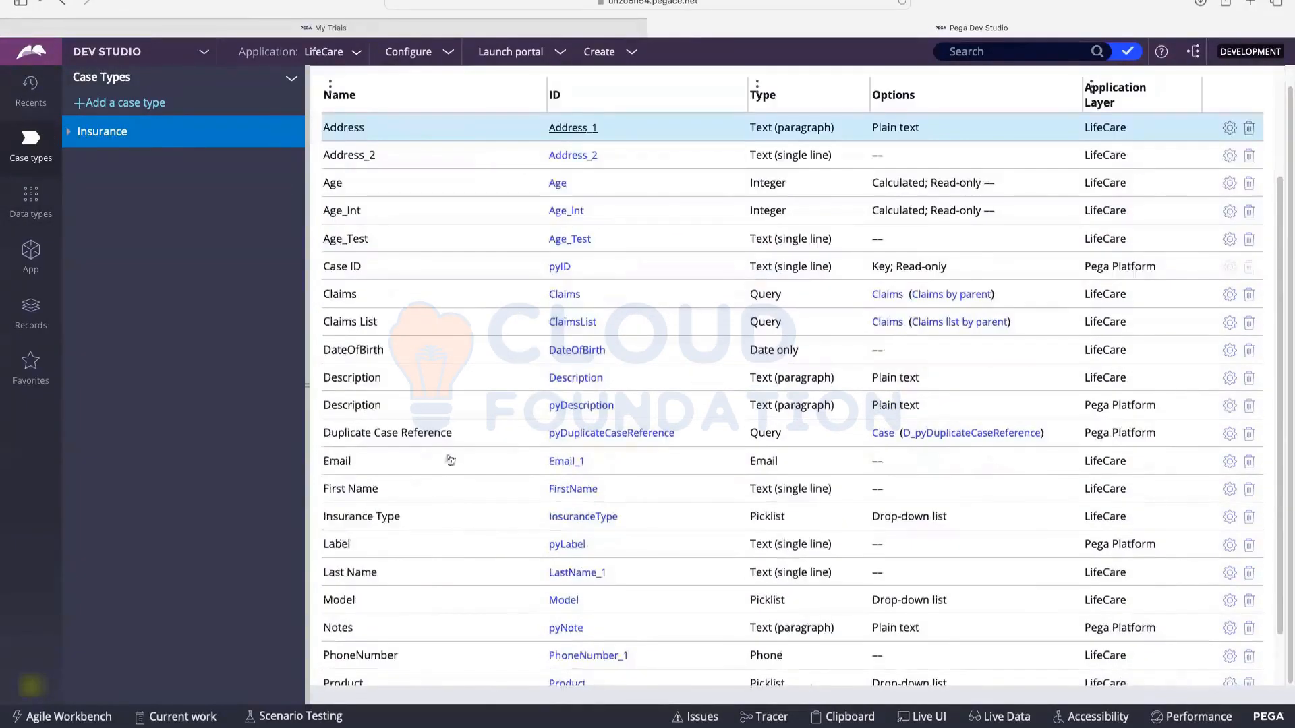
scroll(440, 292, up, 3)
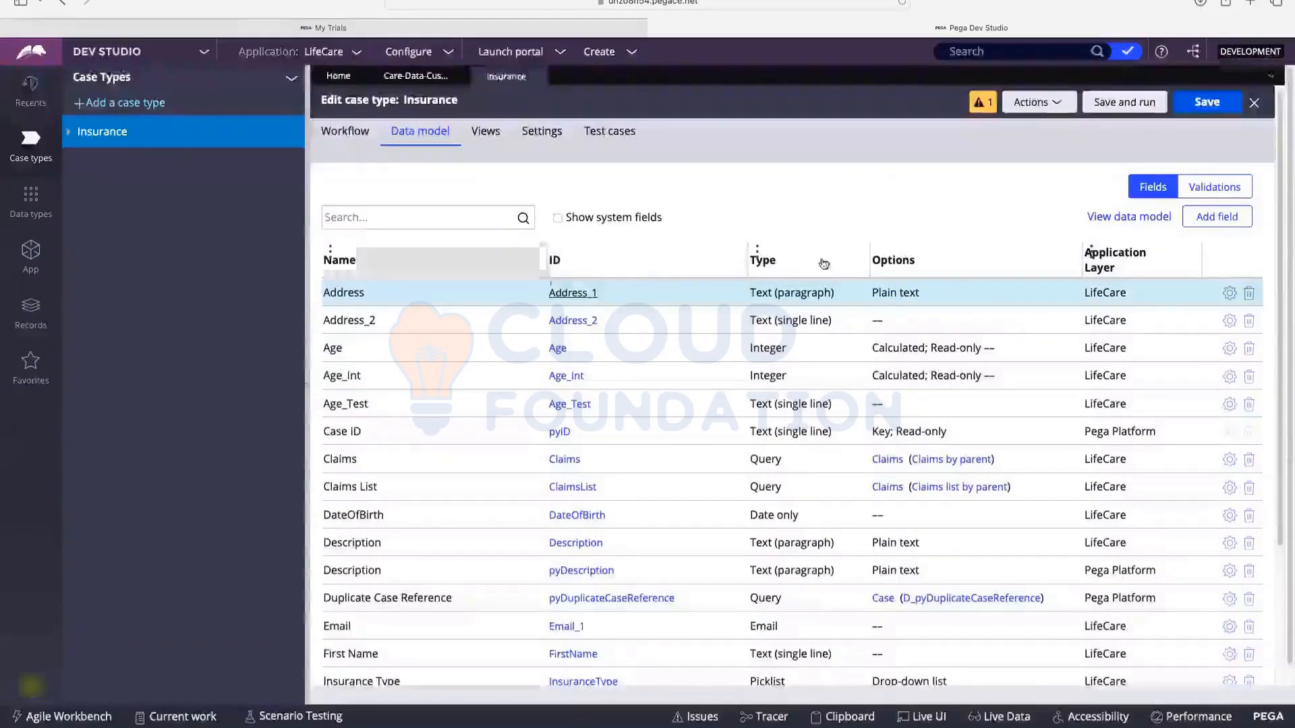
Step: Add an Insurance field named CustDetails and scroll its Type list to Case/Data Reference and Embedded Data
click(1216, 222)
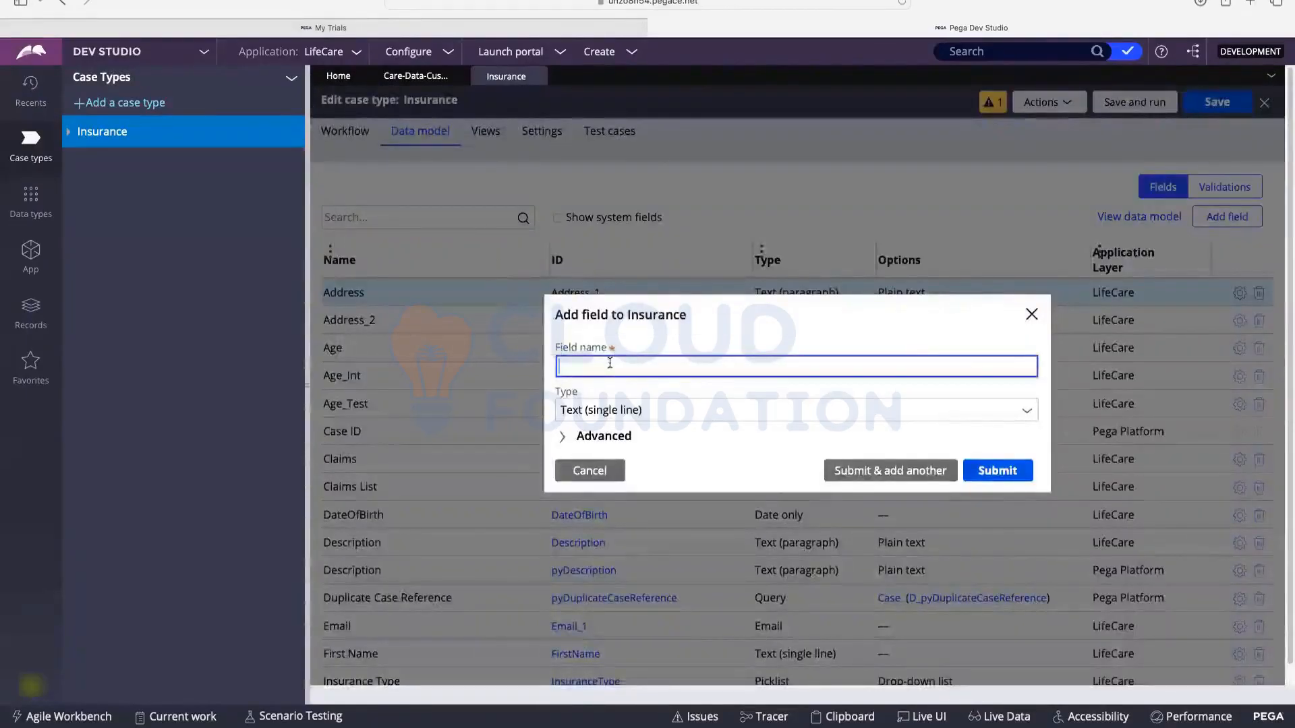
text(Cu)
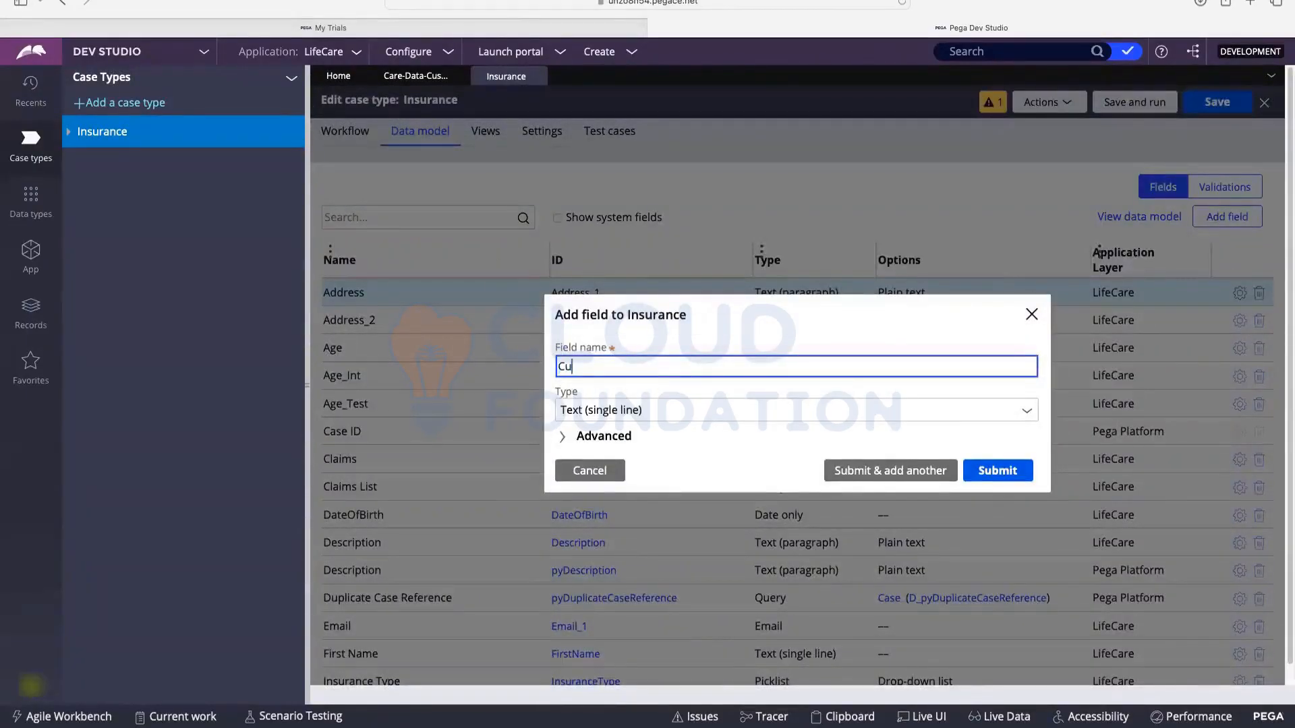
text(stDetails)
click(653, 413)
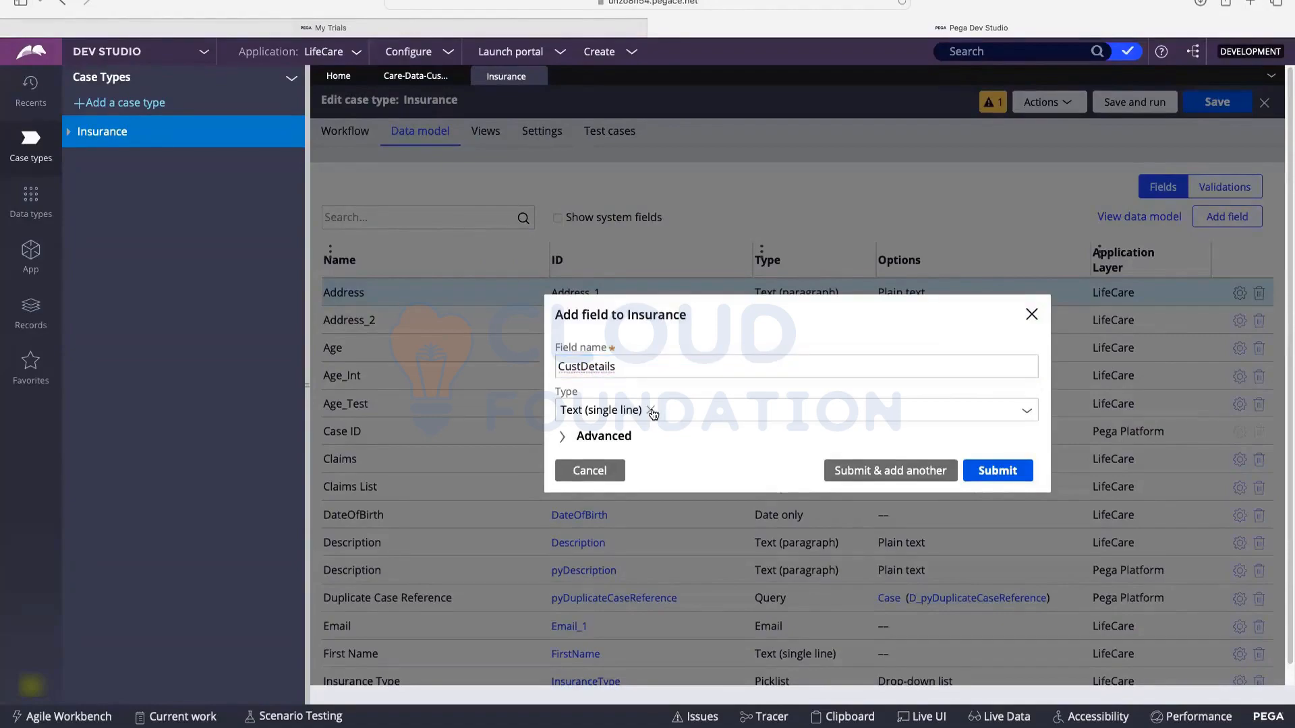
click(698, 411)
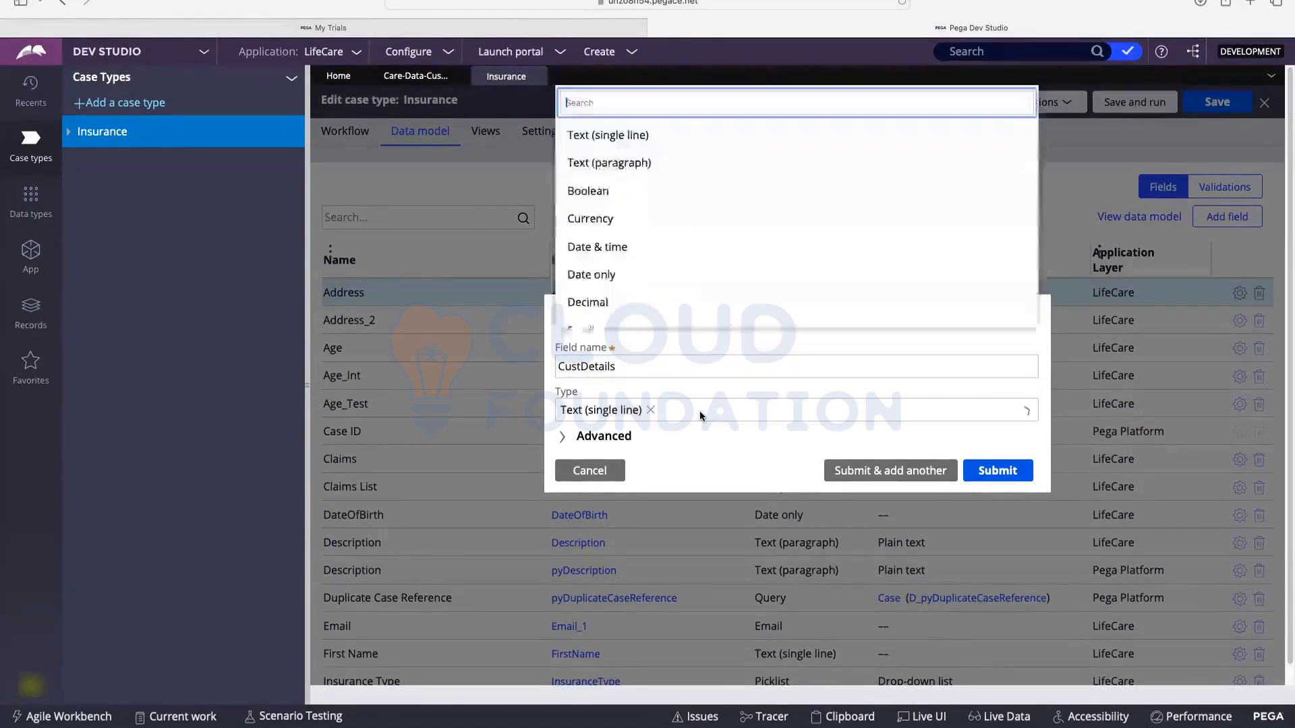
scroll(695, 276, down, 5)
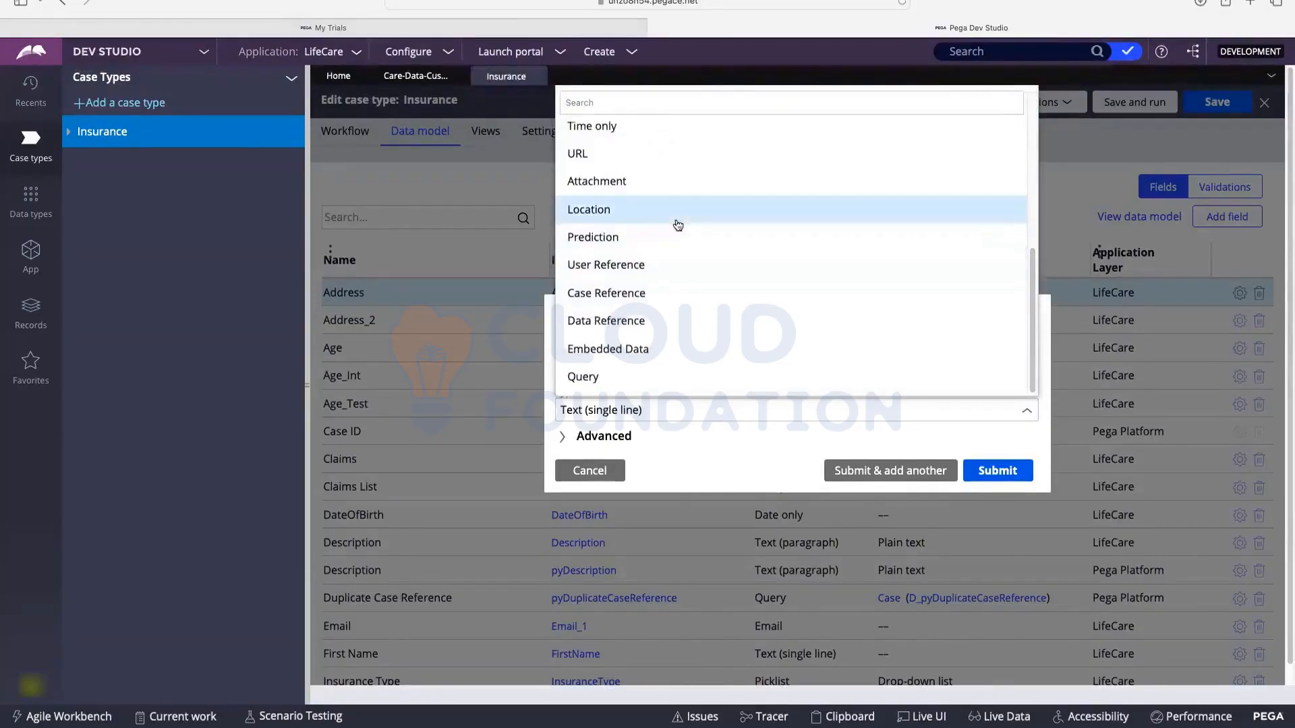
scroll(640, 257, down, 1)
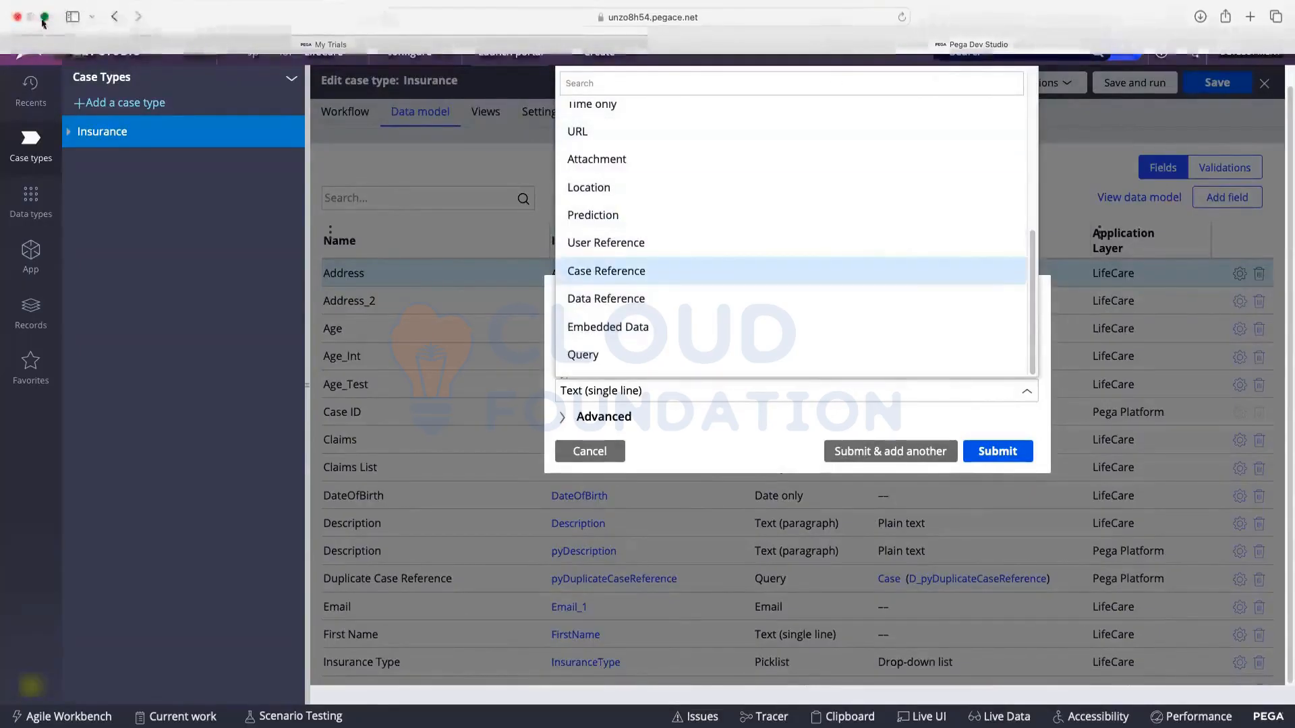
key(ctrl+super+f)
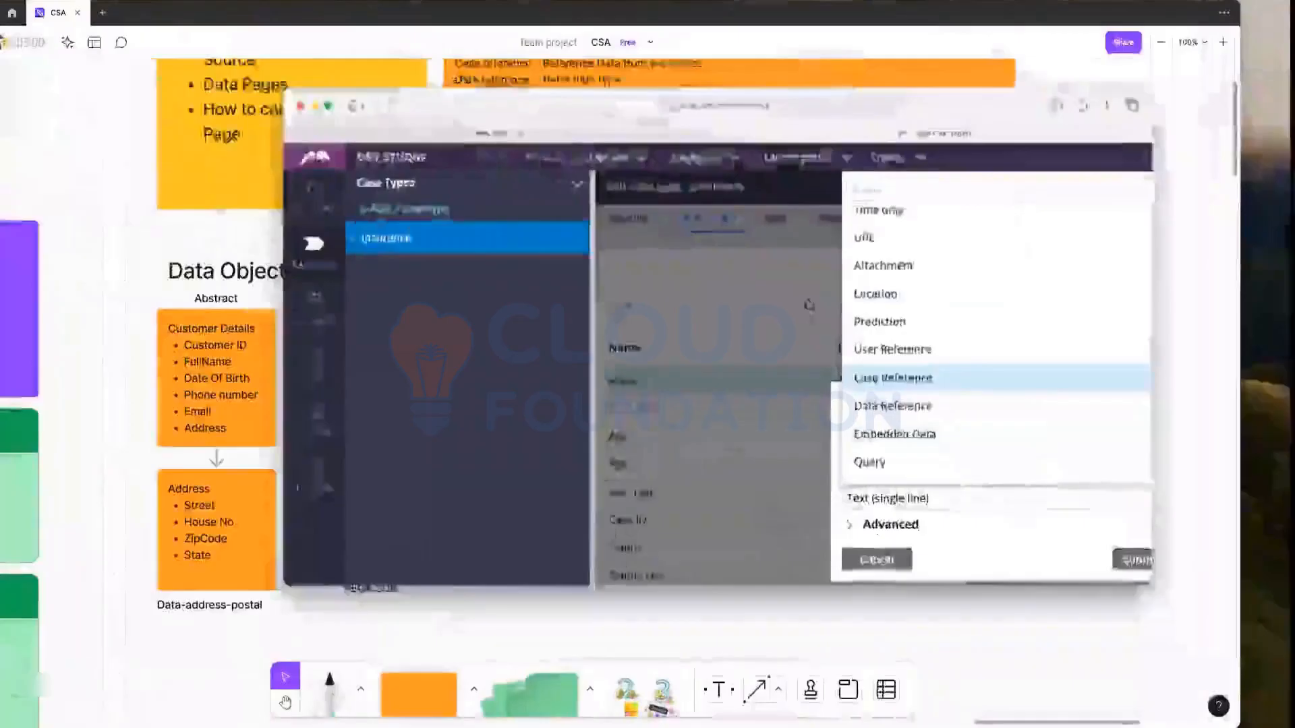
Step: In FigJam's reference-types note, highlight 'User Reference' and 'Data-Admin-Operator-ID'
scroll(647, 196, up, 3)
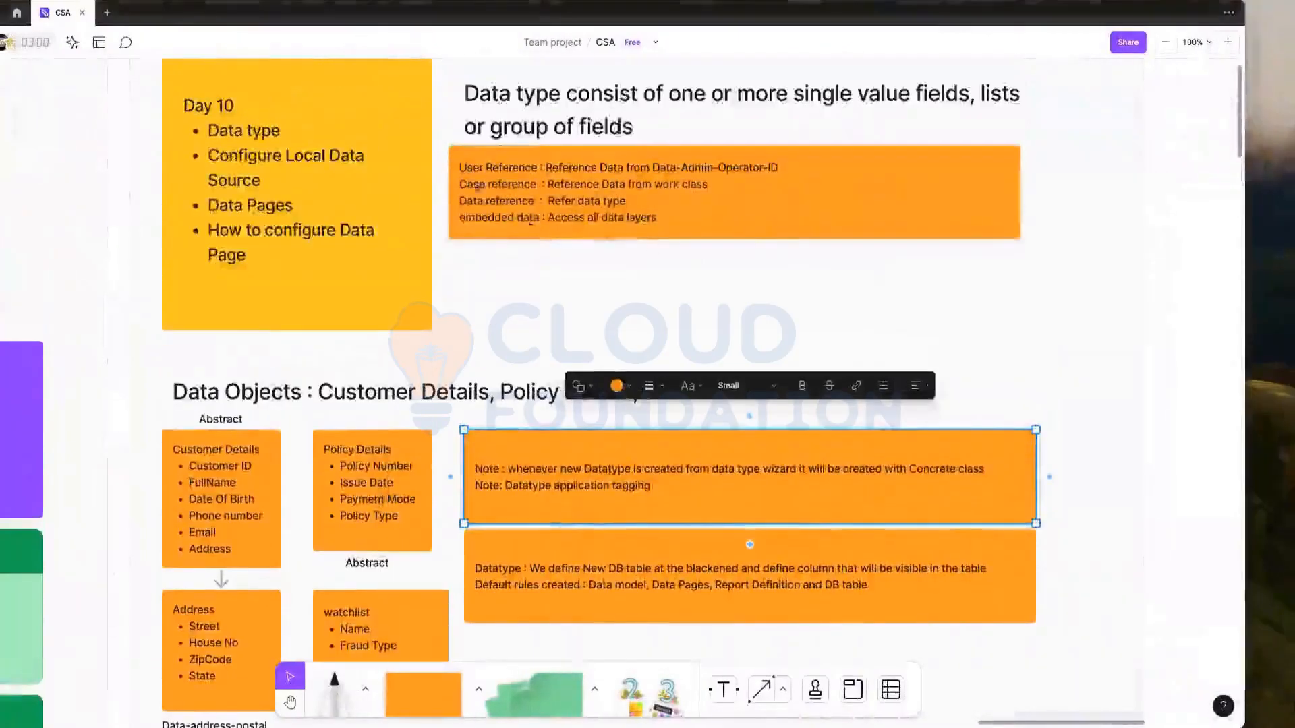
click(479, 177)
click(467, 169)
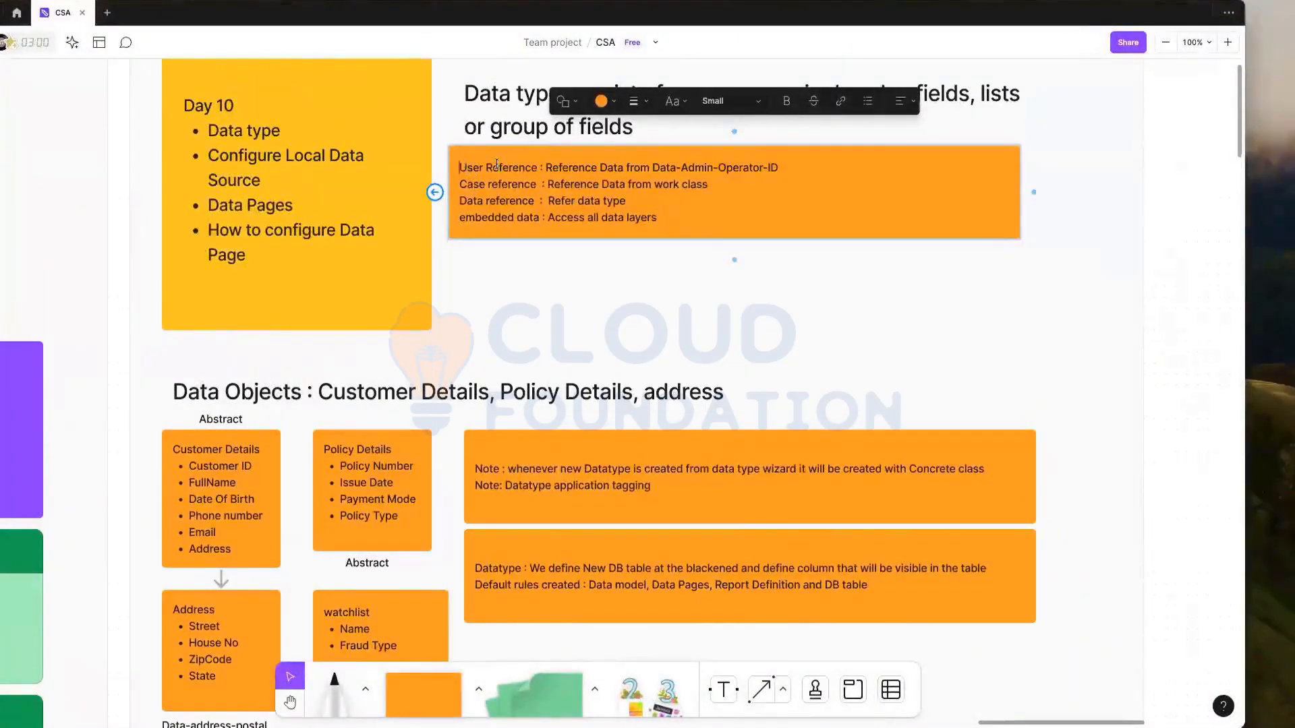
drag(496, 165, 541, 164)
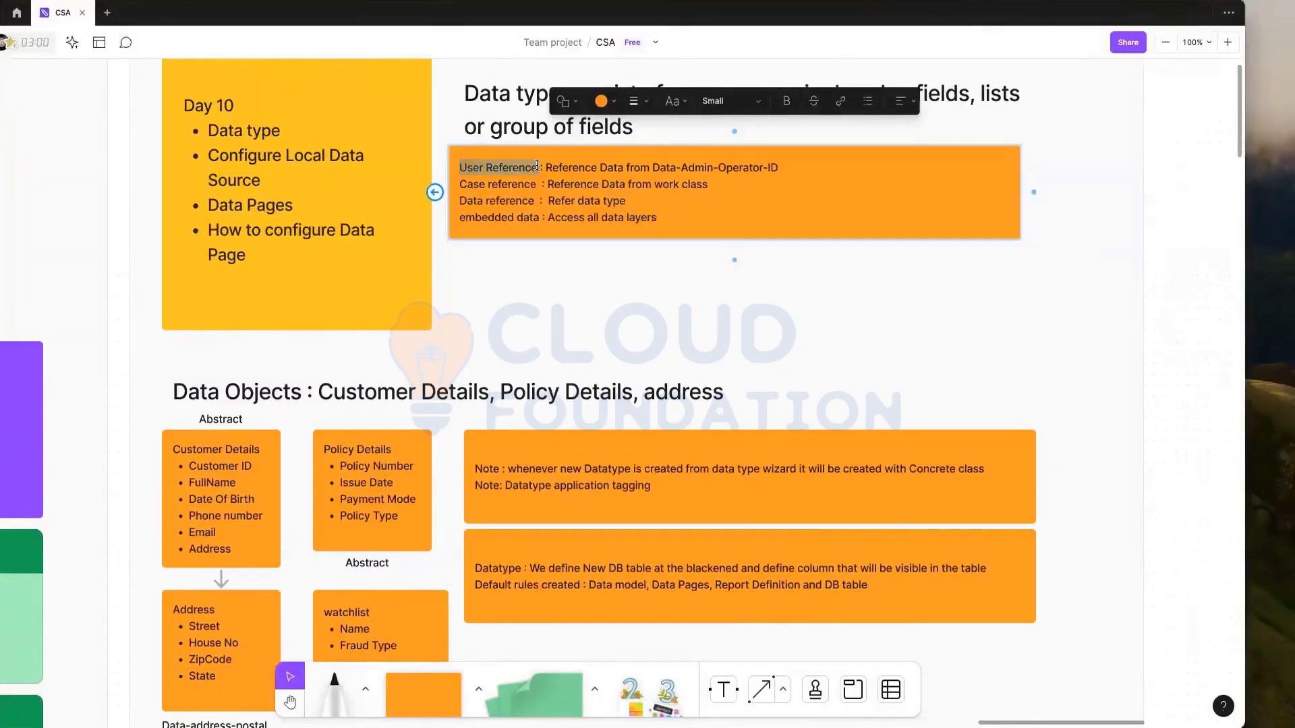
drag(547, 168, 779, 167)
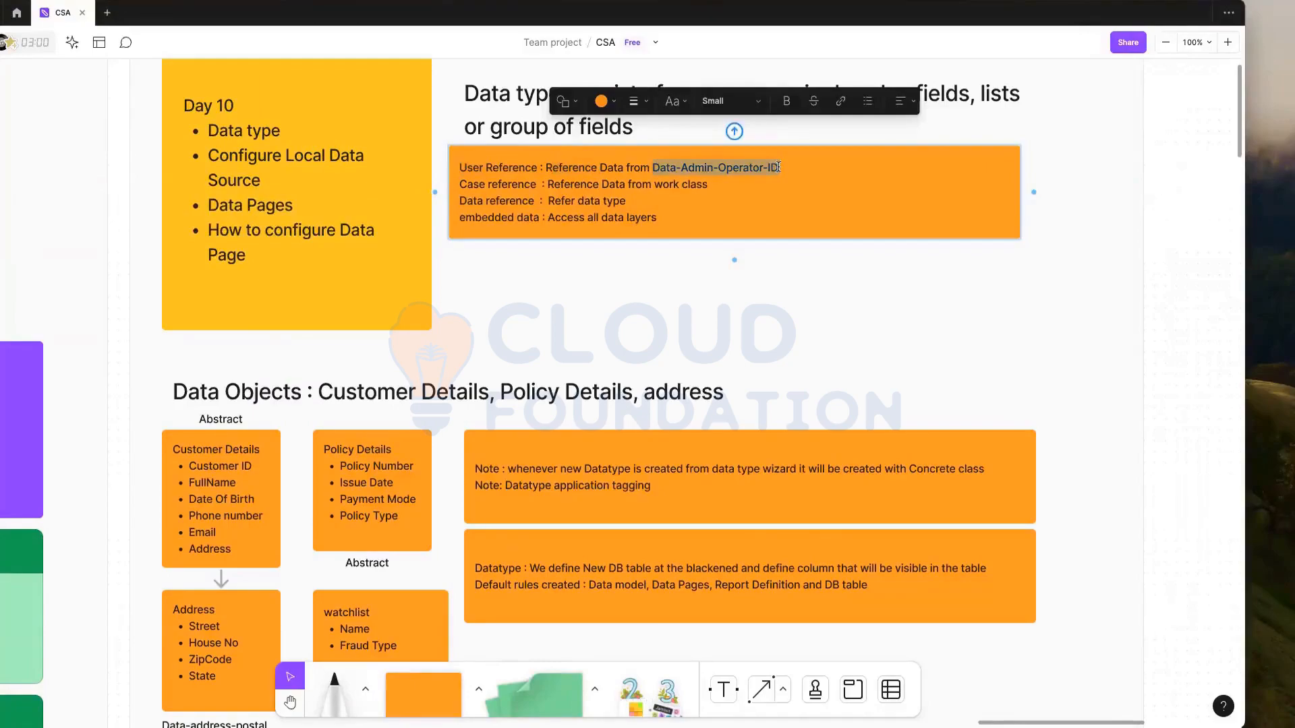
key(Down)
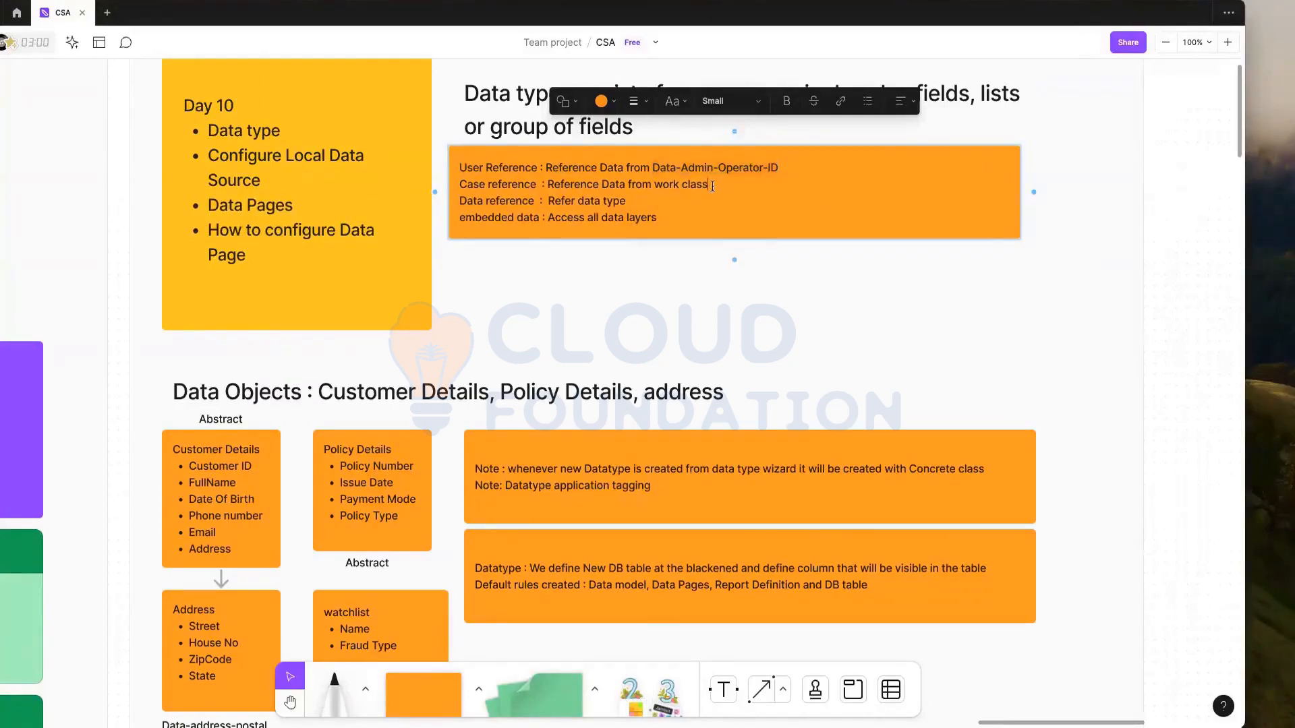
drag(654, 167, 803, 167)
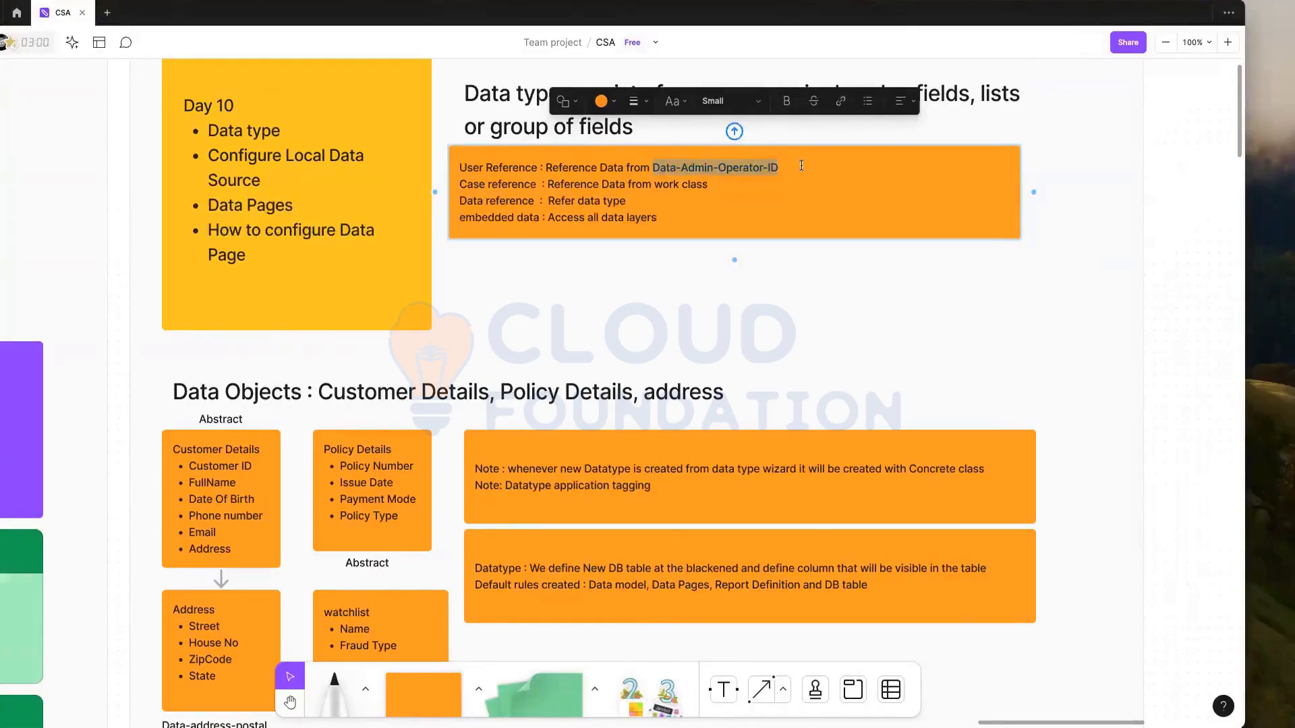
scroll(802, 166, down, 2)
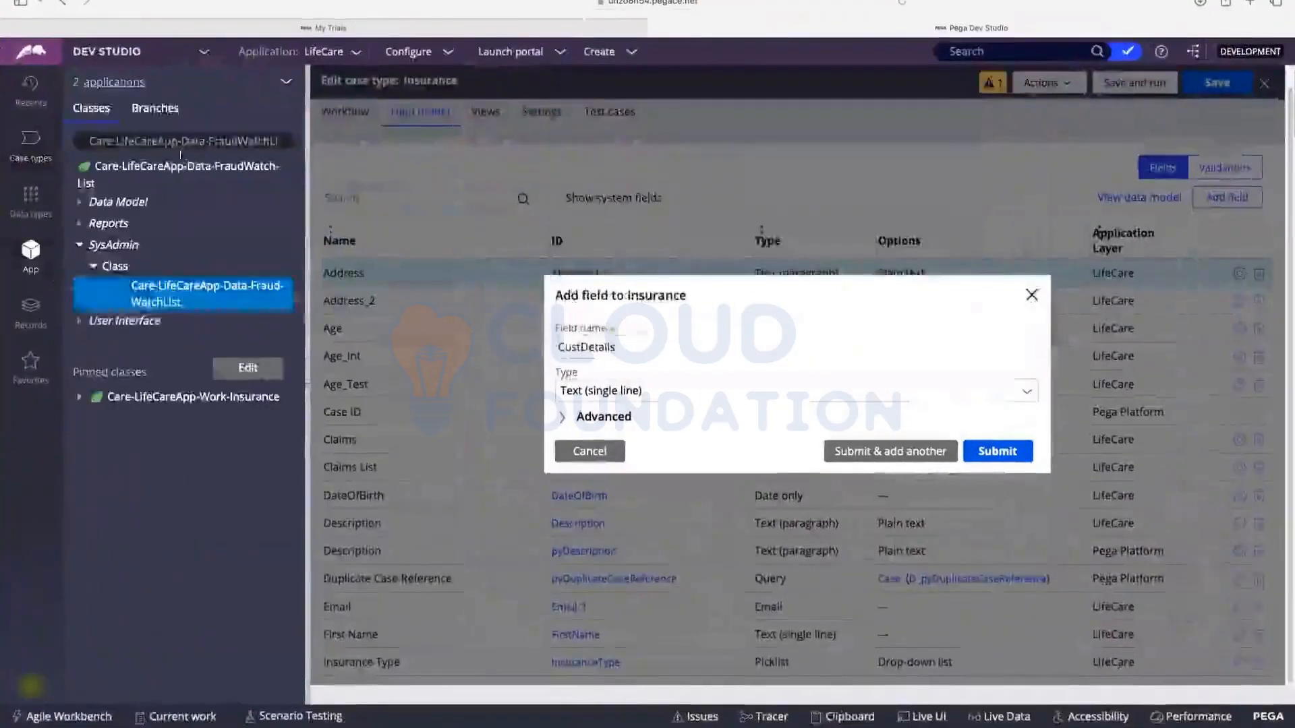
Step: Load Data-Admin-Operator-ID in App Explorer and list all its Property records under Data Model
click(182, 142)
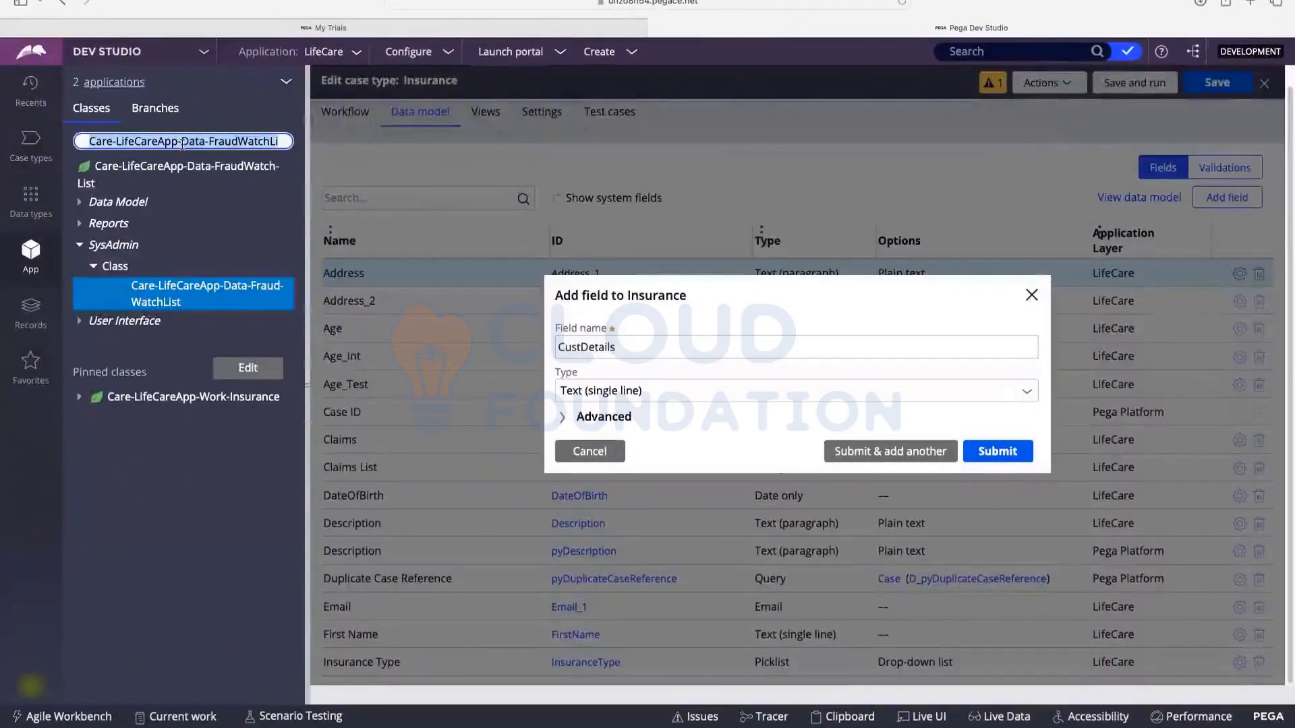
text(Data)
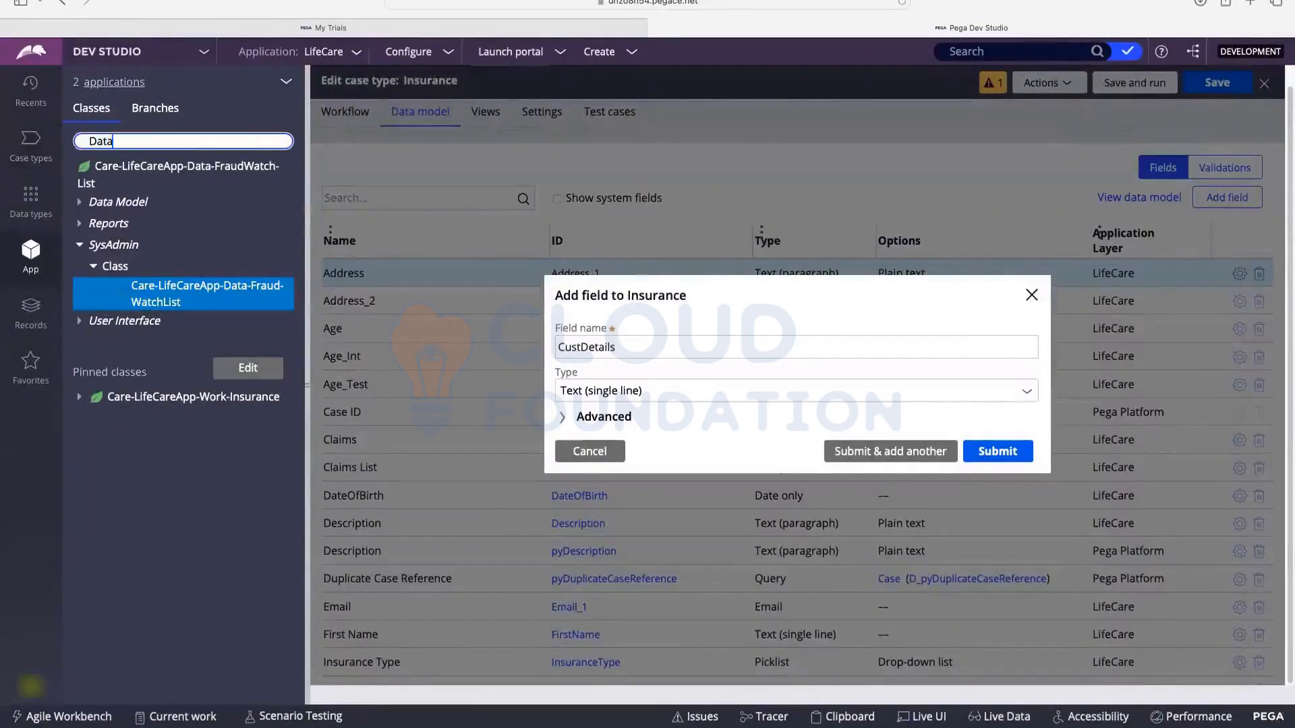
text(-admin)
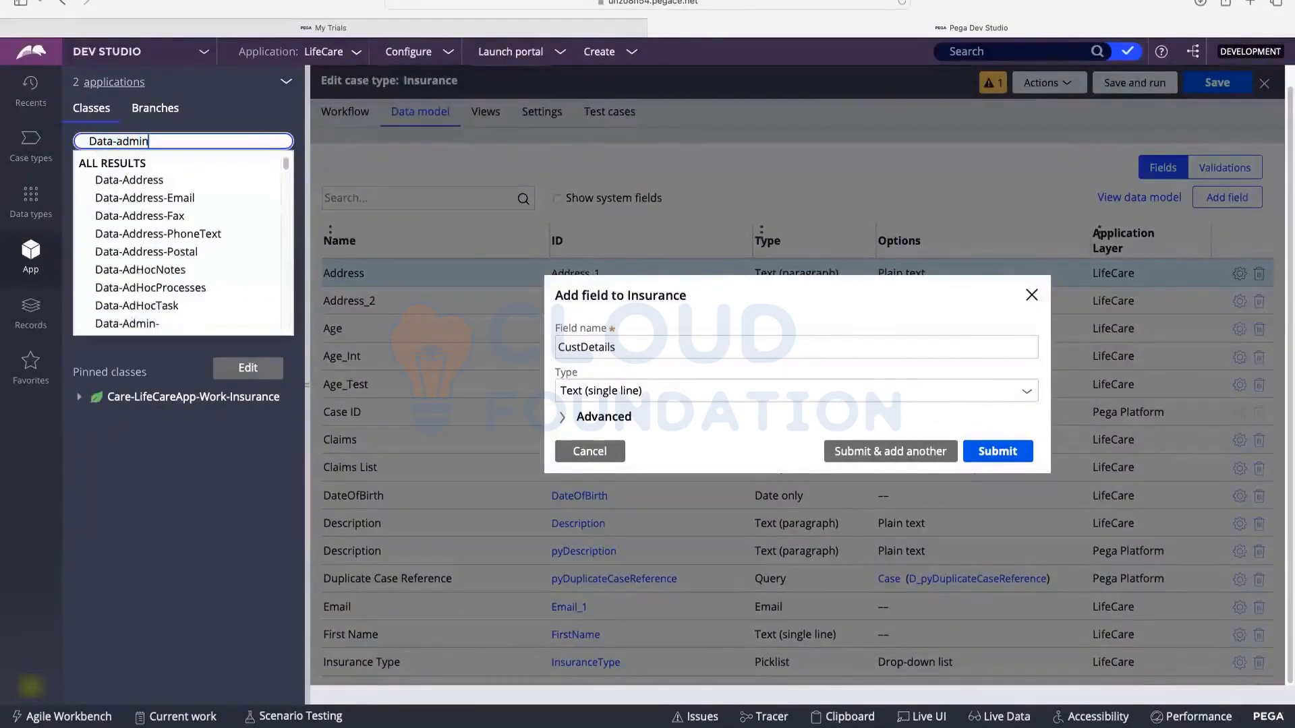
text(-op)
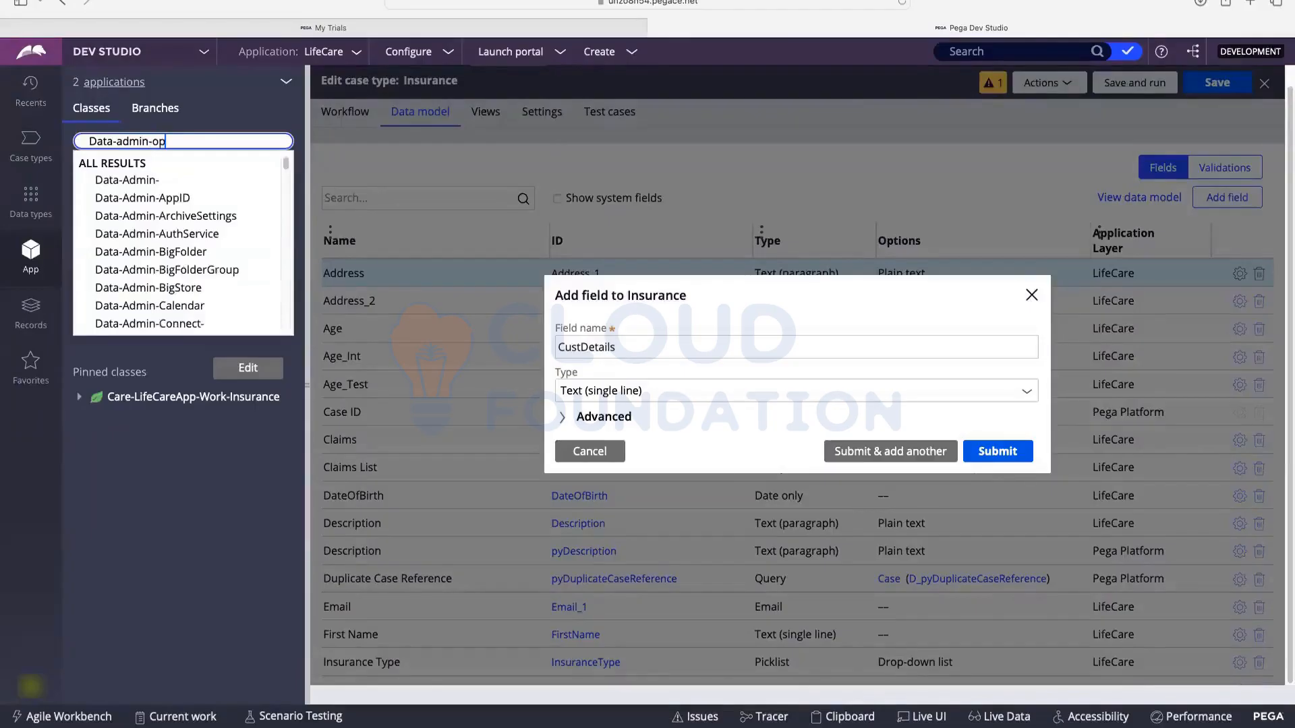
key(Down)
key(Down)
key(Down)
key(Down)
key(Down)
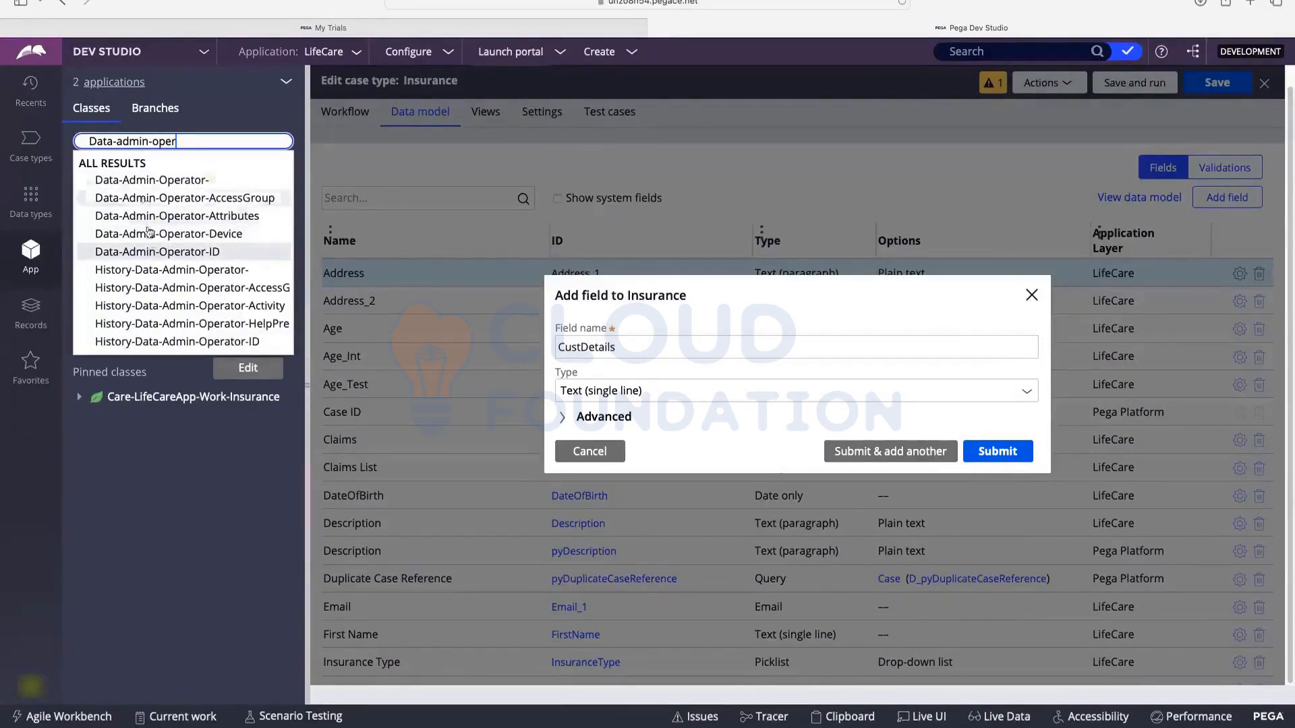
key(Return)
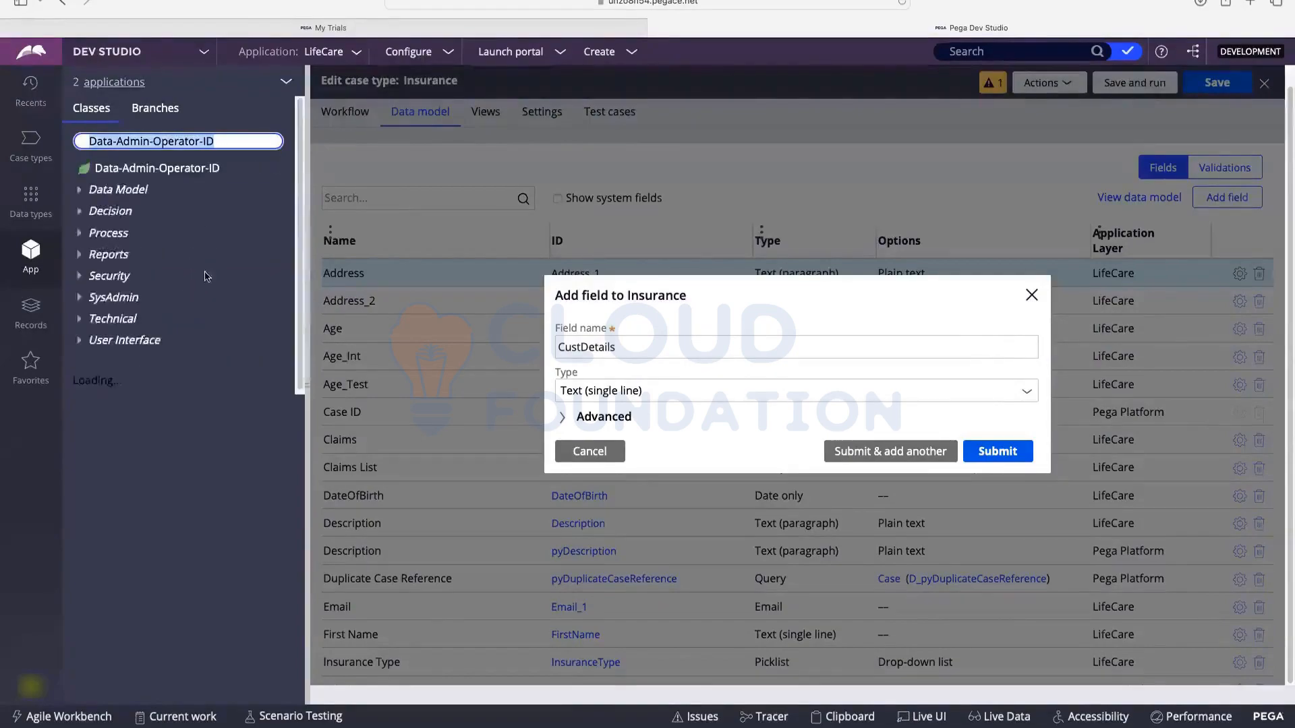
click(79, 193)
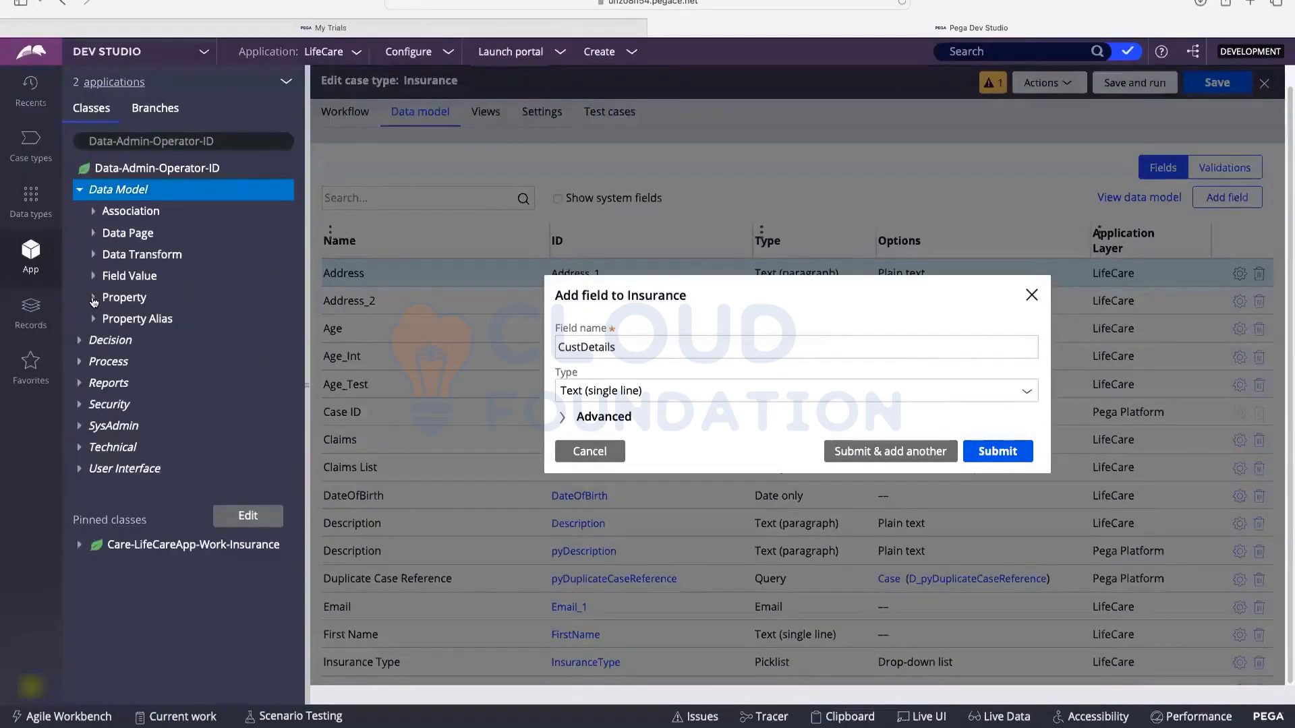
click(93, 299)
scroll(175, 221, down, 5)
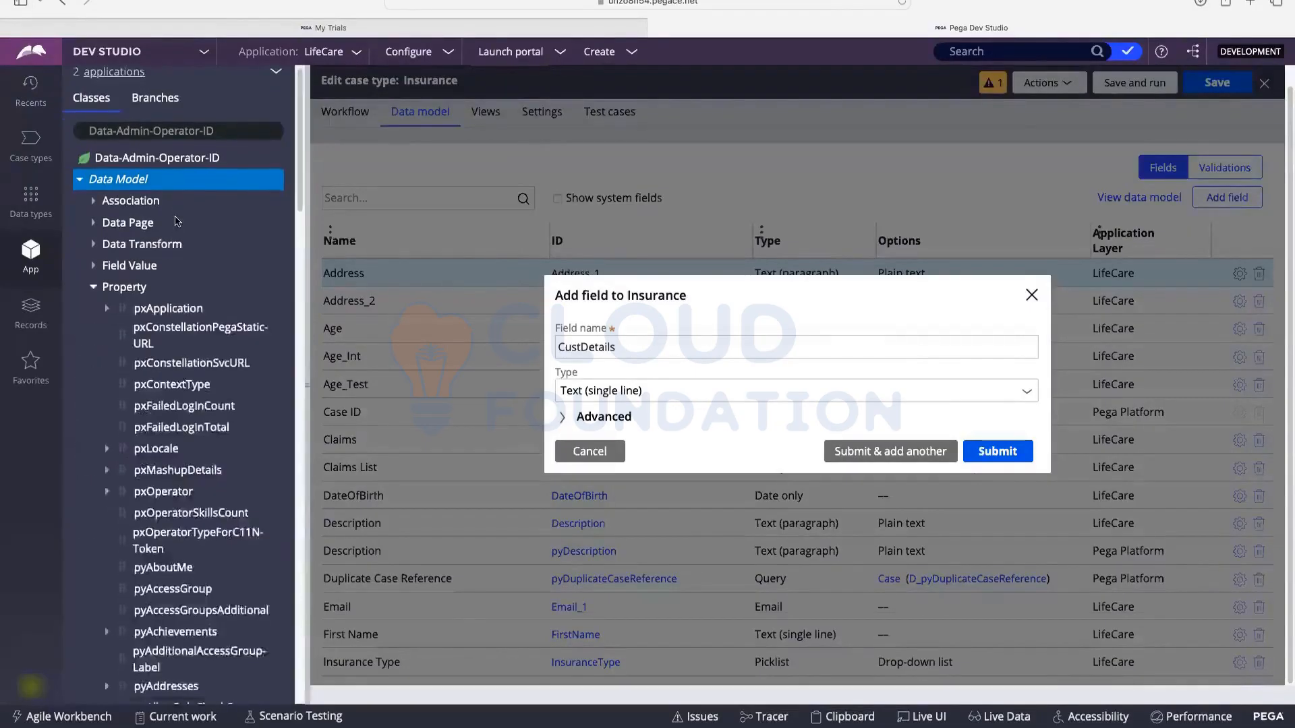
scroll(175, 223, down, 10)
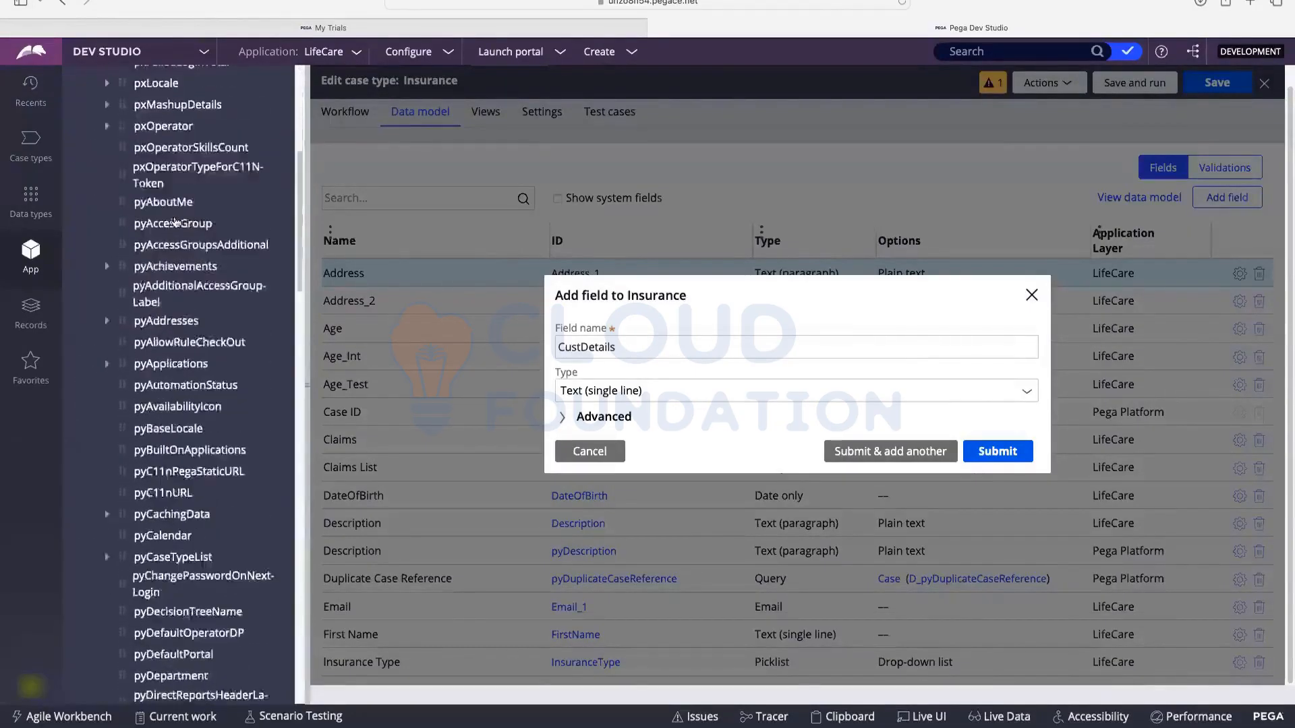
scroll(175, 222, up, 15)
click(124, 301)
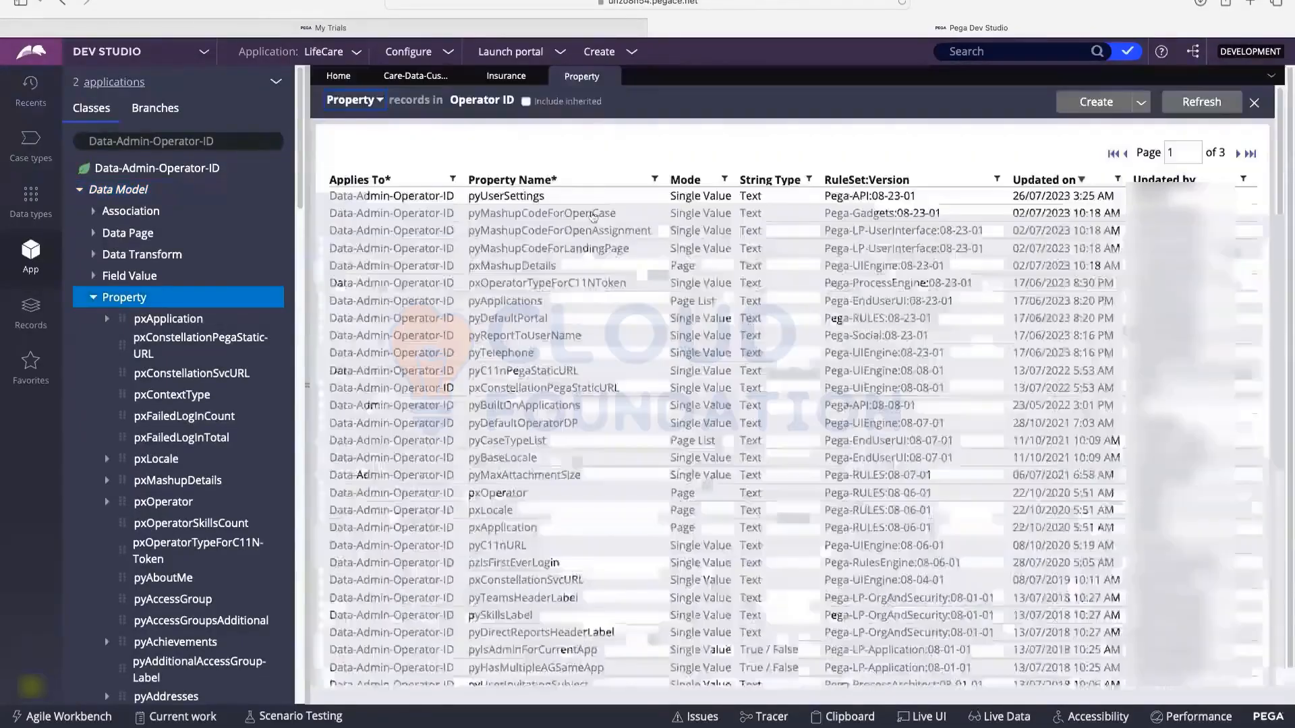
Step: Filter the Operator ID property names by 'Name', then by 'userident'
scroll(533, 254, down, 2)
scroll(532, 254, down, 4)
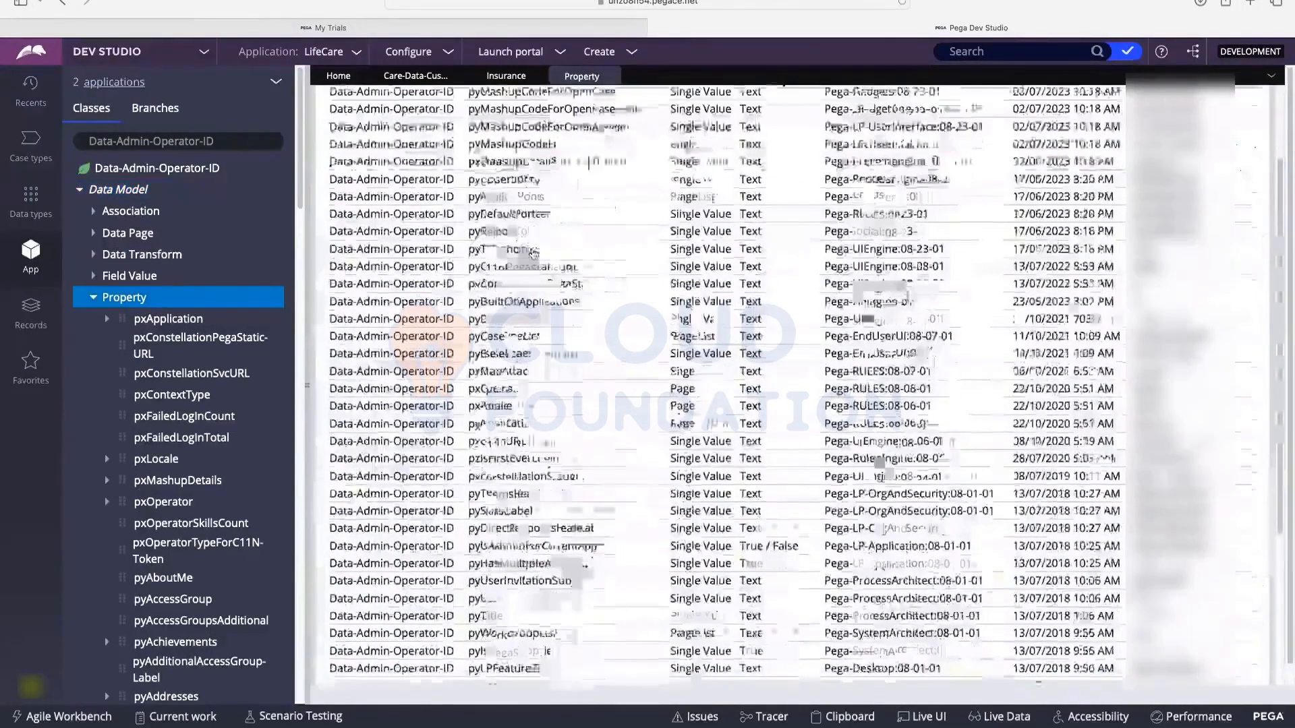
scroll(533, 254, up, 6)
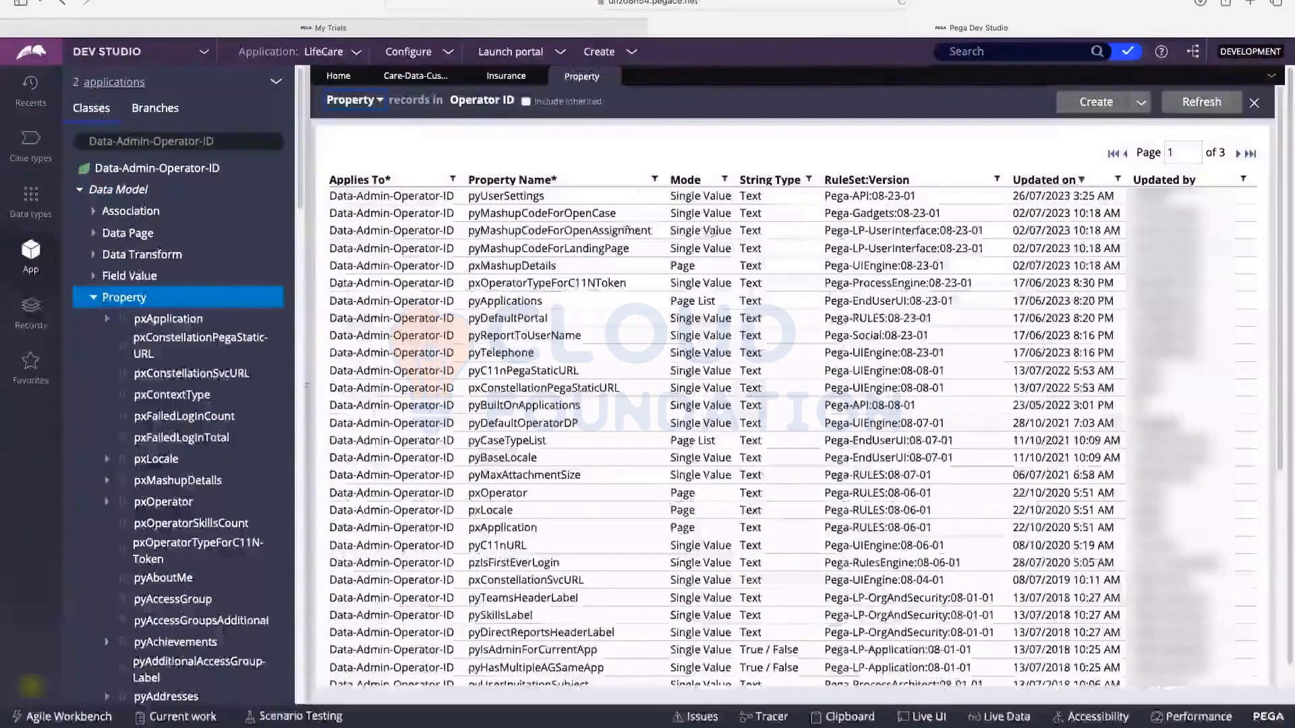
click(655, 181)
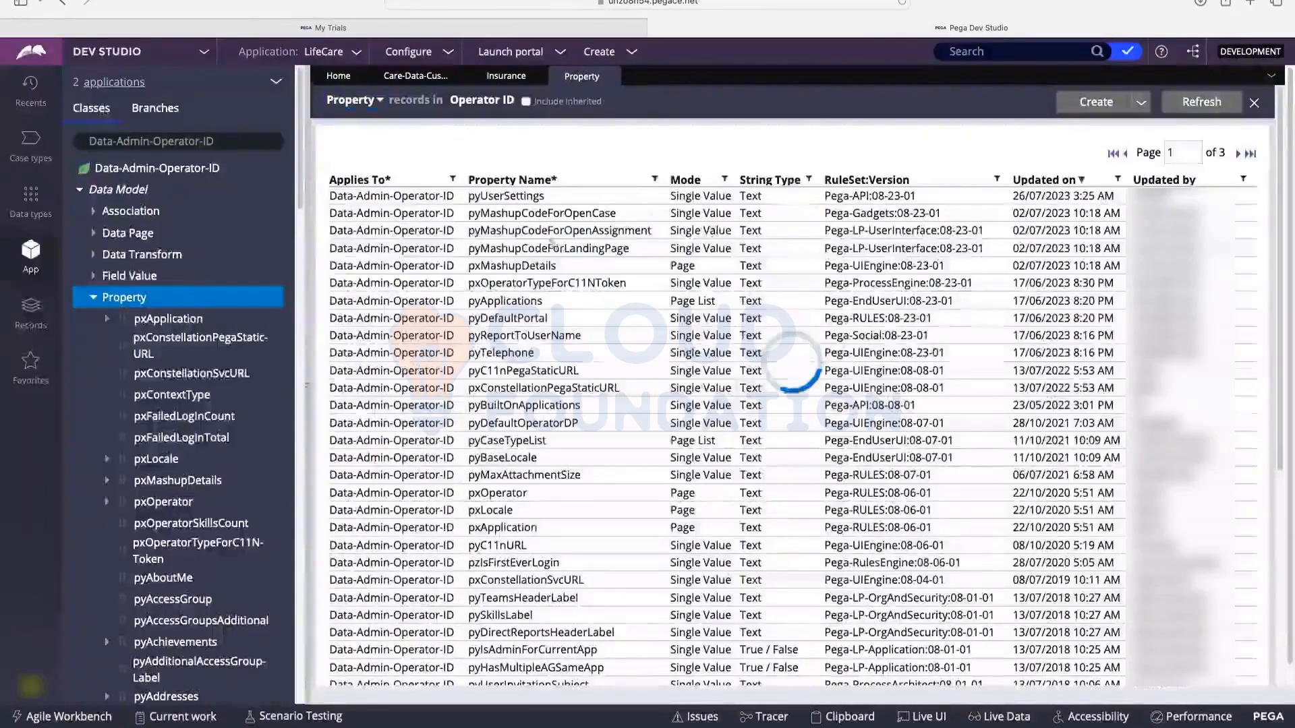
click(542, 253)
text(Name)
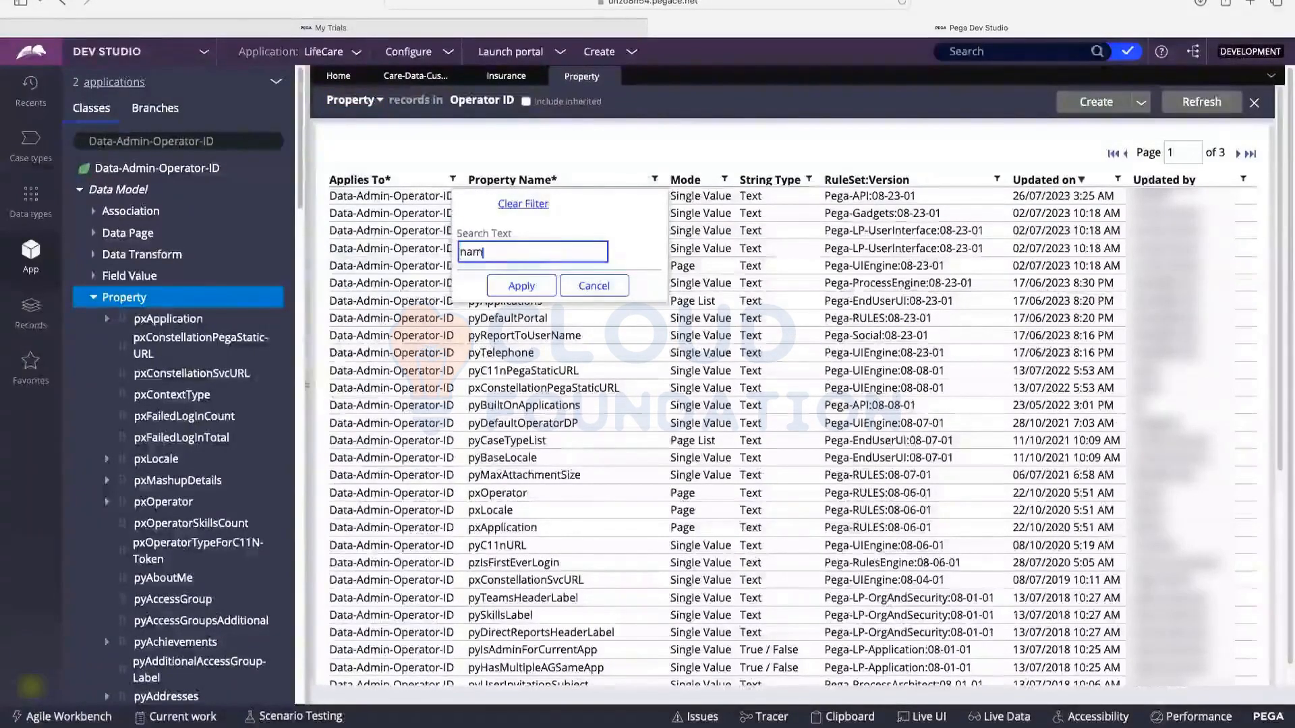
click(539, 286)
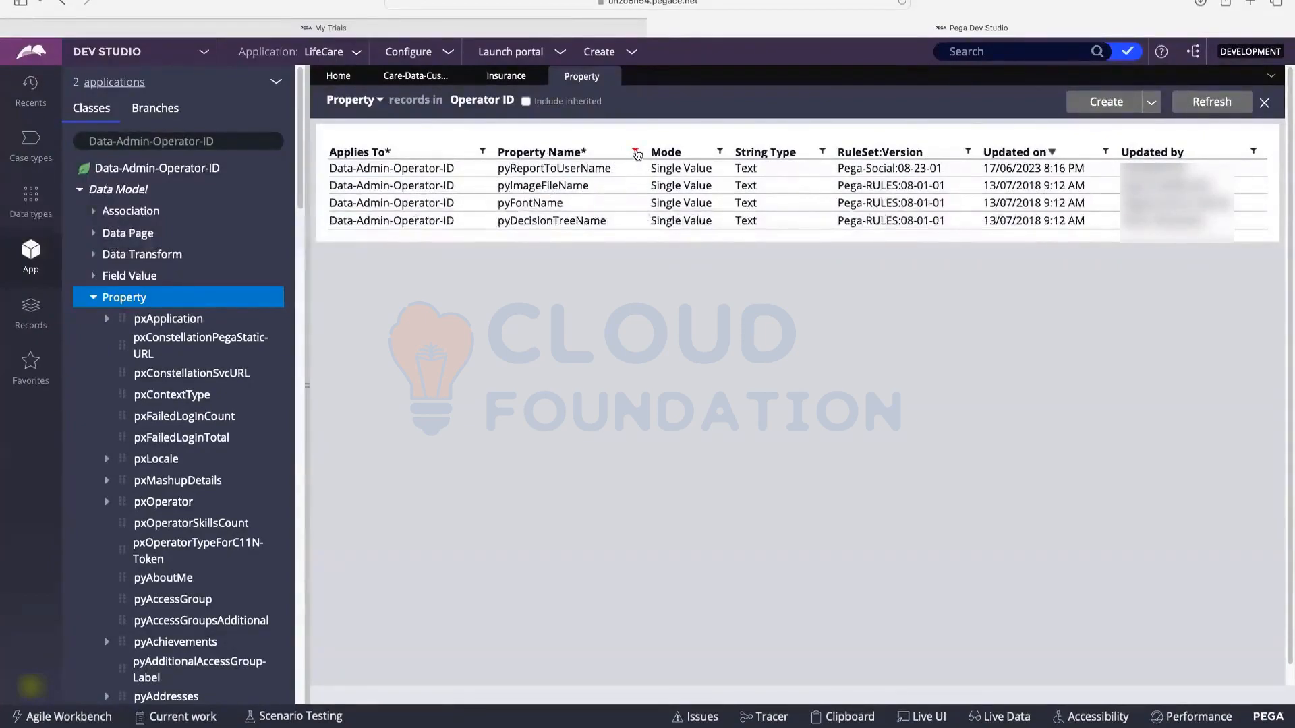
click(637, 154)
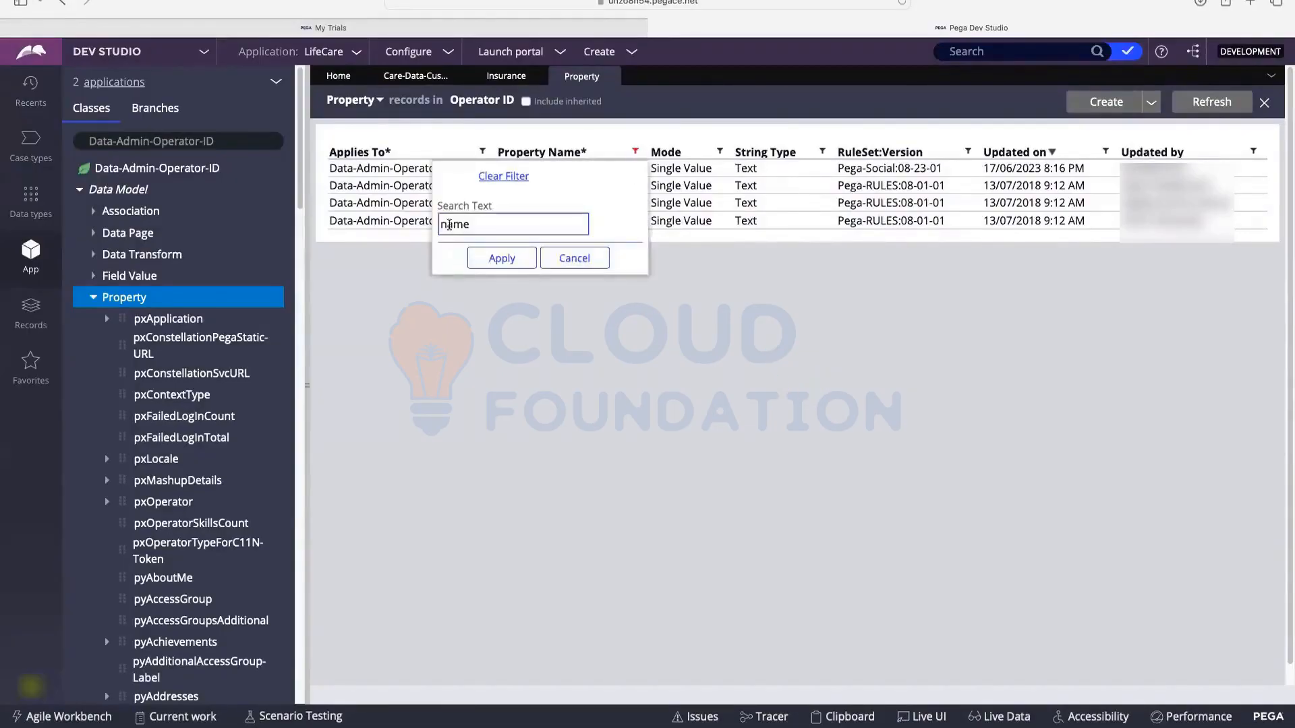
double_click(449, 224)
key(BackSpace)
text(use)
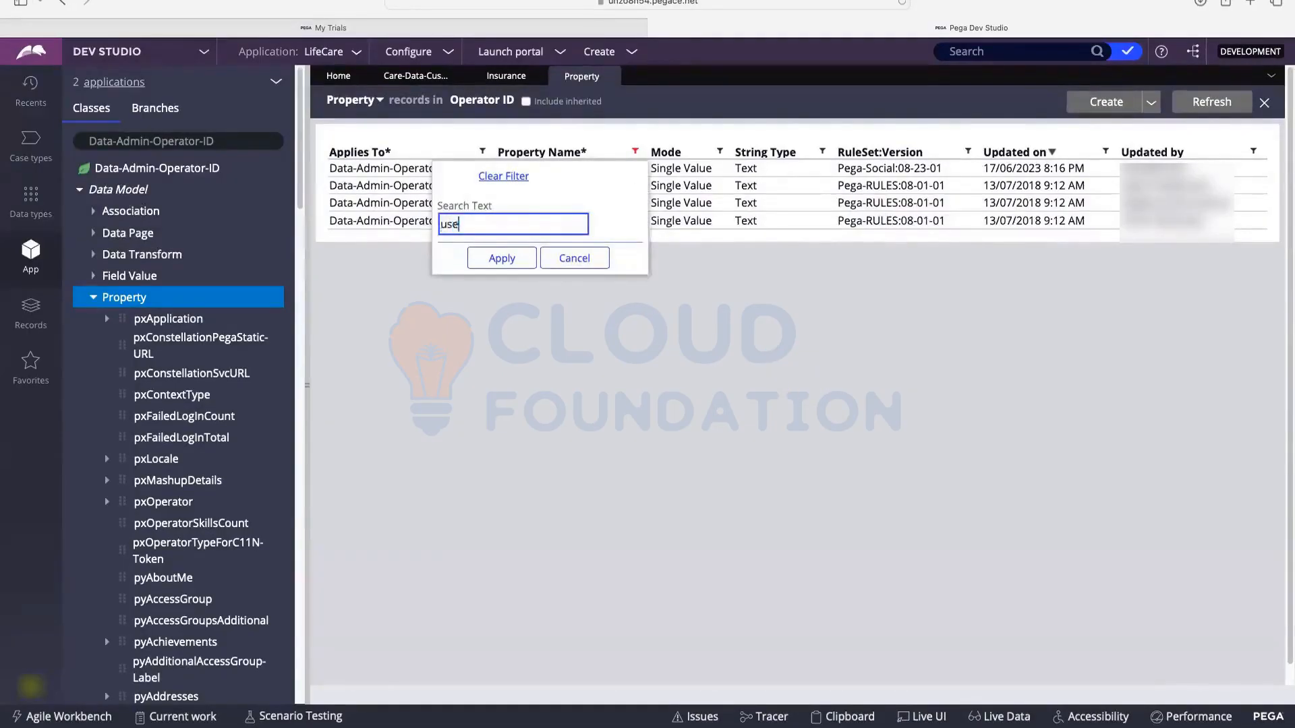
text(rident)
click(476, 259)
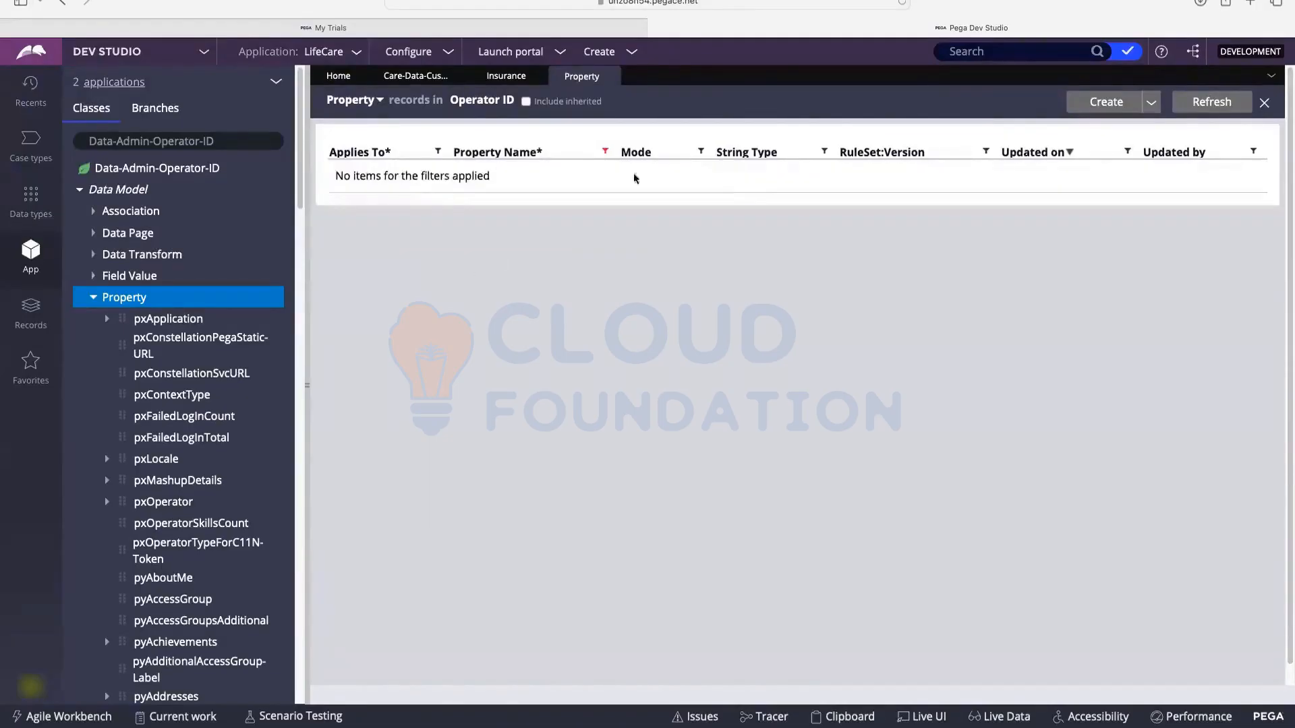
Step: Clear the Property Name filter and move to page 2 of 3
click(605, 151)
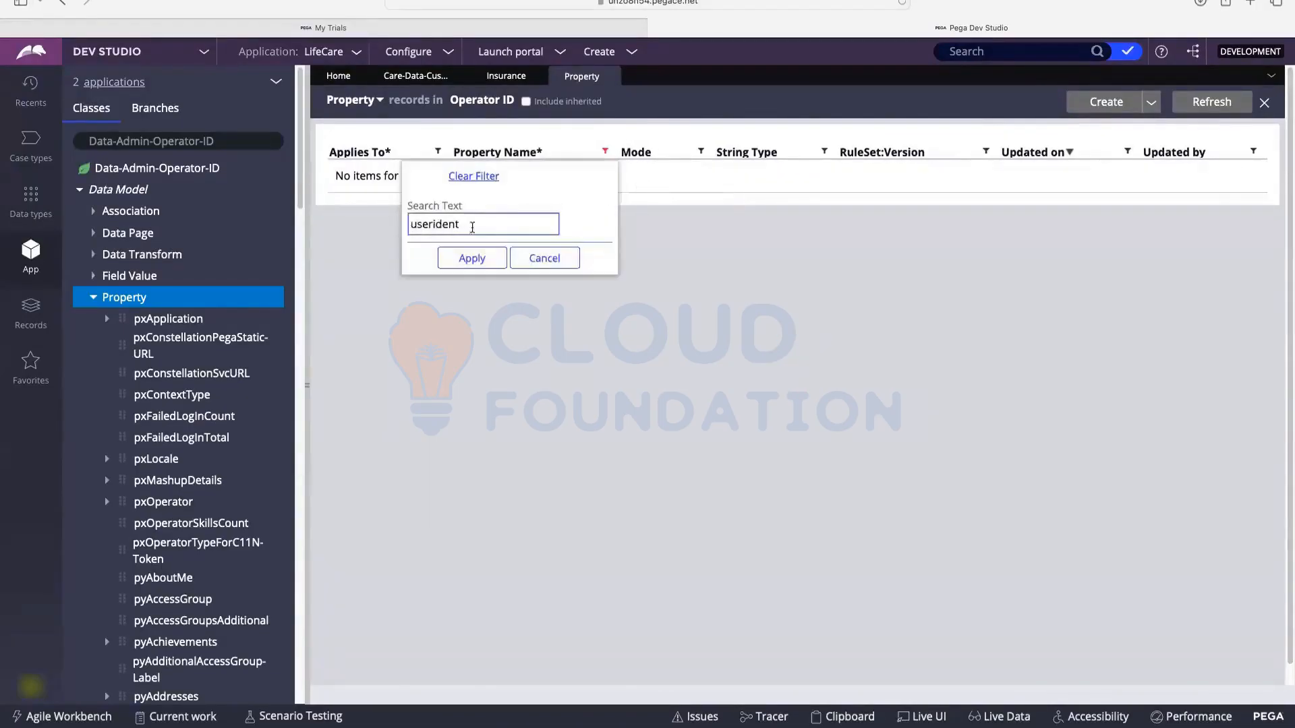
click(483, 175)
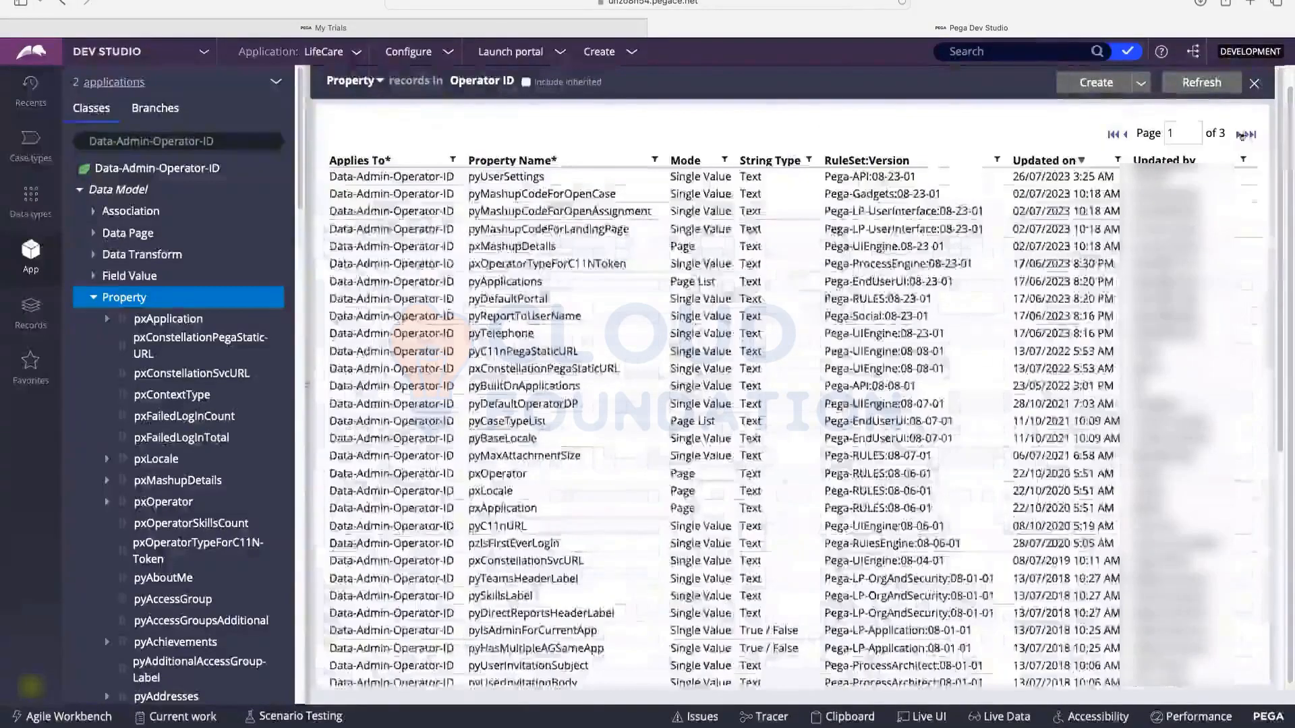
click(1240, 134)
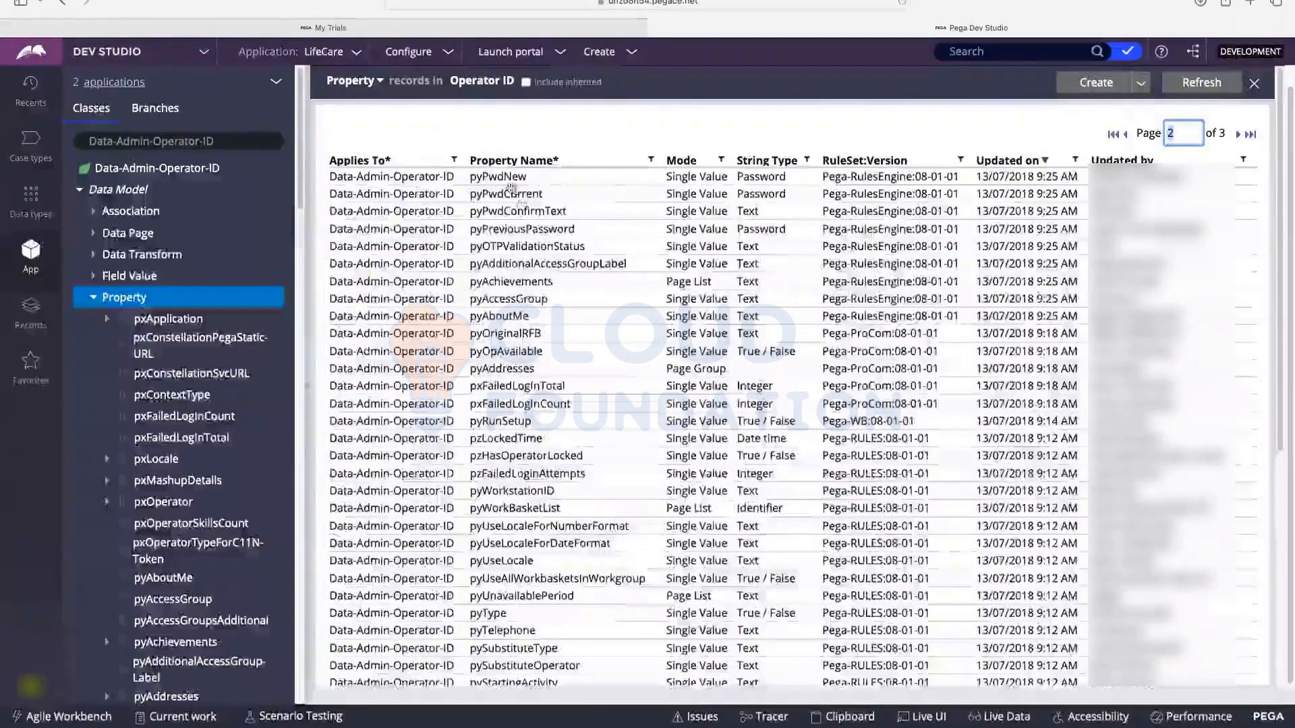
Step: Scroll through page 2 of the Operator ID properties, view page 3, then return to page 2
scroll(585, 224, down, 1)
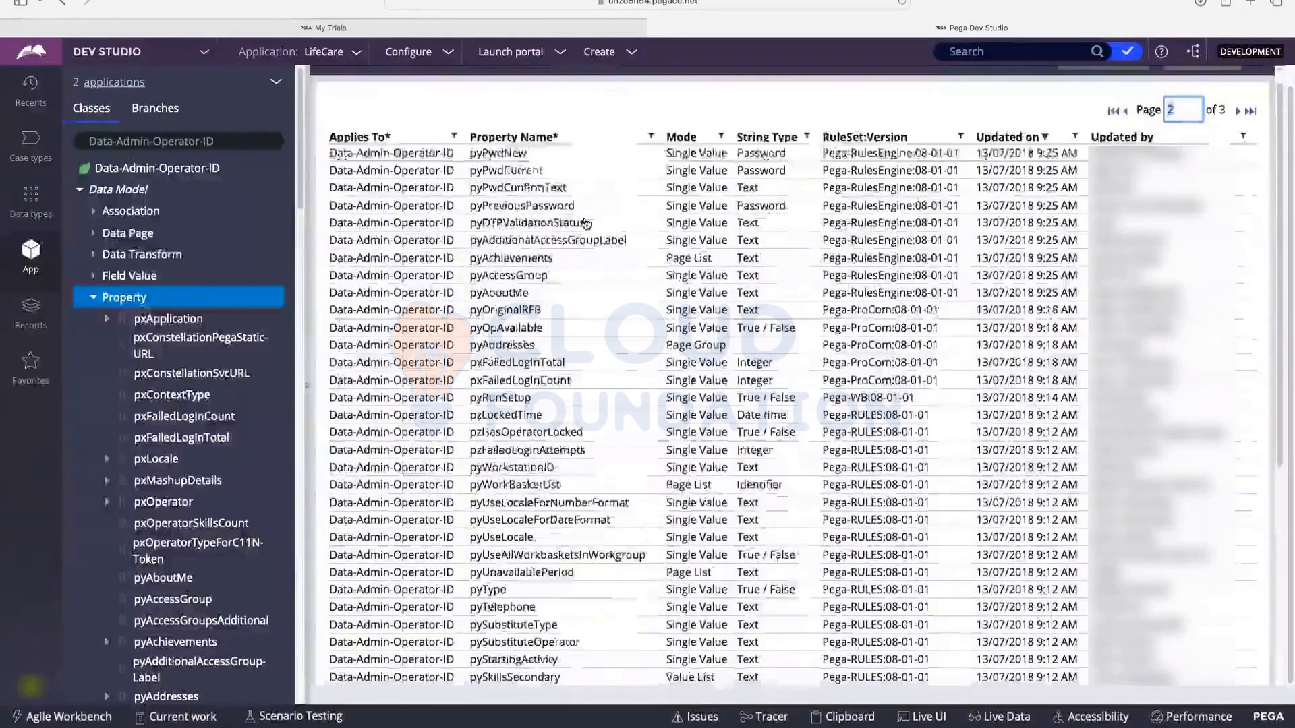
scroll(585, 224, down, 2)
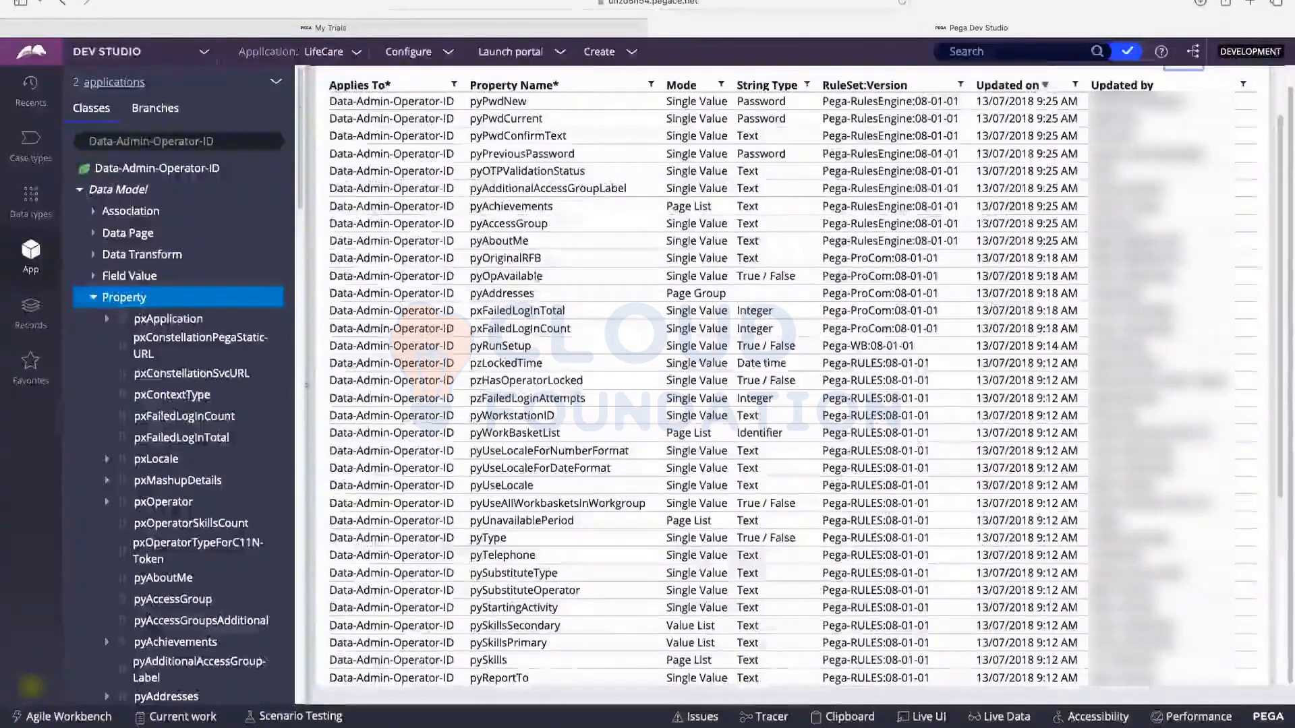
scroll(559, 237, down, 2)
scroll(559, 237, down, 5)
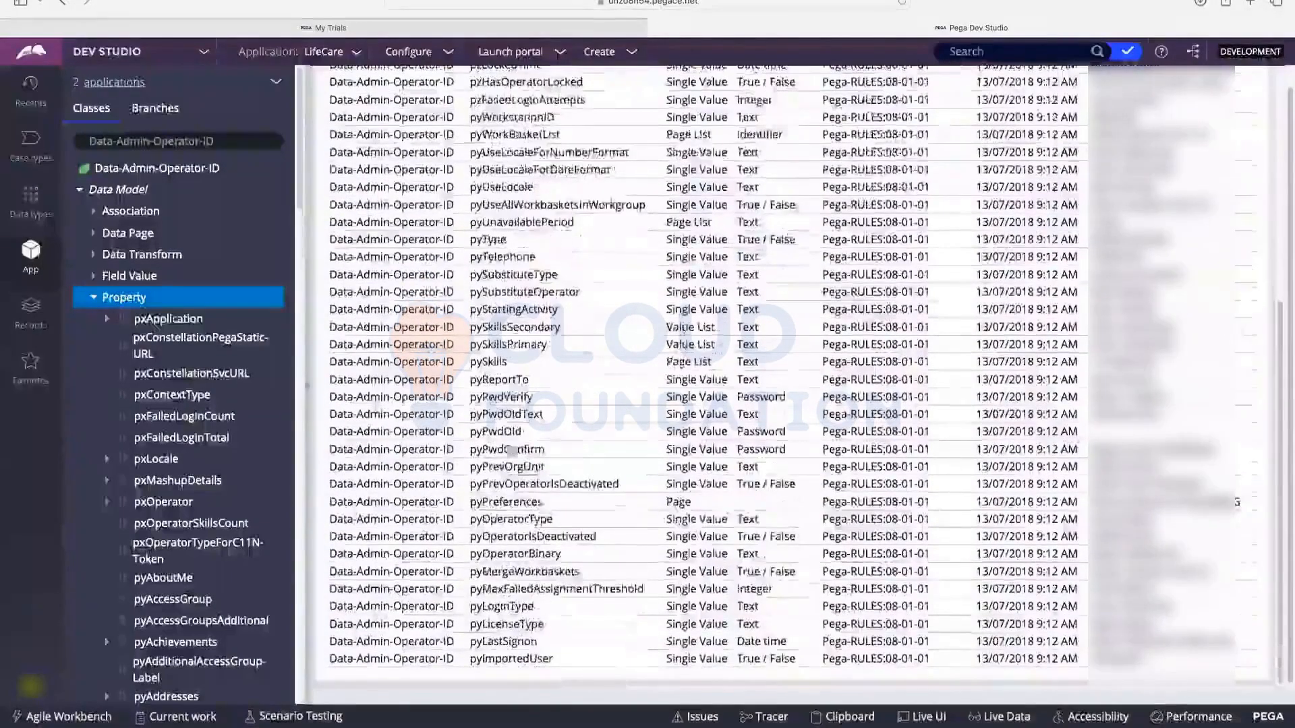
scroll(486, 398, up, 6)
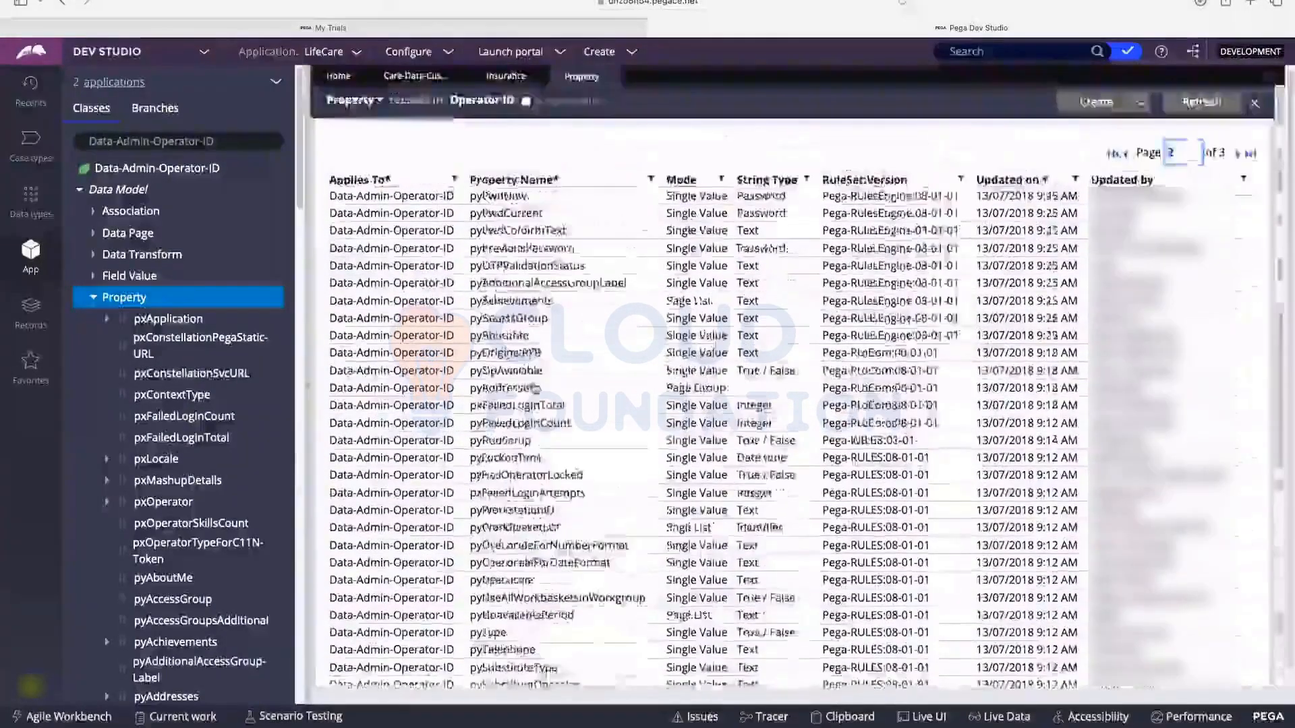
click(1240, 154)
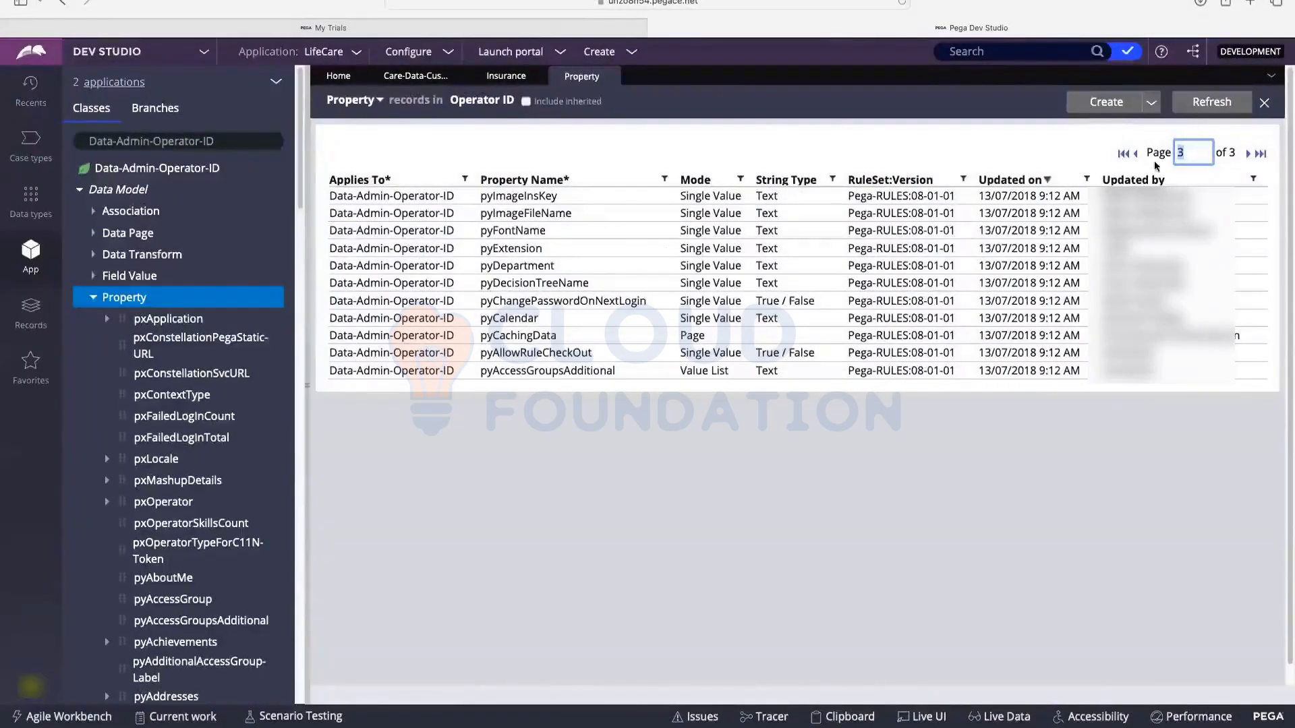
click(1135, 155)
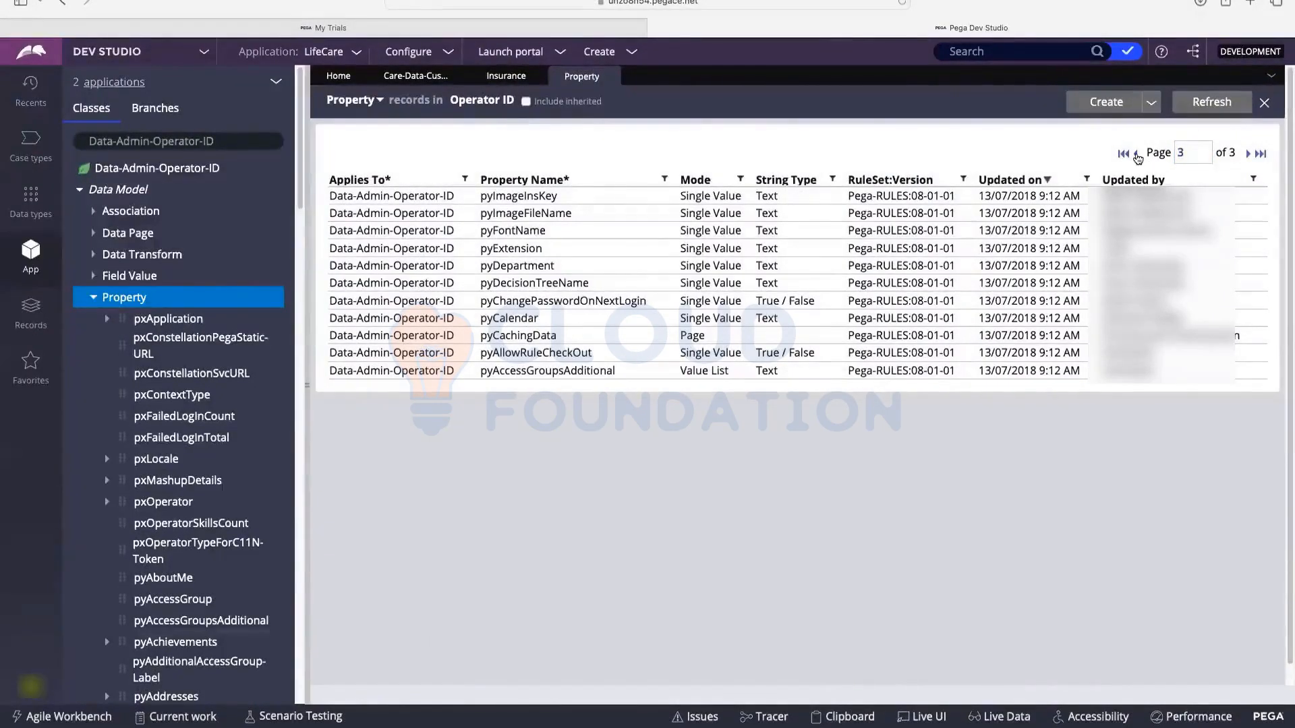
click(1135, 155)
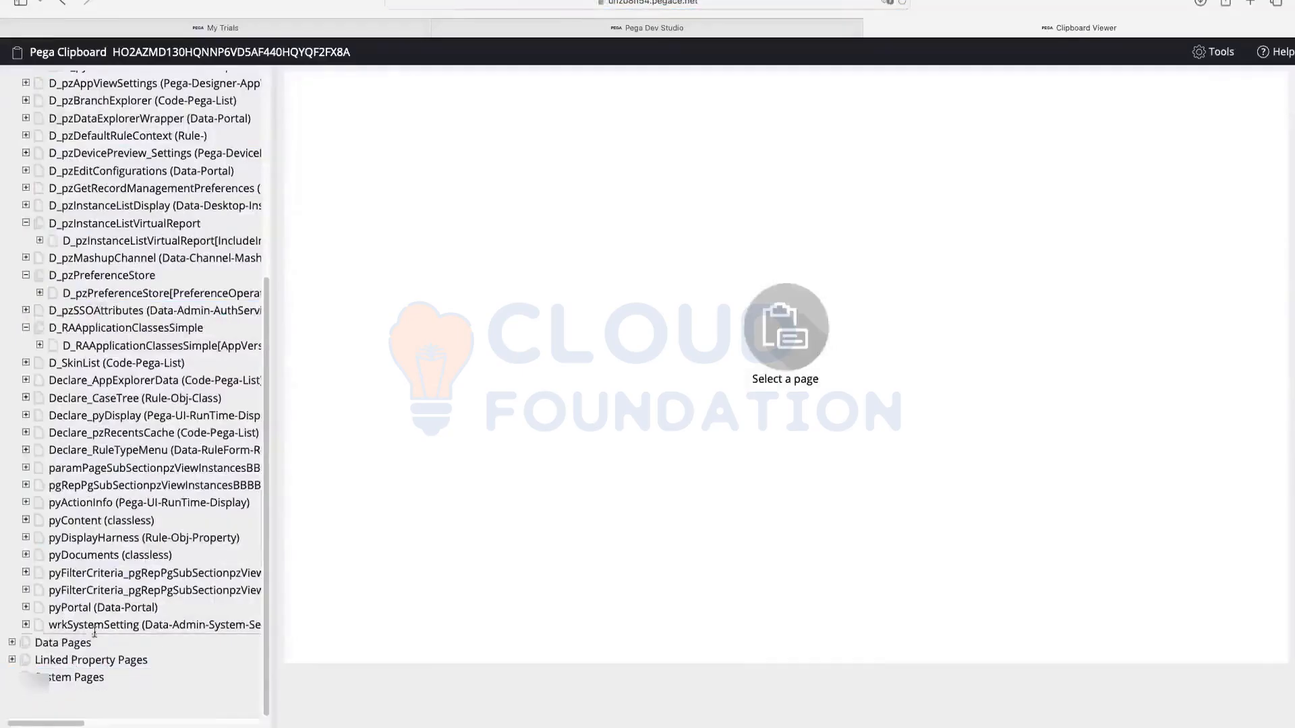
Step: In the Clipboard's System Pages, find pyUserIdentifier on the OperatorID page, then return to Dev Studio
click(111, 609)
scroll(111, 609, down, 3)
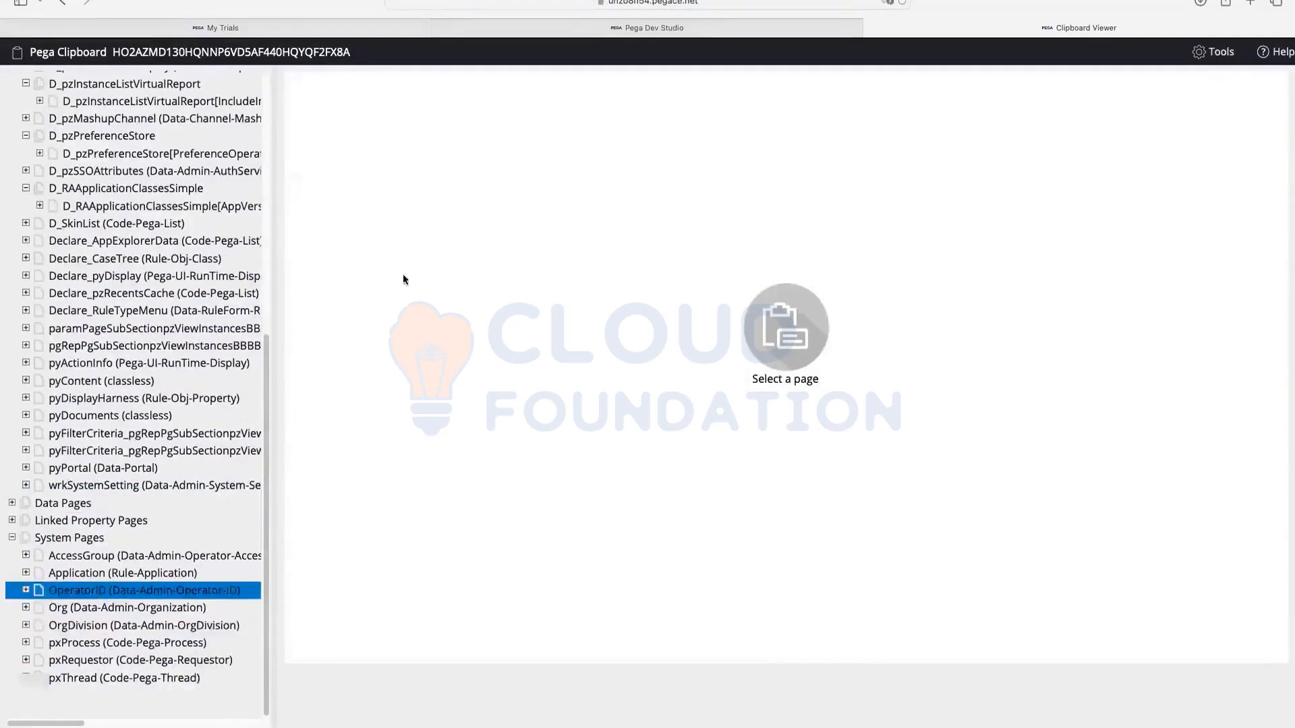
scroll(507, 189, down, 5)
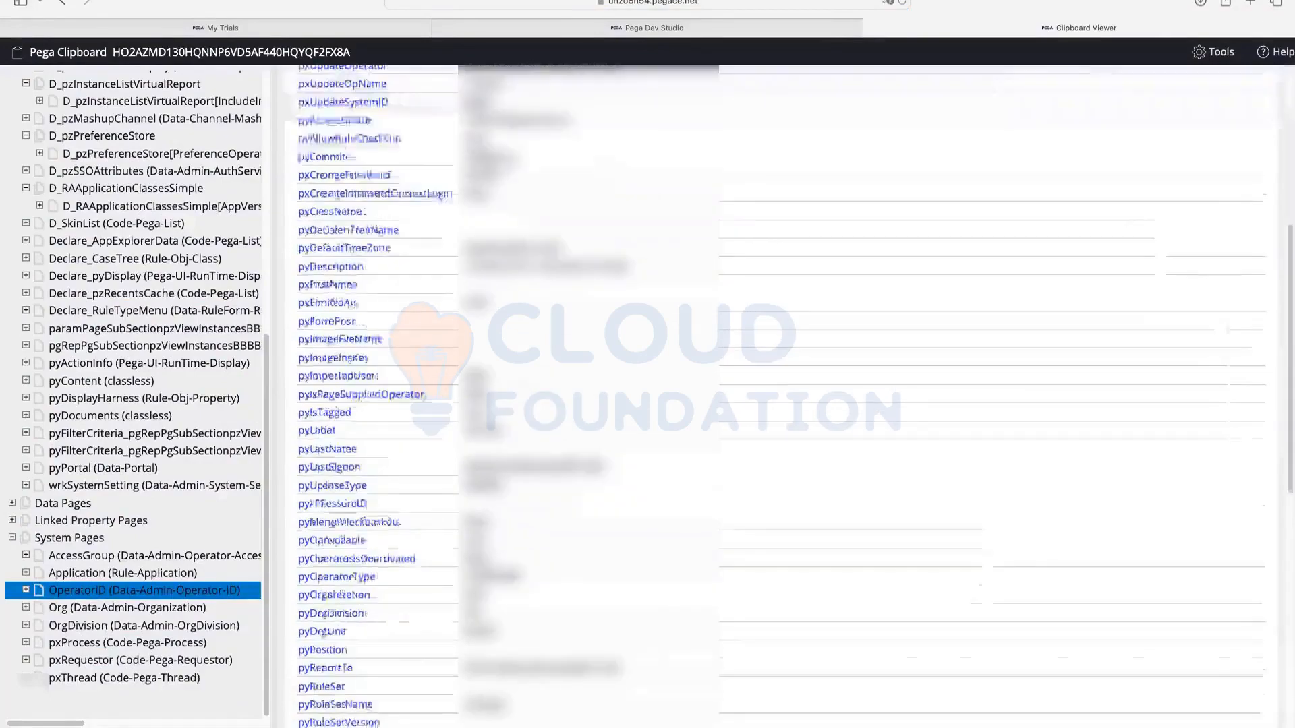
scroll(371, 619, down, 5)
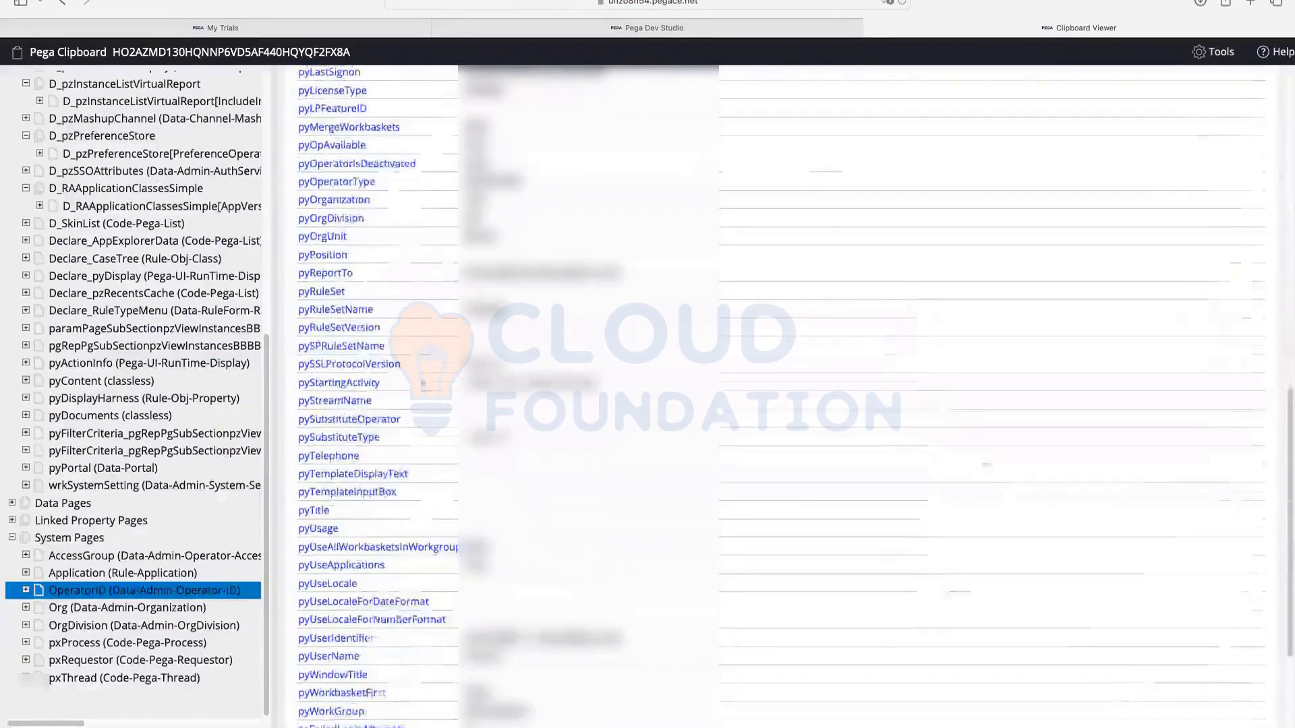
double_click(369, 614)
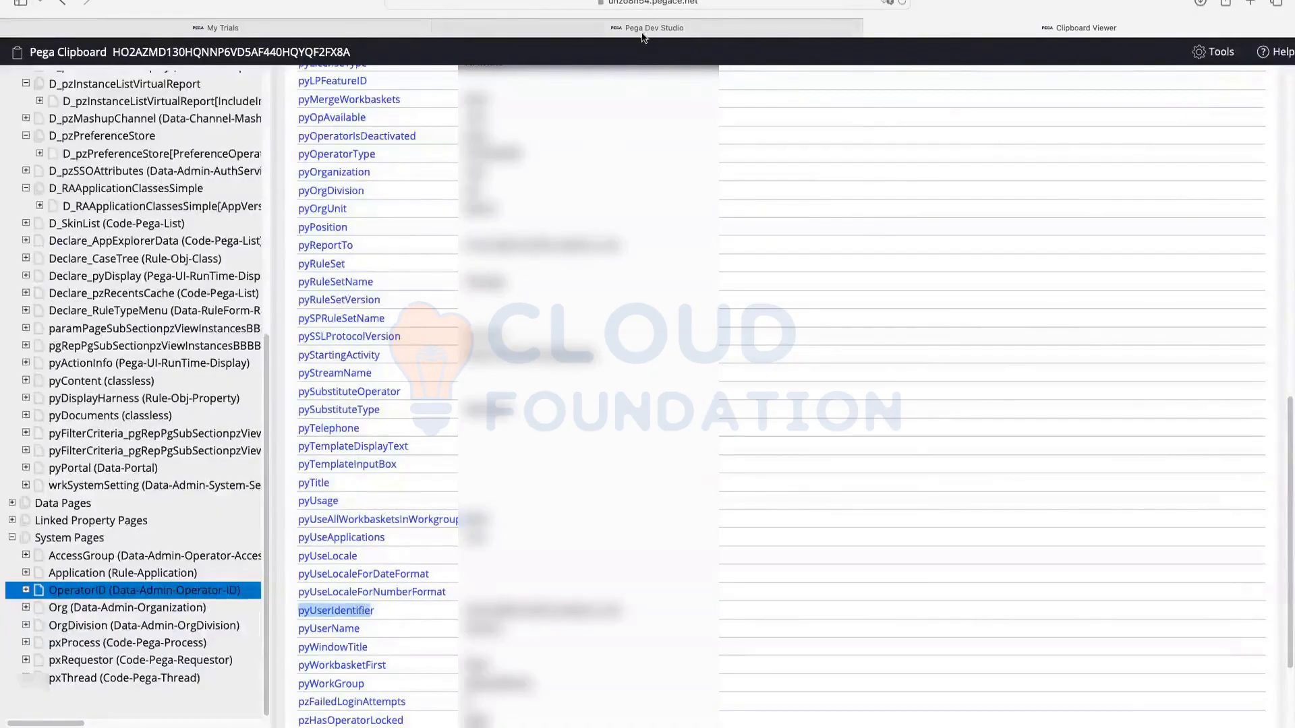
key(ctrl+shift+Tab)
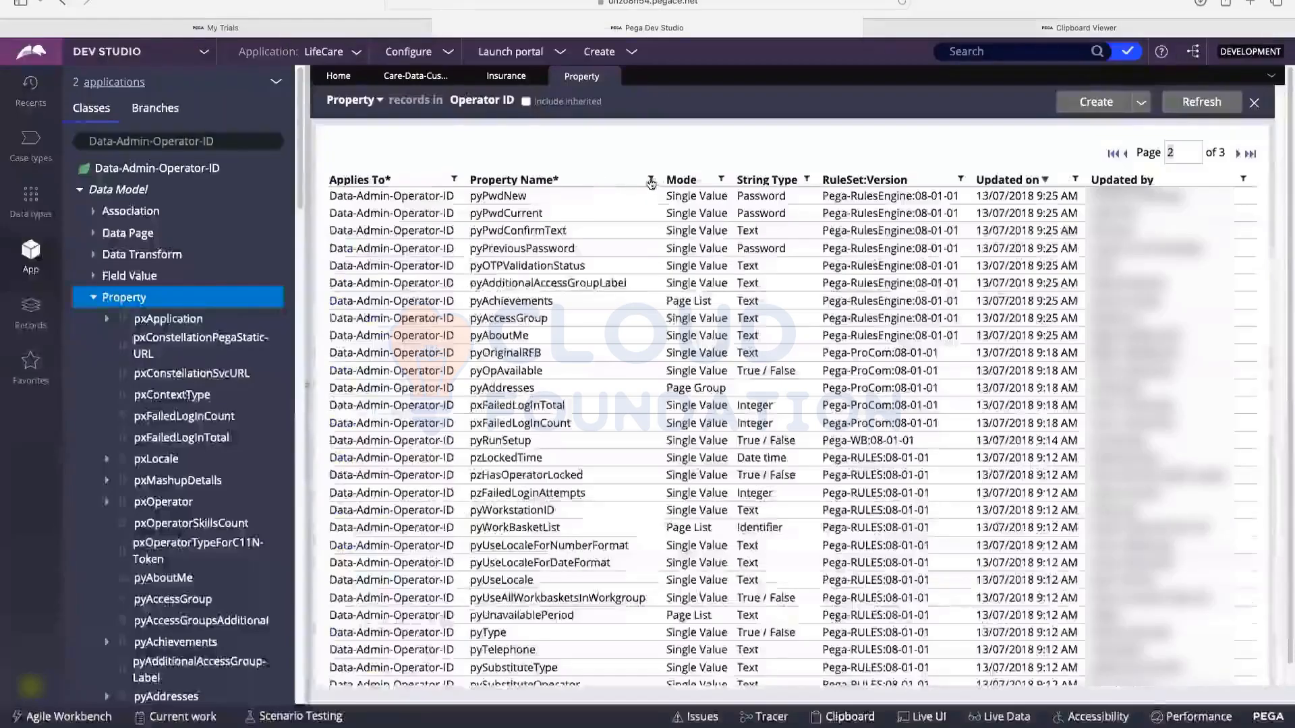
Step: Filter Operator ID properties for pyUserName with inherited properties included
click(651, 179)
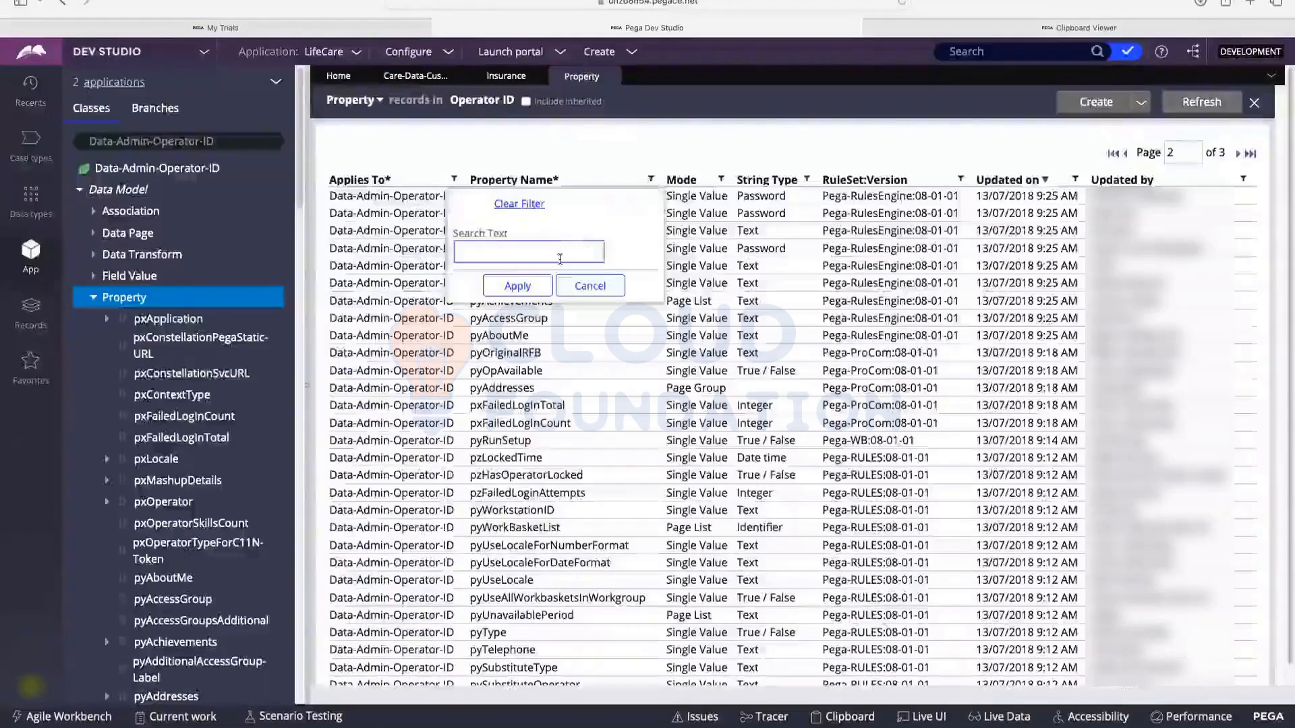
text(pyUs)
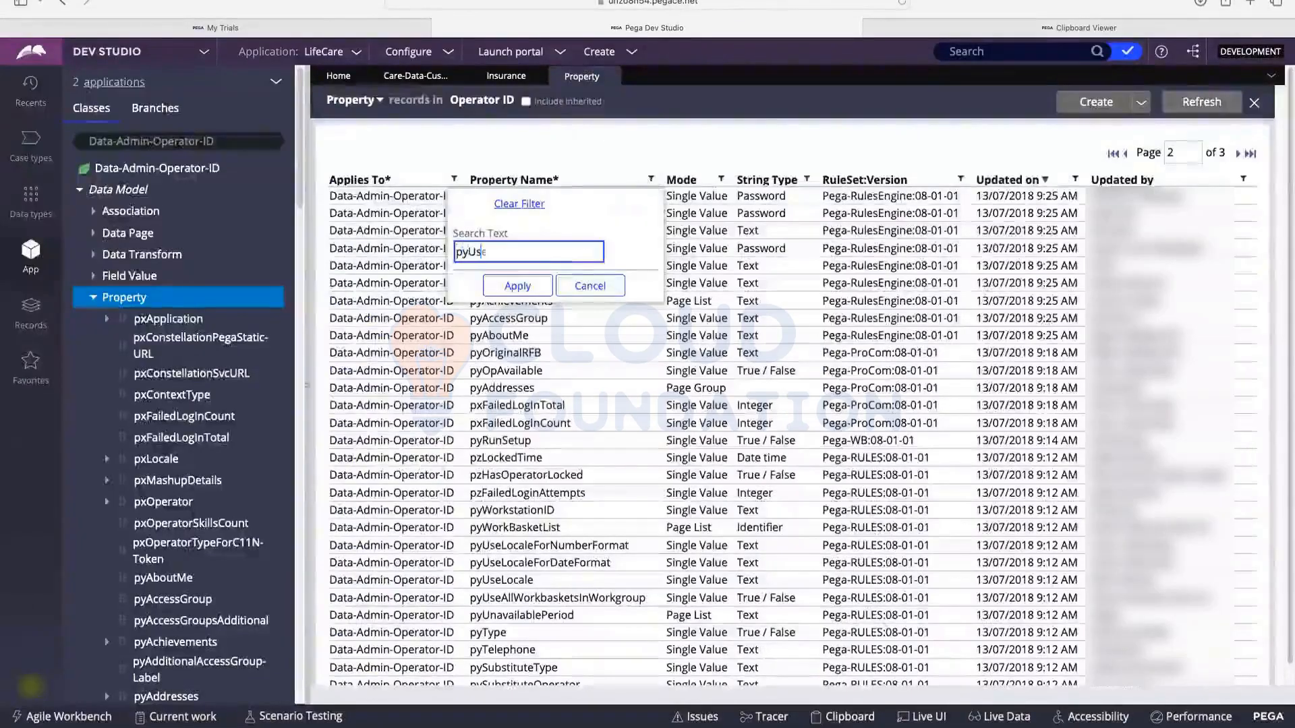
text(erName)
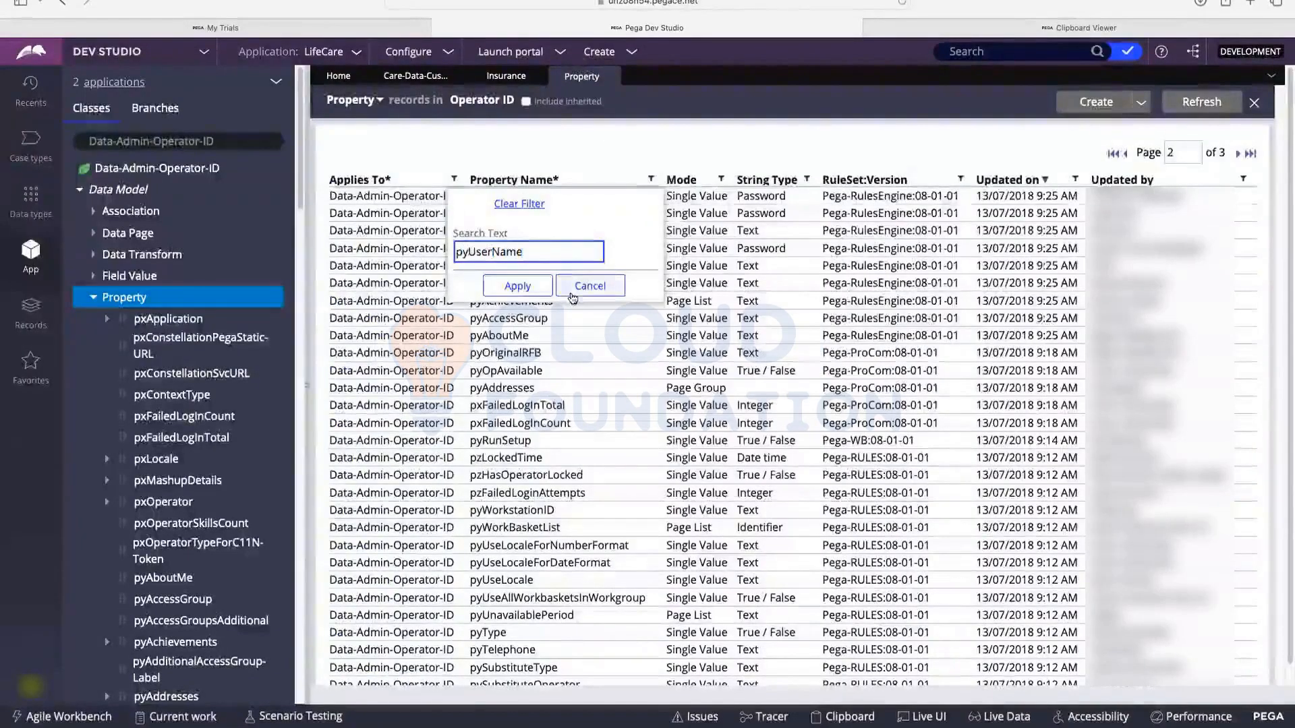
click(538, 292)
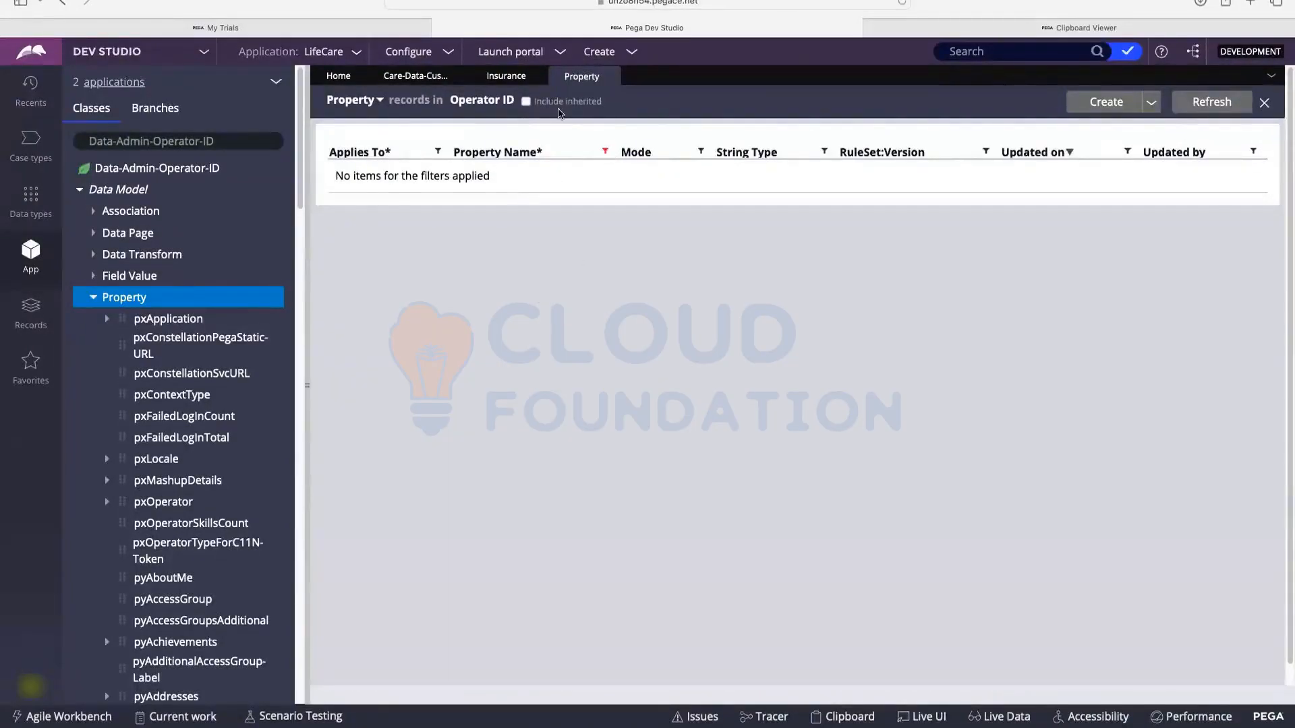
click(526, 102)
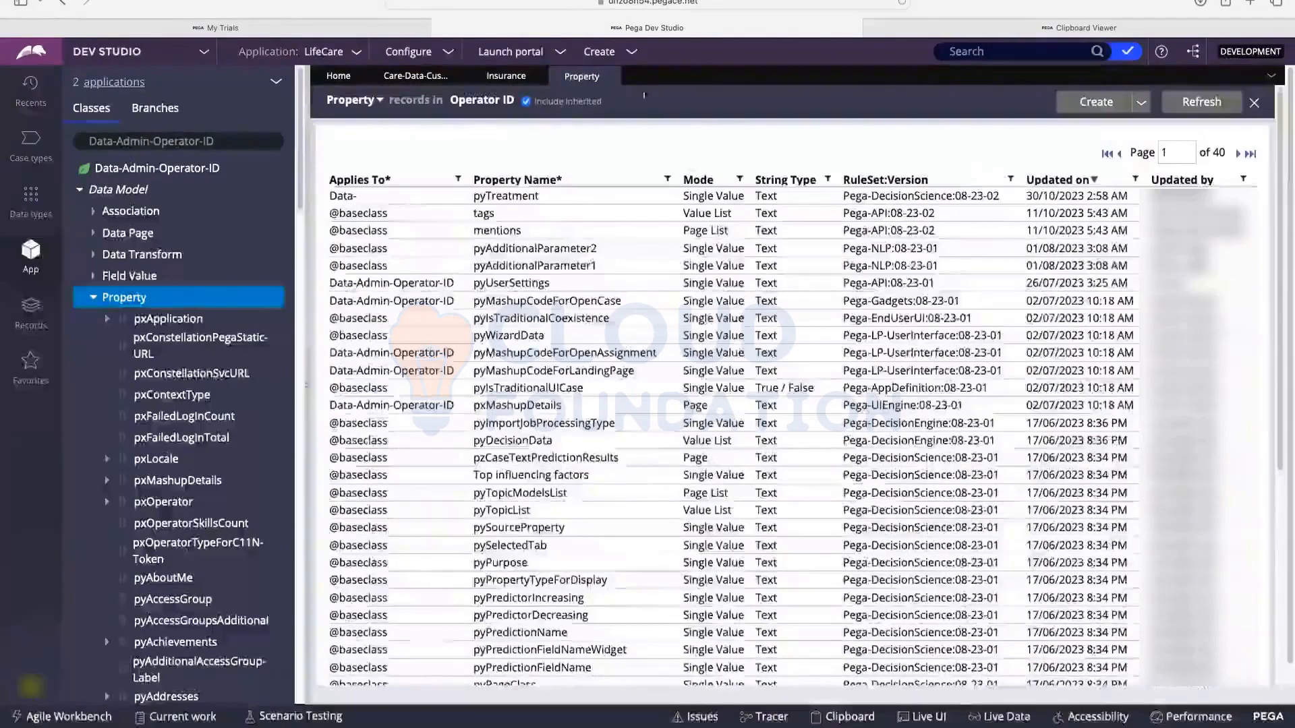
Step: Close the Property list without saving and exit full screen
click(610, 77)
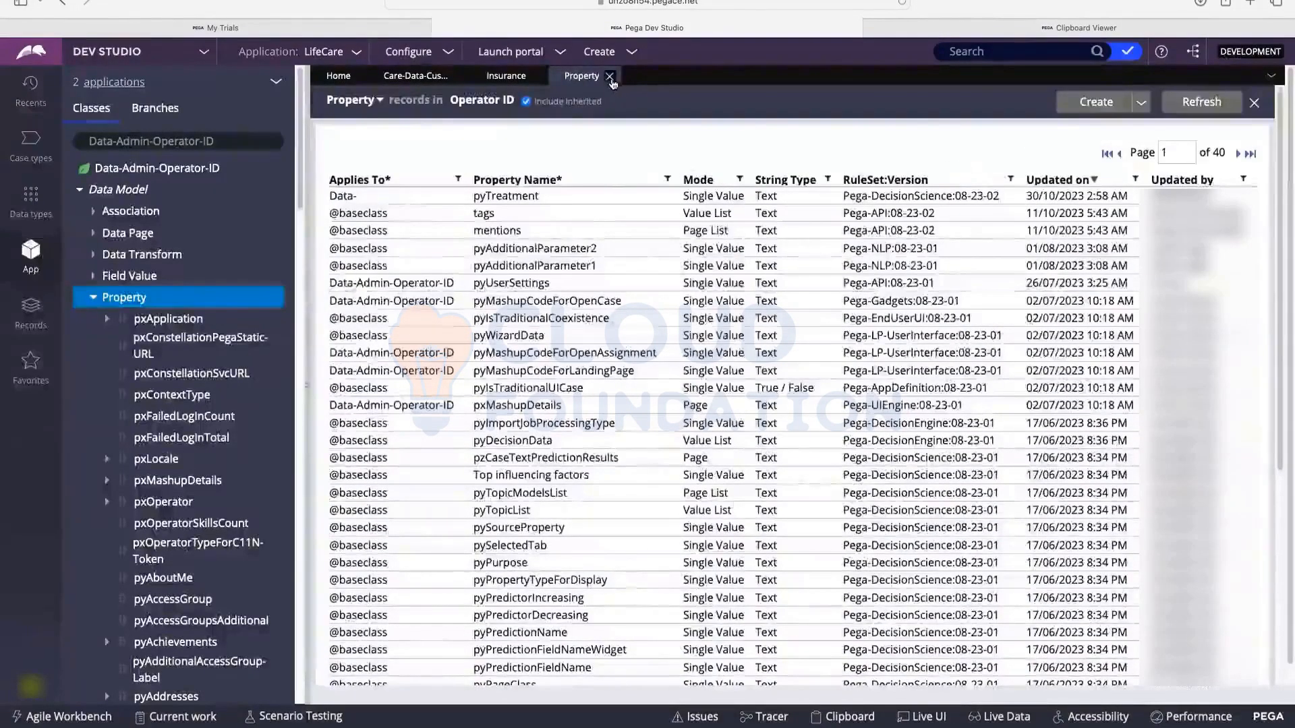
click(979, 440)
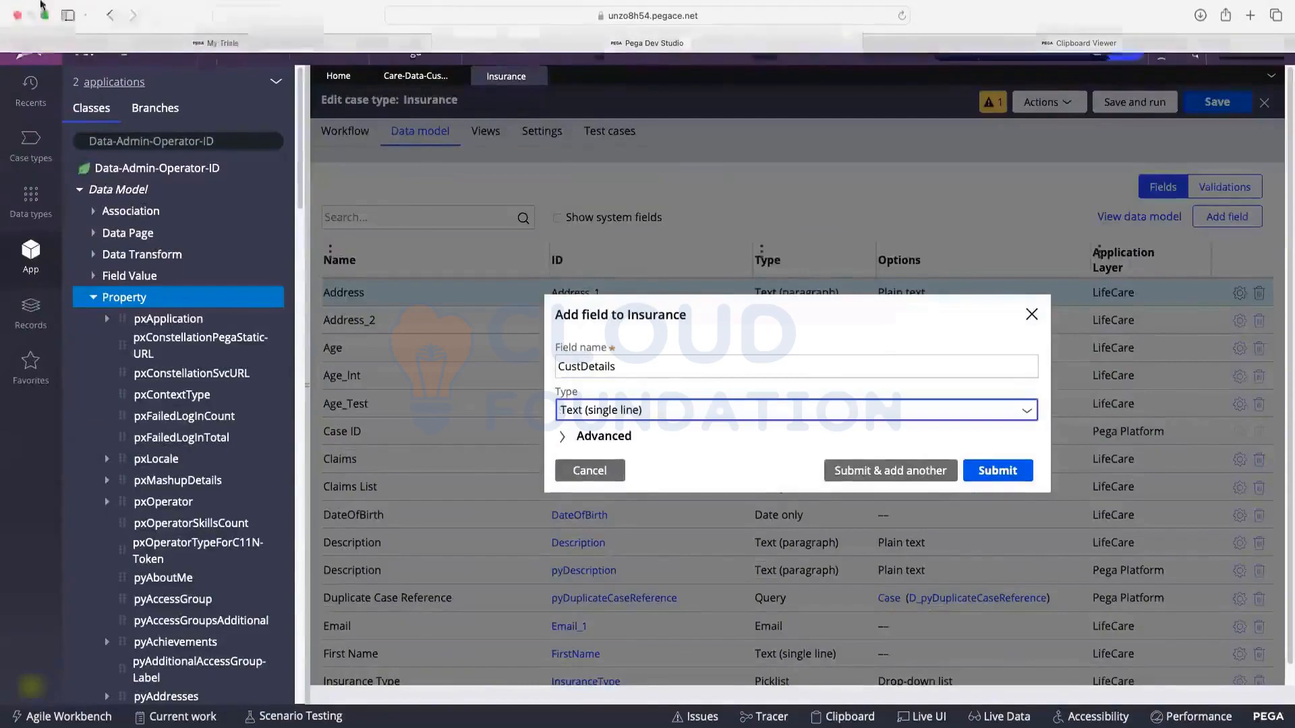
key(ctrl+super+f)
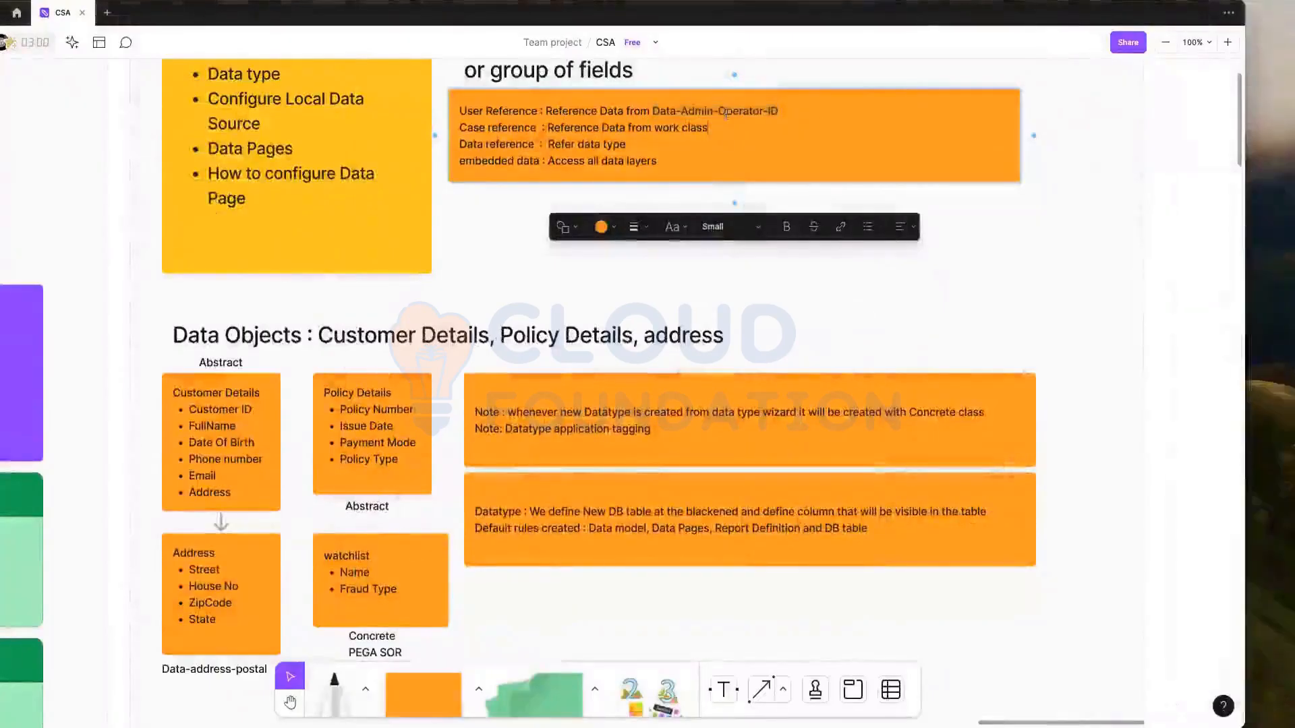
drag(719, 112, 775, 111)
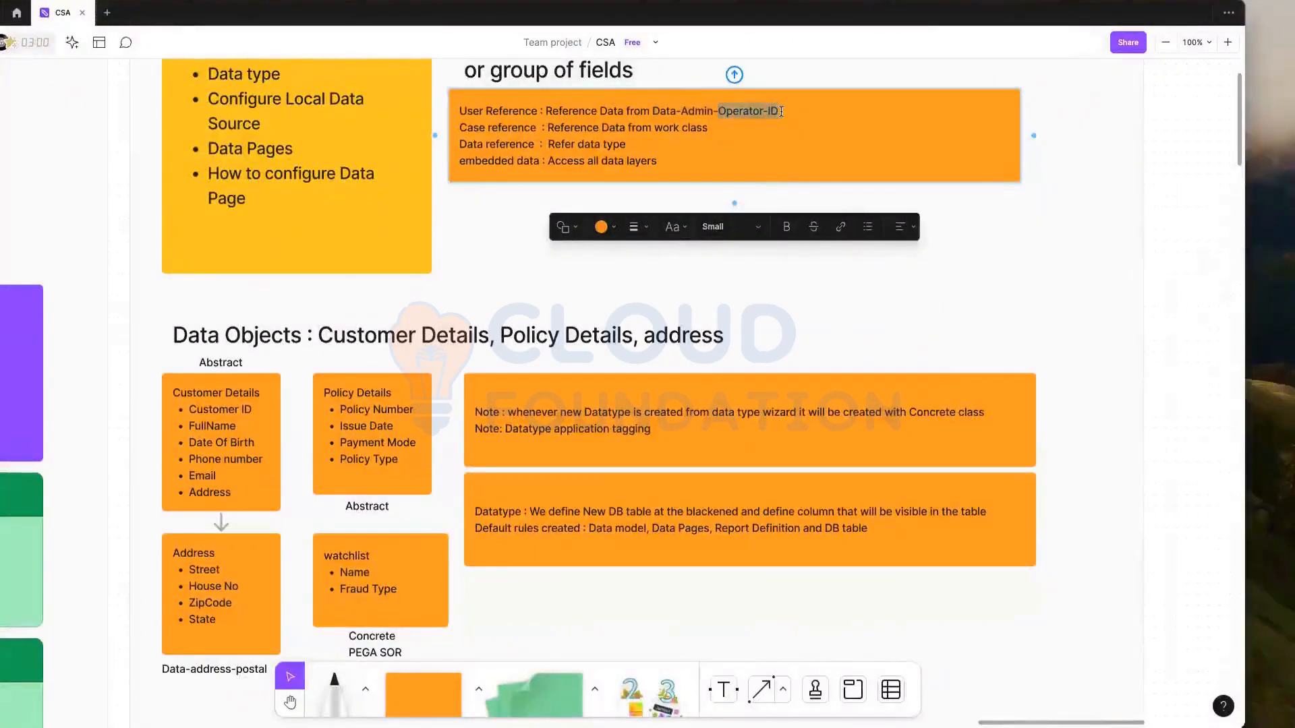
click(782, 111)
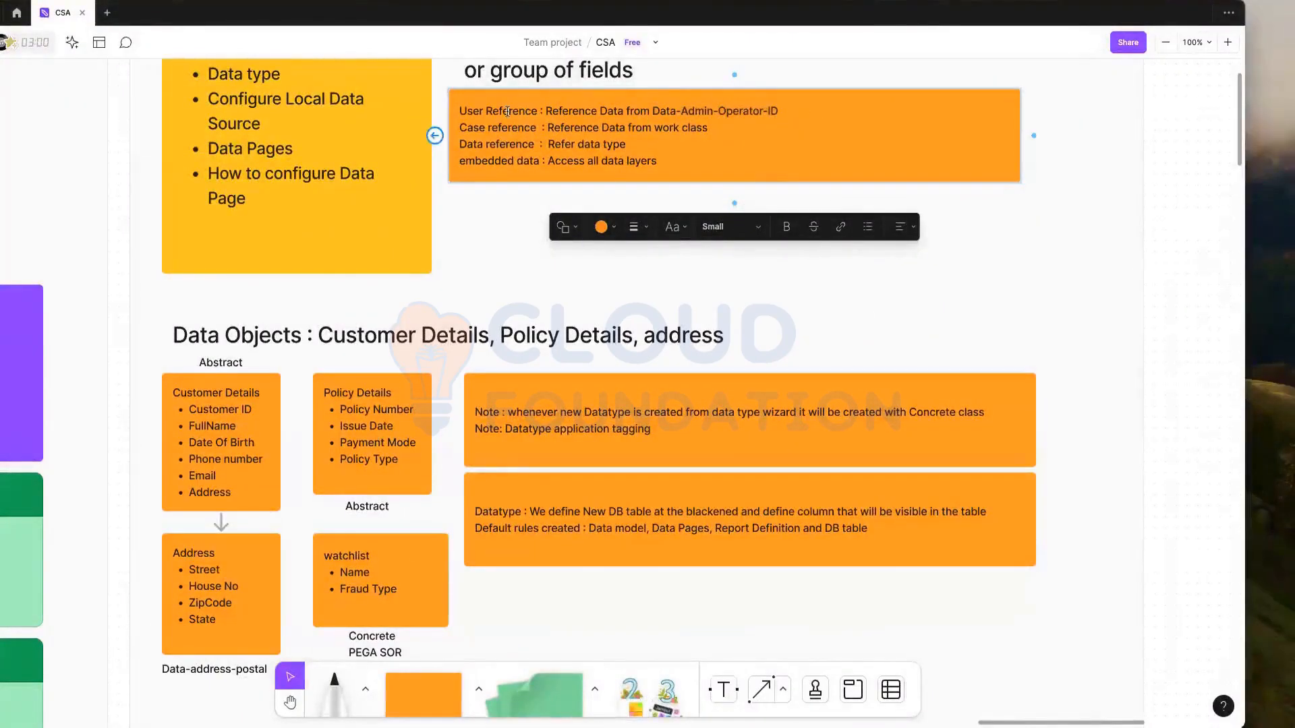
drag(483, 110, 526, 111)
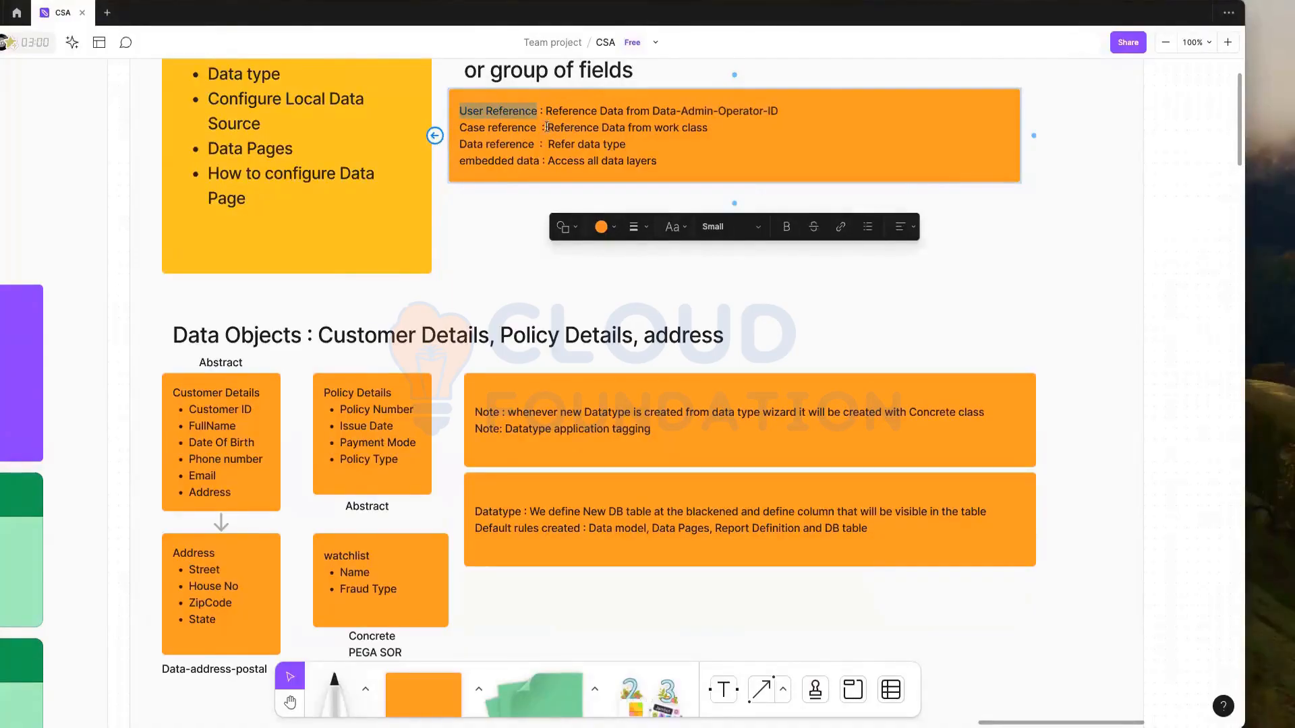
drag(655, 128, 716, 128)
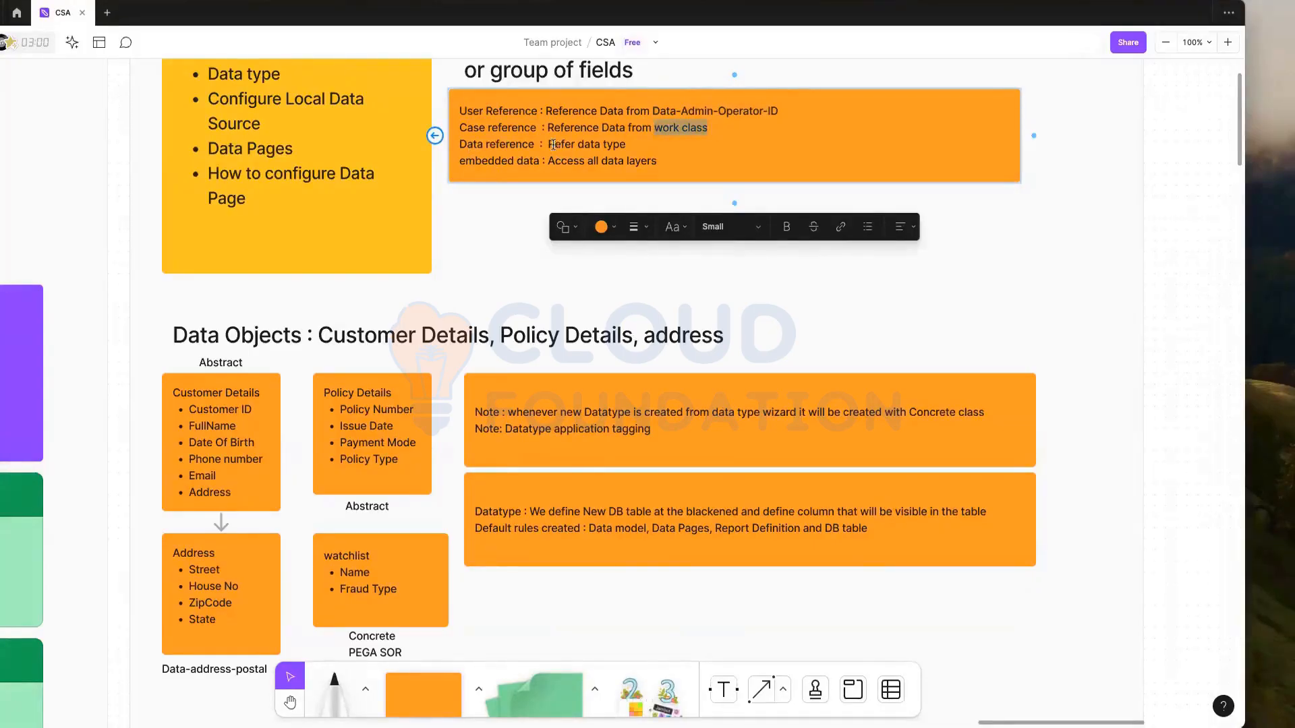
drag(551, 145, 624, 143)
drag(550, 162, 651, 162)
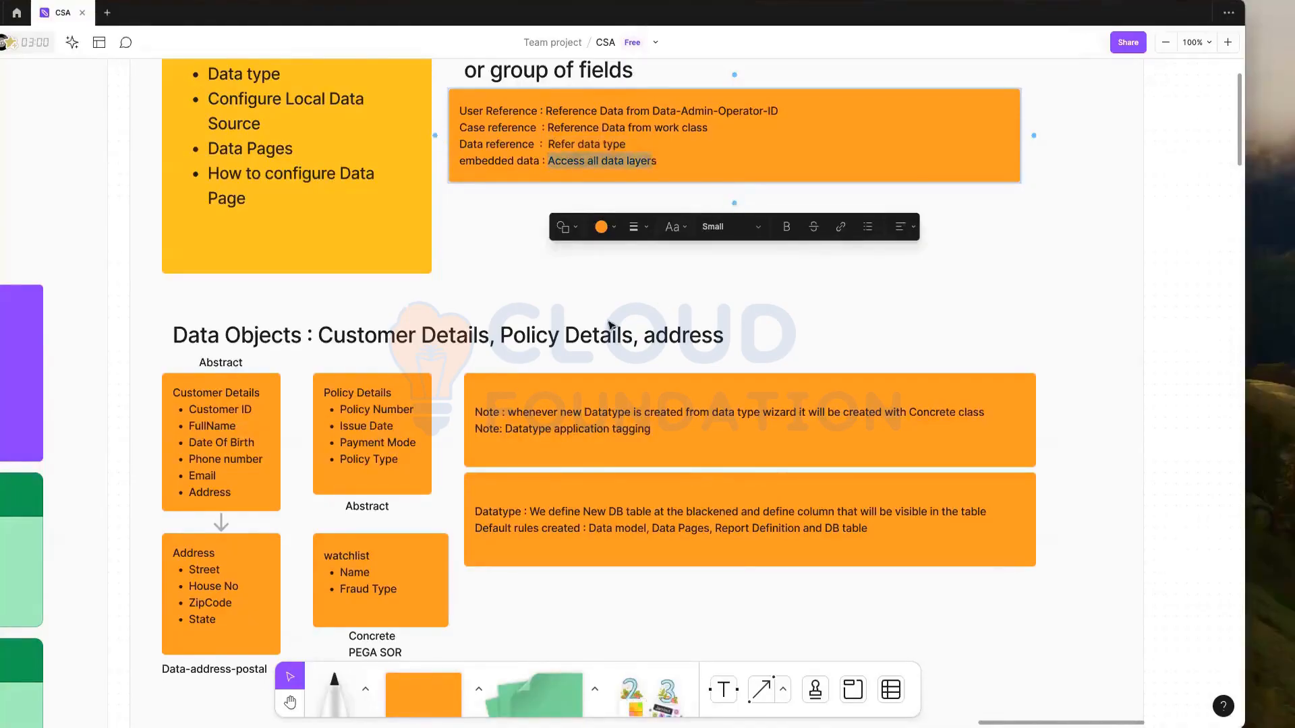
scroll(608, 324, up, 3)
scroll(607, 319, down, 2)
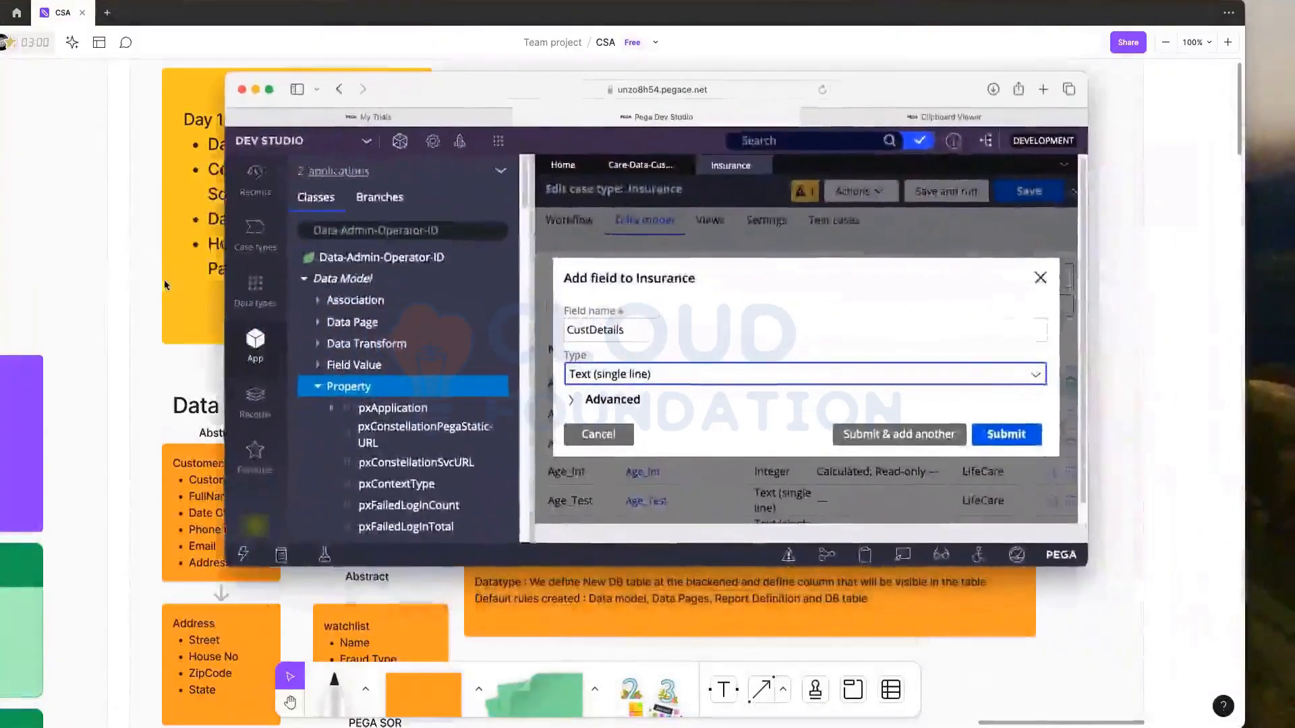
Step: Bring the Pega window with the CustDetails add-field form back over FigJam in full screen
click(166, 282)
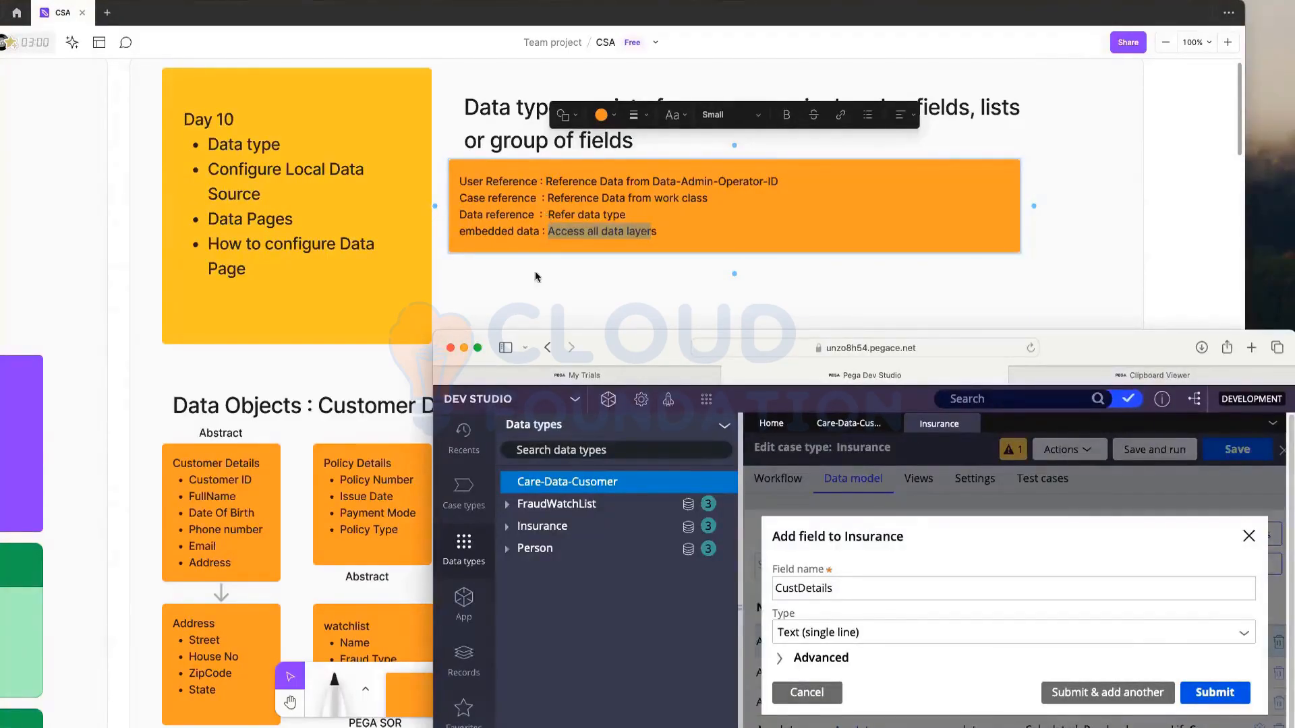
click(517, 241)
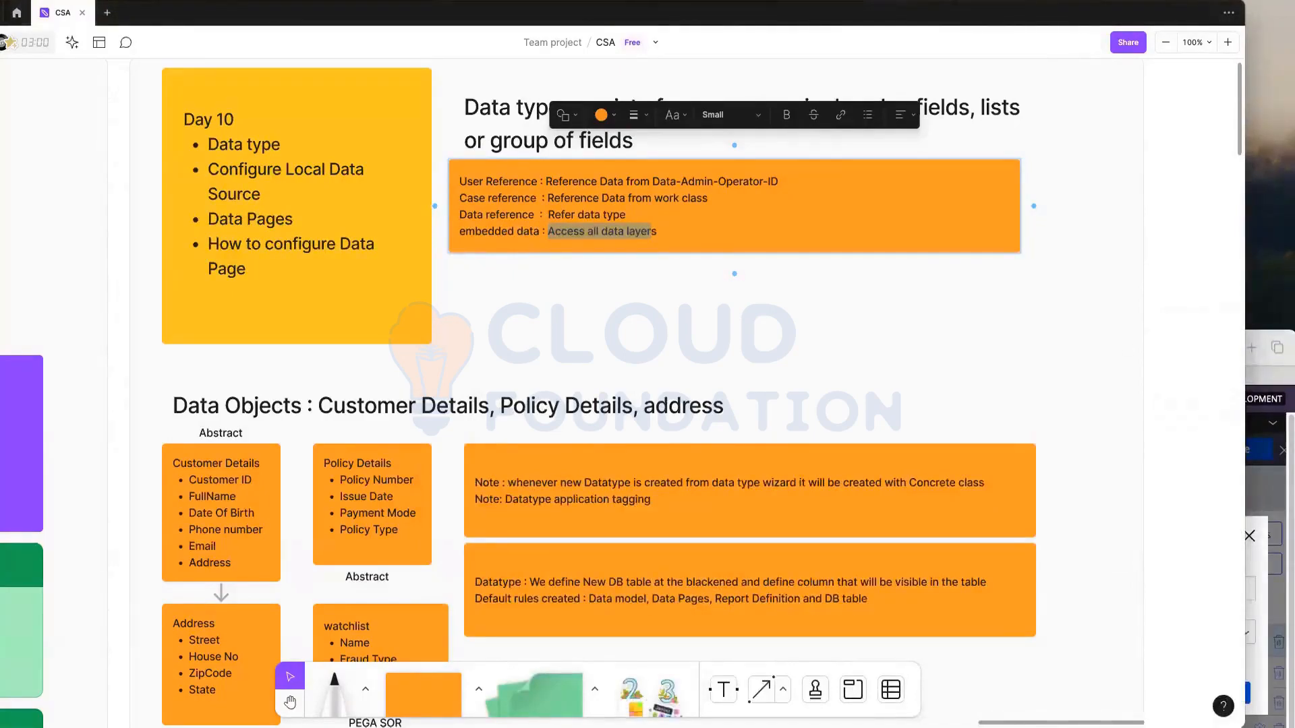
click(573, 255)
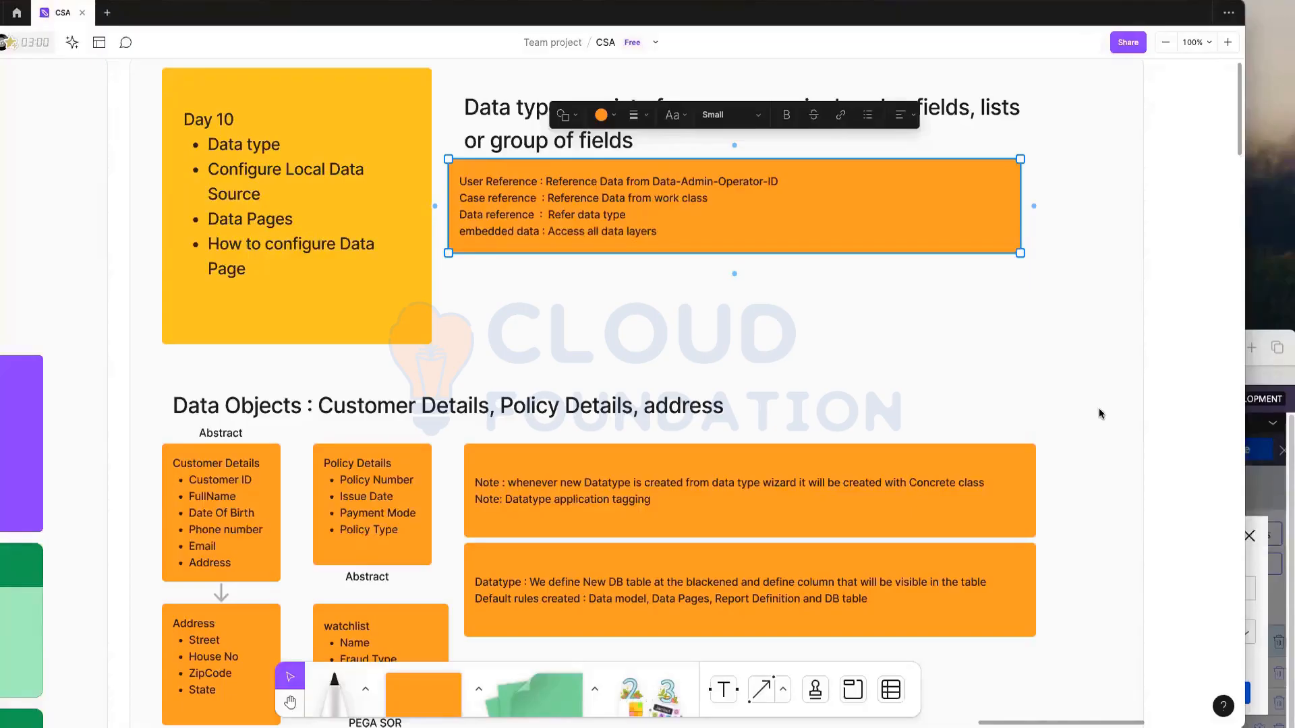
key(super+Tab)
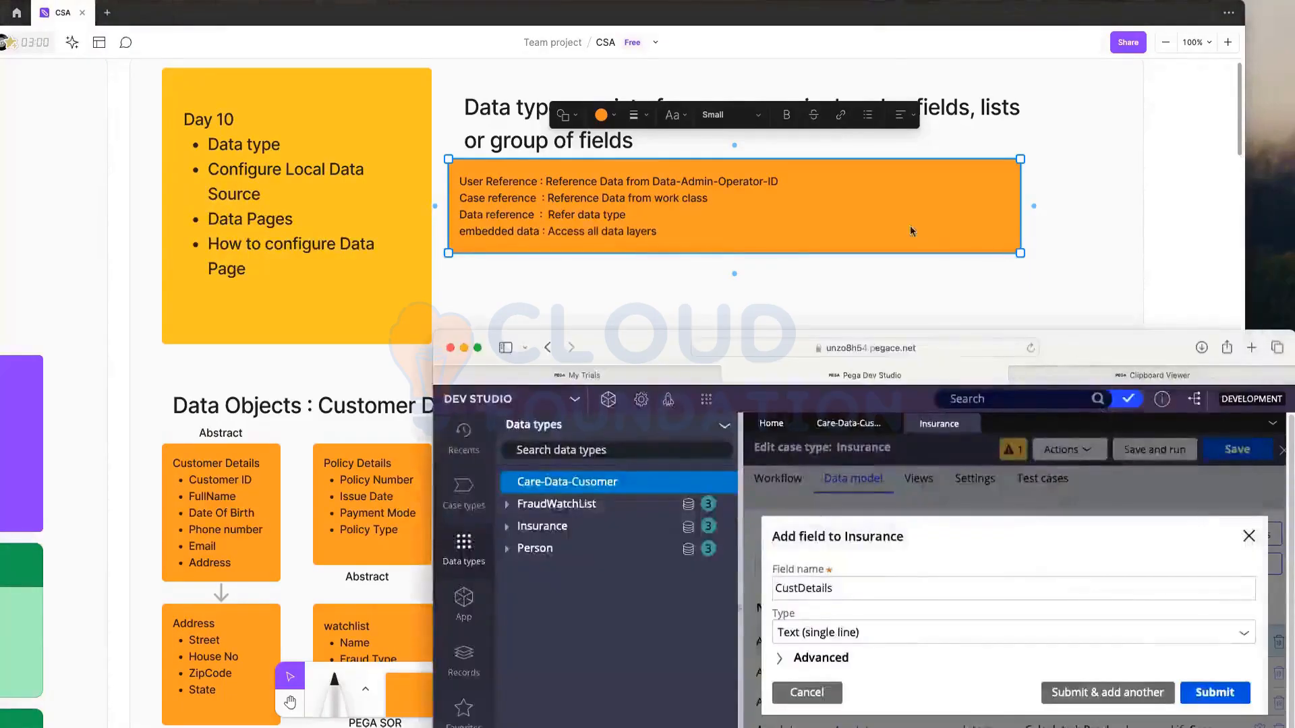
key(ctrl+alt+c)
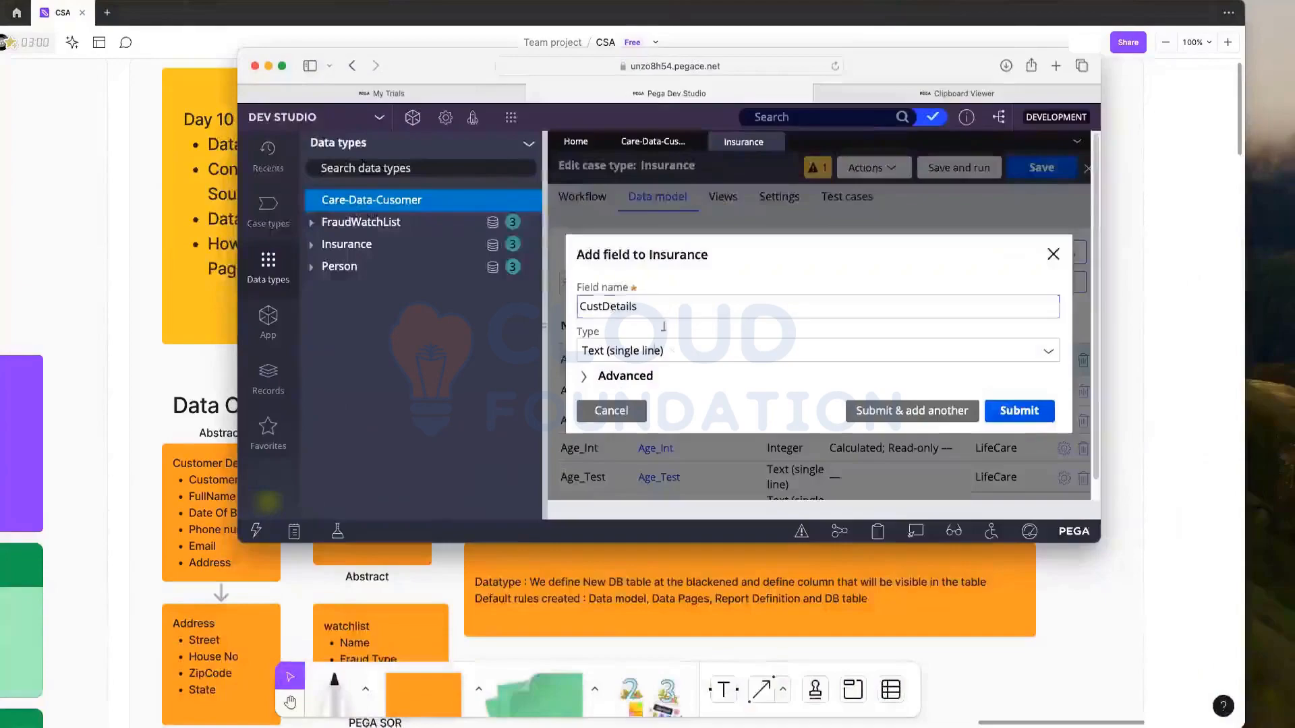
click(284, 66)
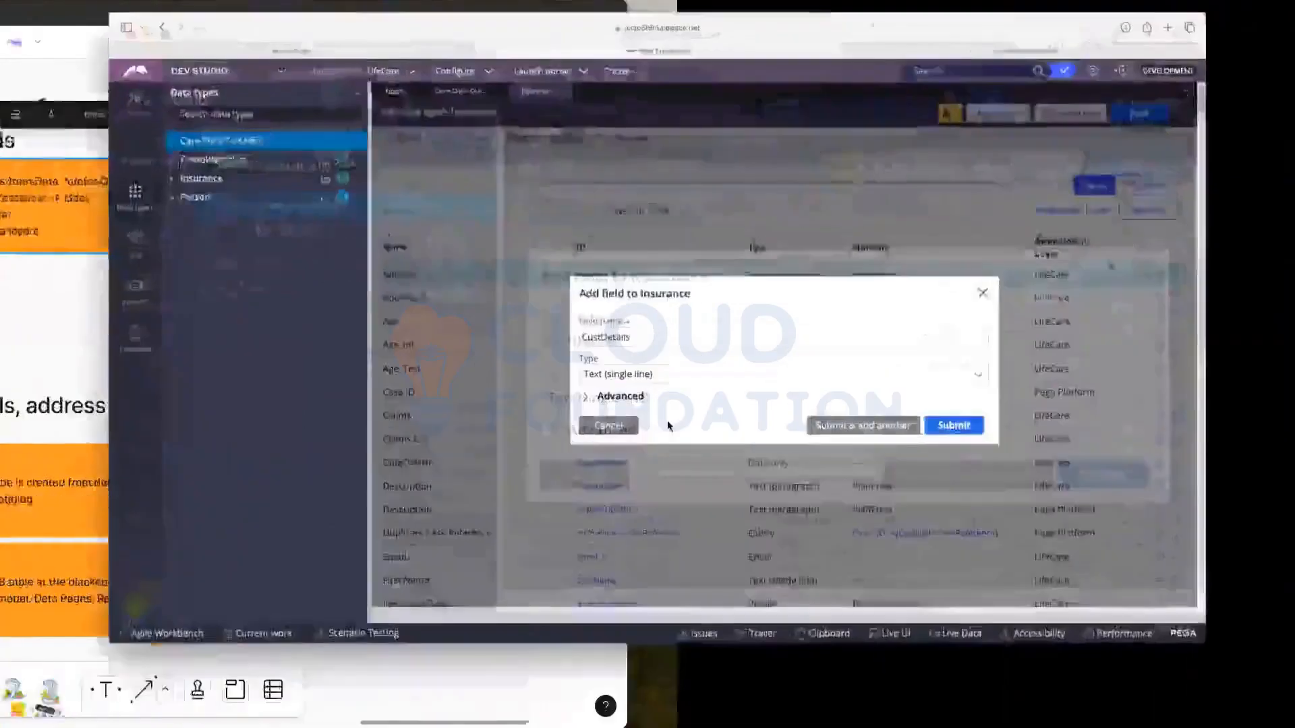
Step: Make CustDetails an Embedded Data field using the Care-Data-Cusomer data object
click(691, 412)
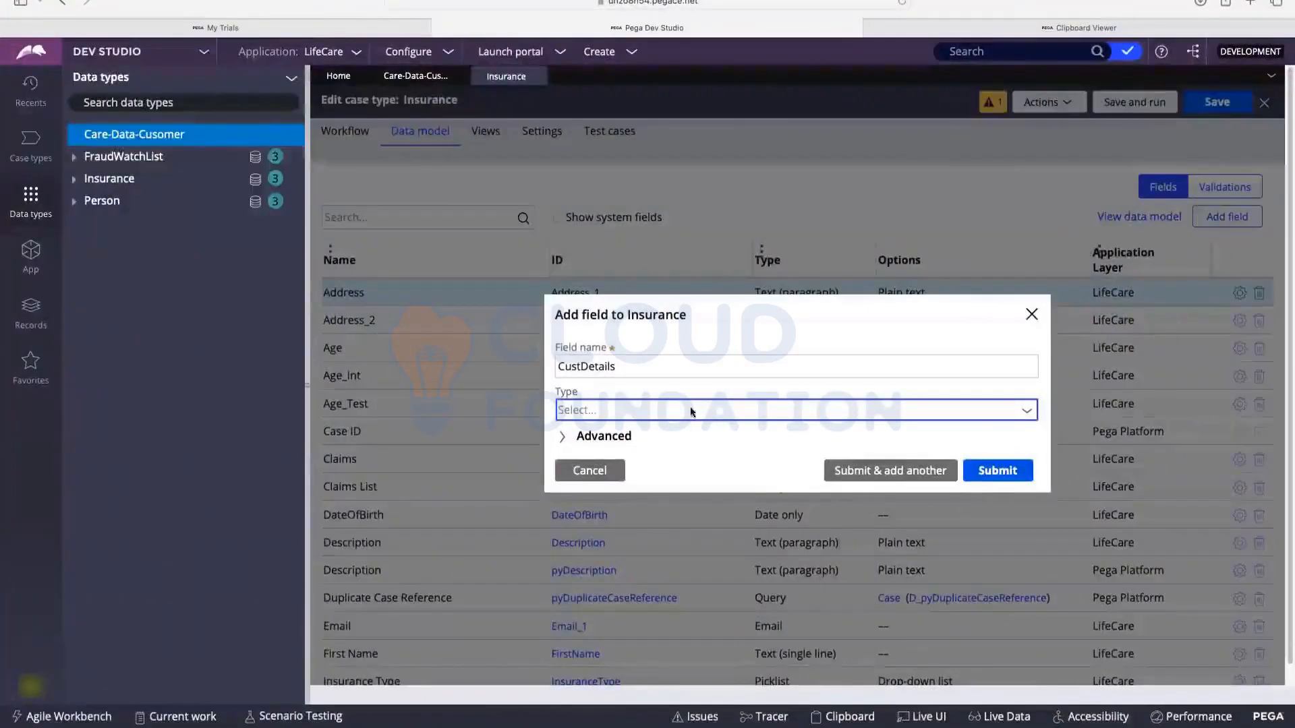
click(688, 408)
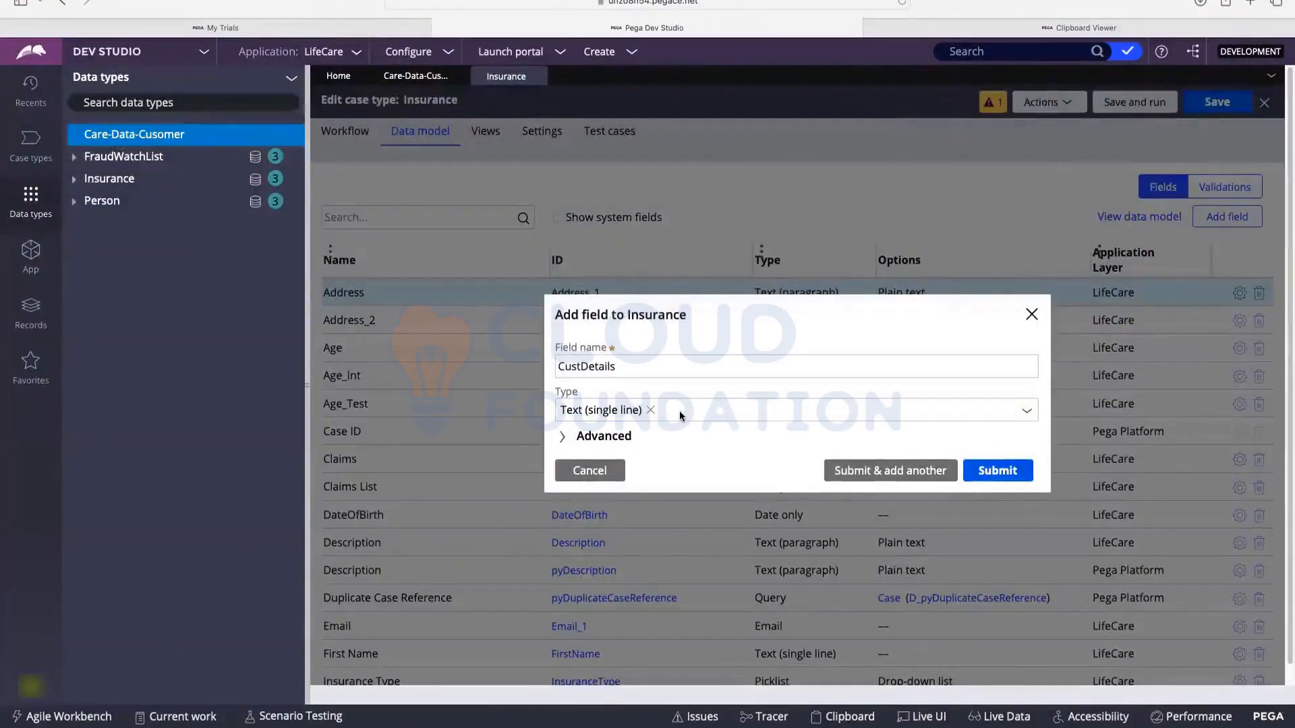
click(679, 411)
scroll(654, 297, down, 5)
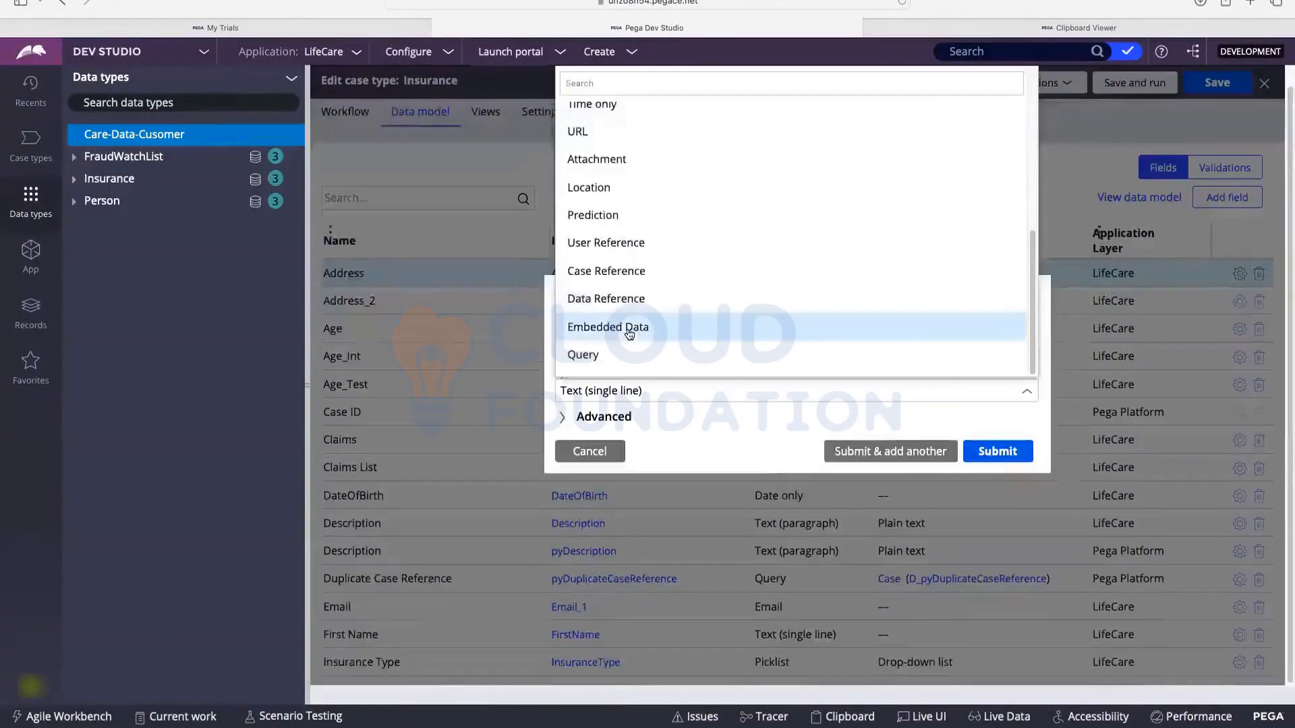
click(629, 327)
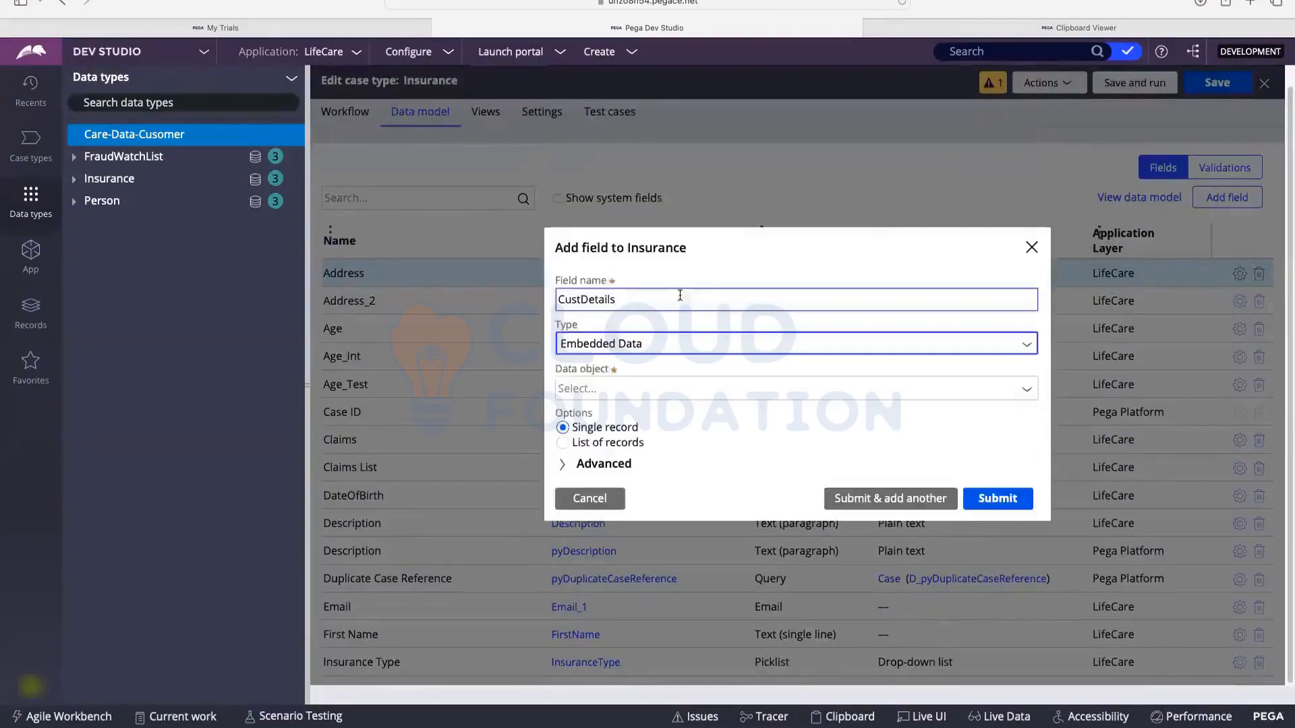
click(648, 391)
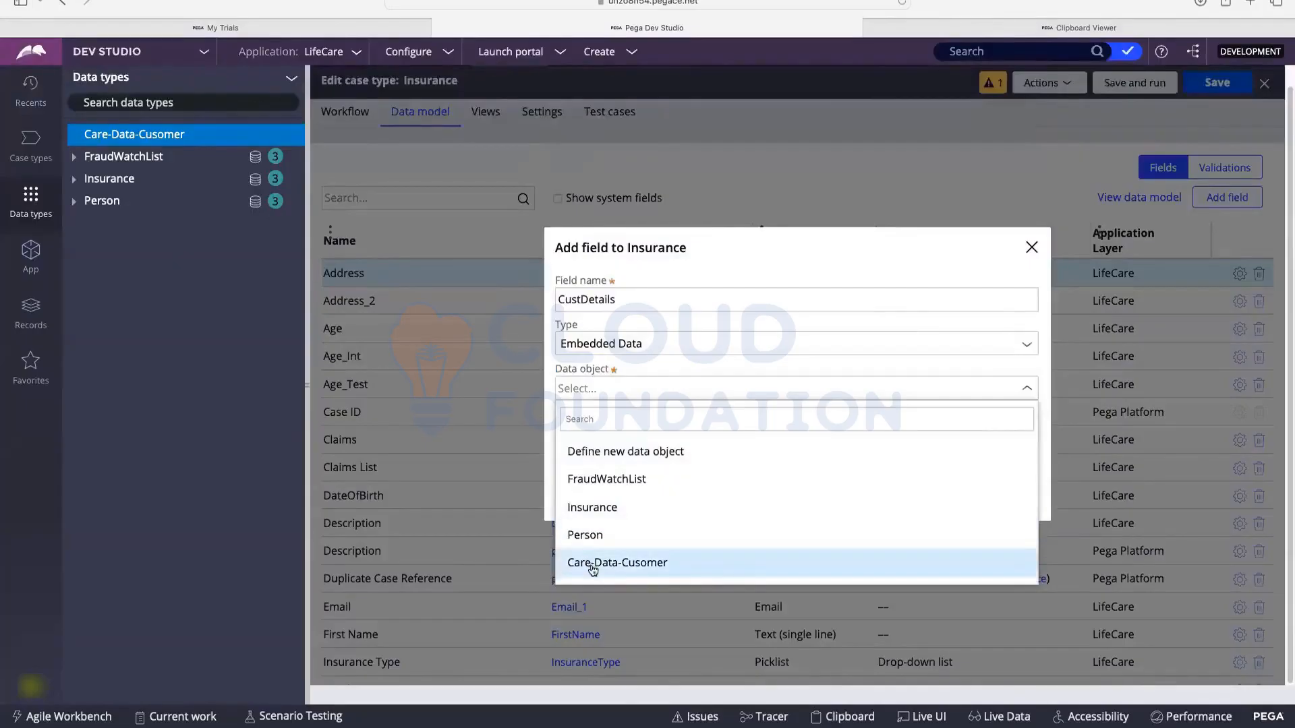
click(622, 573)
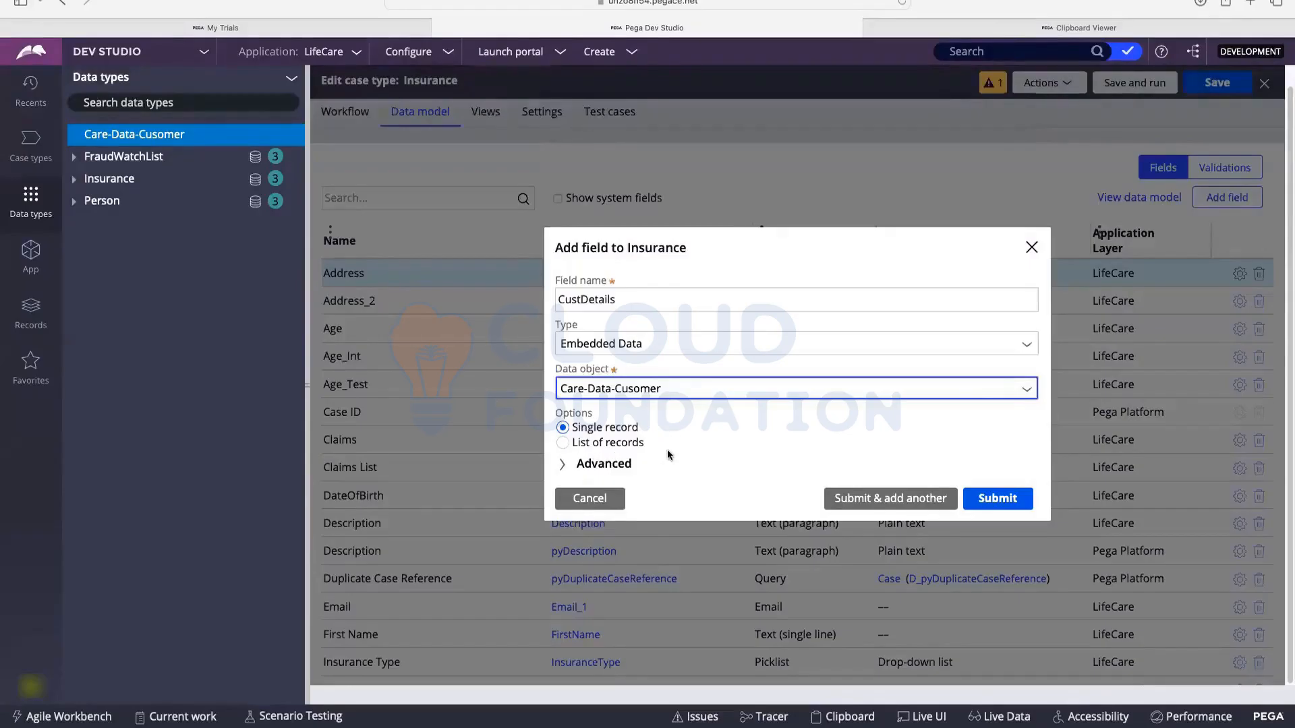
Step: Keep CustDetails as a single record and submit it, starting another new field
drag(638, 298, 558, 298)
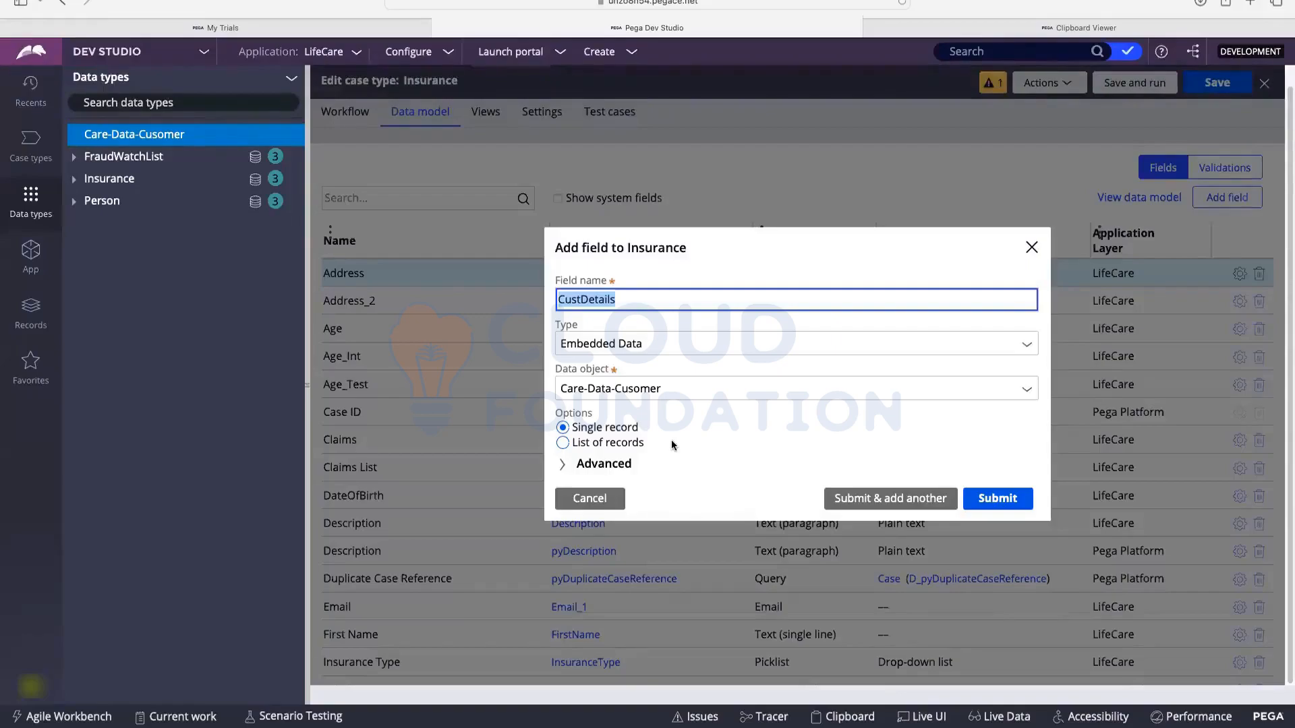
click(563, 465)
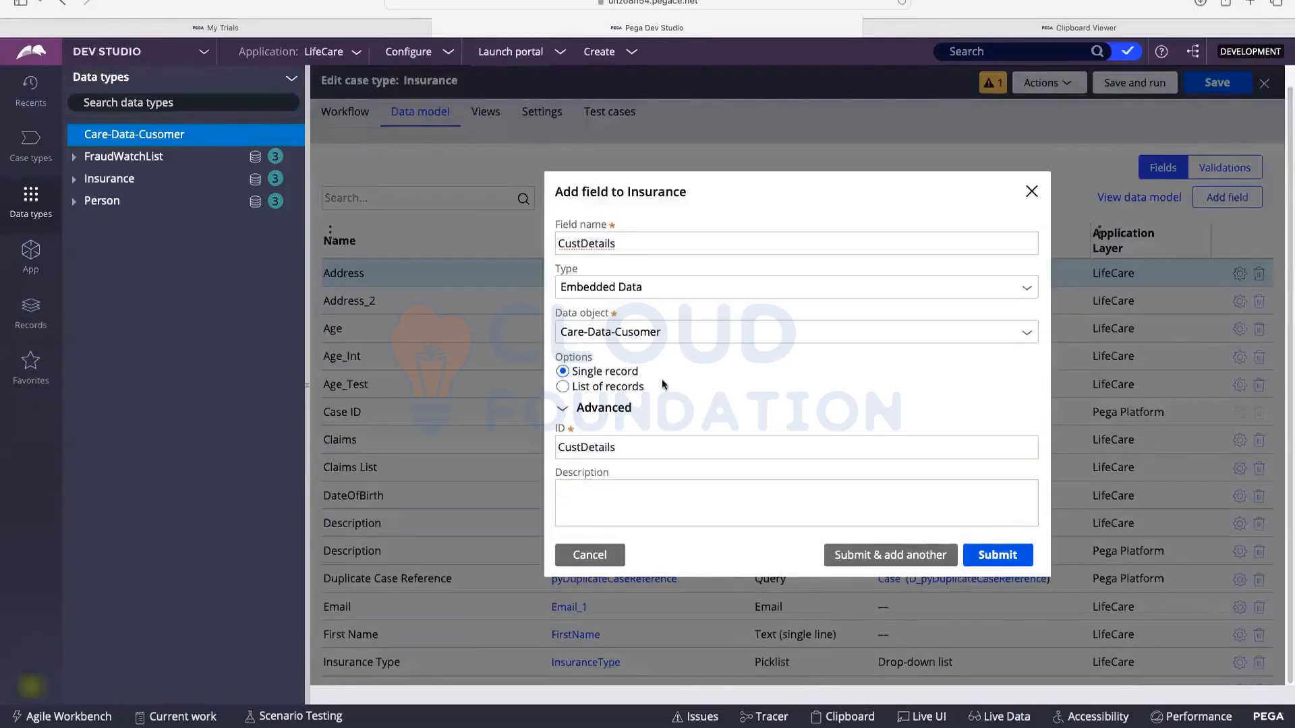
click(562, 386)
click(564, 372)
click(903, 555)
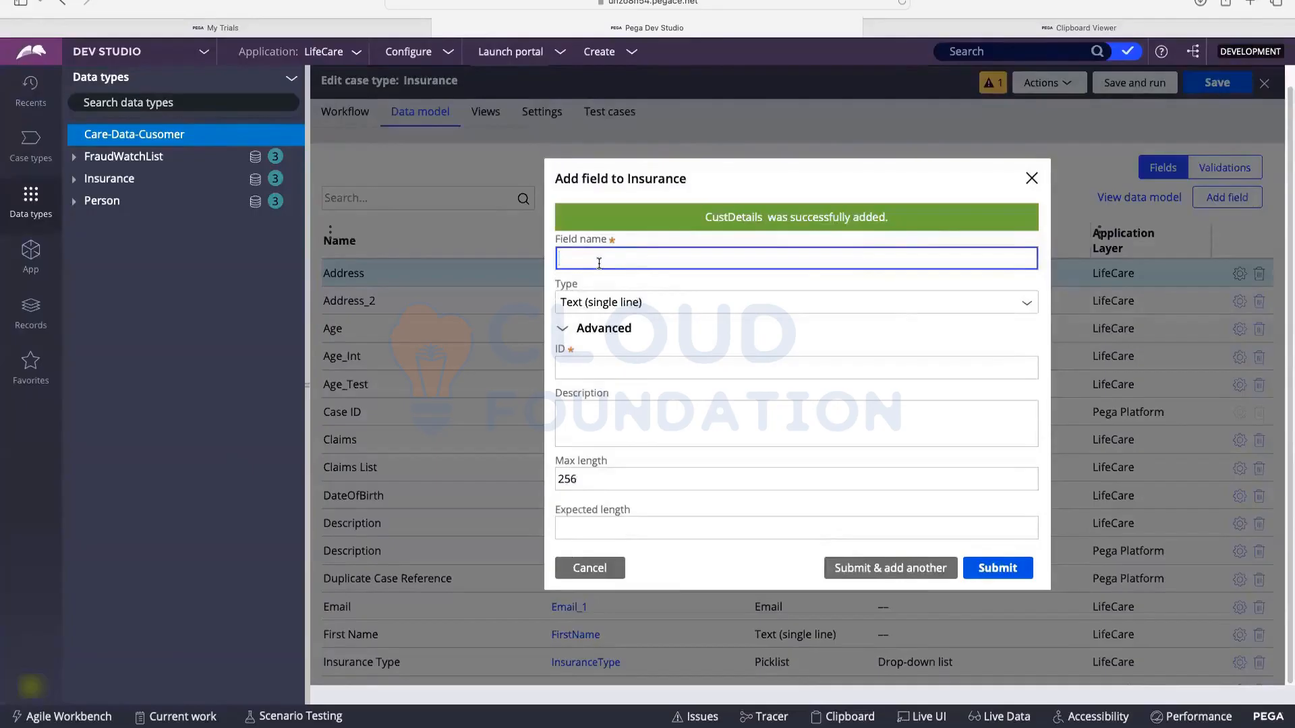
Step: Name the new Insurance field 'FruadList'
text(FRaud)
key(BackSpace)
key(BackSpace)
key(BackSpace)
key(BackSpace)
text(raud)
key(BackSpace)
key(BackSpace)
key(BackSpace)
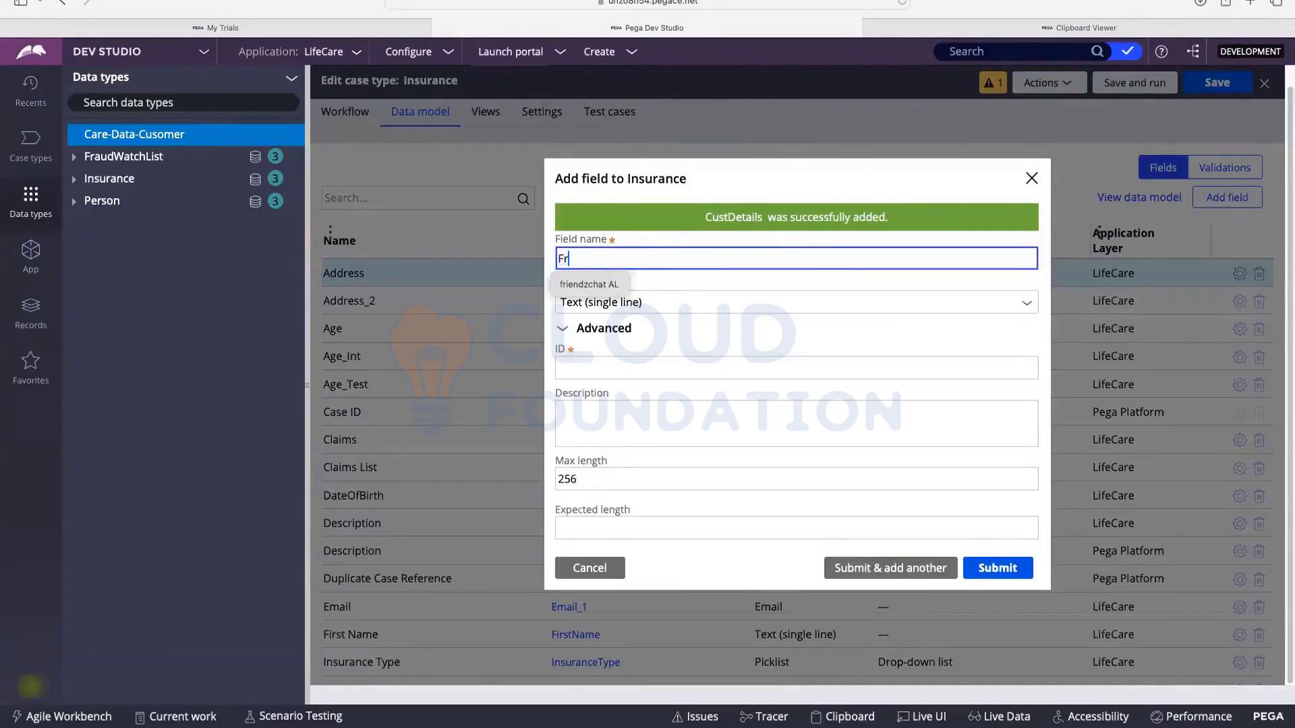
text(au)
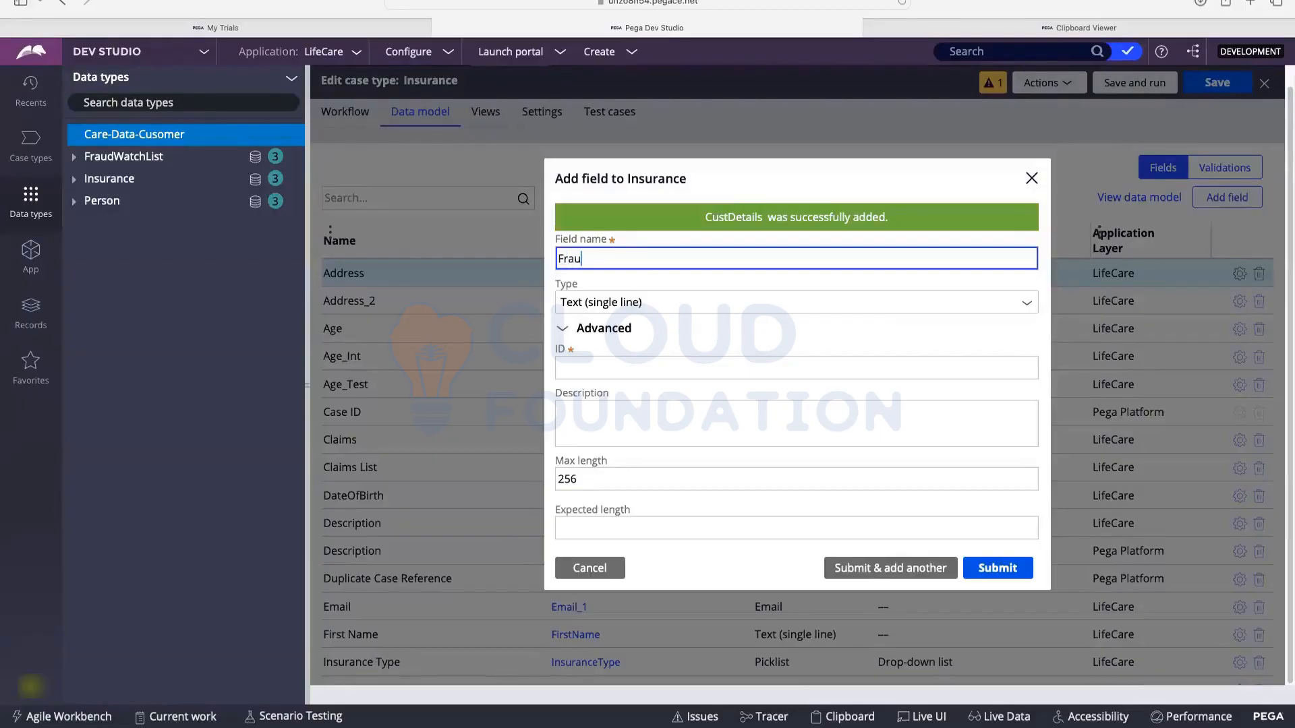
key(BackSpace)
key(BackSpace)
key(BackSpace)
text(ru)
key(Caps_Lock)
text(DLIST)
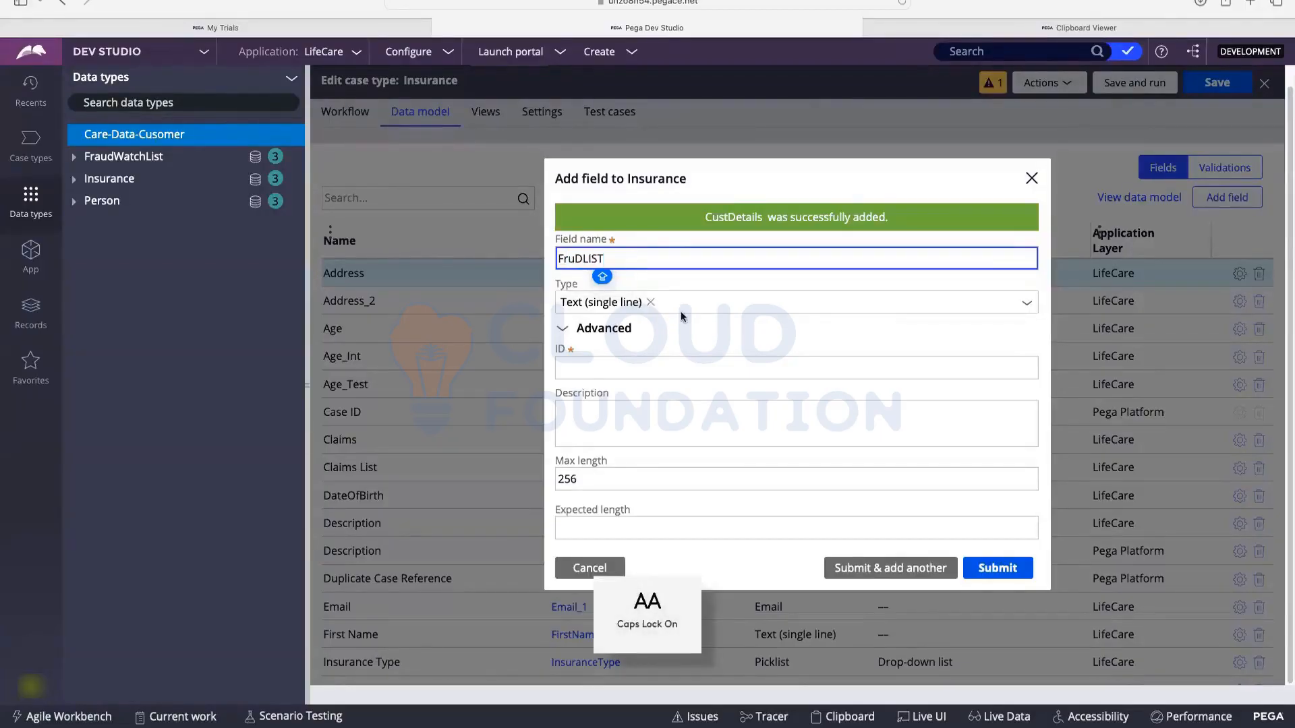
key(BackSpace)
key(BackSpace)
key(BackSpace)
key(BackSpace)
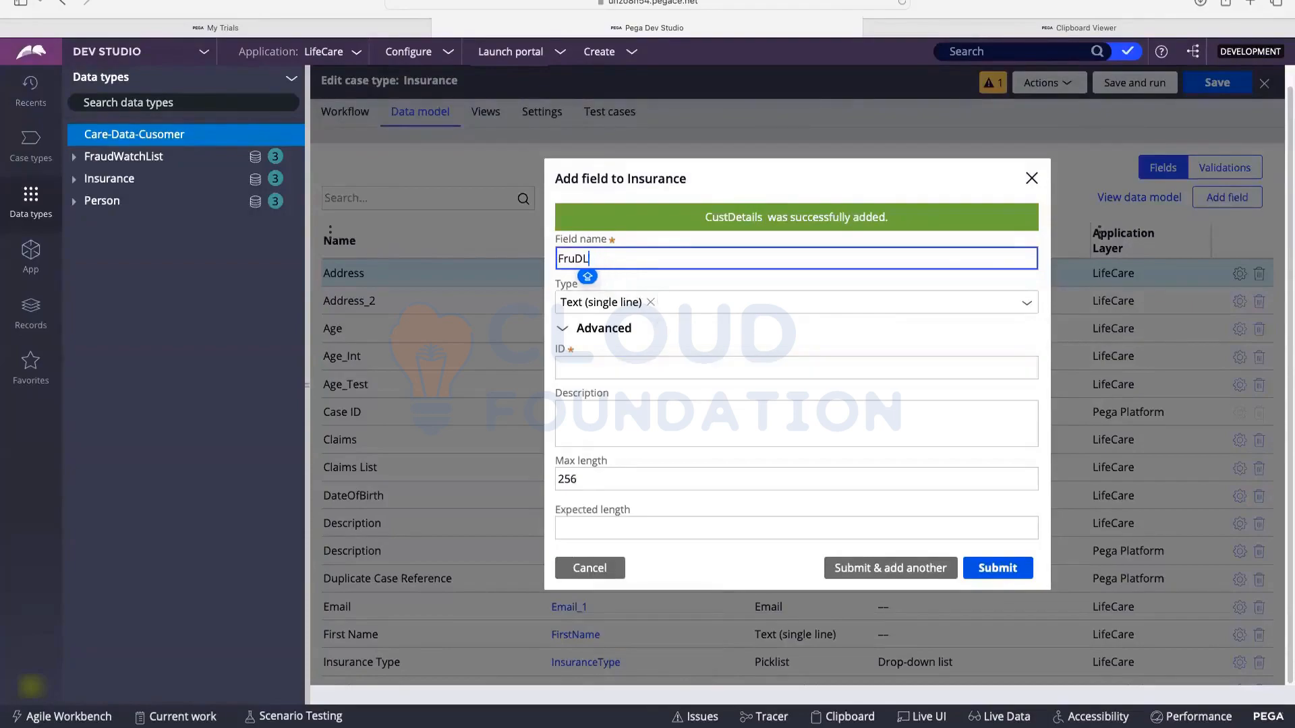
key(Caps_Lock)
key(BackSpace)
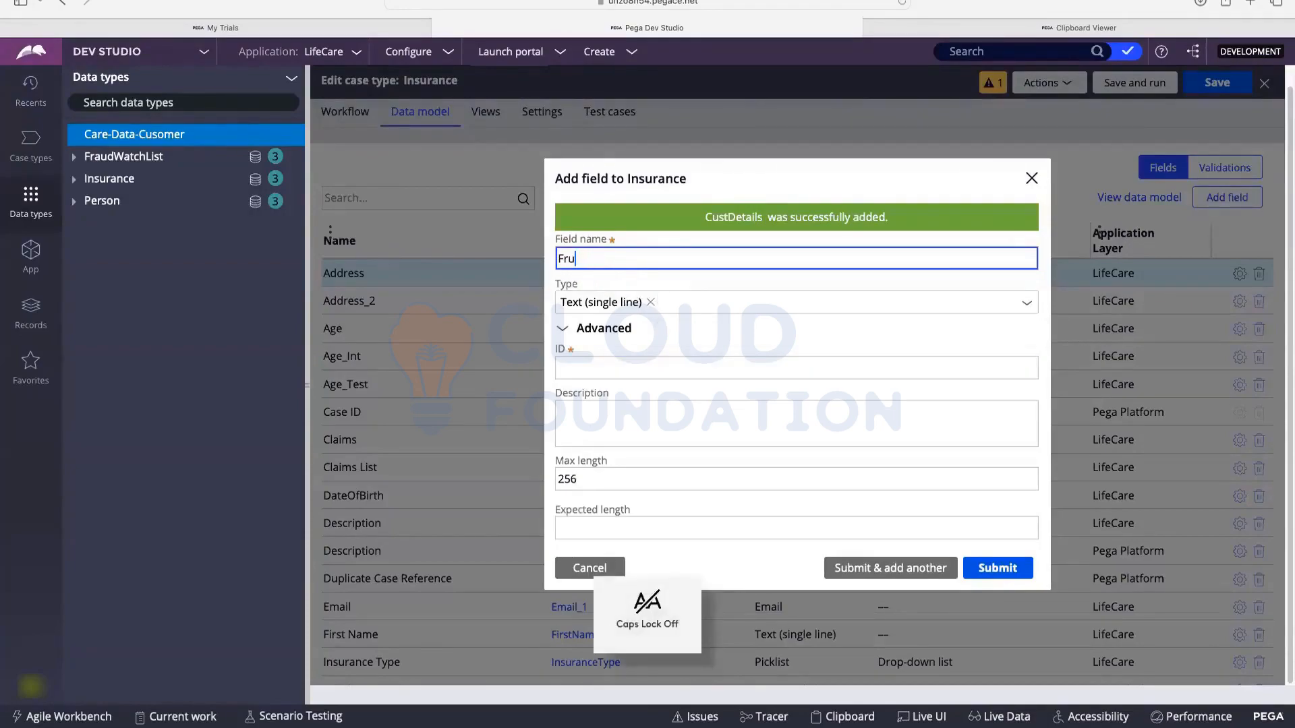
text(adList)
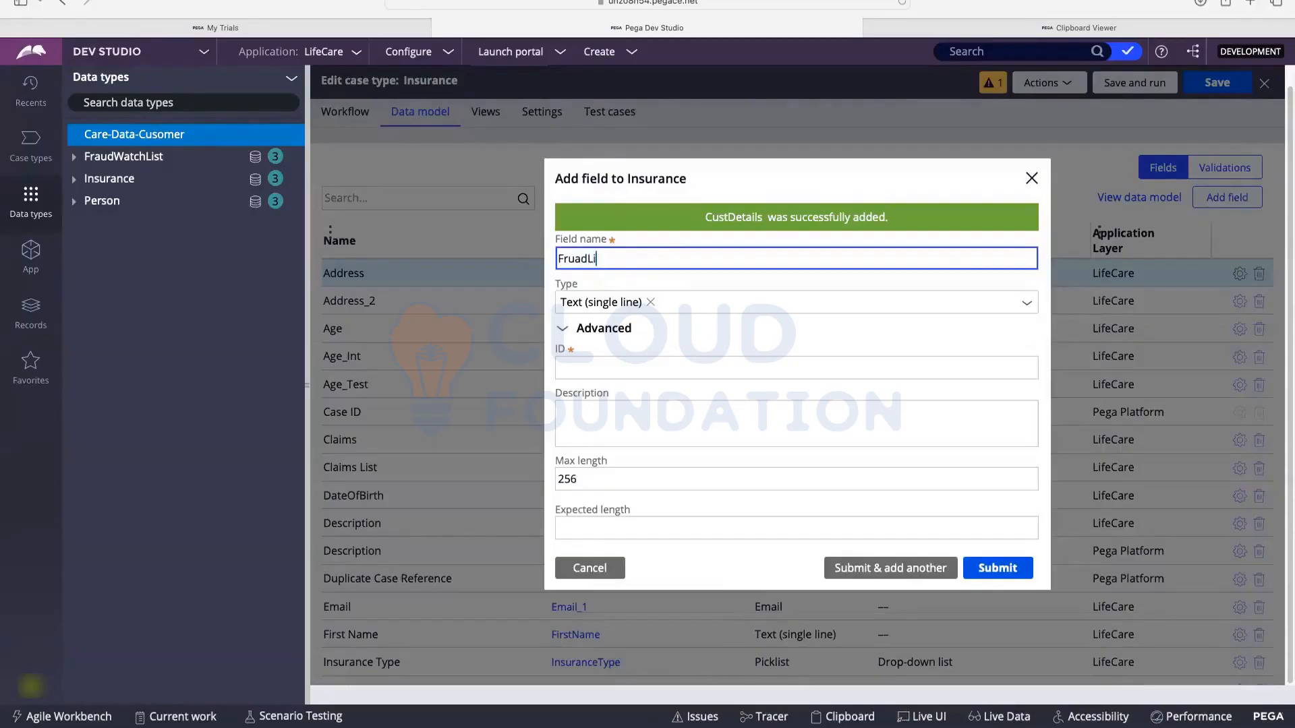
click(649, 305)
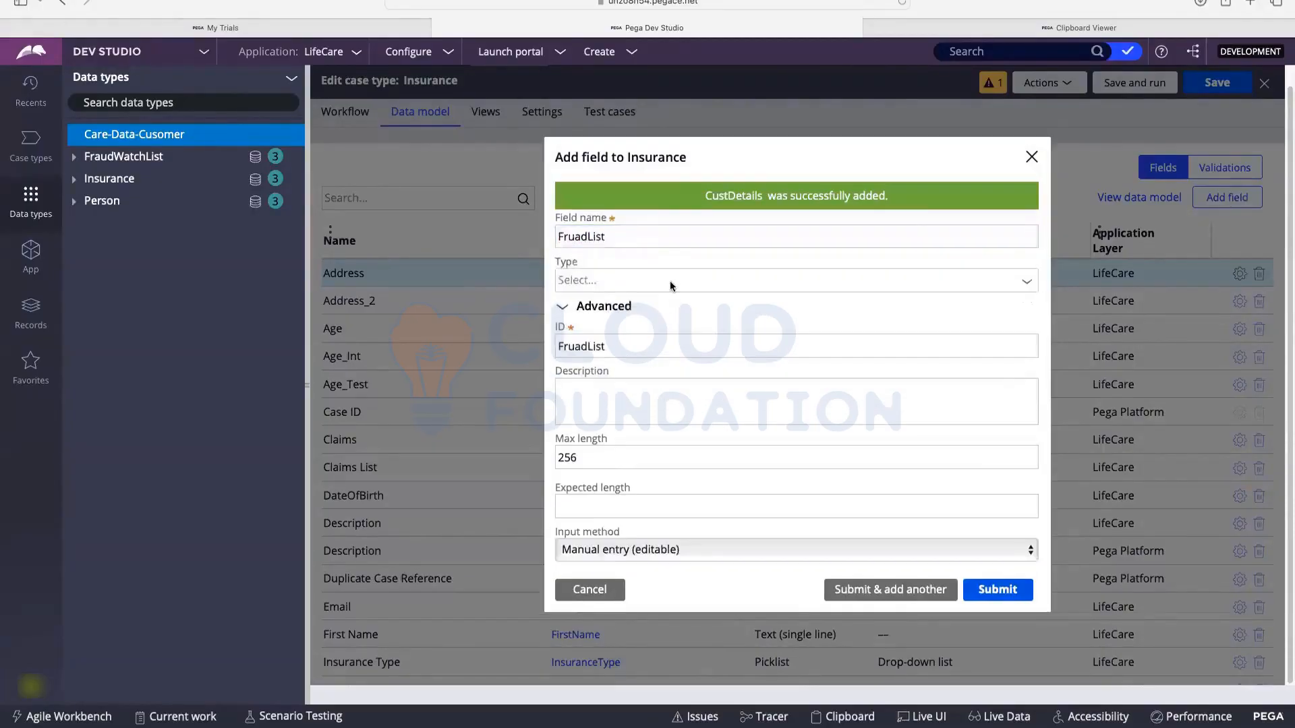
Step: Make FruadList a single-record Data Reference to FraudWatchList and submit it
click(665, 279)
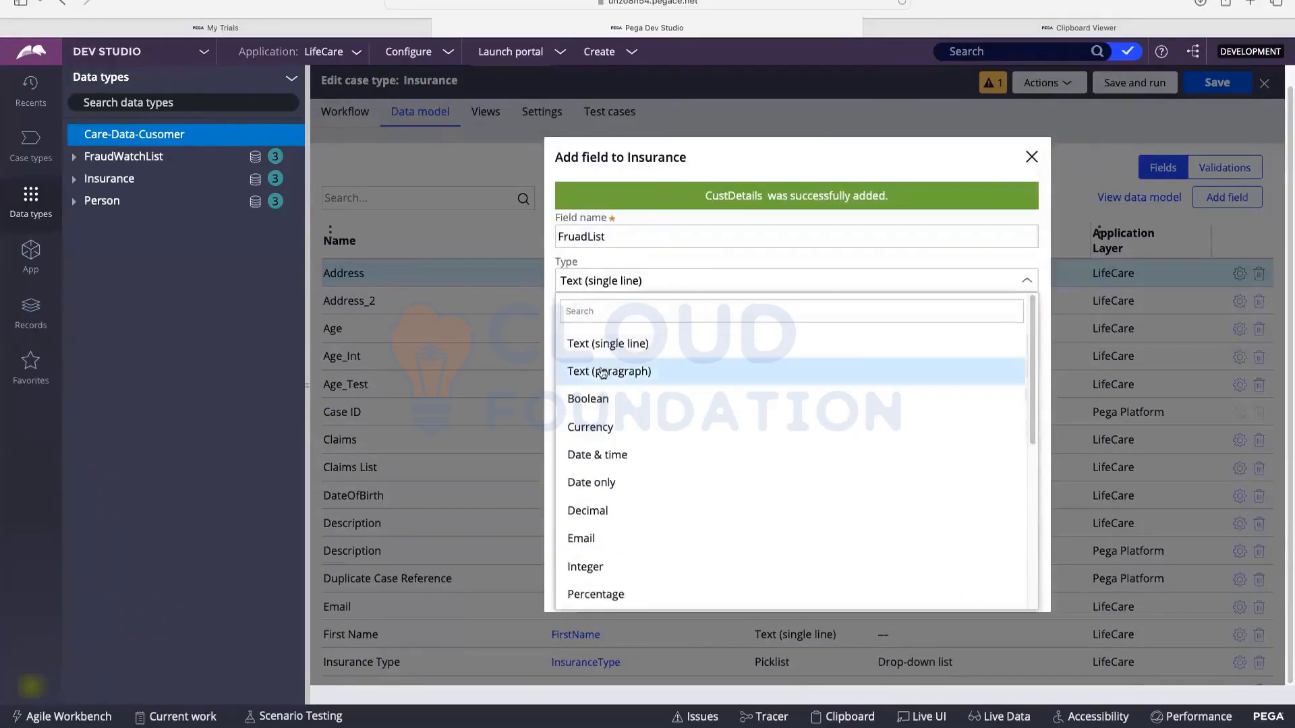
scroll(598, 377, down, 5)
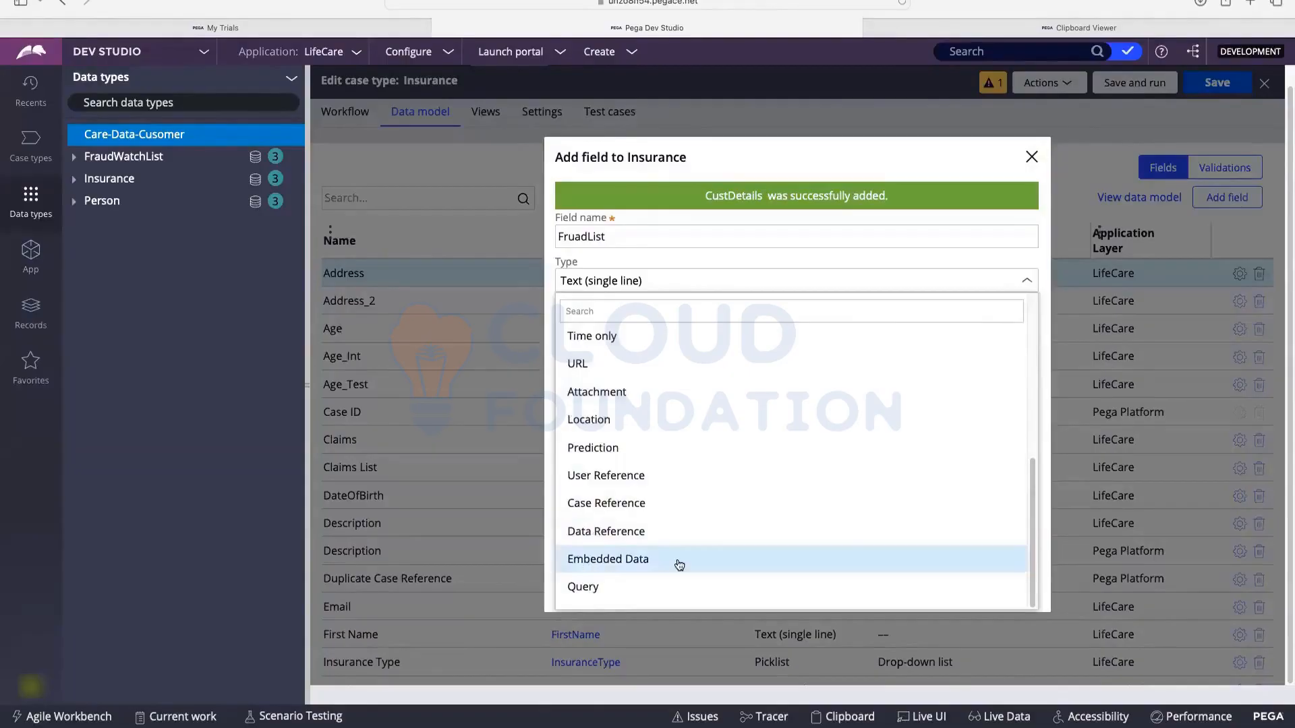
click(621, 531)
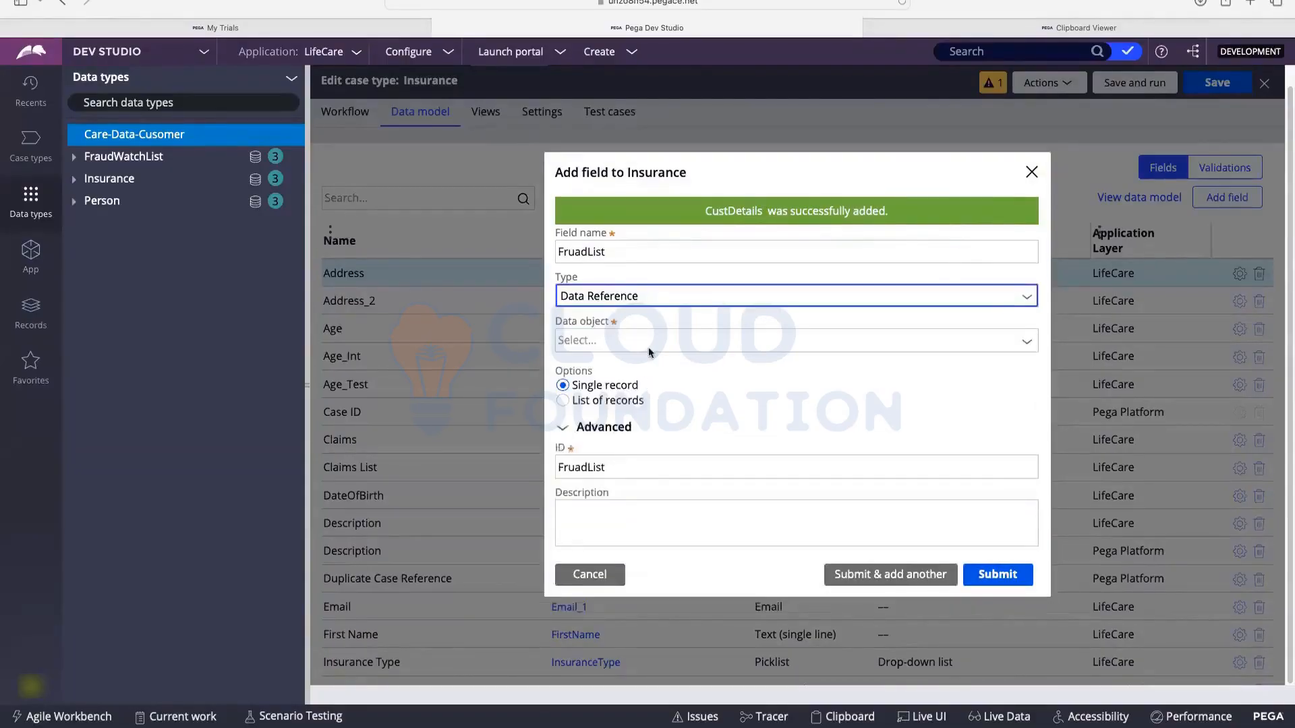
click(604, 340)
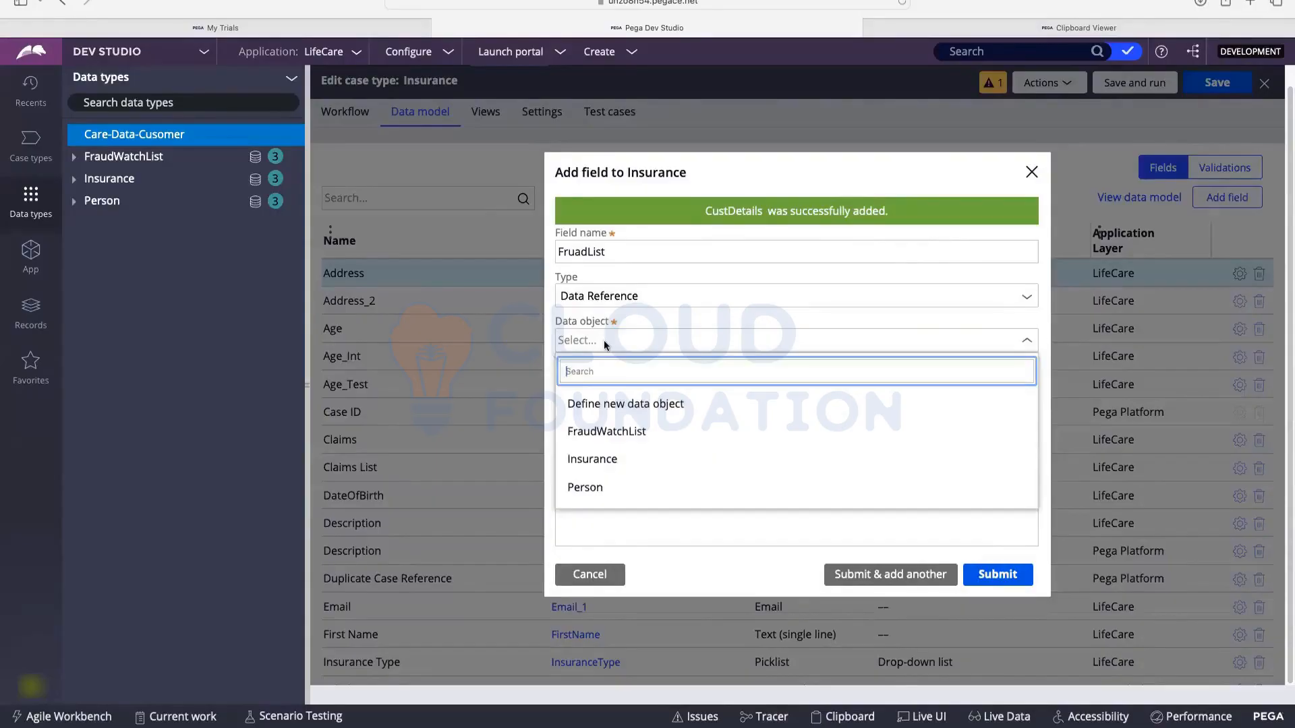
click(587, 432)
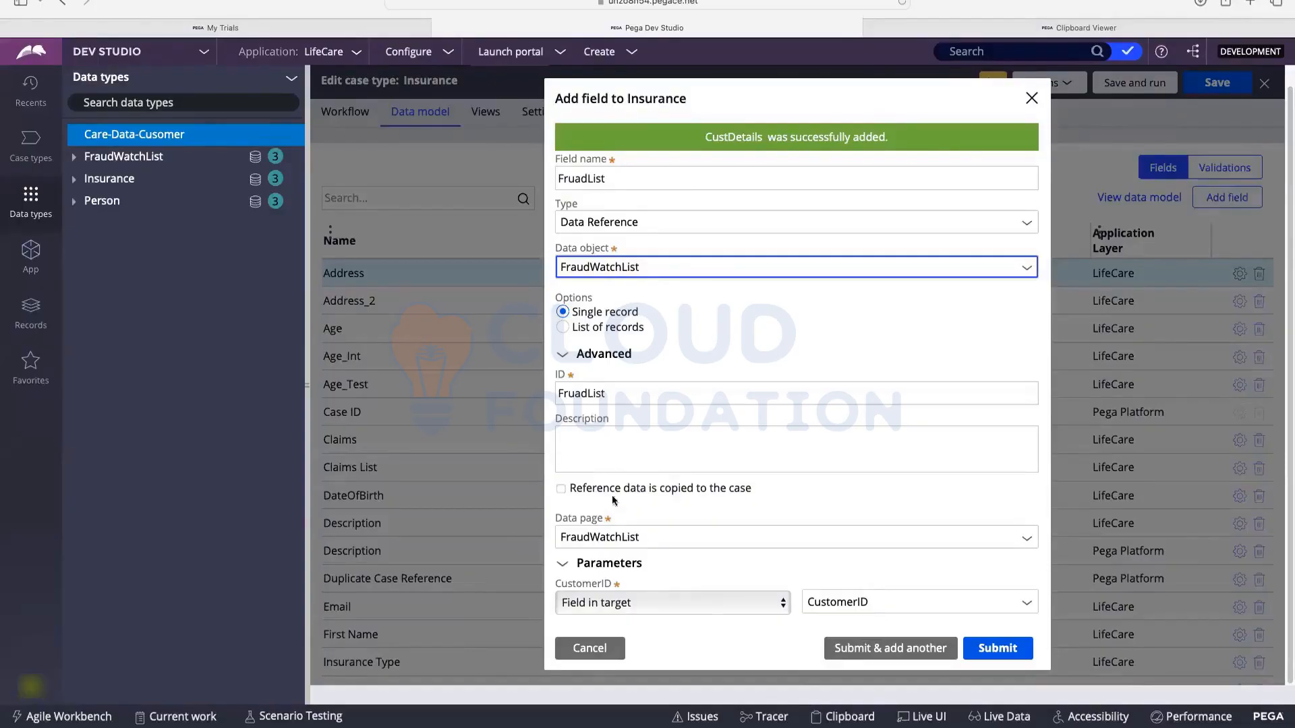
click(998, 652)
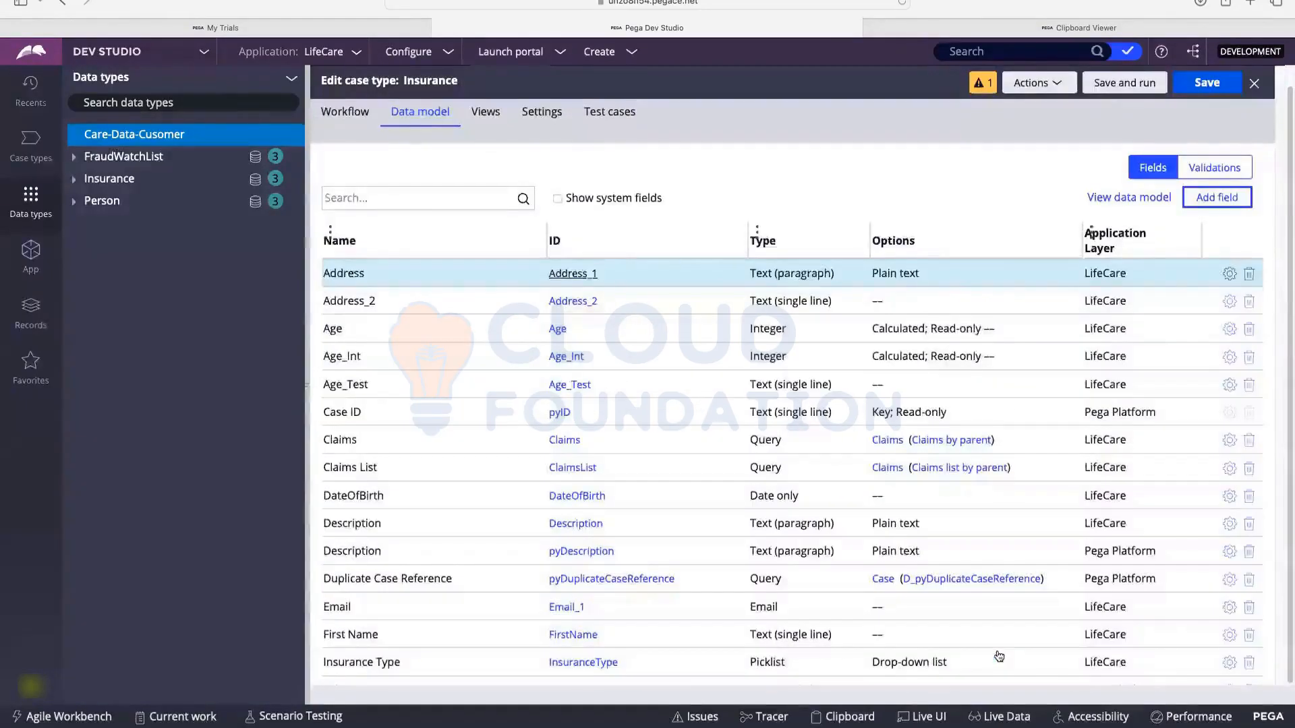
Step: Check CustDetails and FruadList in the data model, then open Personal Details' views
scroll(431, 358, down, 5)
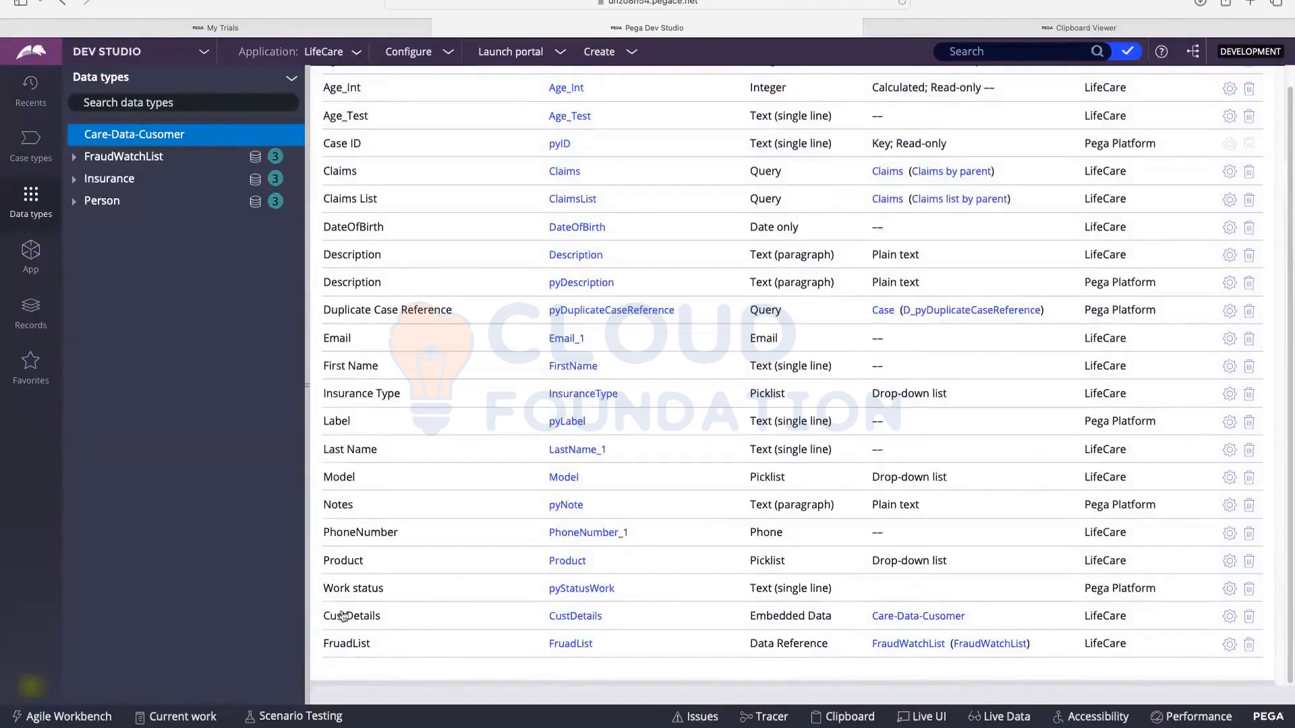
scroll(343, 616, up, 5)
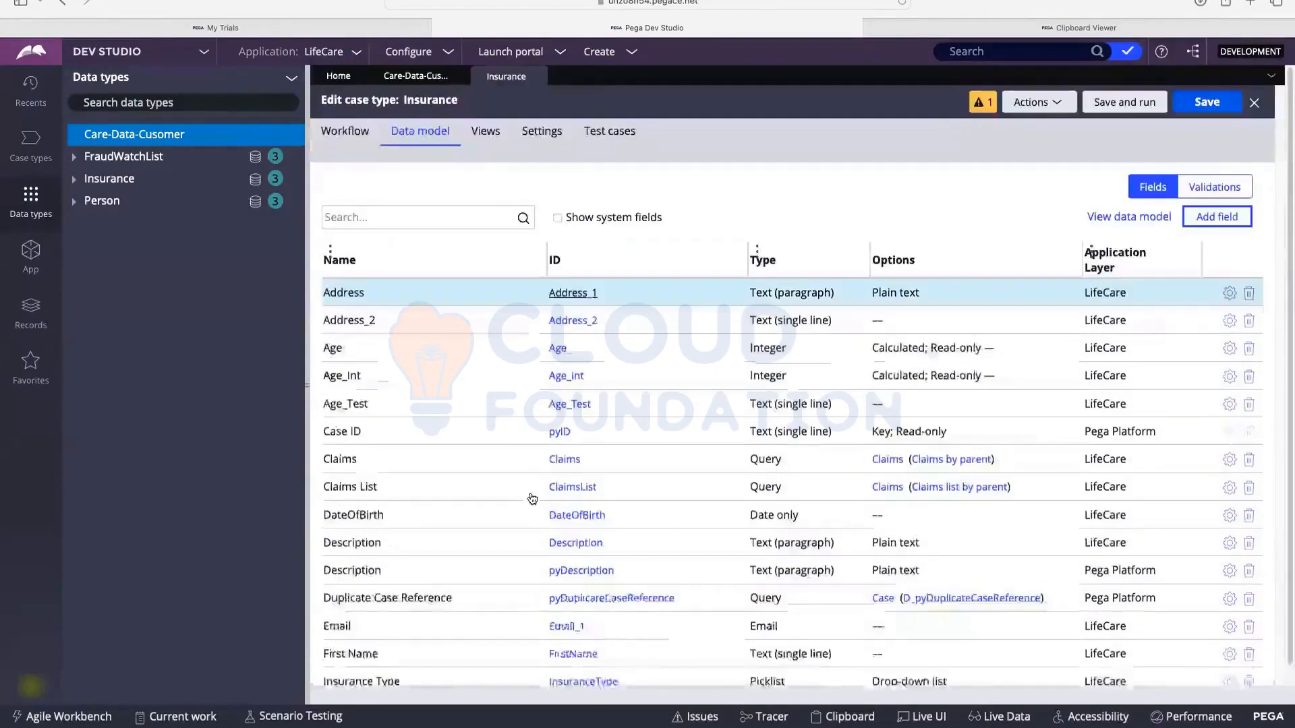
click(346, 132)
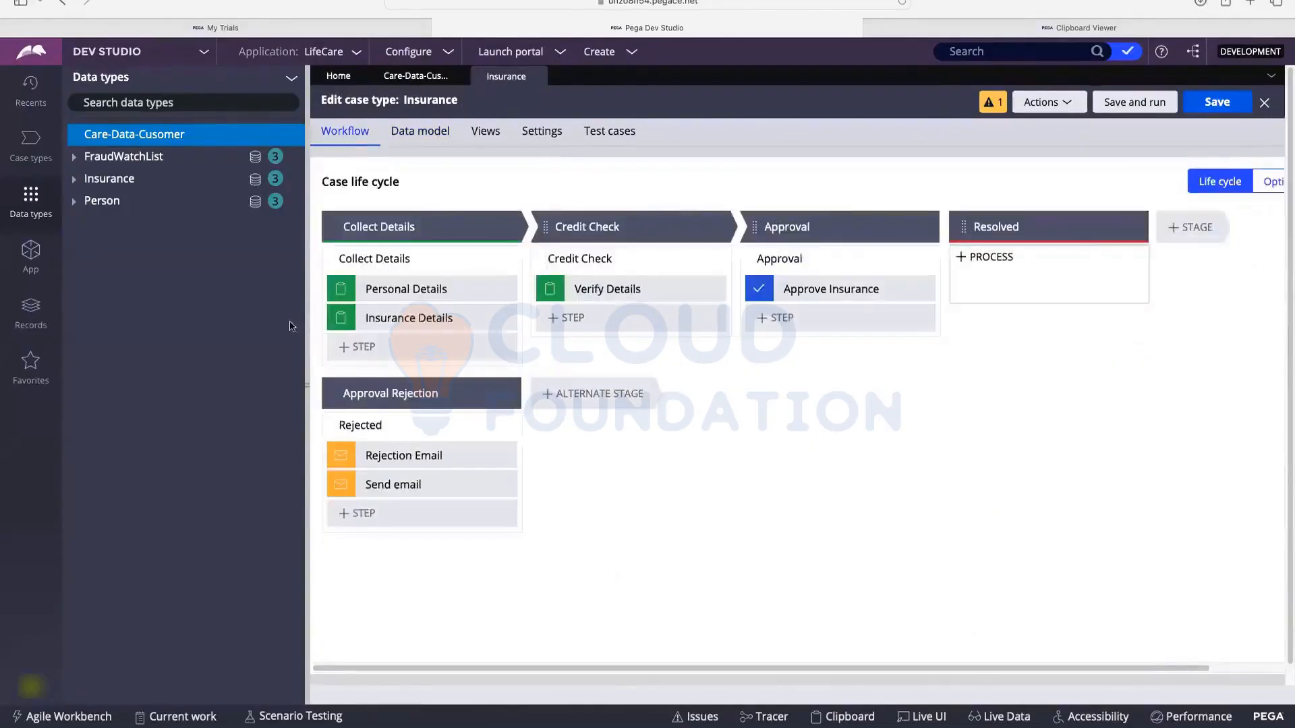
click(425, 289)
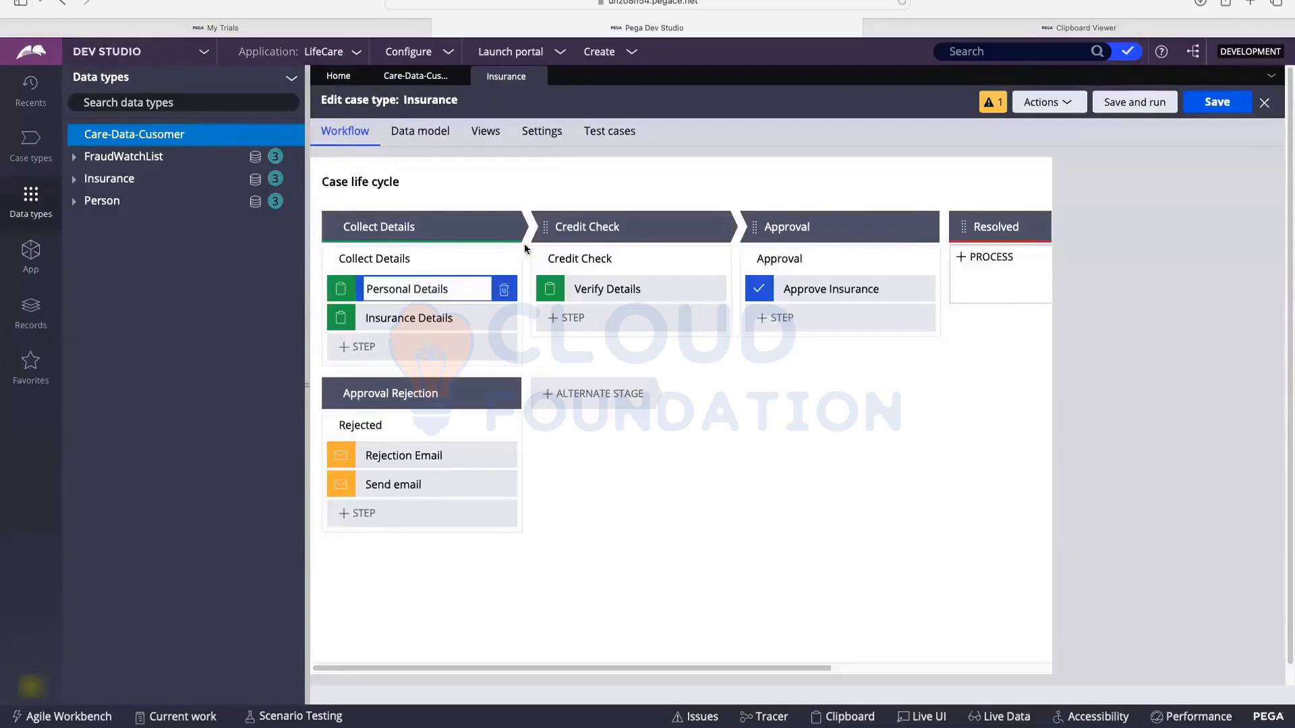
click(493, 131)
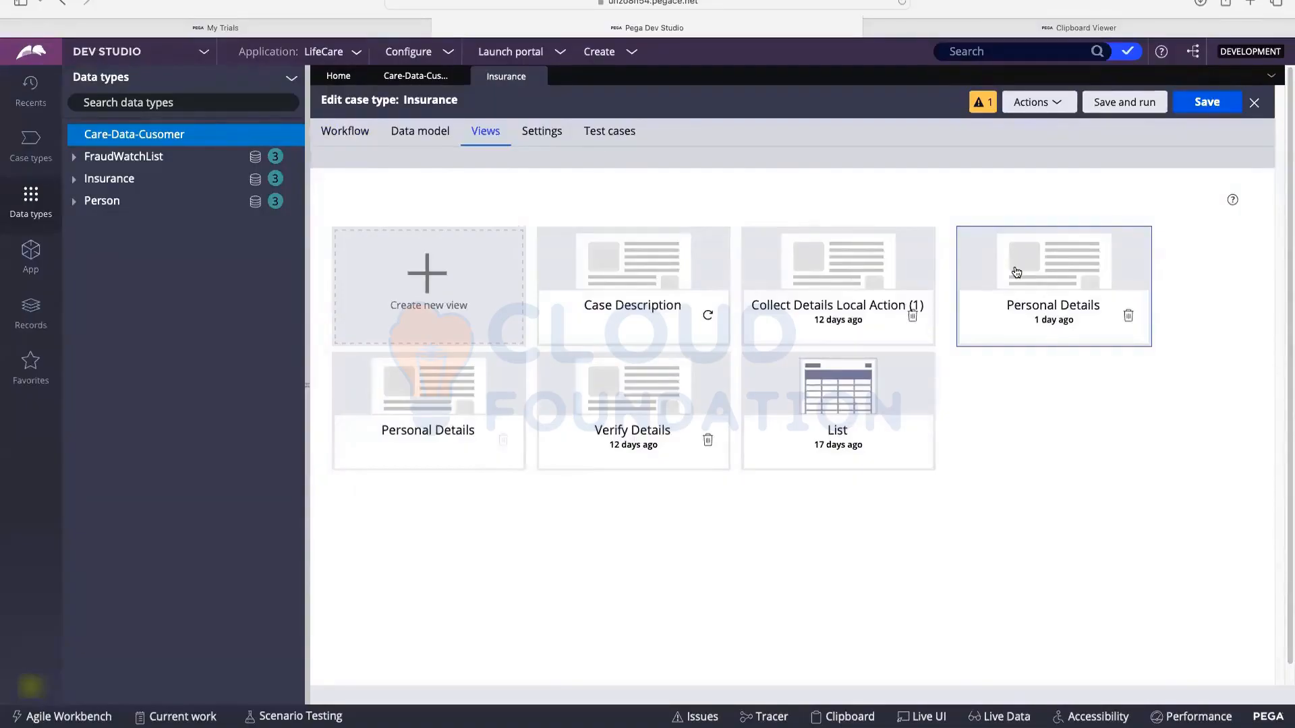
Step: Remove First Name, Last Name, PhoneNumber, DateOfBirth, Product, Model, Age and Email from Personal Details
click(1017, 272)
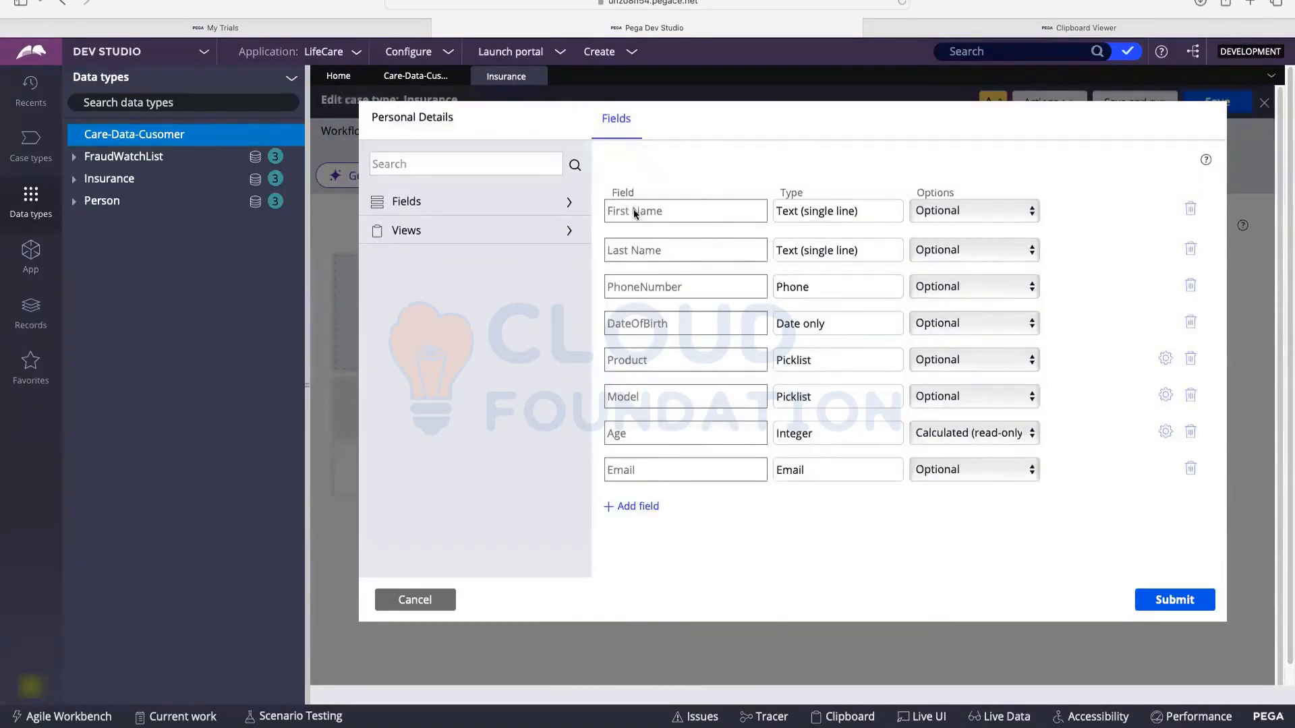
click(1191, 211)
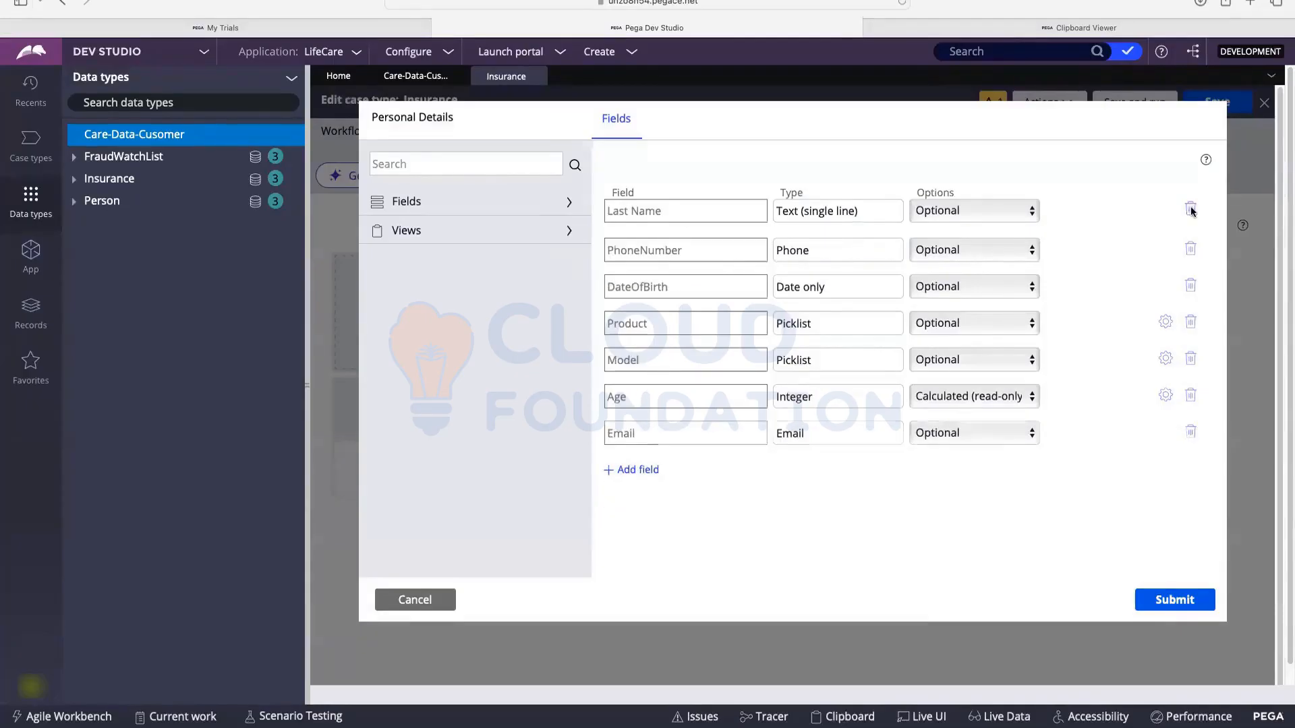
click(1190, 211)
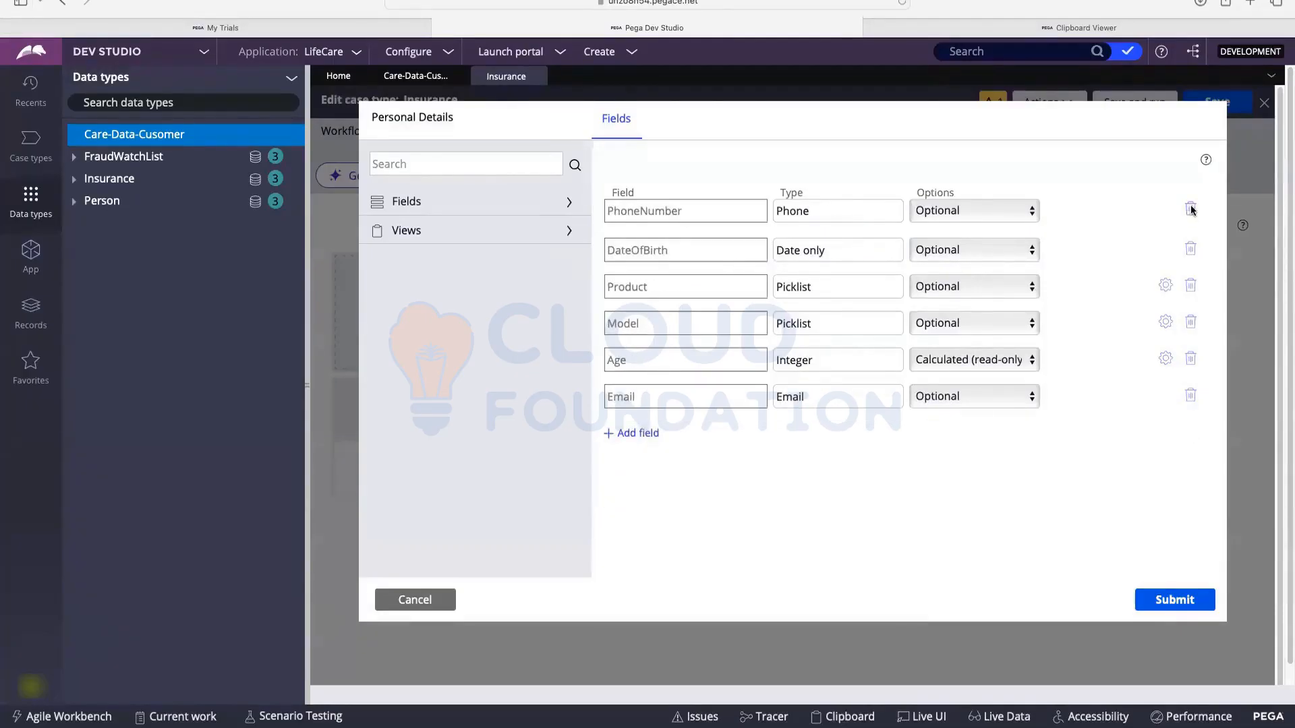
click(1190, 210)
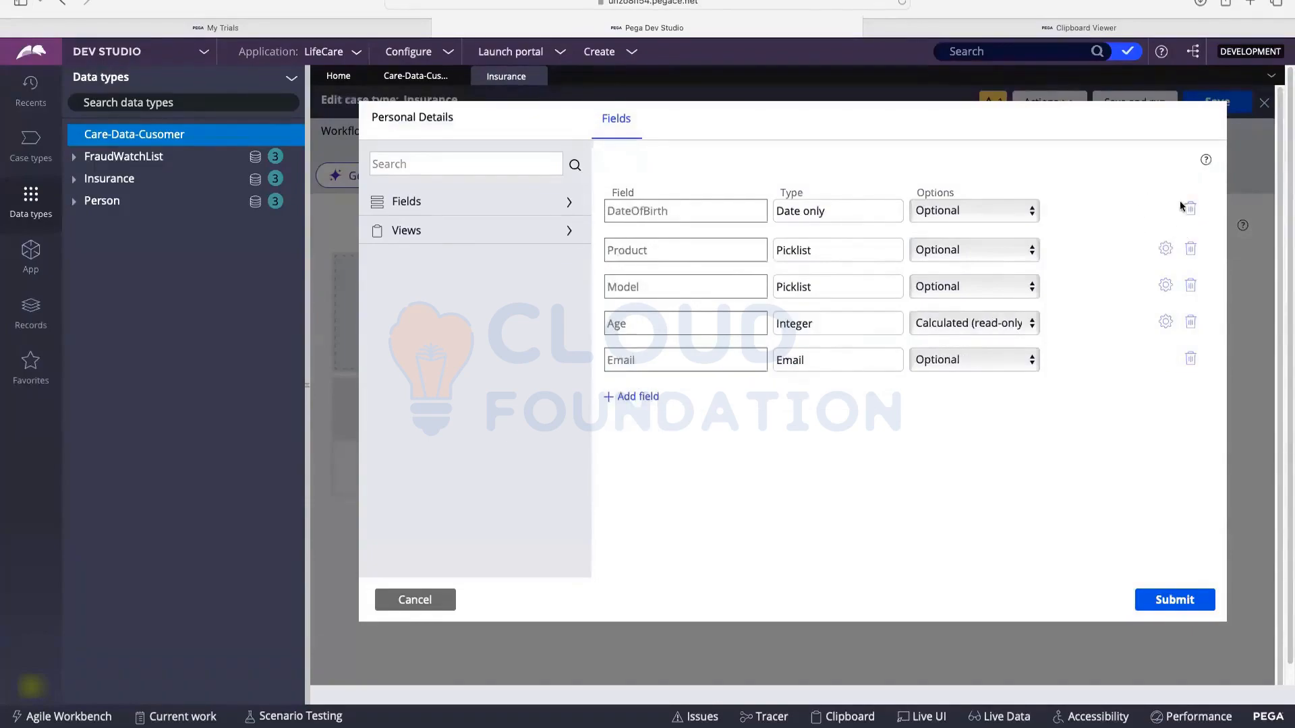
click(1190, 210)
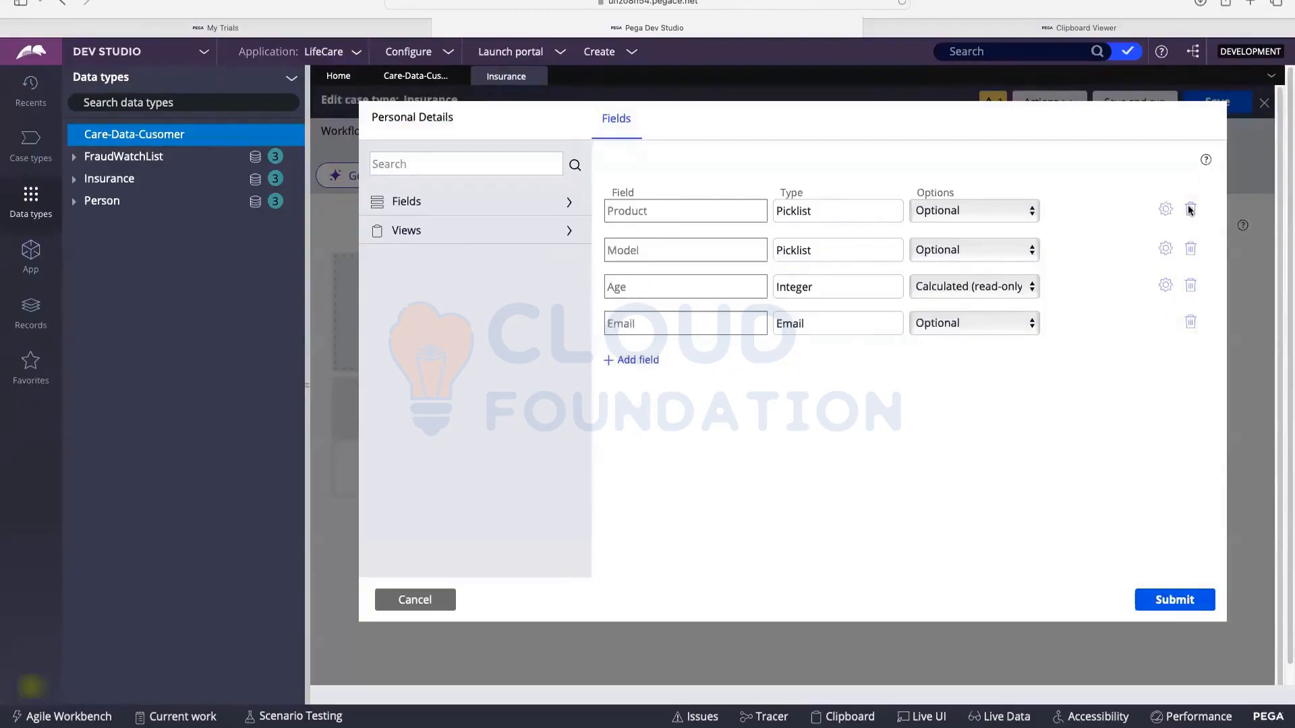
click(1191, 211)
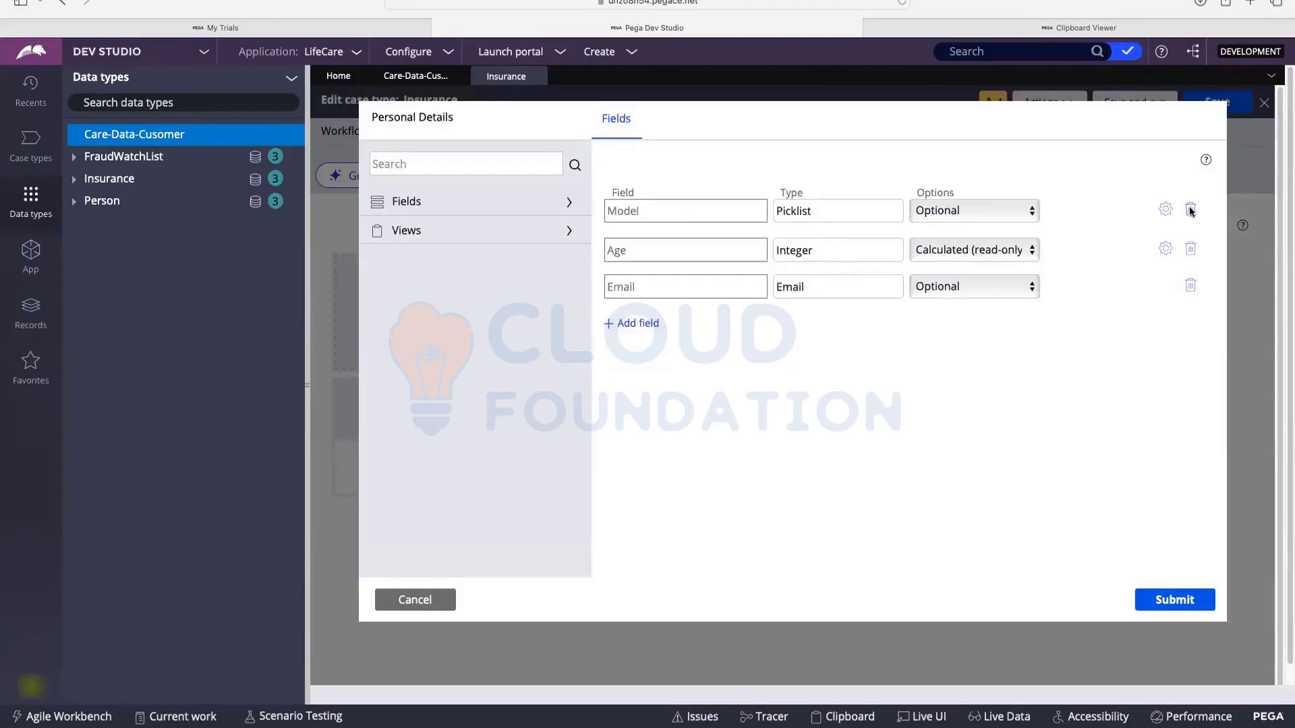
click(1191, 210)
click(1191, 210)
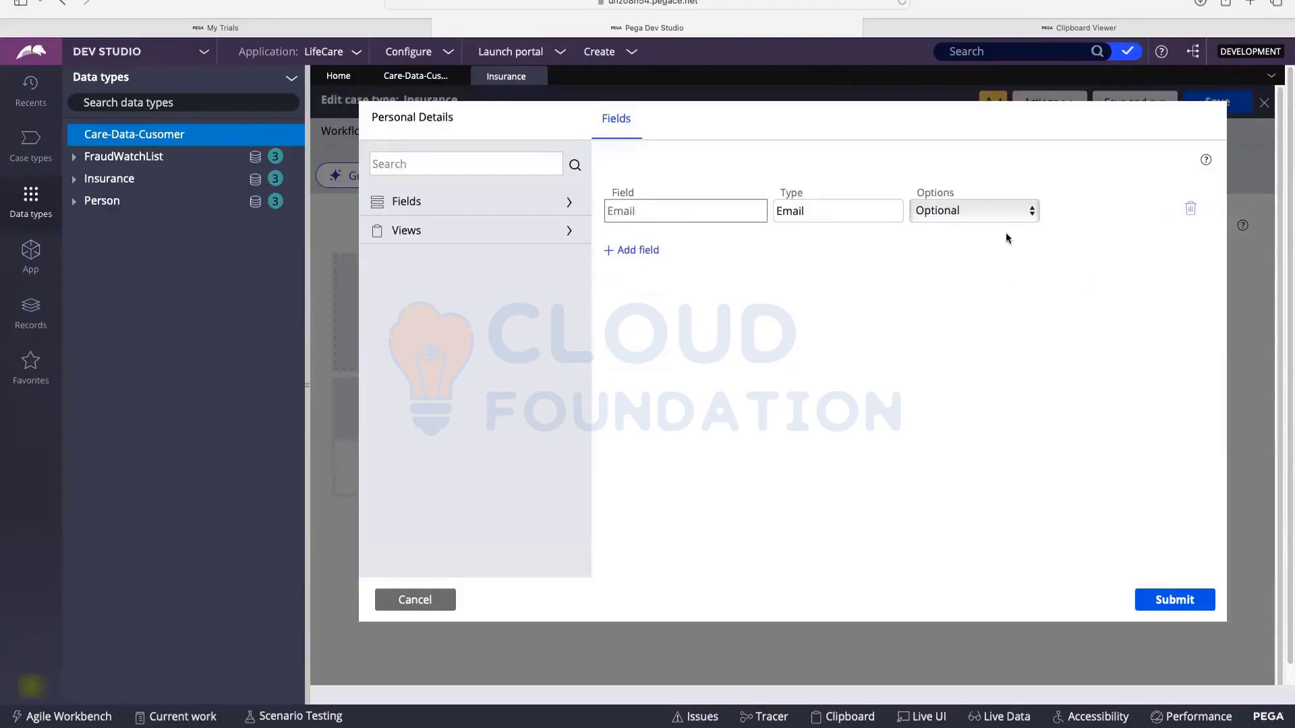
click(1191, 211)
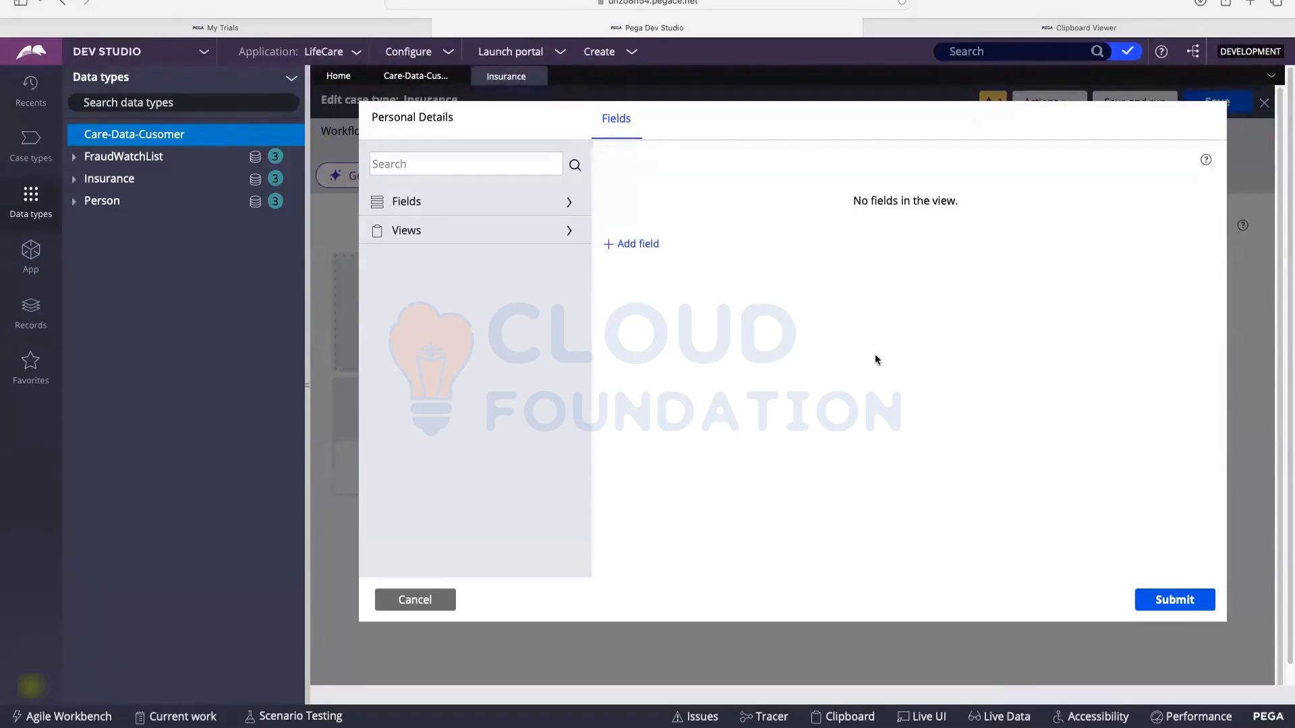
Step: Add CustDetails to the Personal Details view, displayed through CustomerView
click(420, 206)
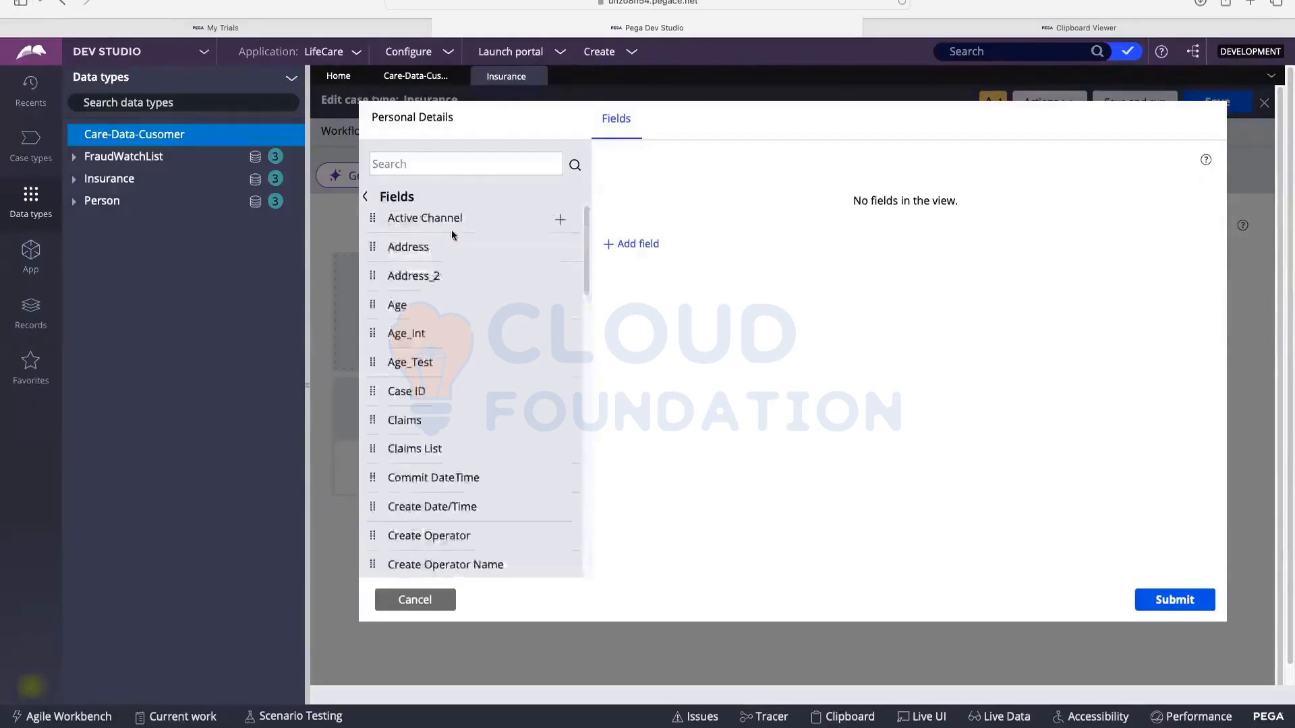
scroll(455, 230, down, 2)
scroll(468, 272, down, 2)
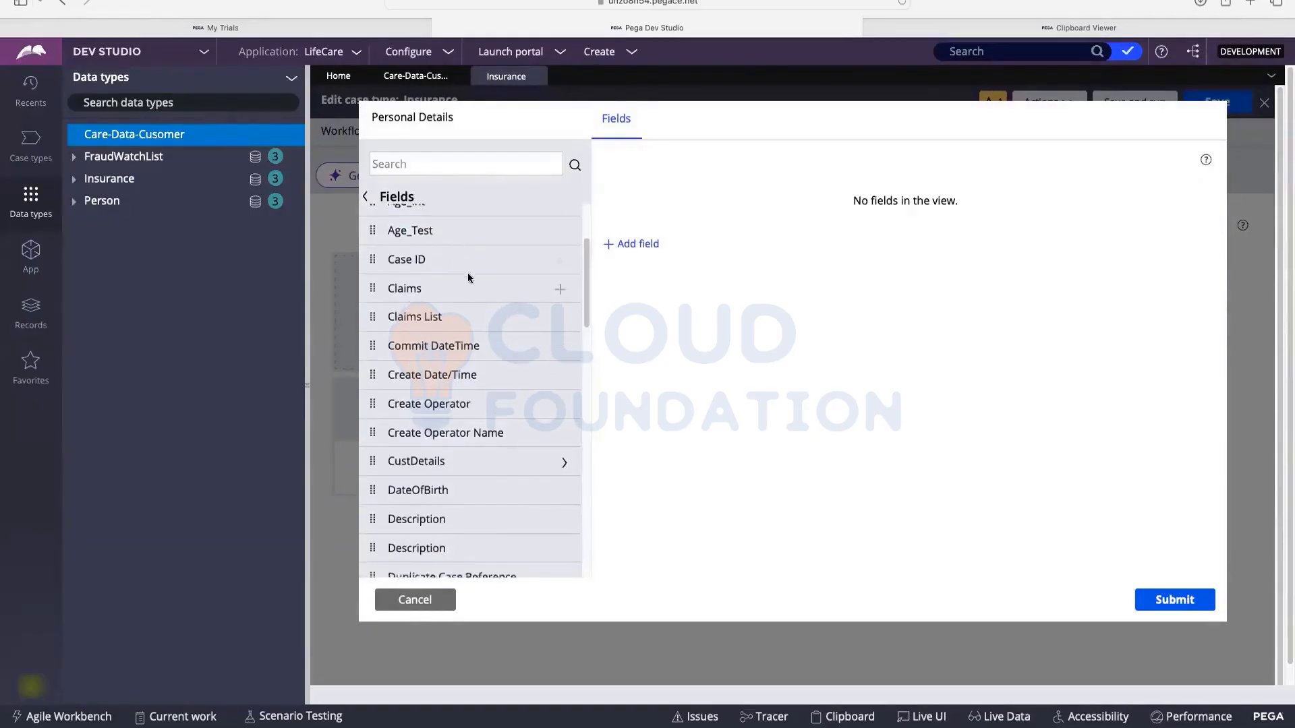
scroll(470, 281, down, 1)
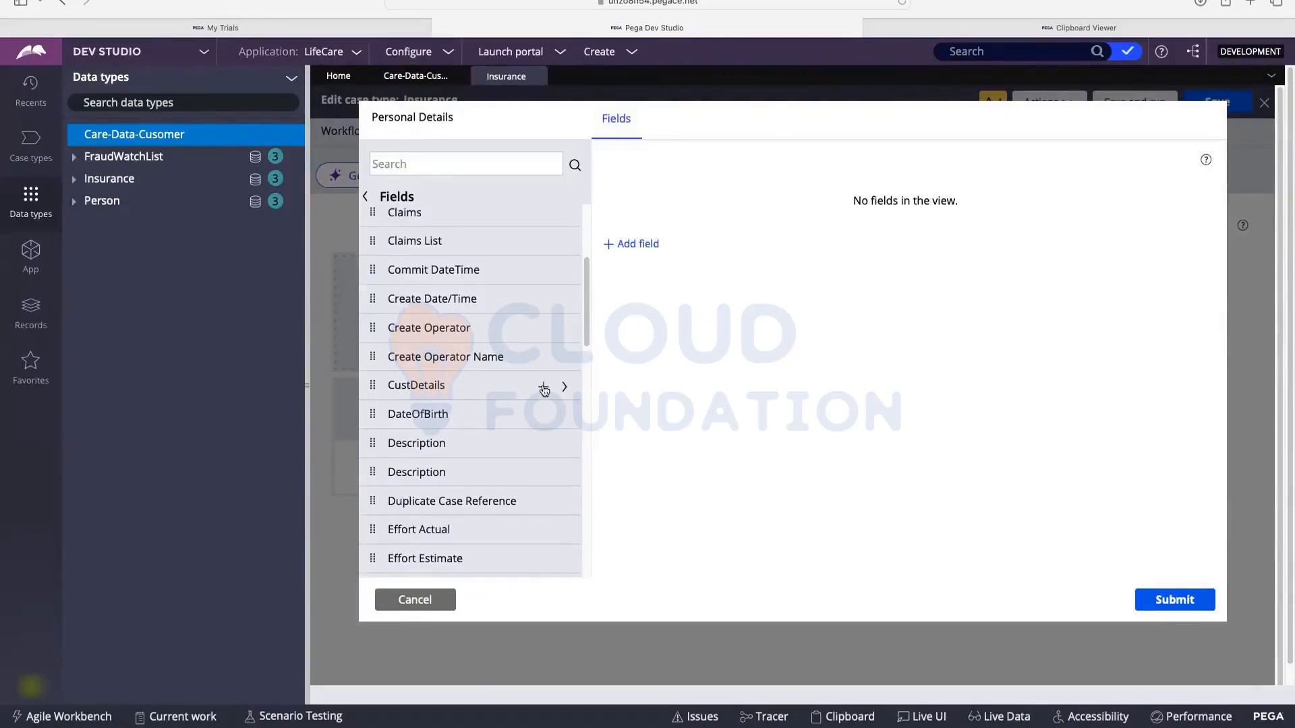
click(544, 388)
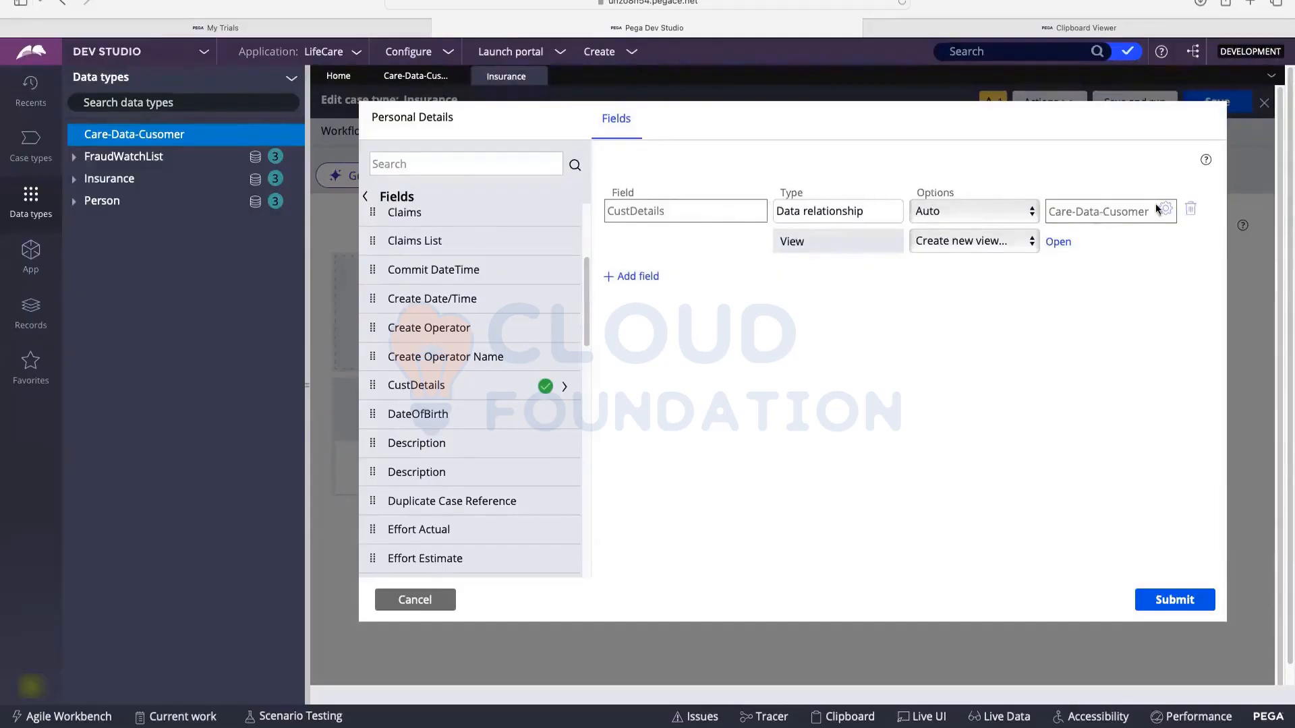
click(959, 241)
click(957, 257)
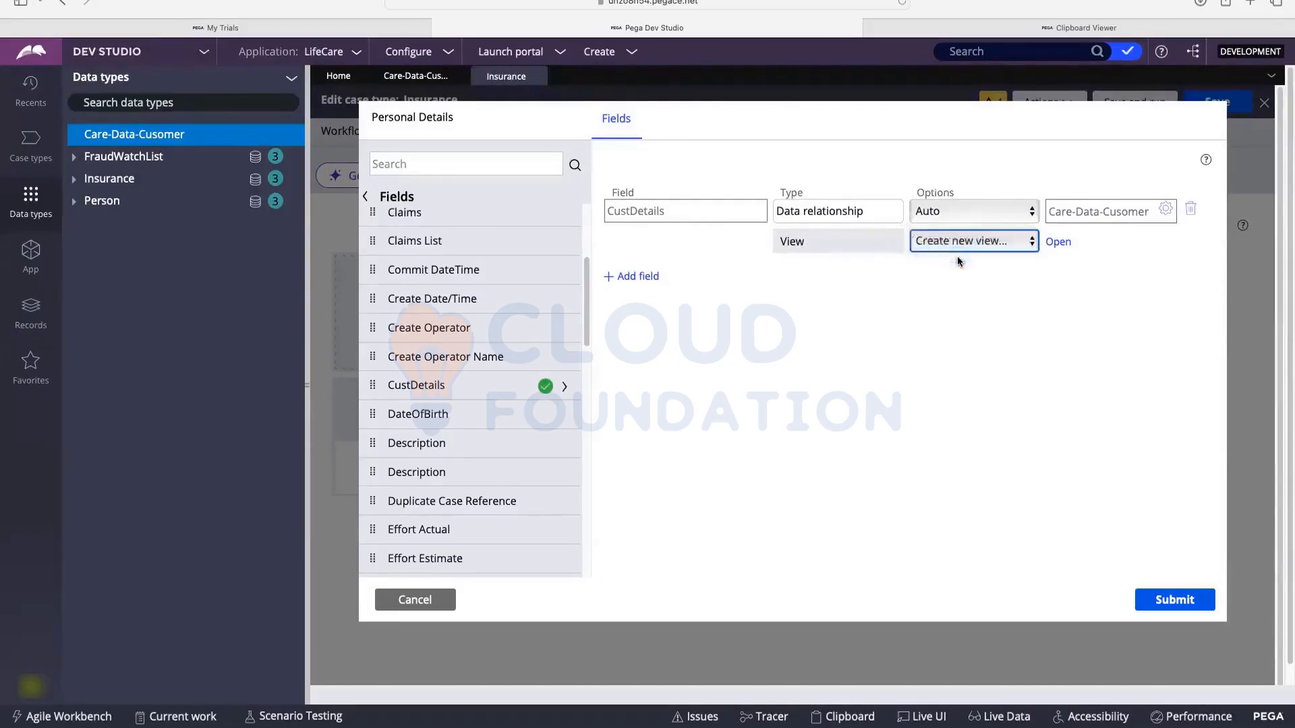
Step: Check CustomerView on the customer data type, then return and scroll down to FruadList
click(119, 138)
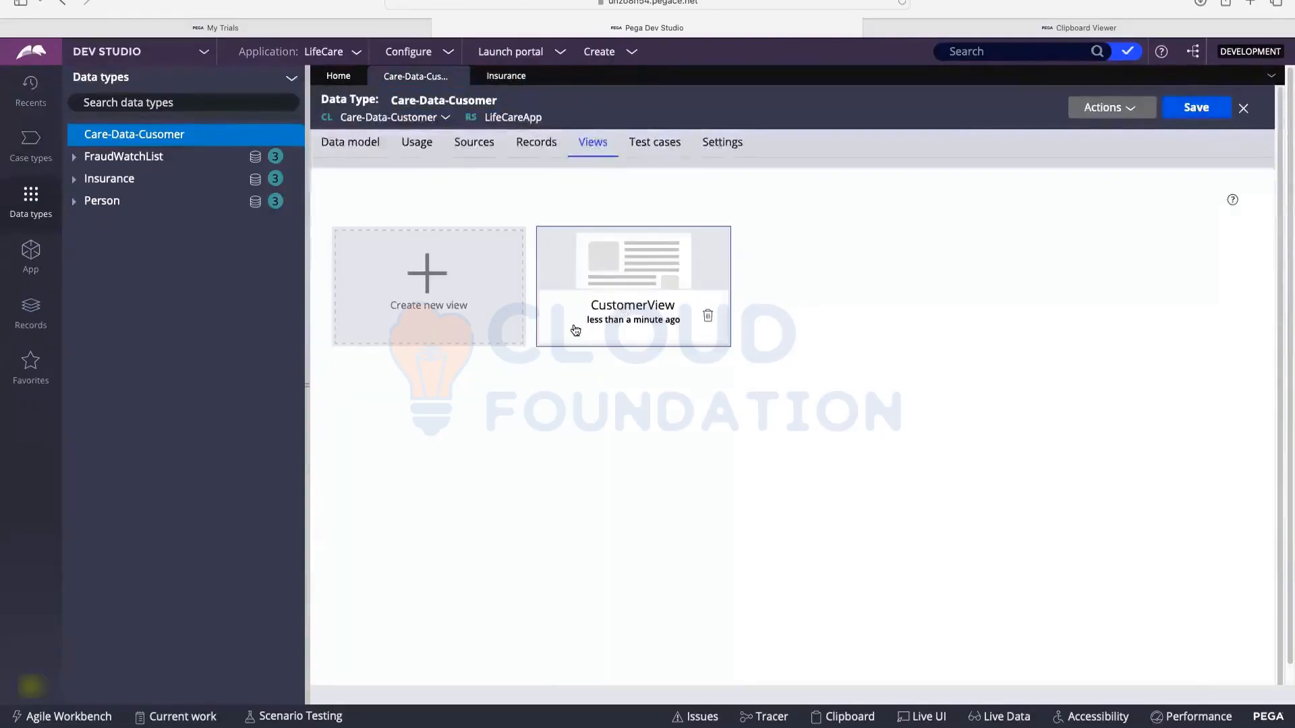
click(506, 76)
key(Tab)
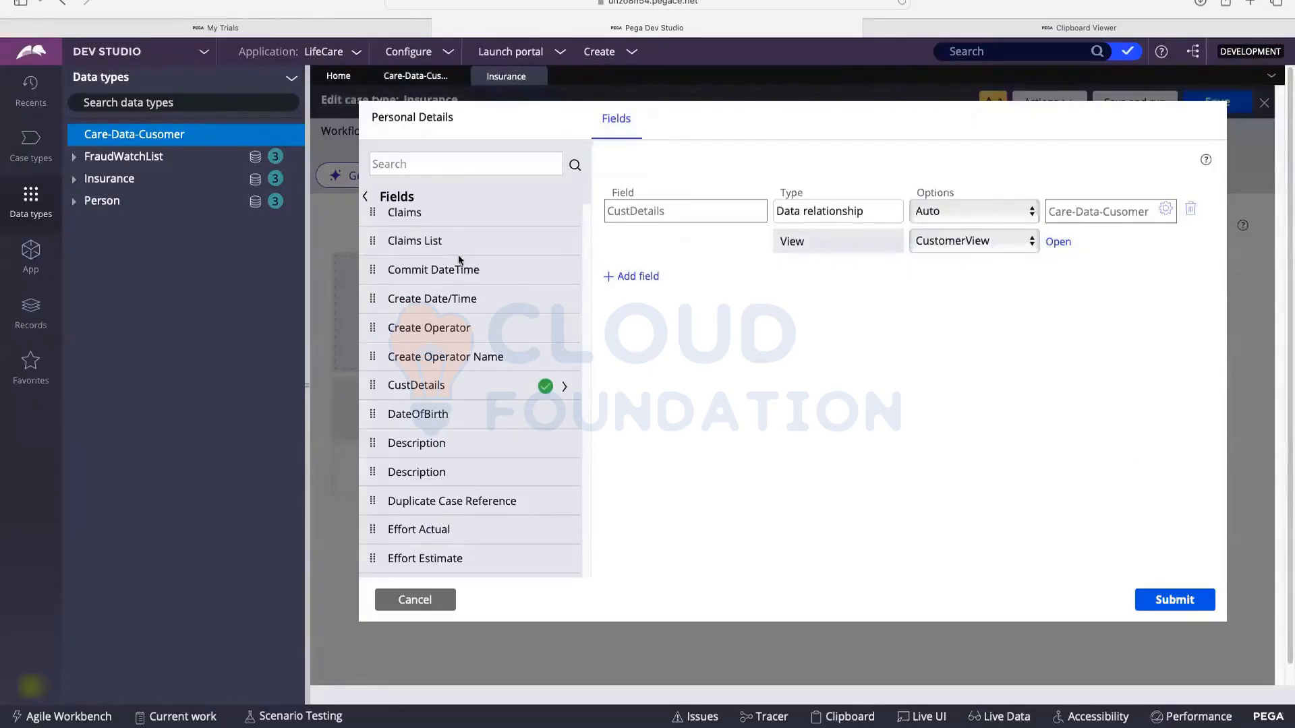
scroll(501, 252, down, 1)
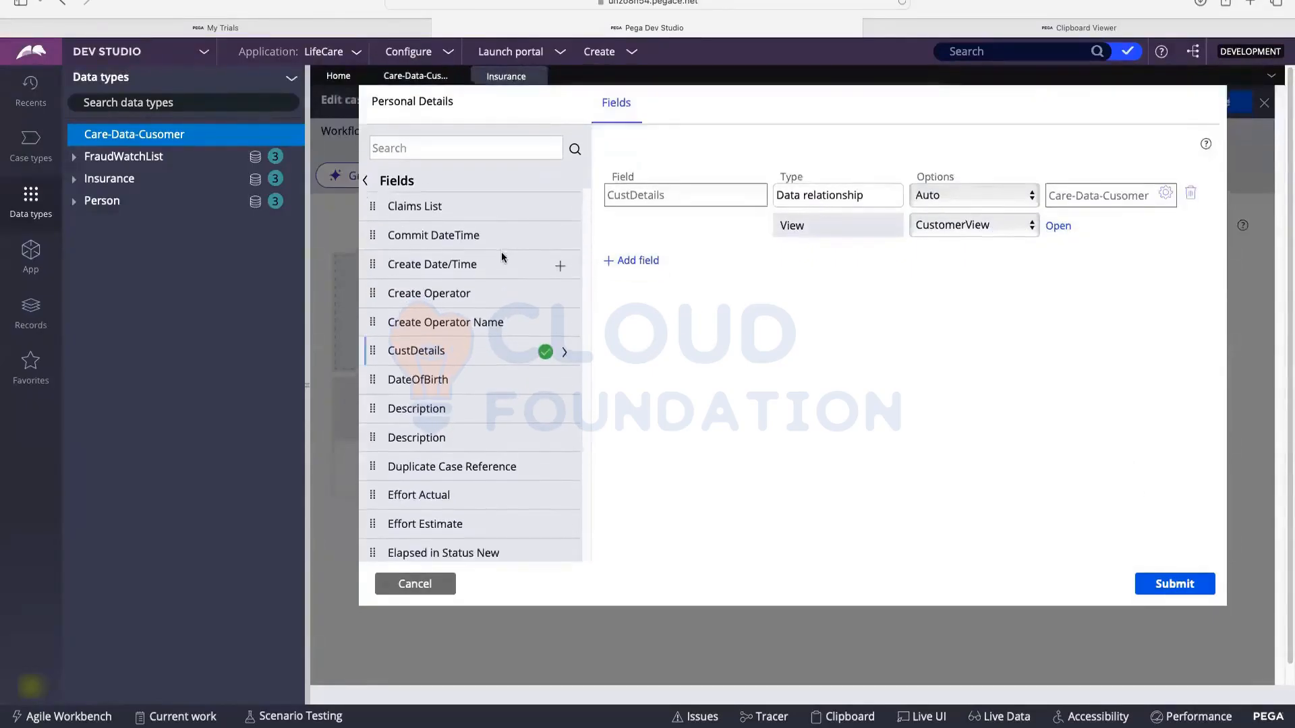
scroll(501, 256, down, 7)
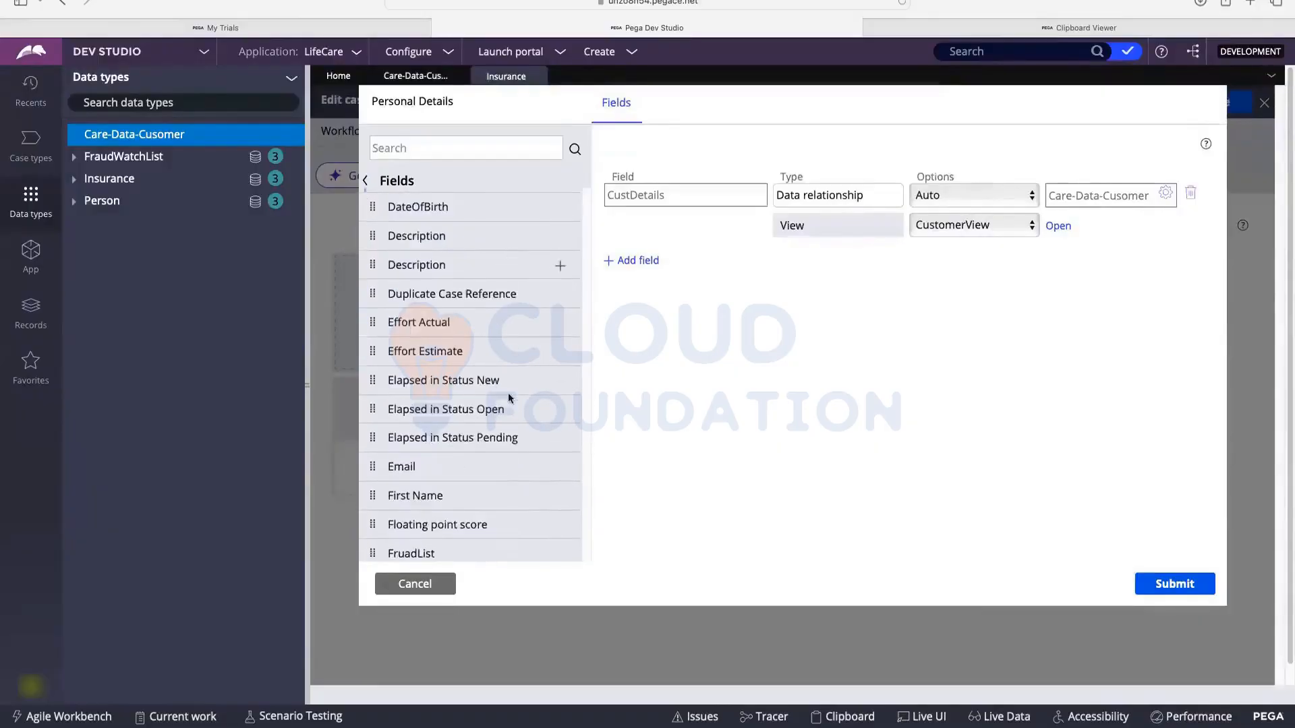
mouse_move(429, 523)
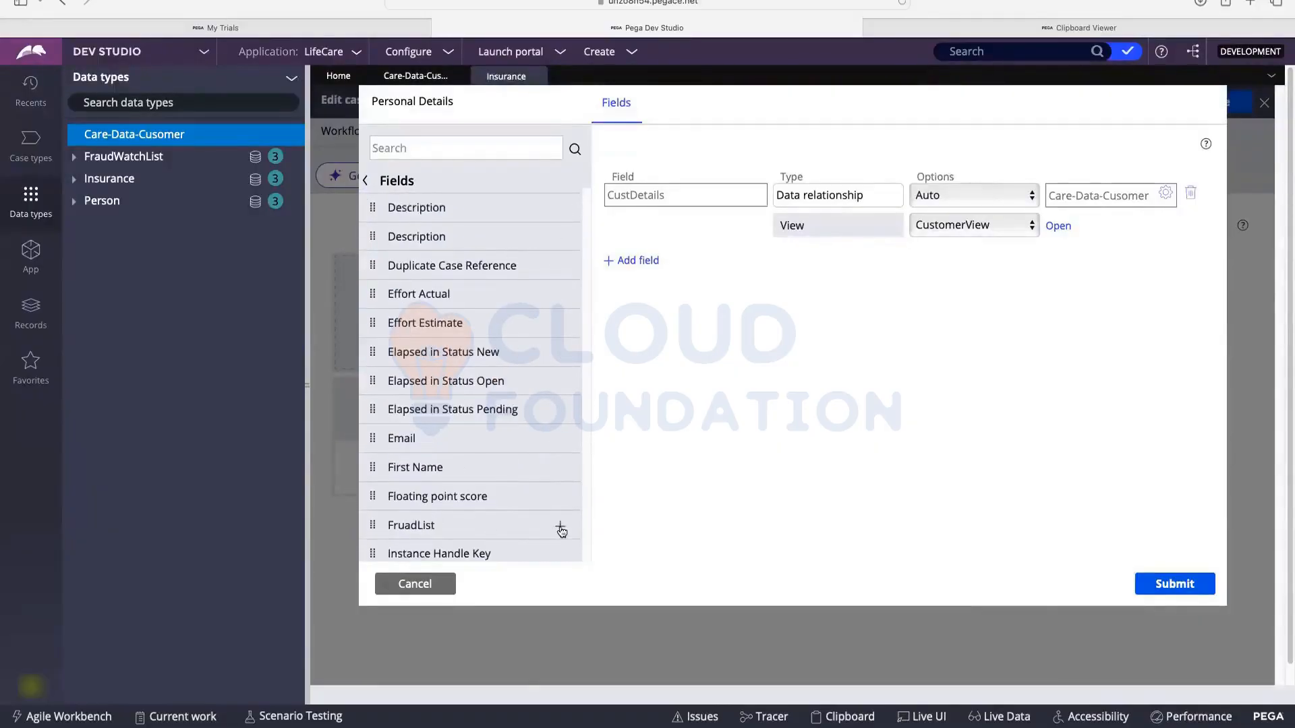
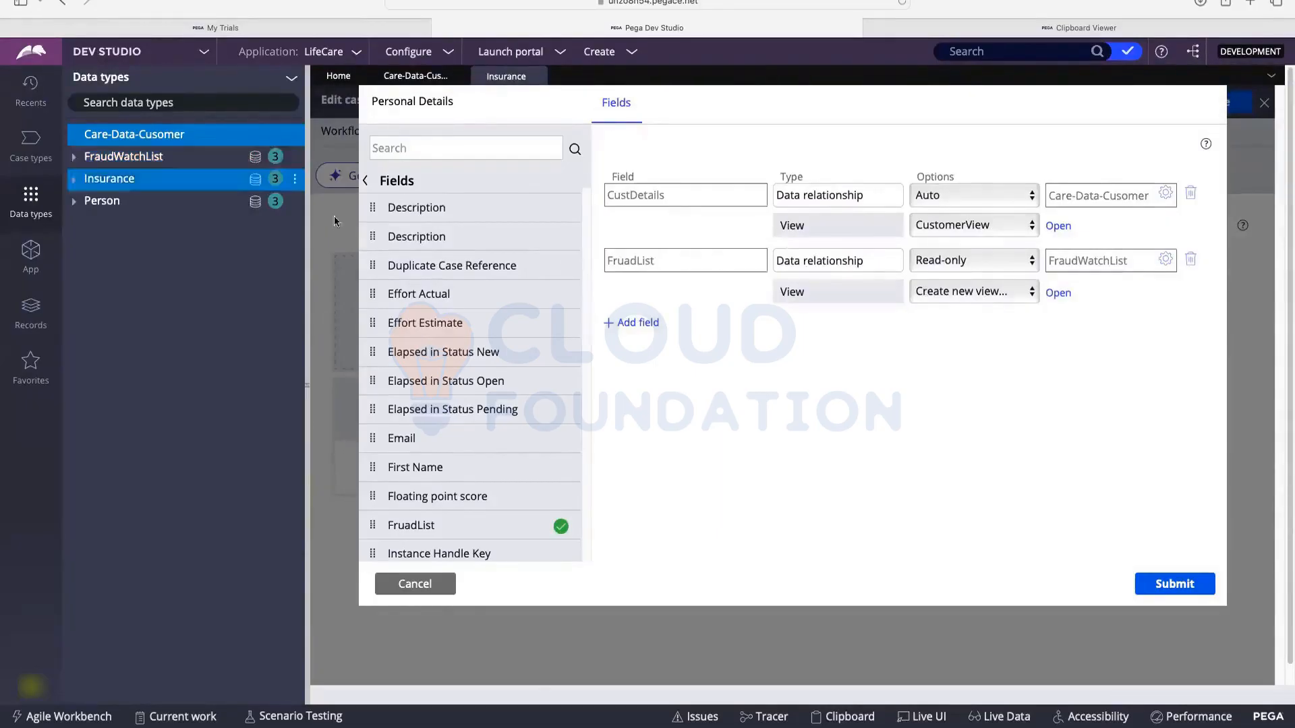
Step: Set the FruadList relationship to display FraudListView and submit the Personal Details view
click(970, 291)
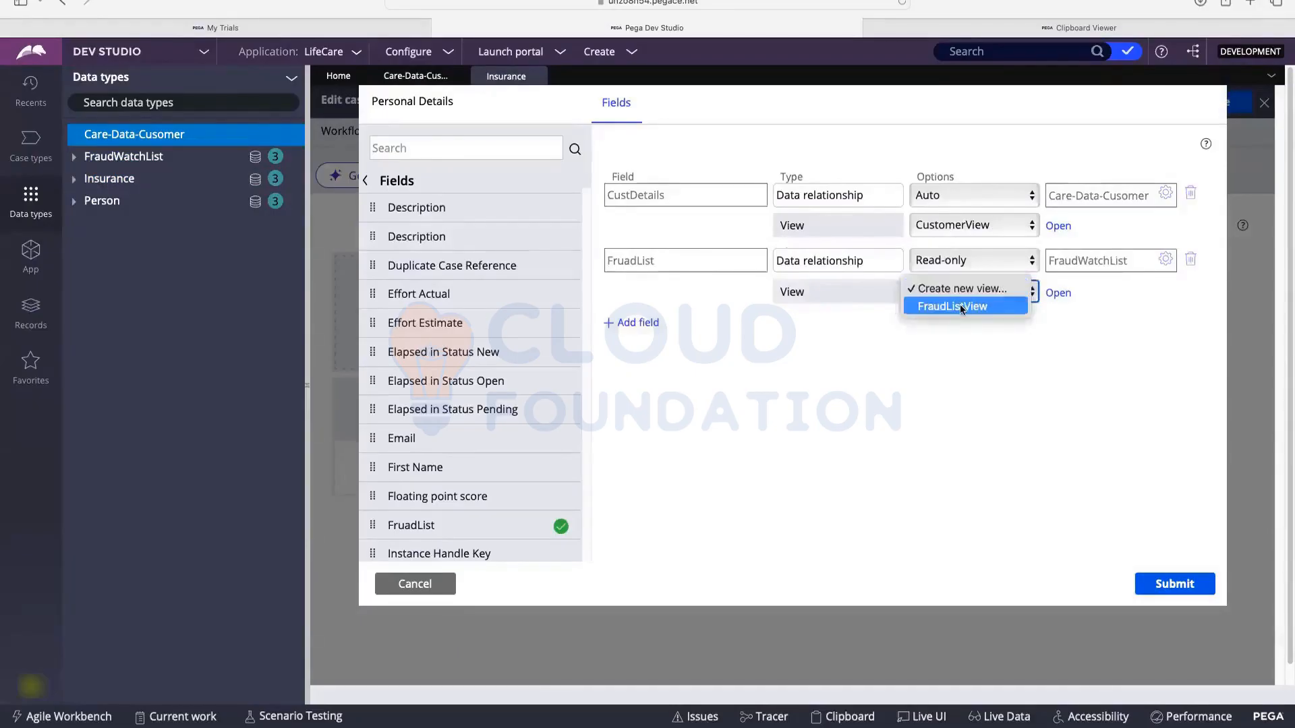
click(960, 306)
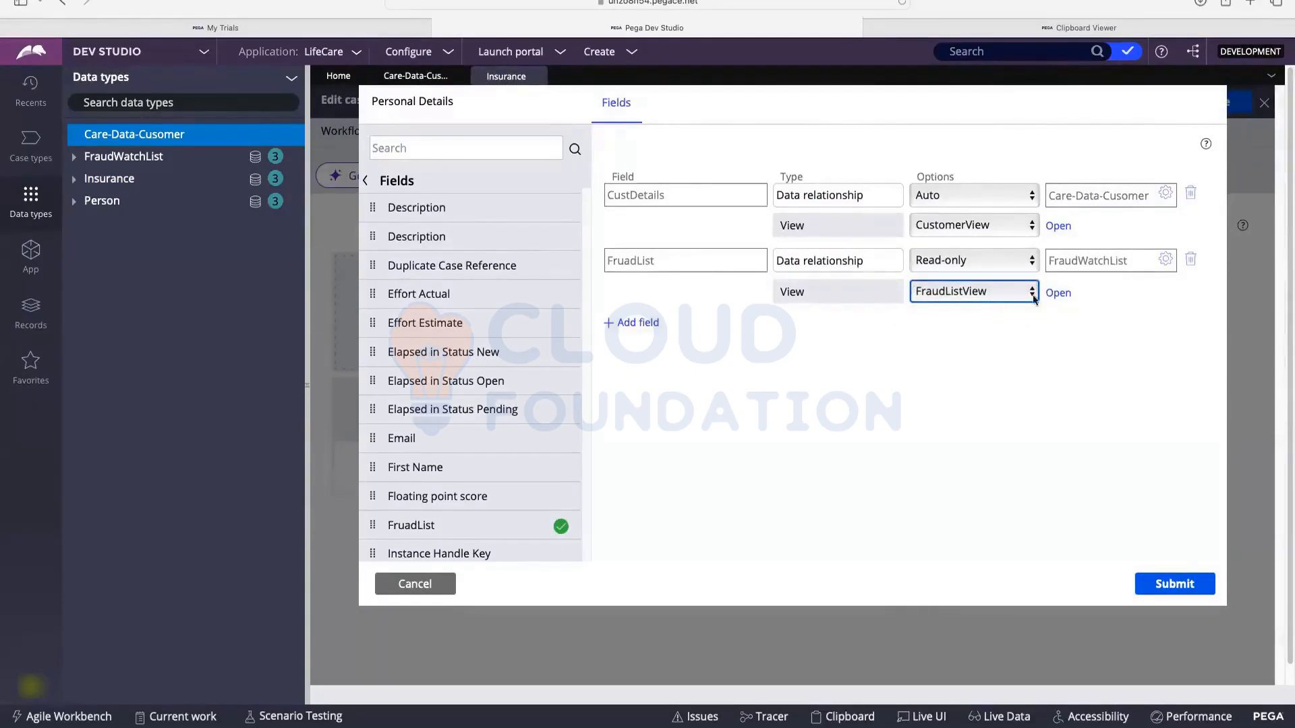
click(1166, 582)
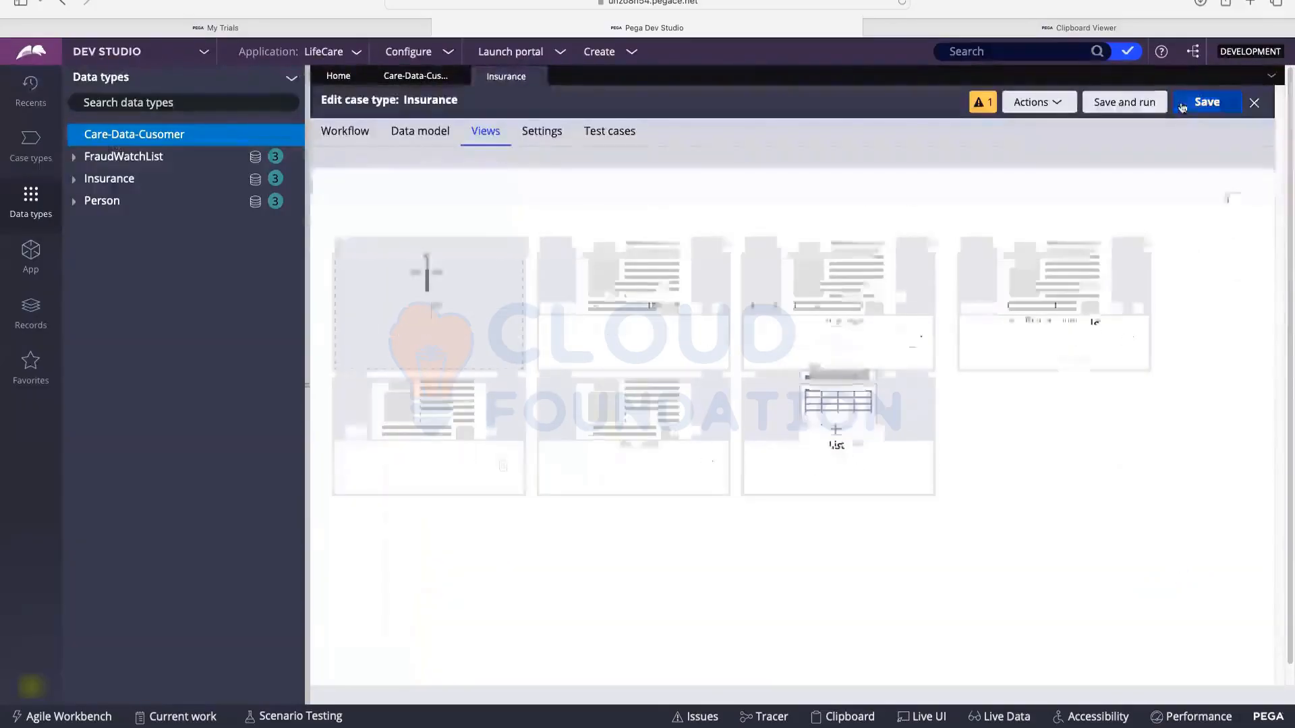
Step: Save the Insurance case type and create a new Insurance case, I-13001
click(1207, 102)
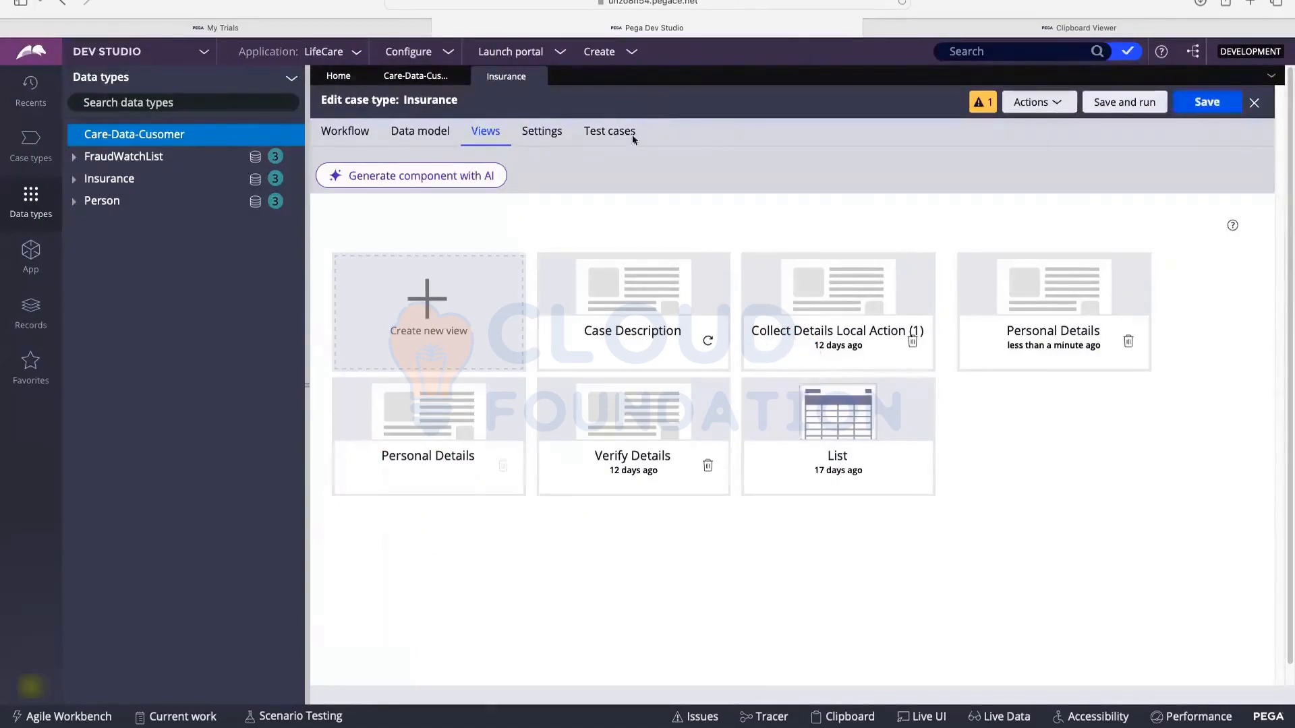
click(609, 52)
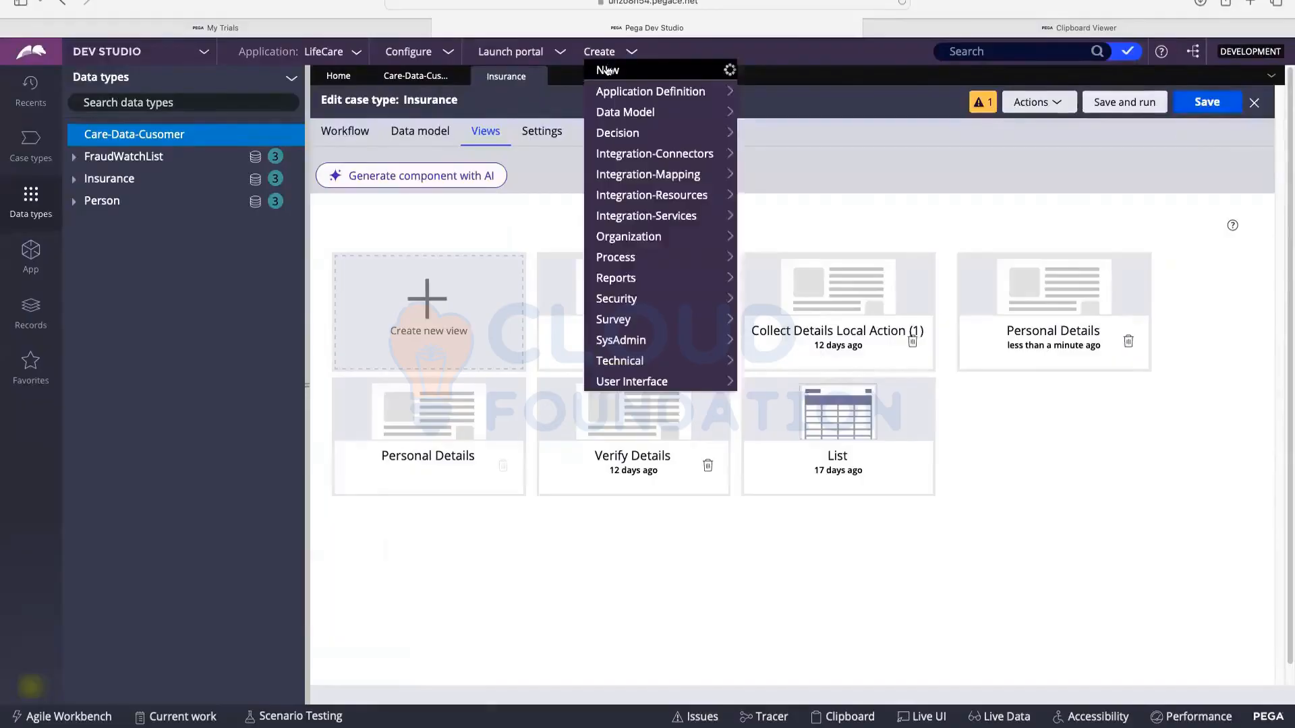
mouse_move(726, 71)
click(764, 71)
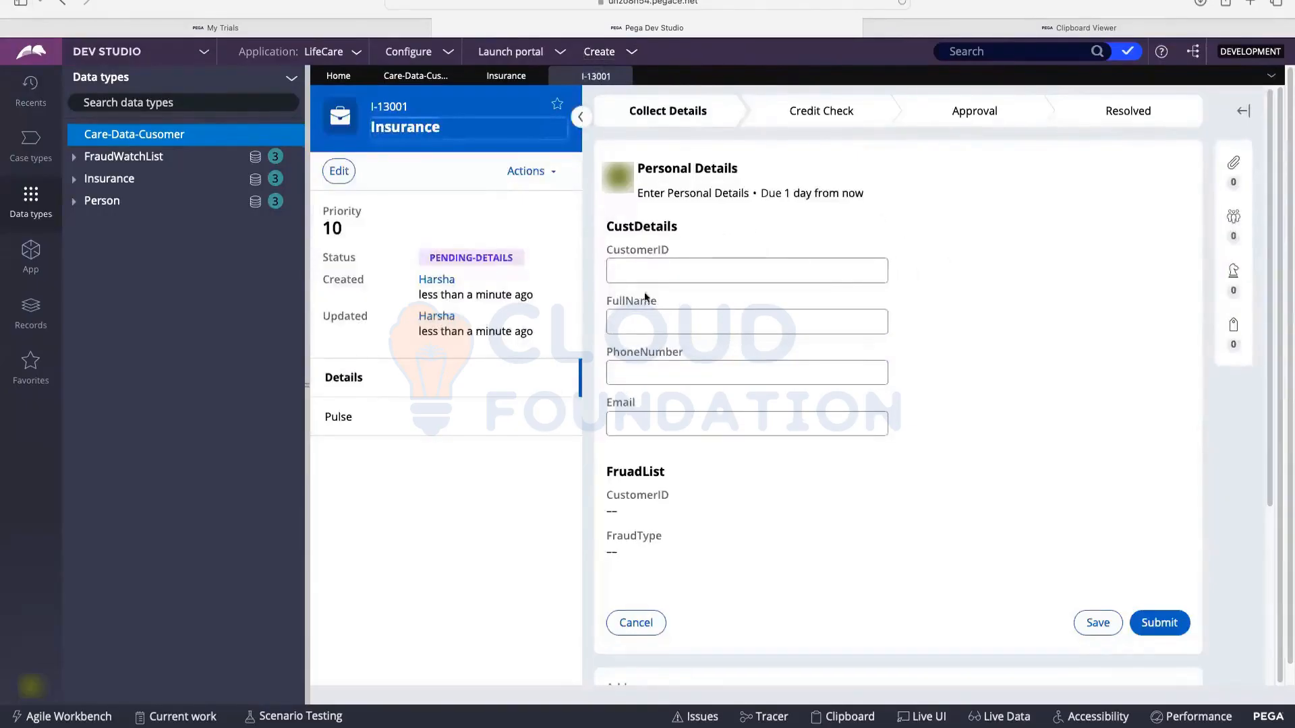
Step: Step through the CustomerID, FullName and Email fields, then open the Care-Data-Cusomer data type
click(631, 271)
click(640, 324)
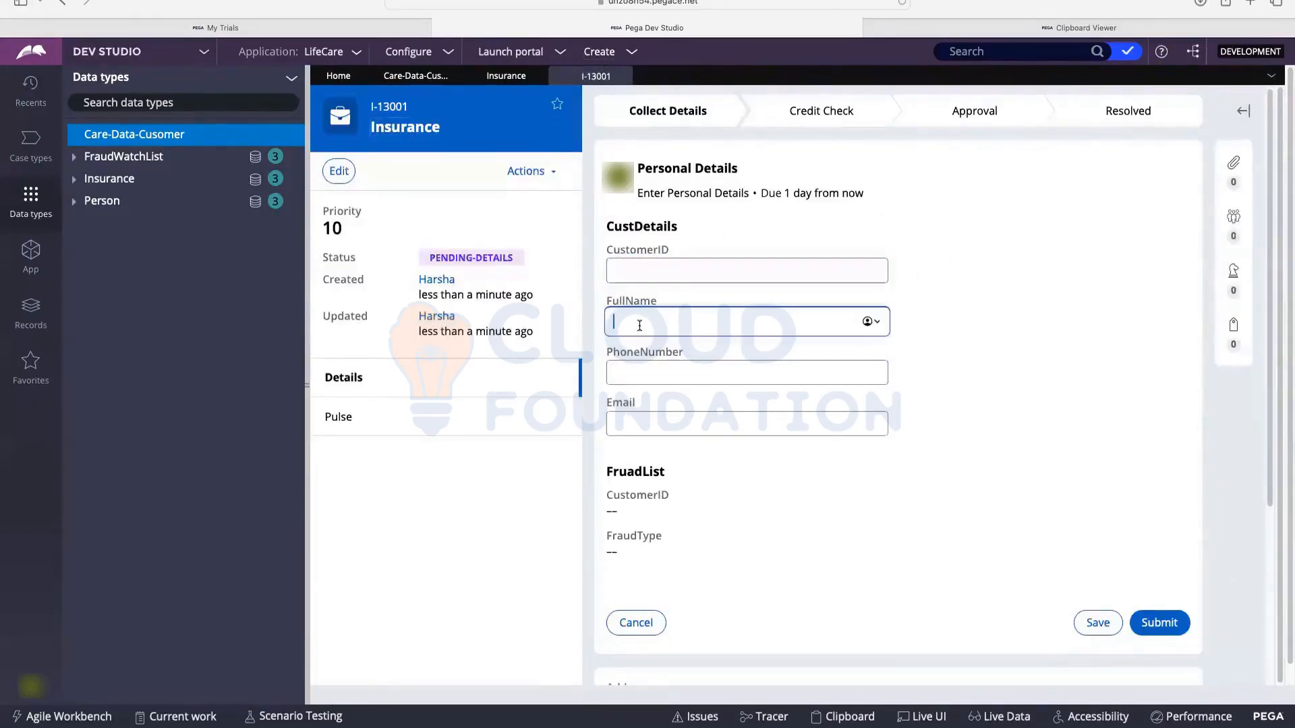
click(635, 375)
click(628, 420)
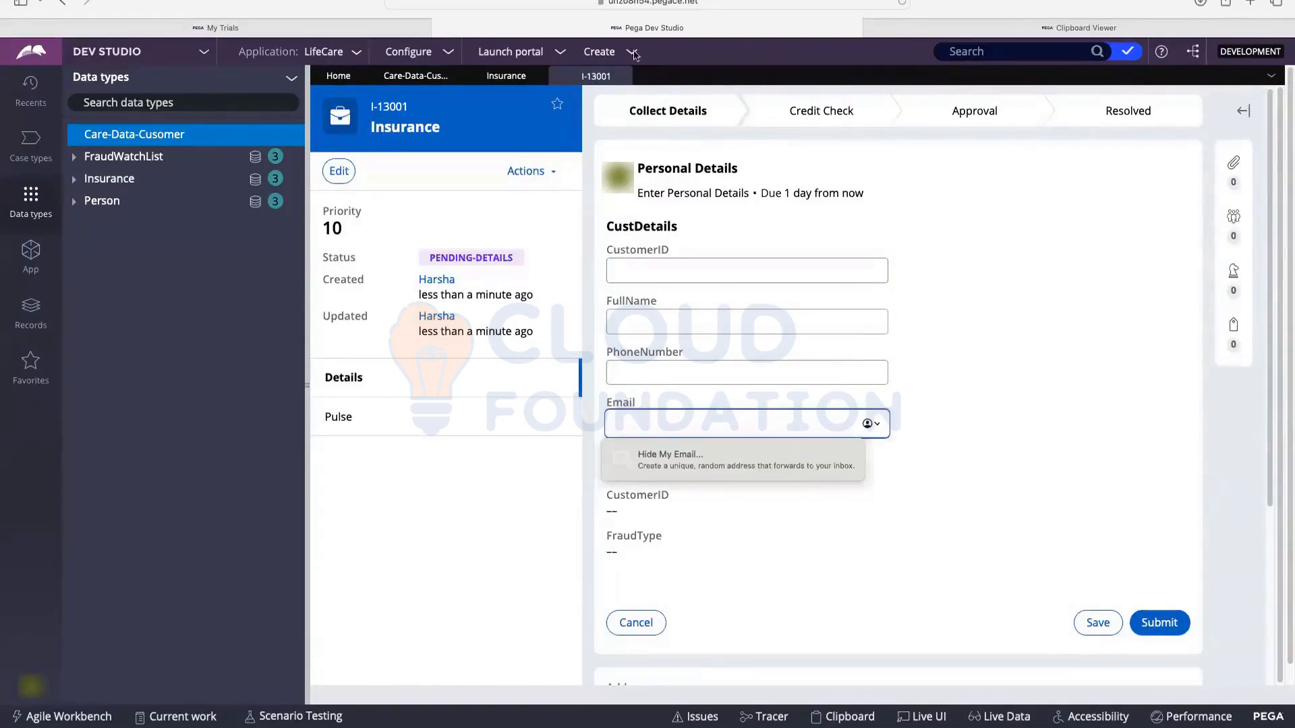
click(135, 137)
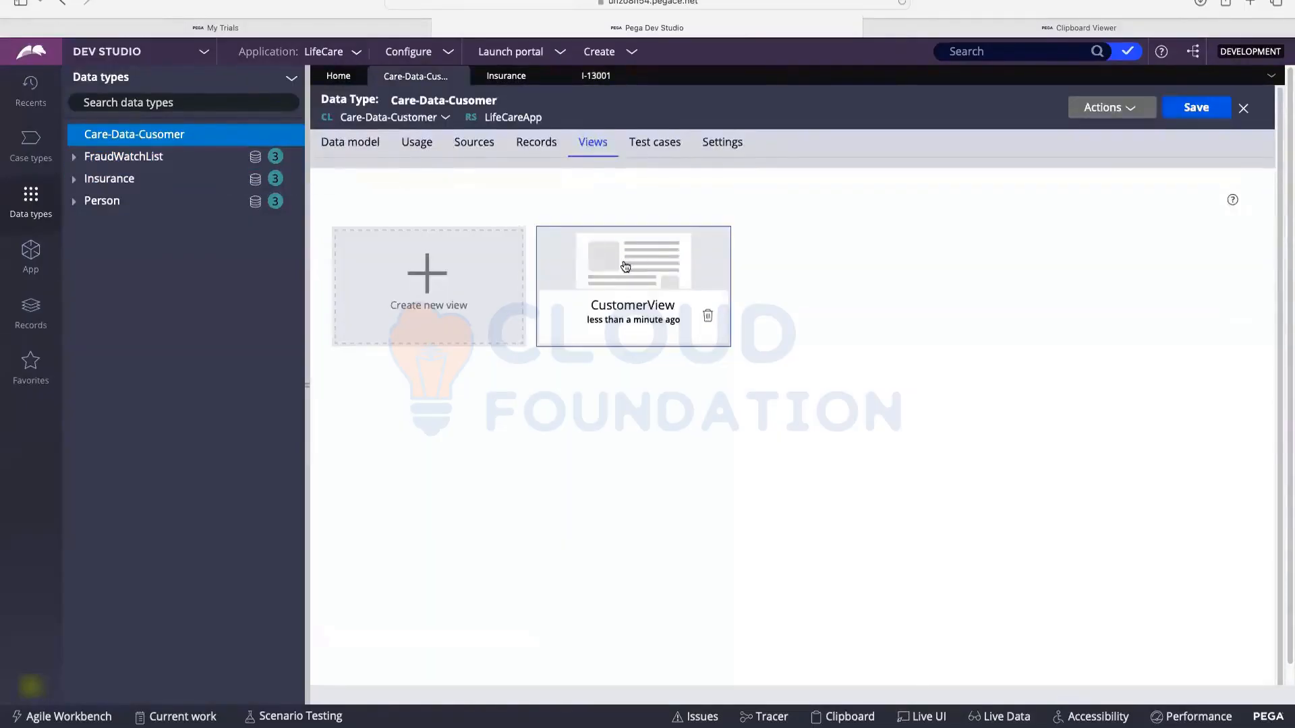
Step: Inspect CustomerView without changes, then return to the Insurance case type
click(682, 247)
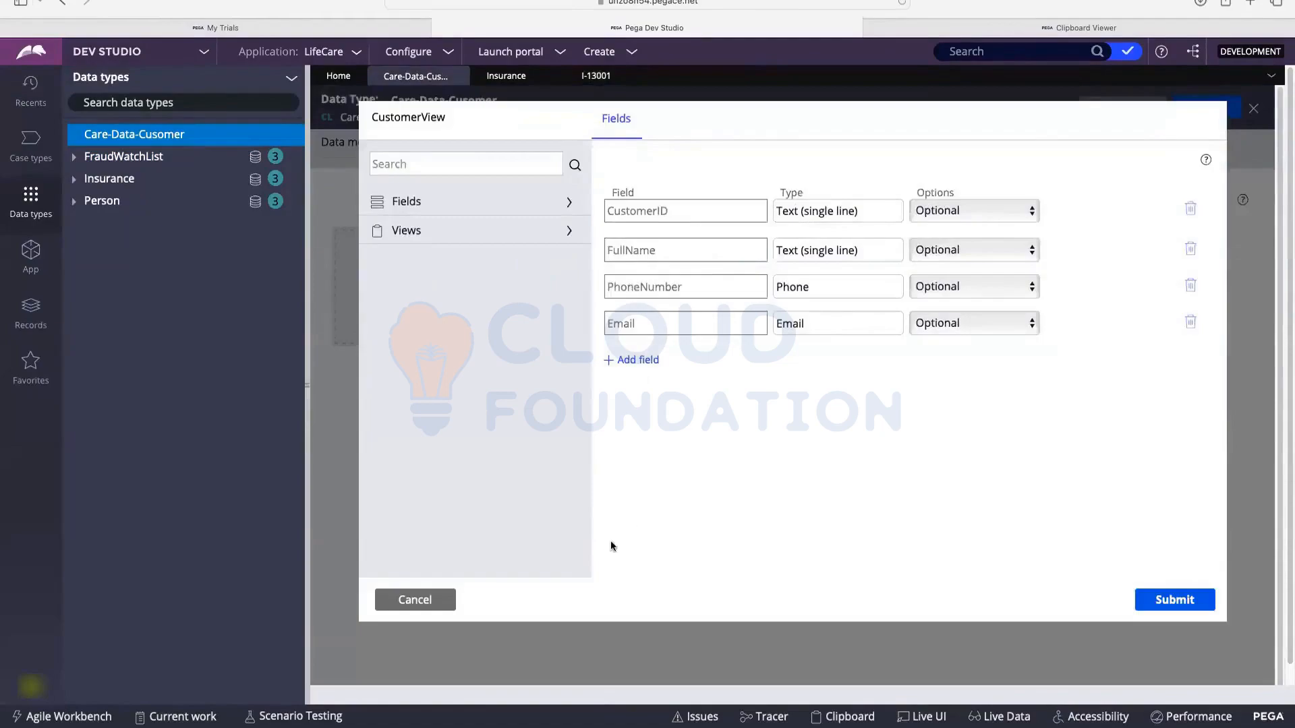
click(447, 598)
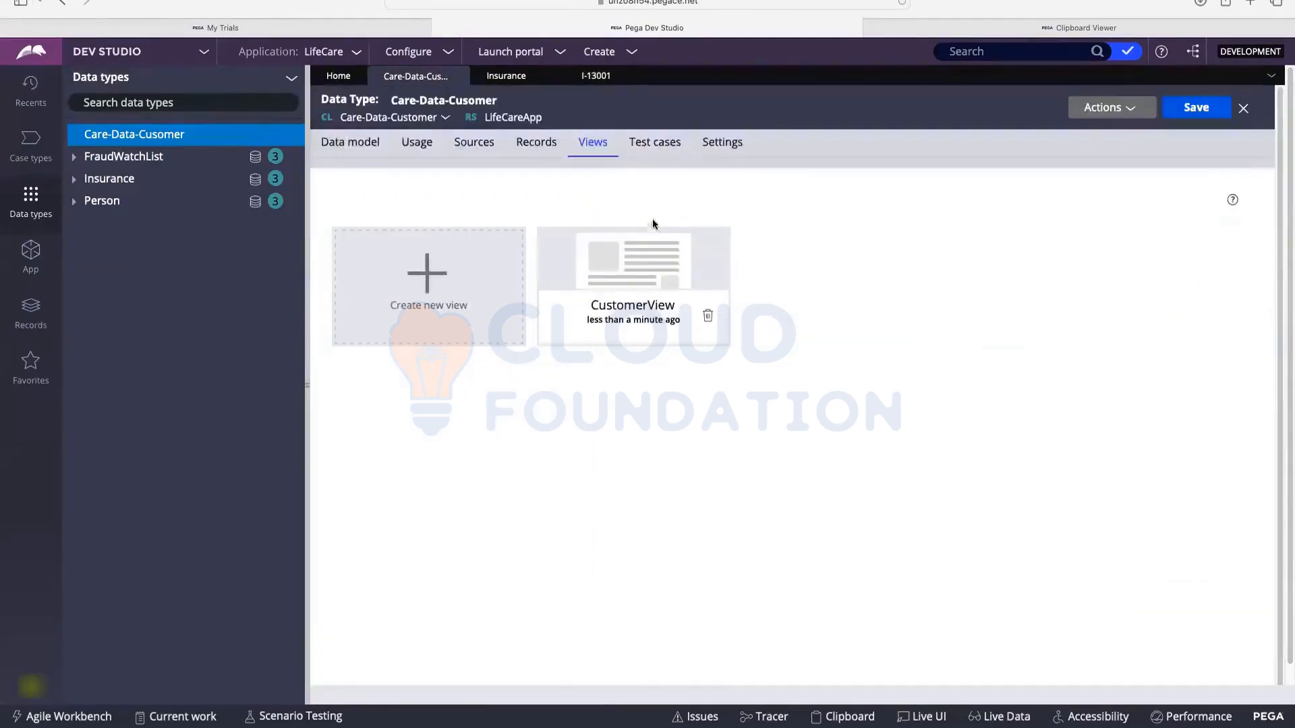
click(511, 84)
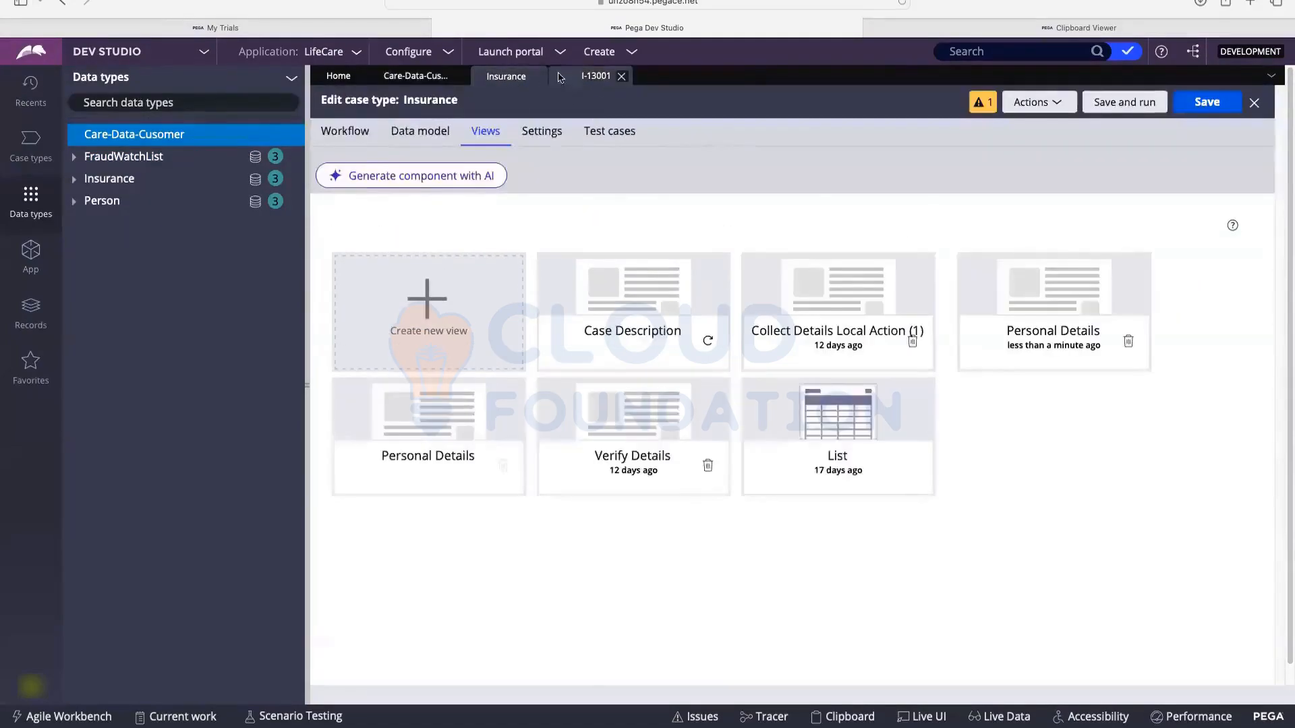
click(596, 76)
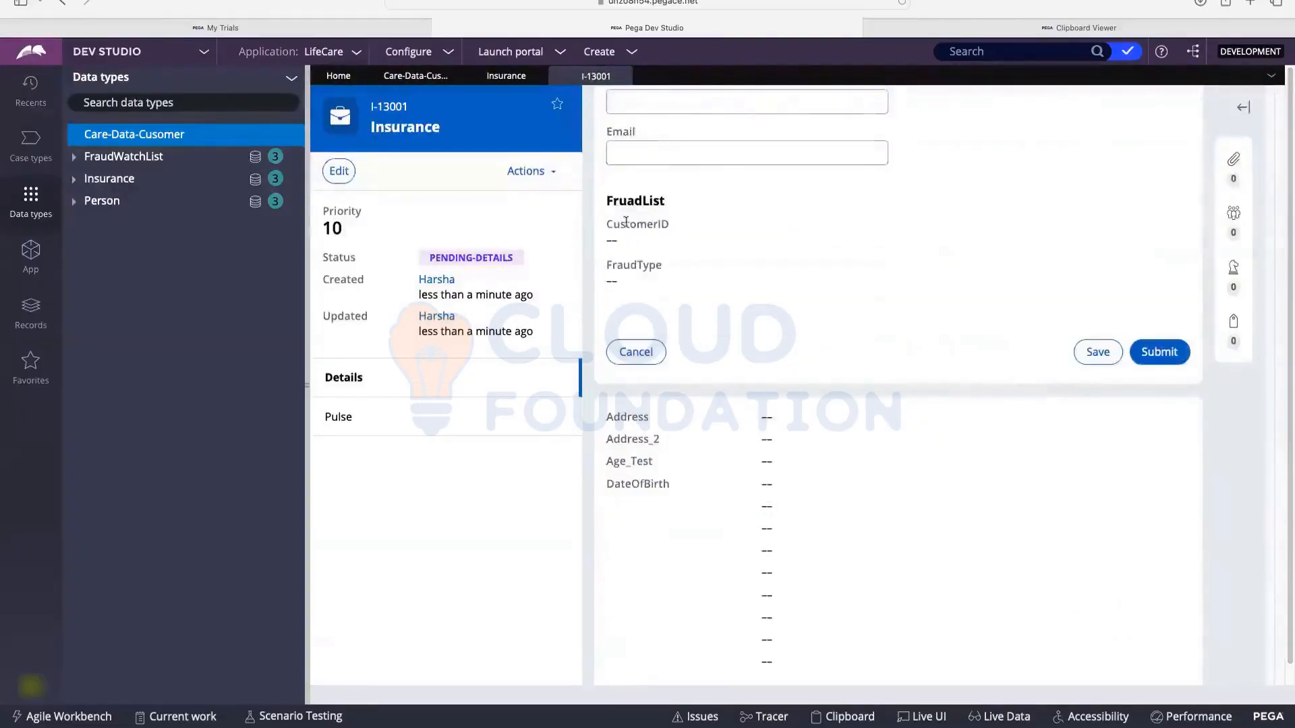
click(506, 76)
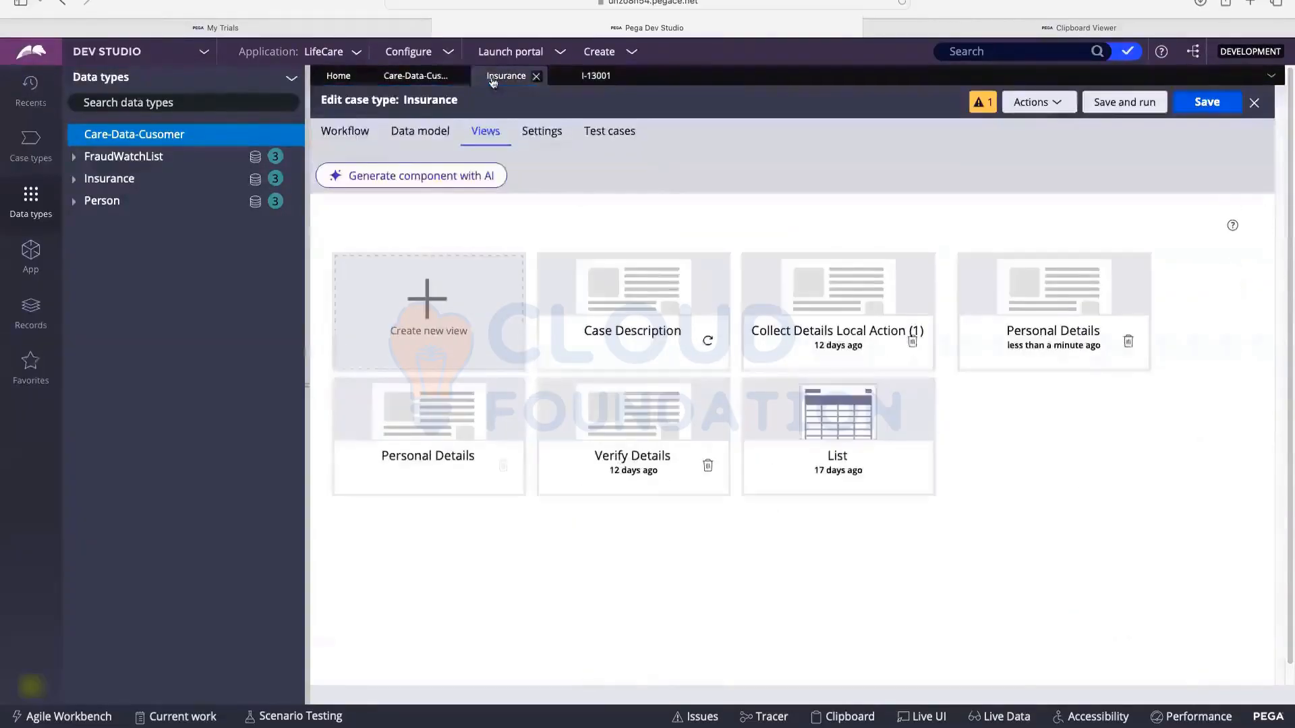
Step: Review the Personal Details fields unchanged, check FraudWatchList records A-1 and A-2, and return to I-13001
click(359, 133)
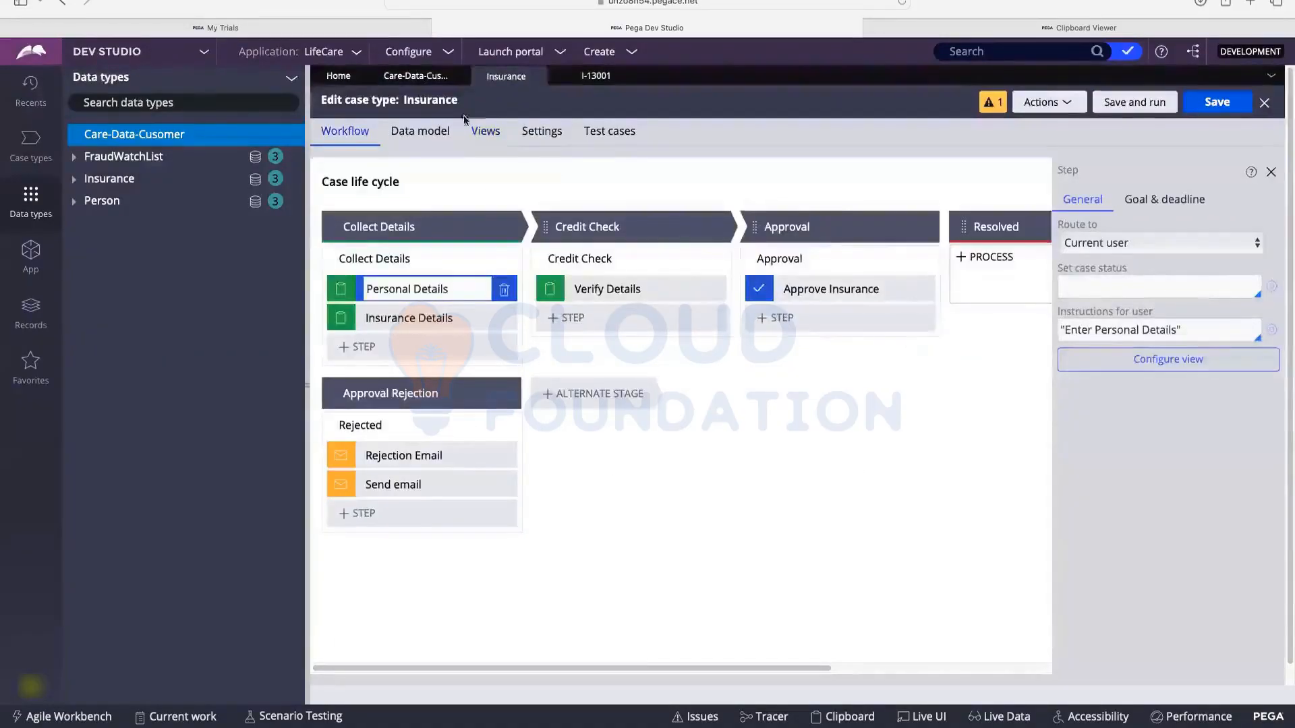
click(497, 139)
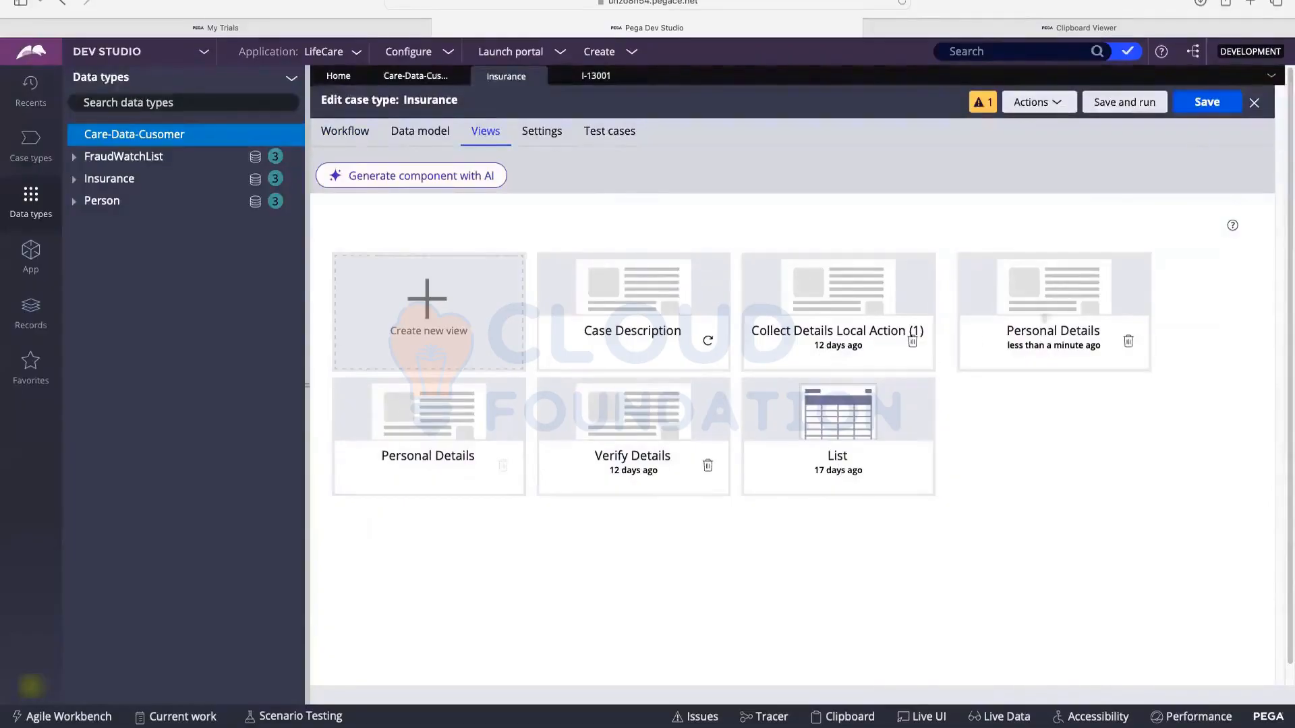
click(1045, 308)
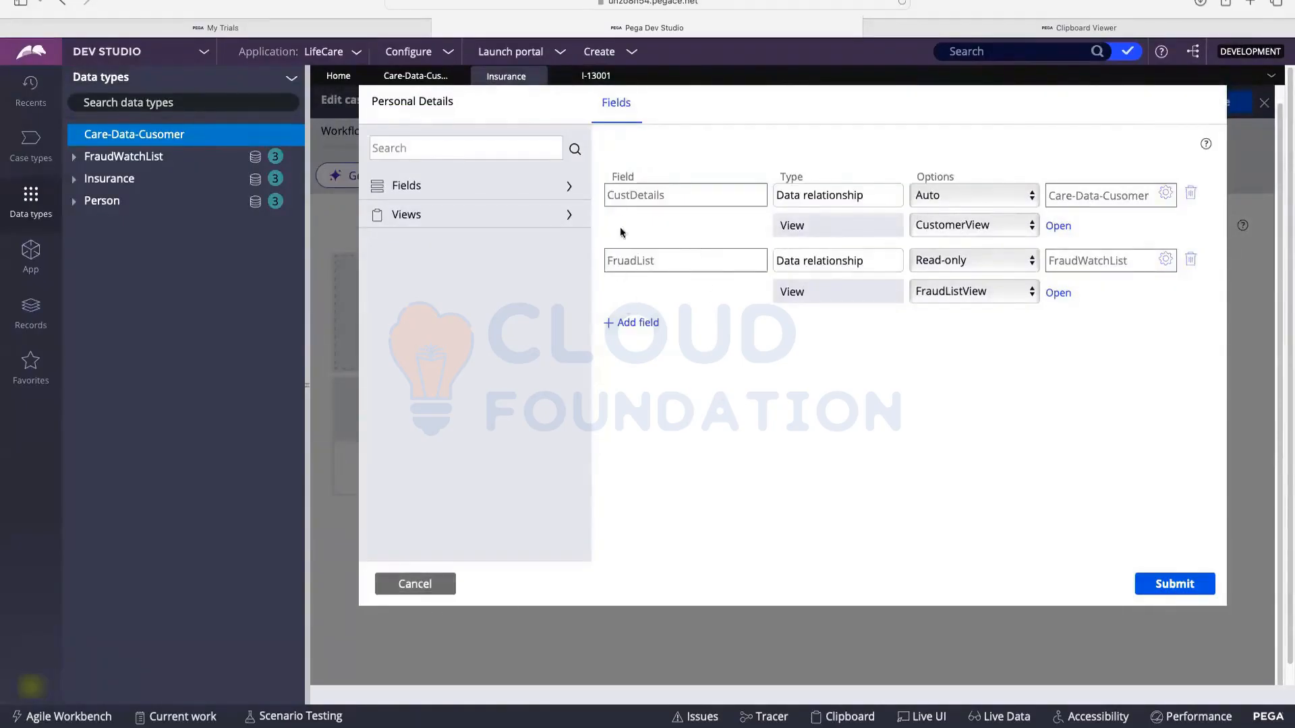
click(427, 586)
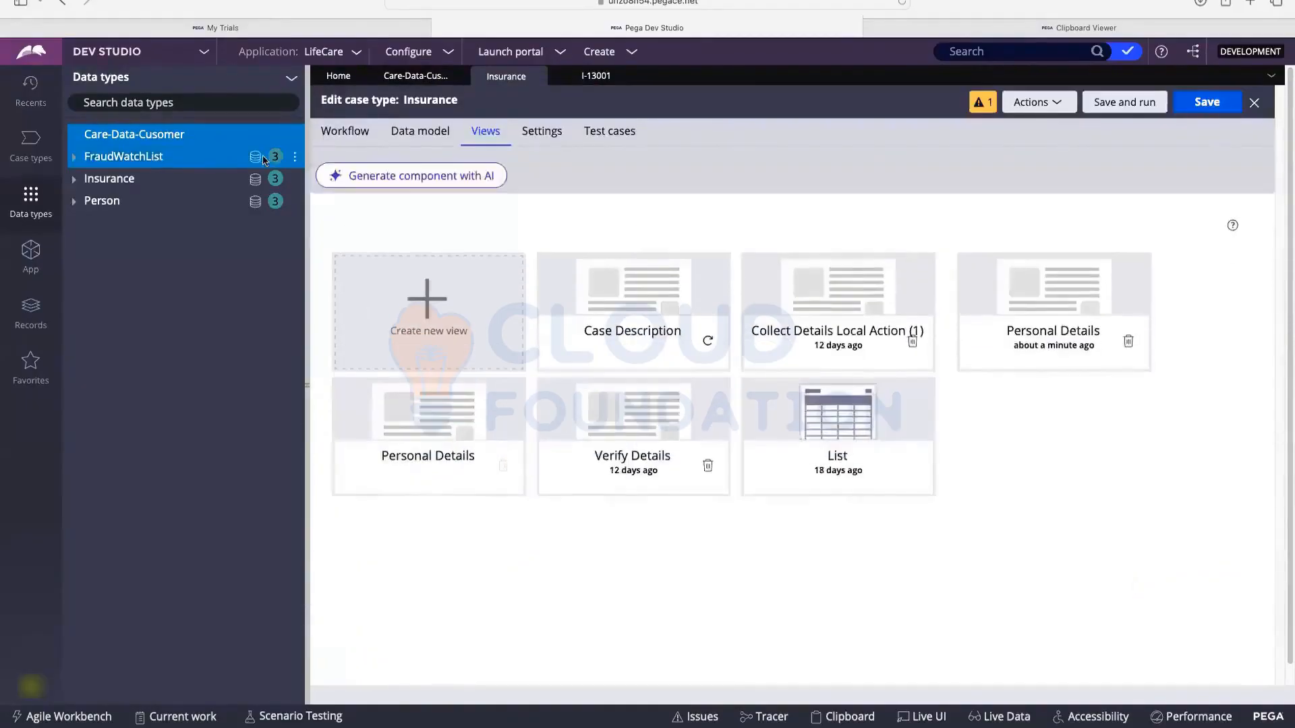
click(258, 164)
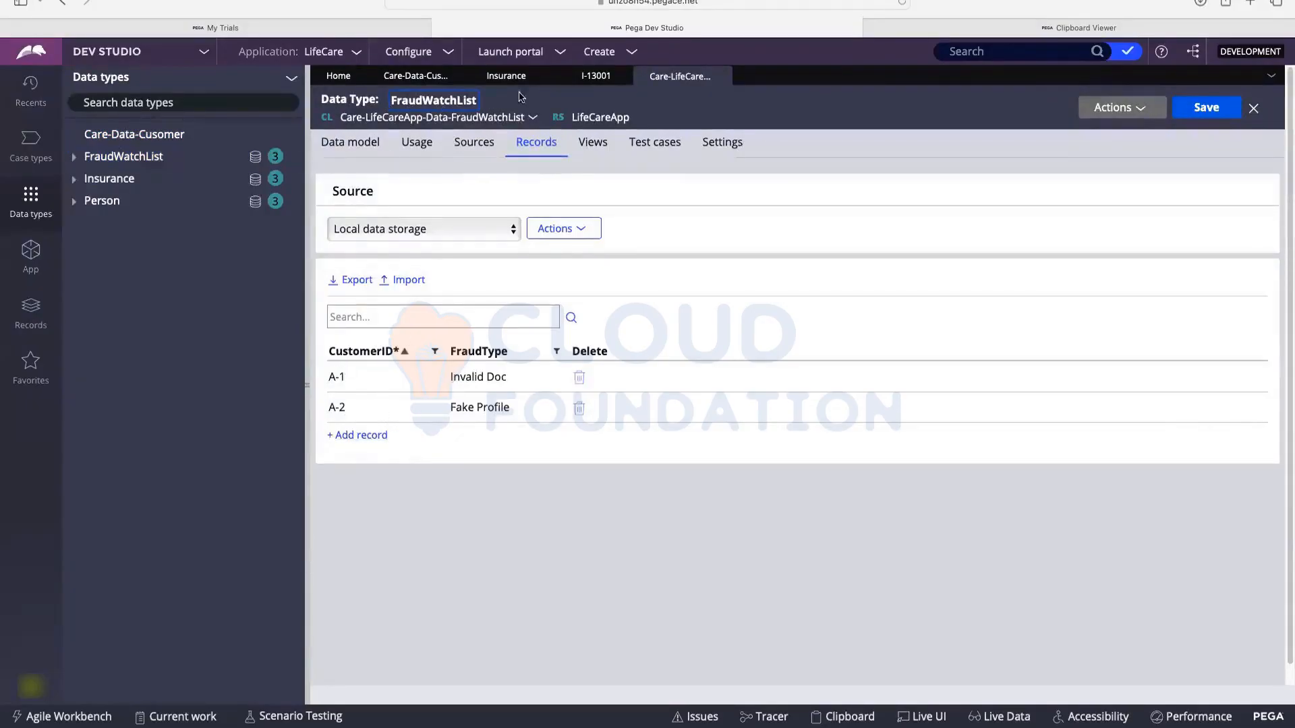
click(595, 85)
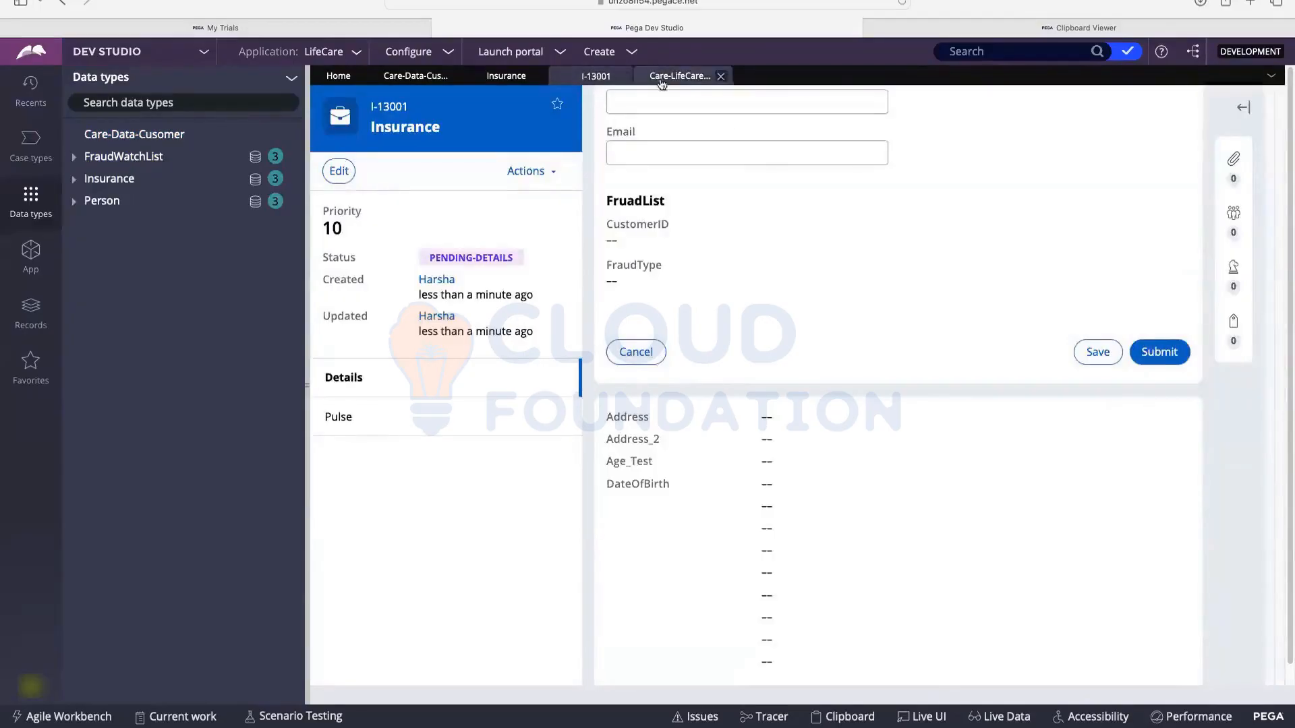
Step: Point out the FruadList fields and enter A-21 as the CustomerID
scroll(858, 128, up, 5)
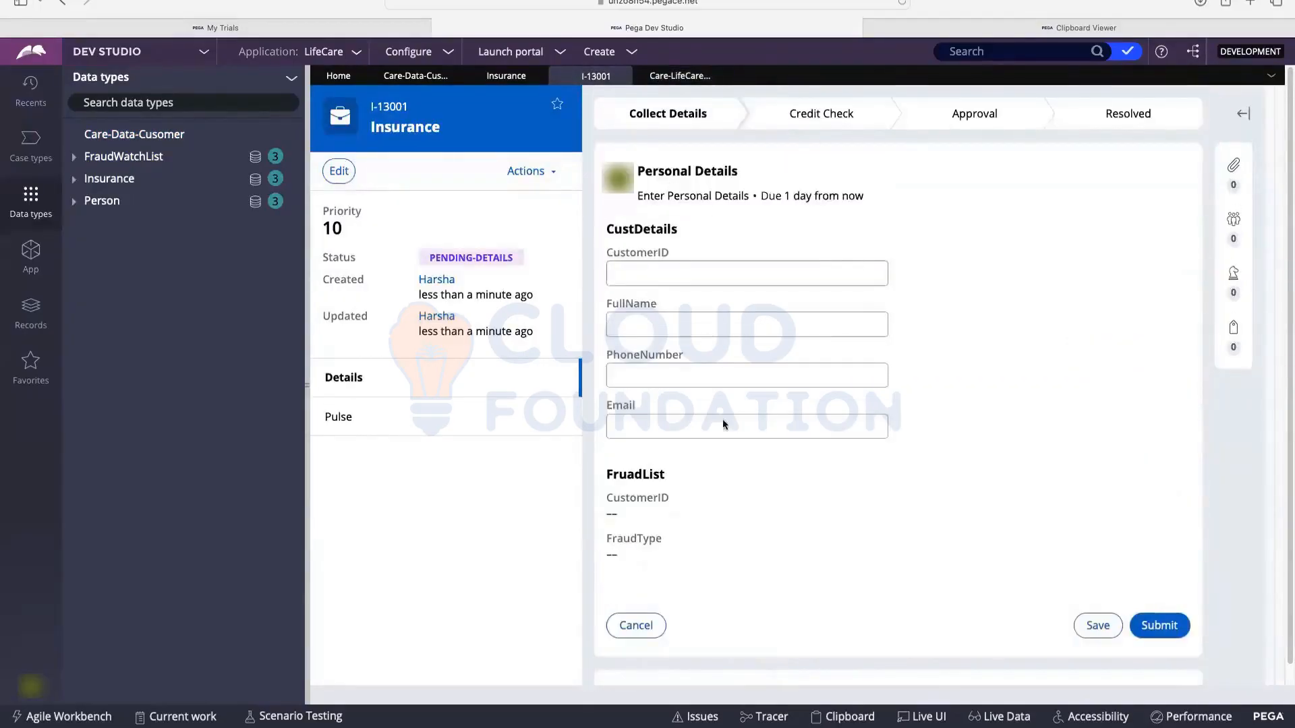
drag(606, 494, 617, 557)
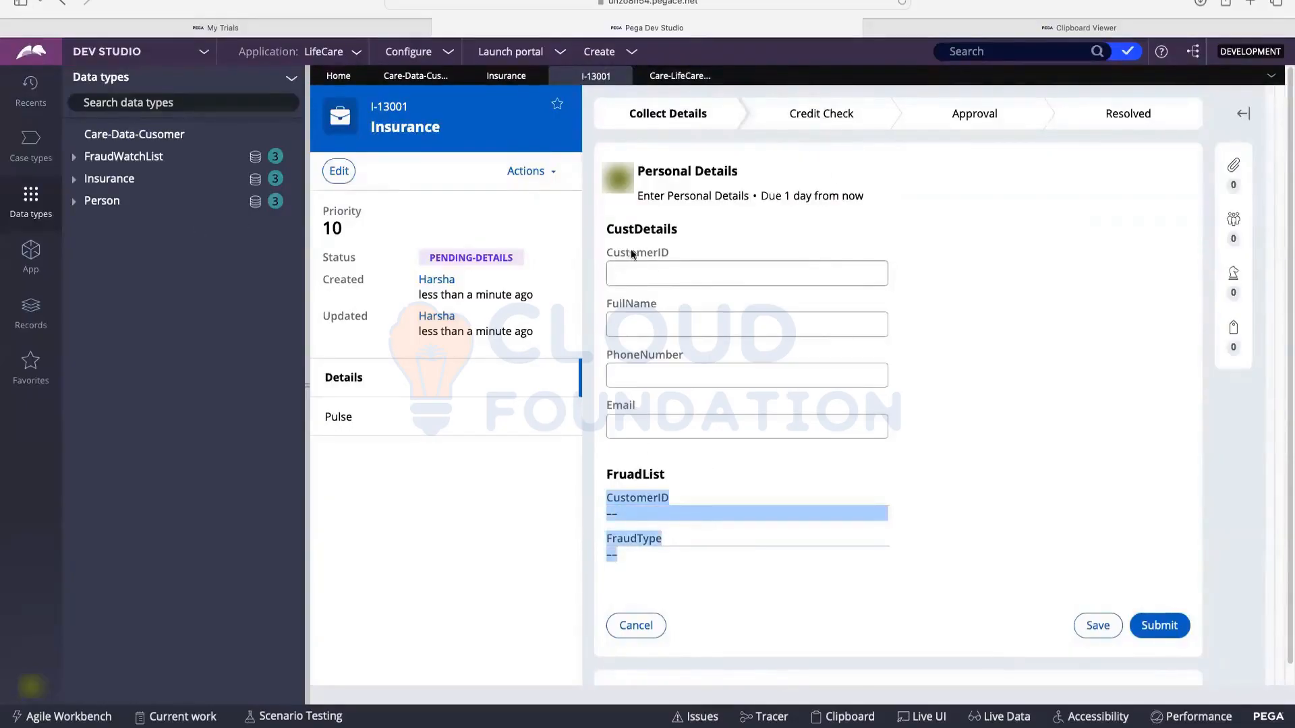
click(624, 273)
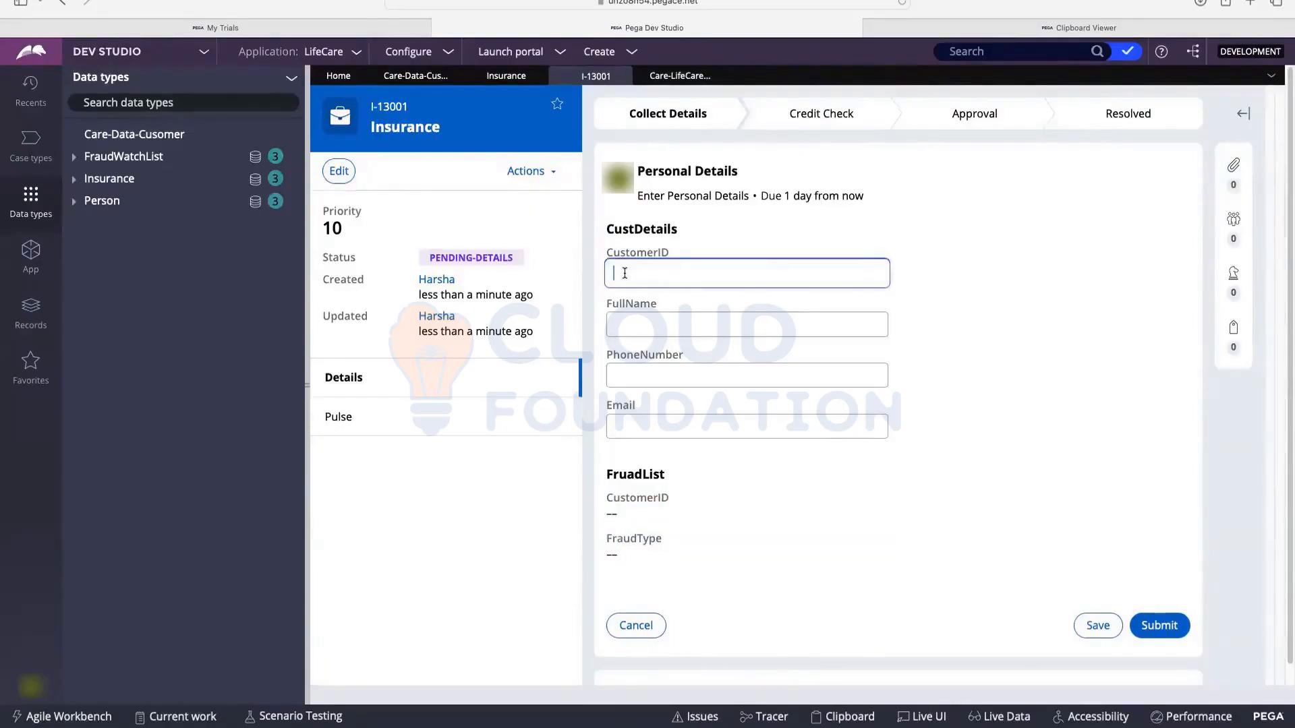
text(A-21)
drag(663, 268, 588, 272)
click(642, 499)
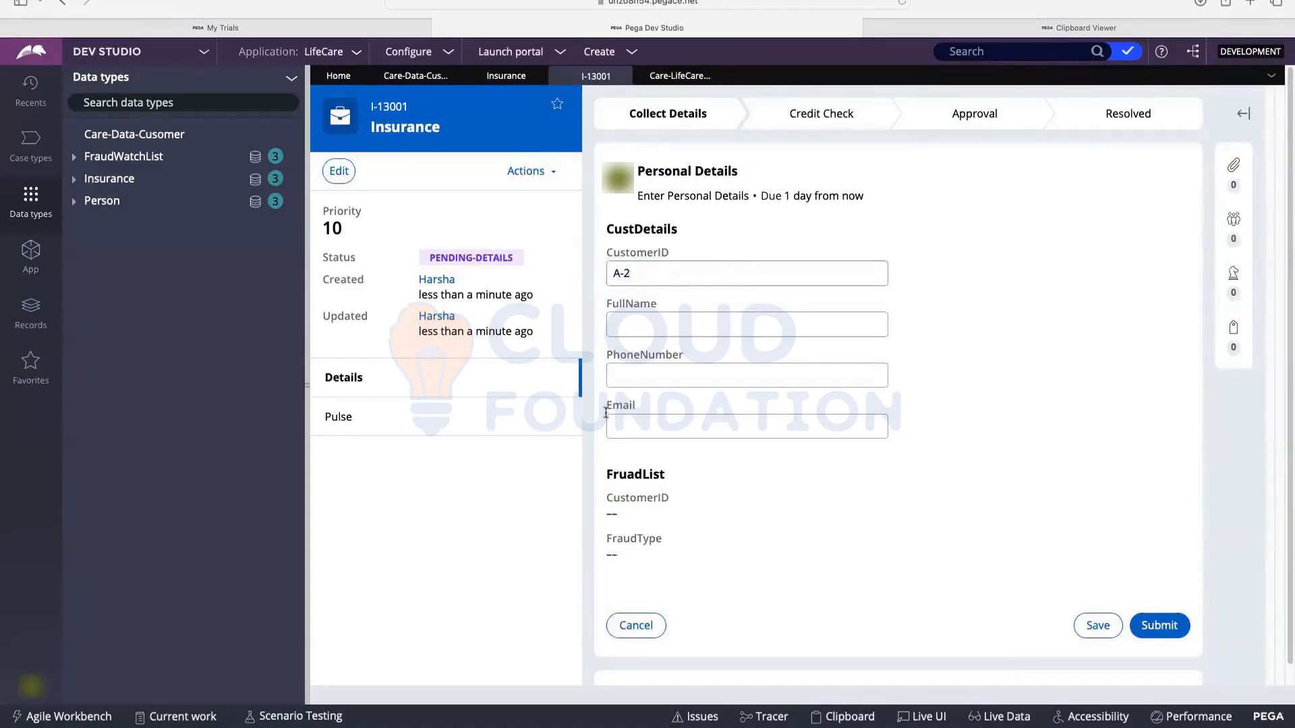
Step: Fill the FullName, PhoneNumber and Email fields with placeholder test text
scroll(762, 317, down, 1)
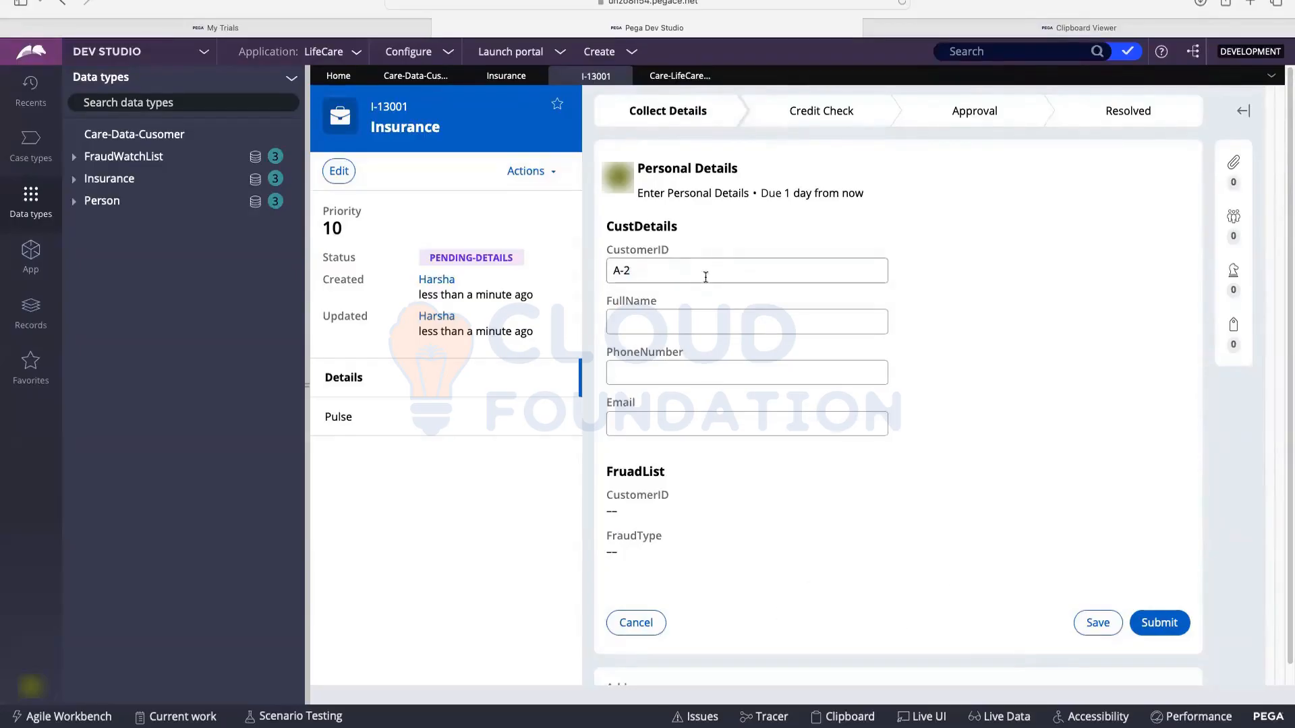
click(666, 327)
text(dsadasdas)
click(655, 370)
text(dasdas)
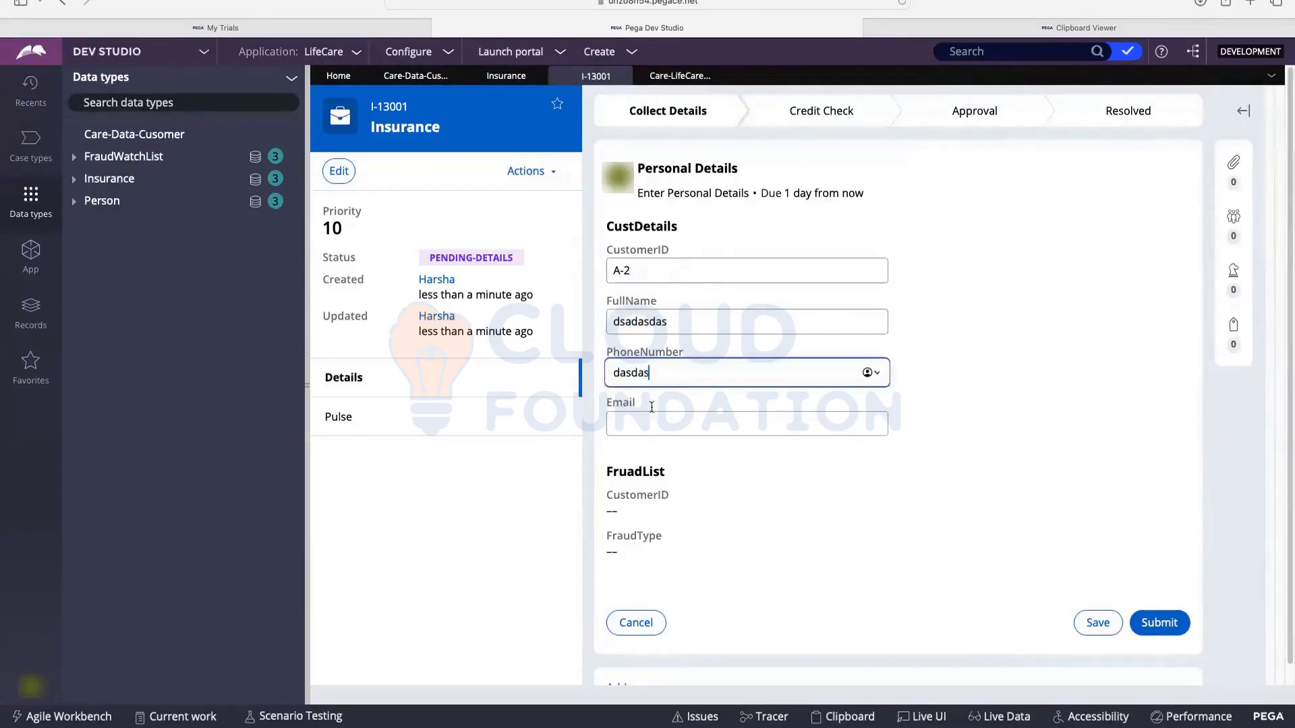
key(Tab)
text(dasd)
click(652, 370)
double_click(652, 370)
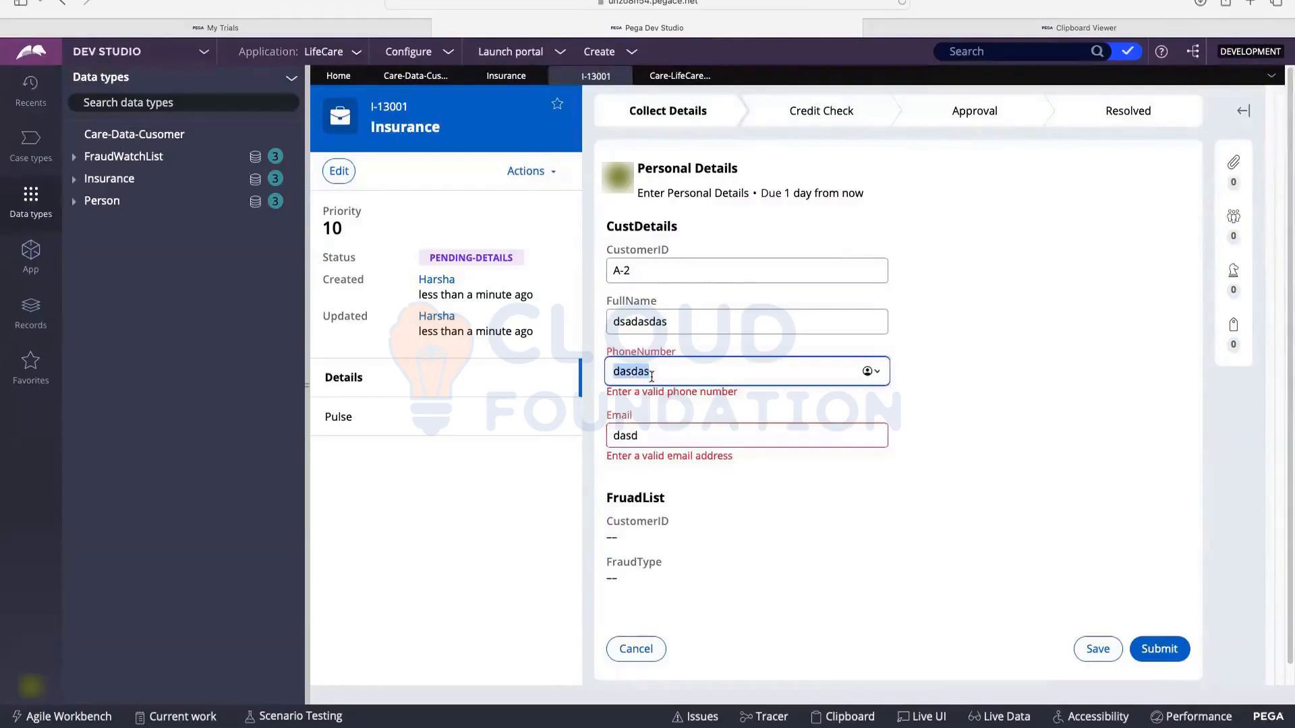
text(dsd)
key(BackSpace)
key(BackSpace)
key(BackSpace)
Step: Delete the invalid Email text so its error clears, then switch to the Clipboard Viewer
click(650, 419)
double_click(662, 424)
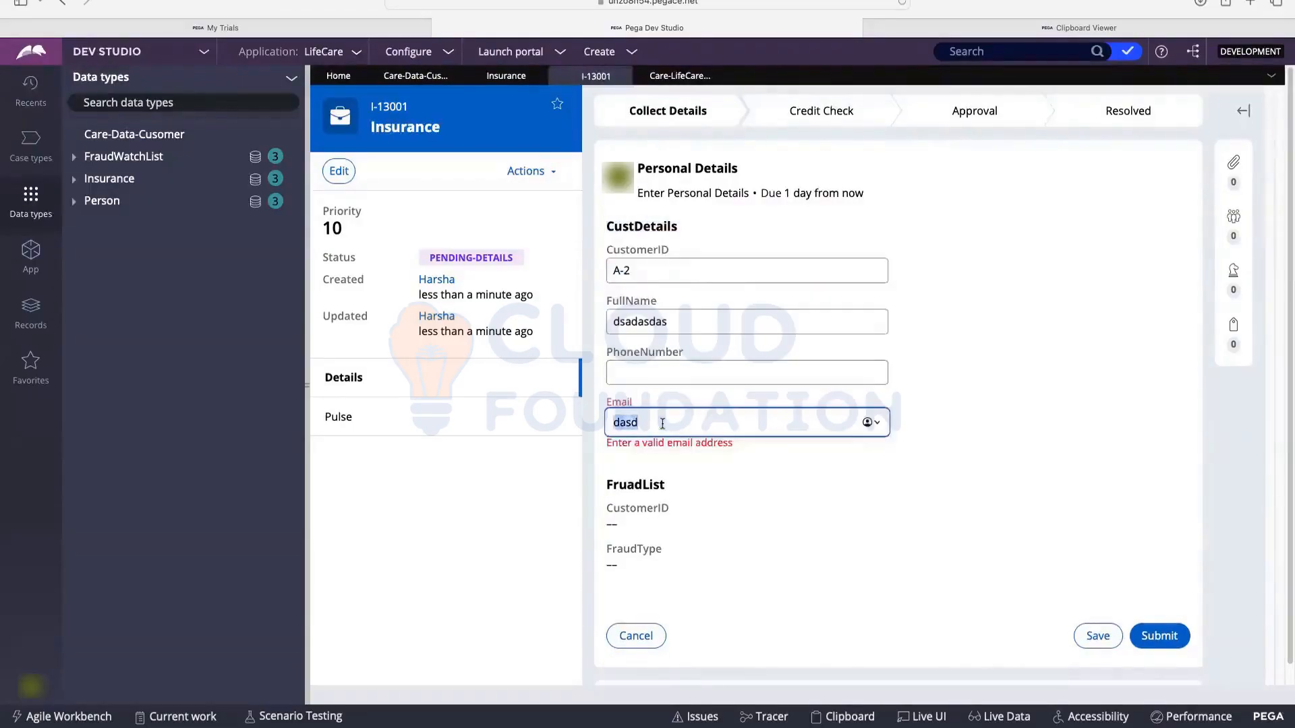
key(BackSpace)
click(770, 492)
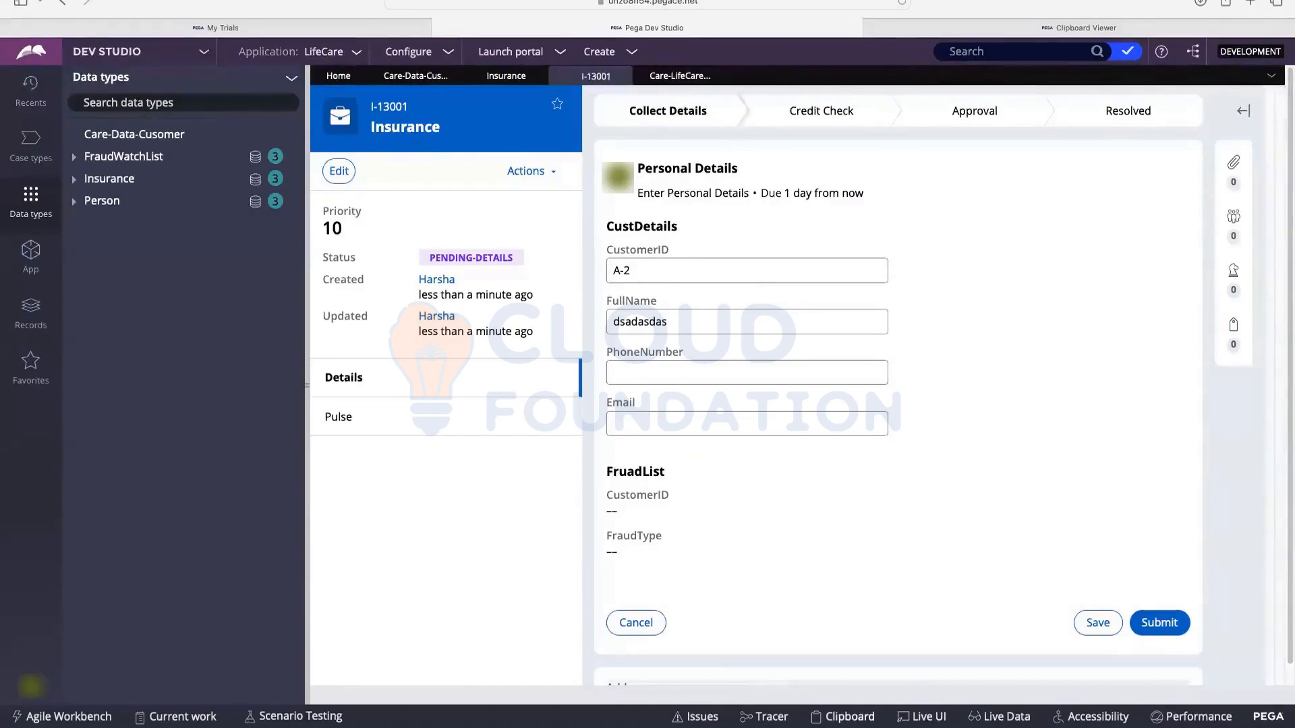
key(ctrl+Tab)
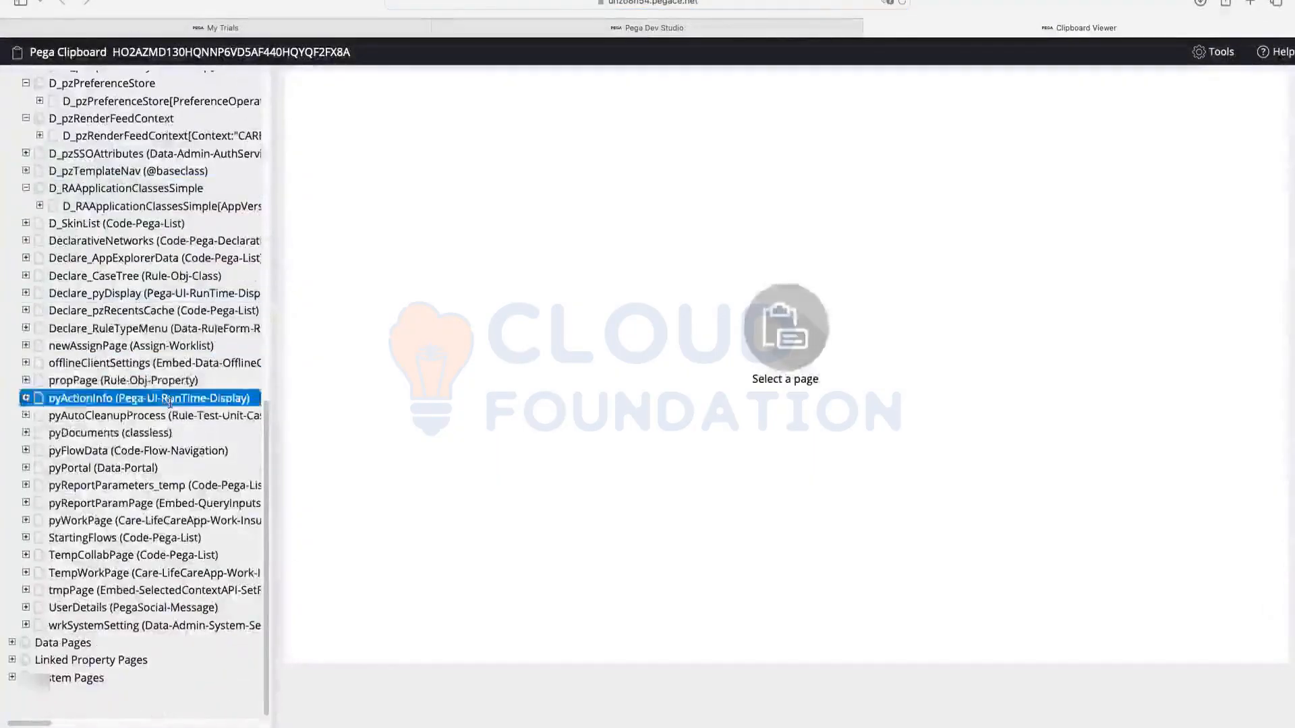
Step: Expand pyWorkPage and view the still-empty CustDetails page's properties
click(78, 520)
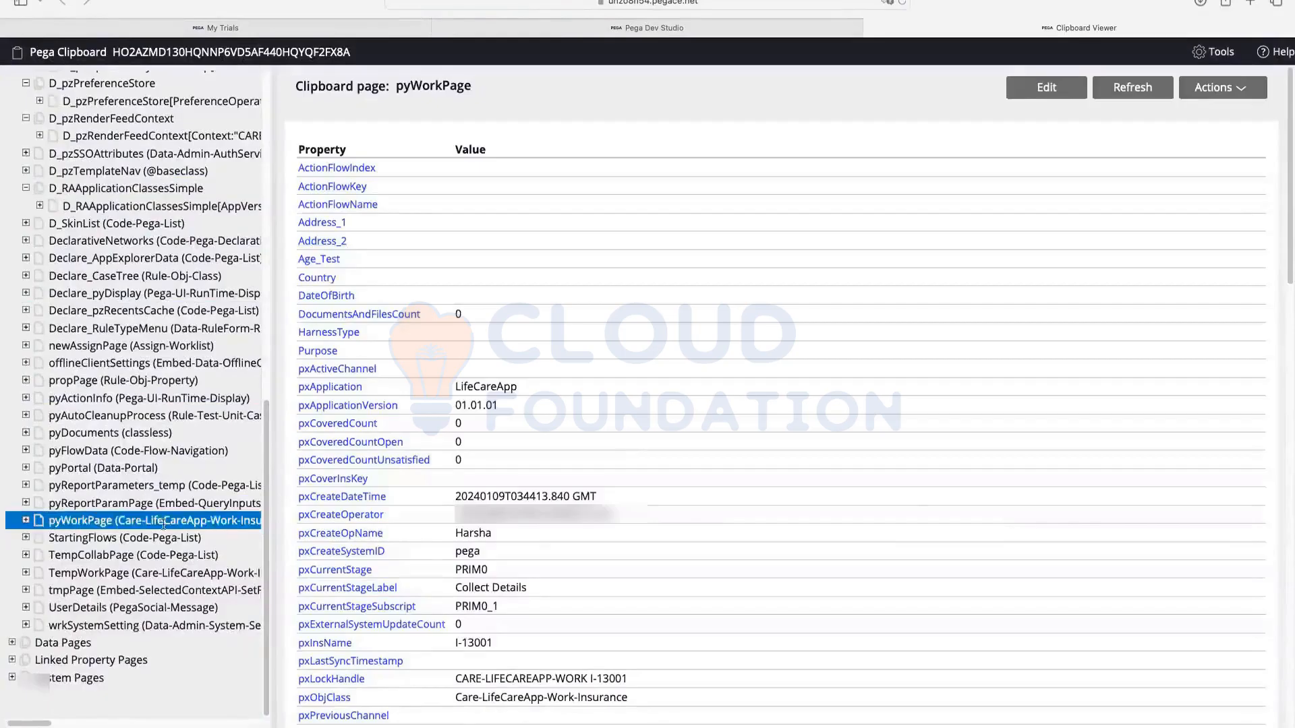
scroll(364, 257, down, 1)
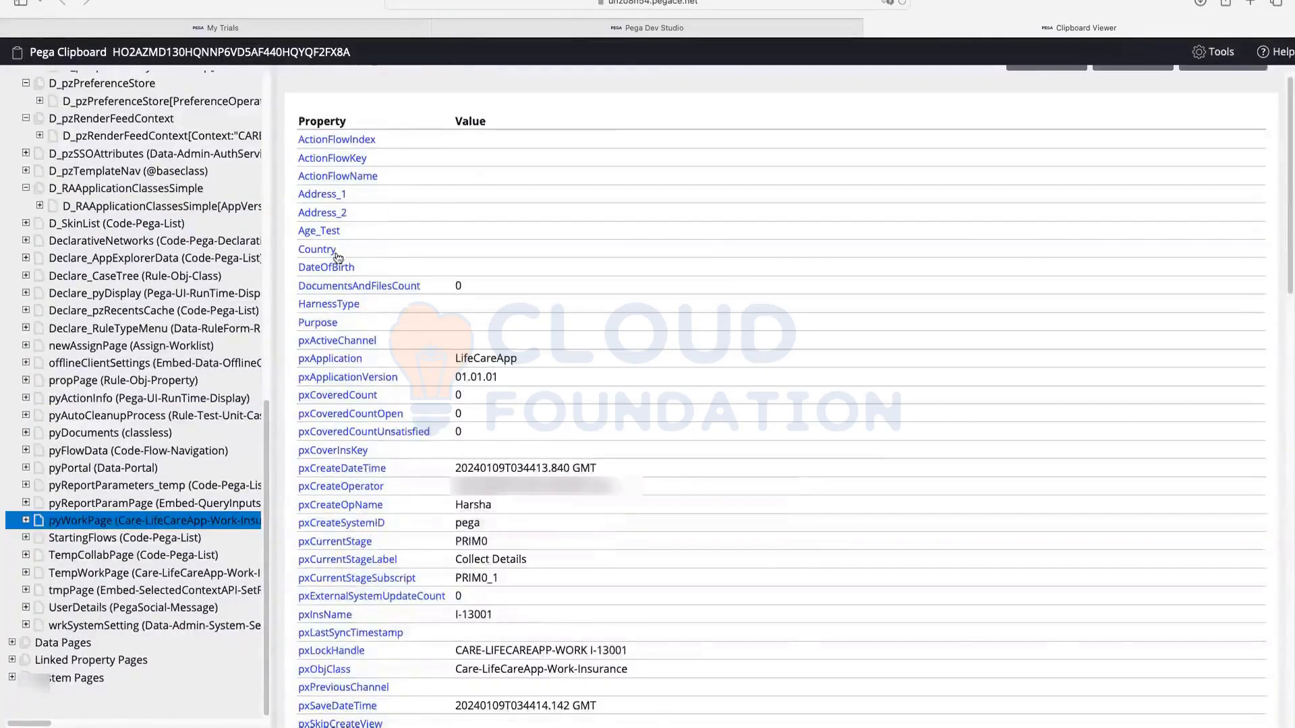
scroll(465, 256, down, 1)
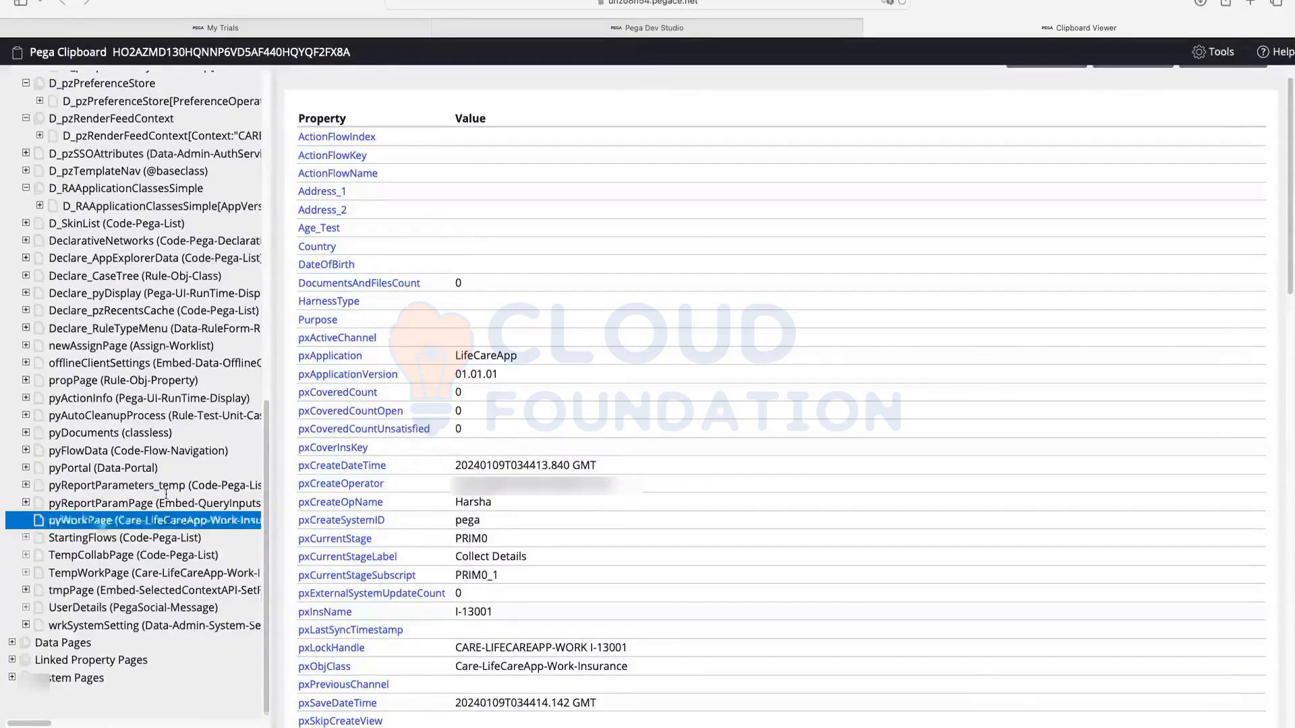
click(25, 521)
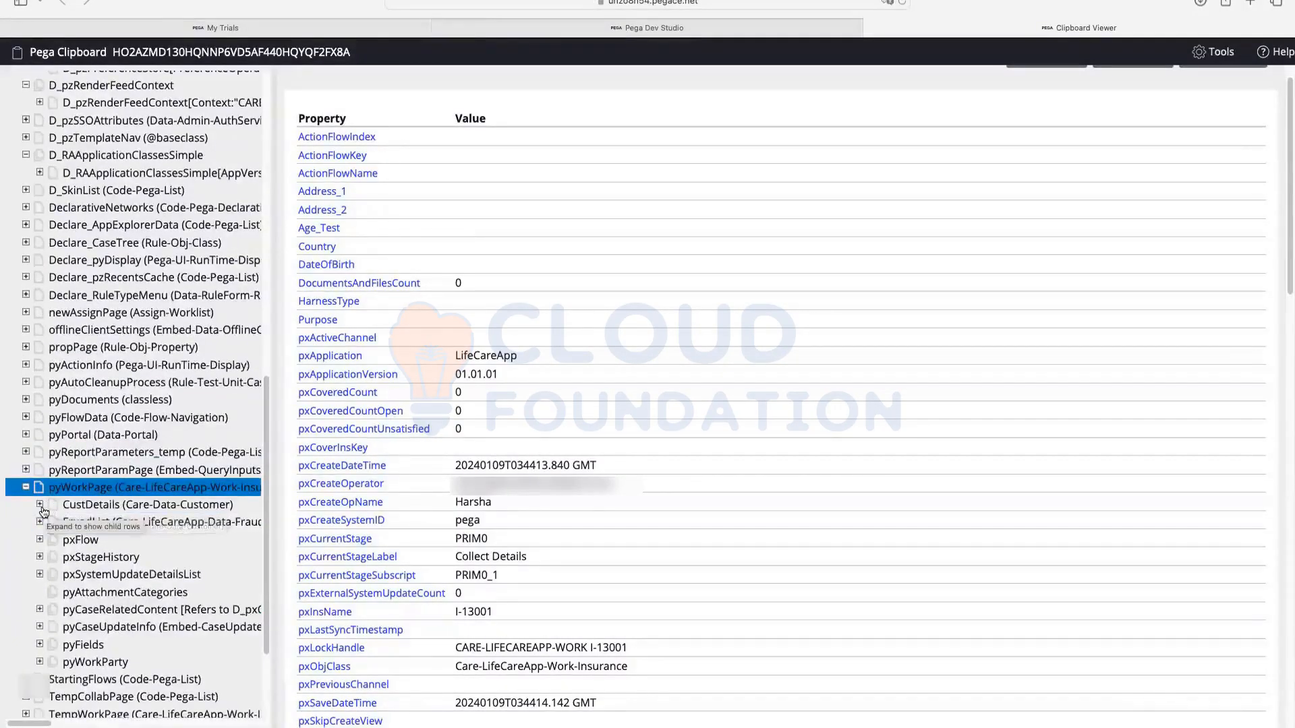
click(88, 504)
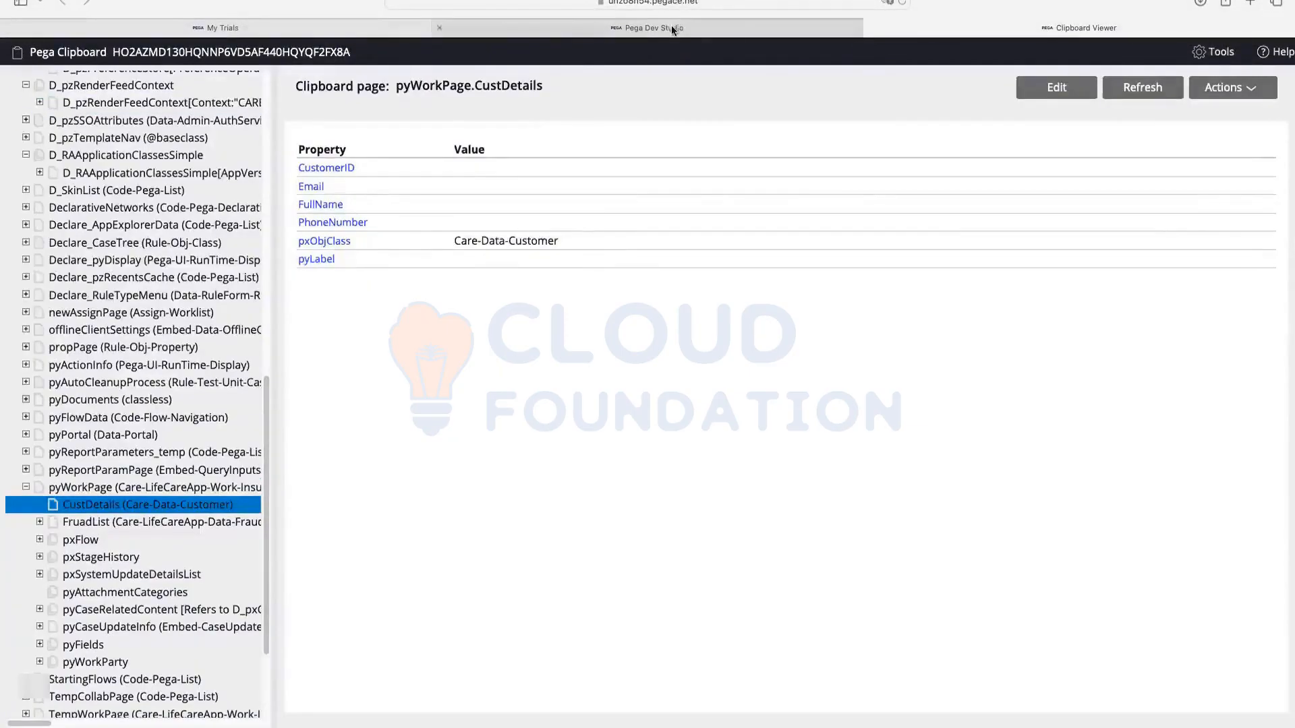
Step: Return to the case form and begin entering the customer's phone number
click(647, 28)
click(650, 372)
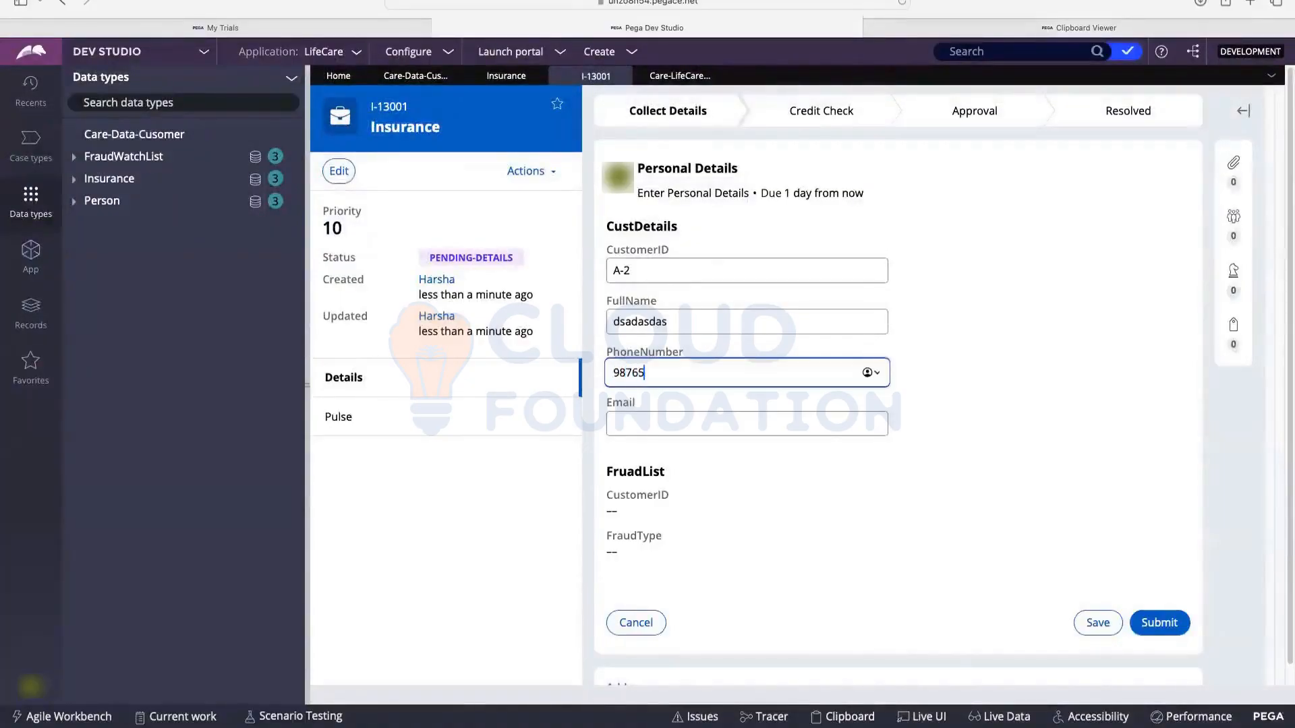
Step: Enter the customer's e-mail, save the case, then reopen Personal Details and the Clipboard
click(638, 424)
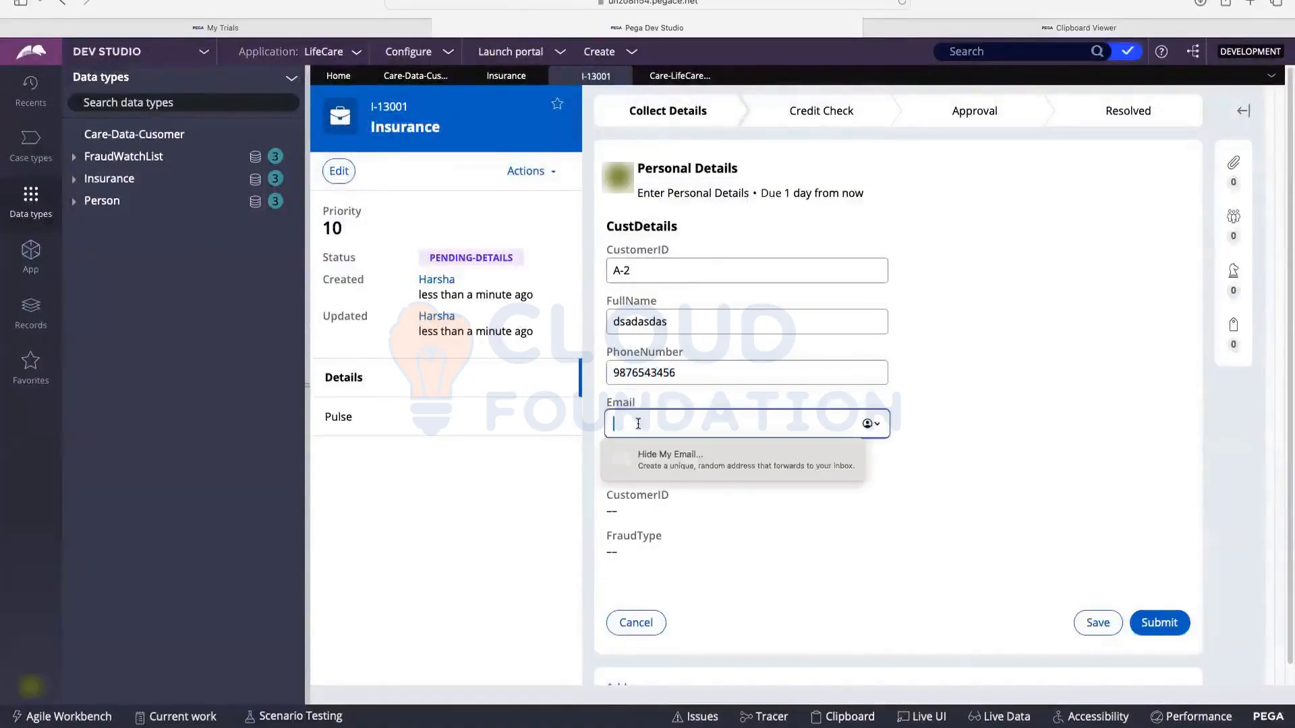
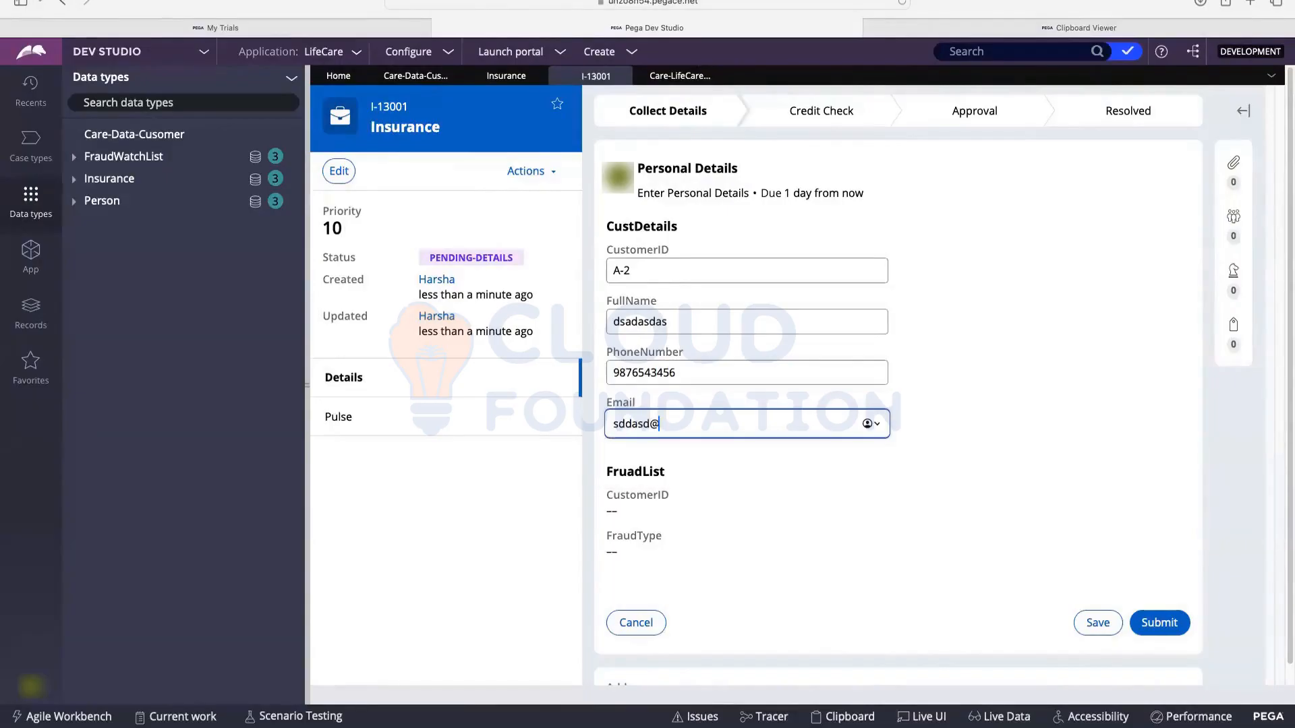
click(1097, 622)
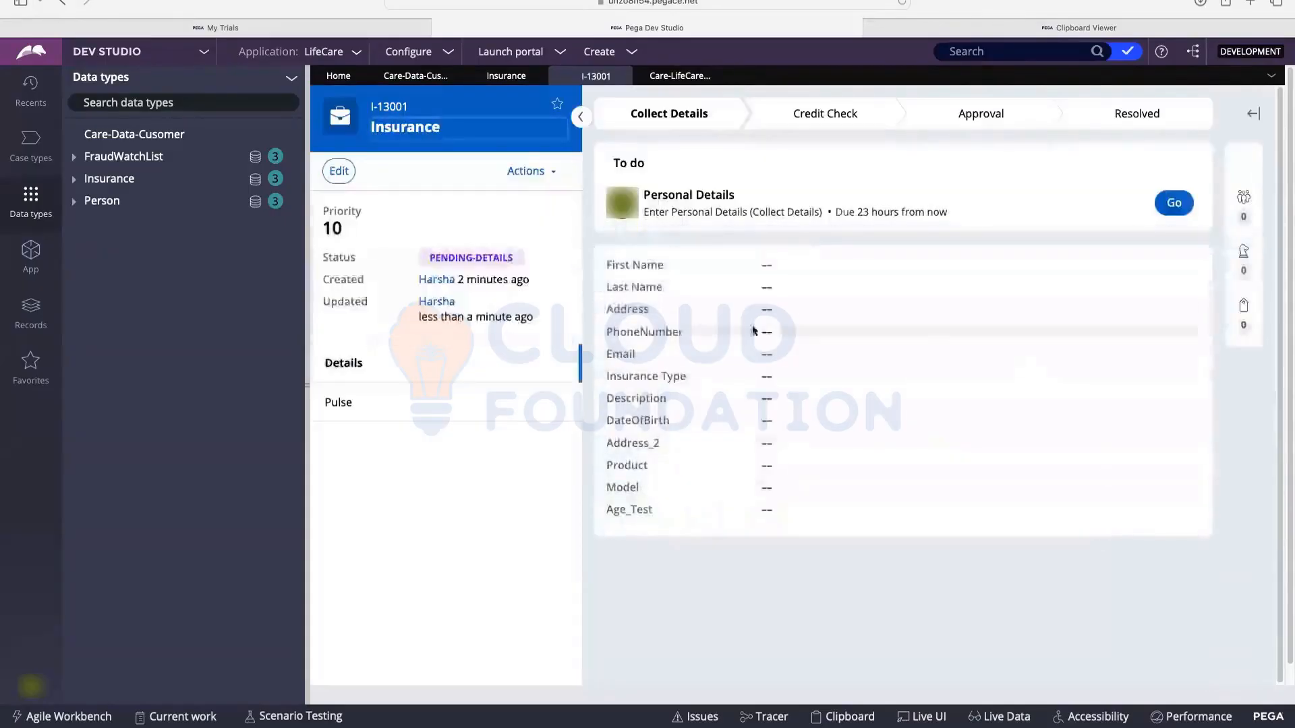
click(1174, 202)
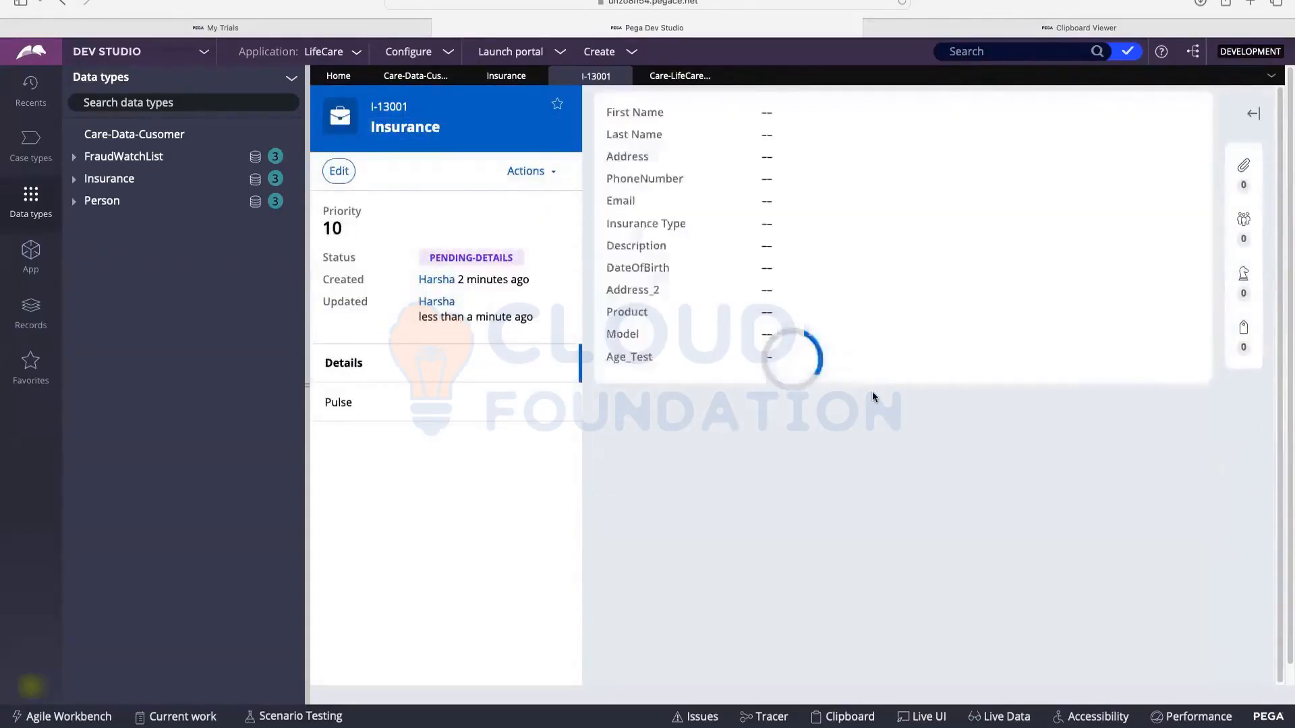
click(848, 716)
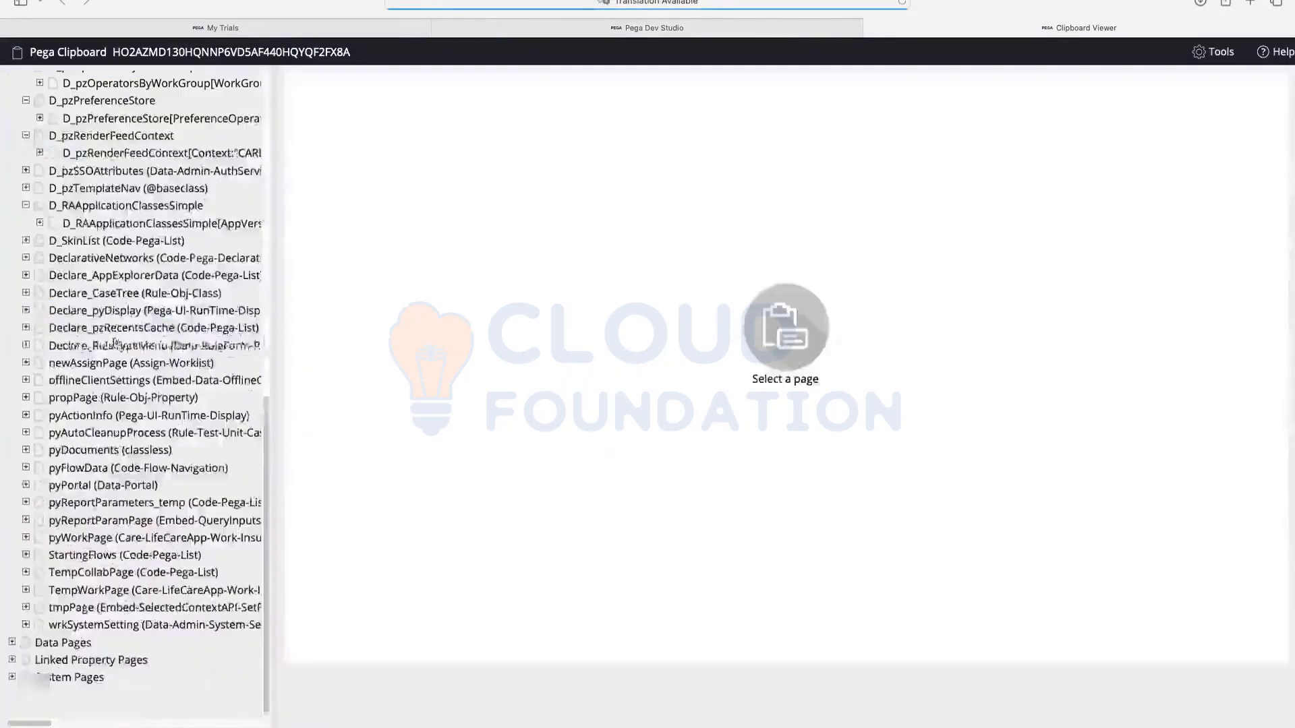
Step: Open pyWorkPage.CustDetails and highlight its saved CustomerID A-2, Email, FullName and PhoneNumber values
click(26, 539)
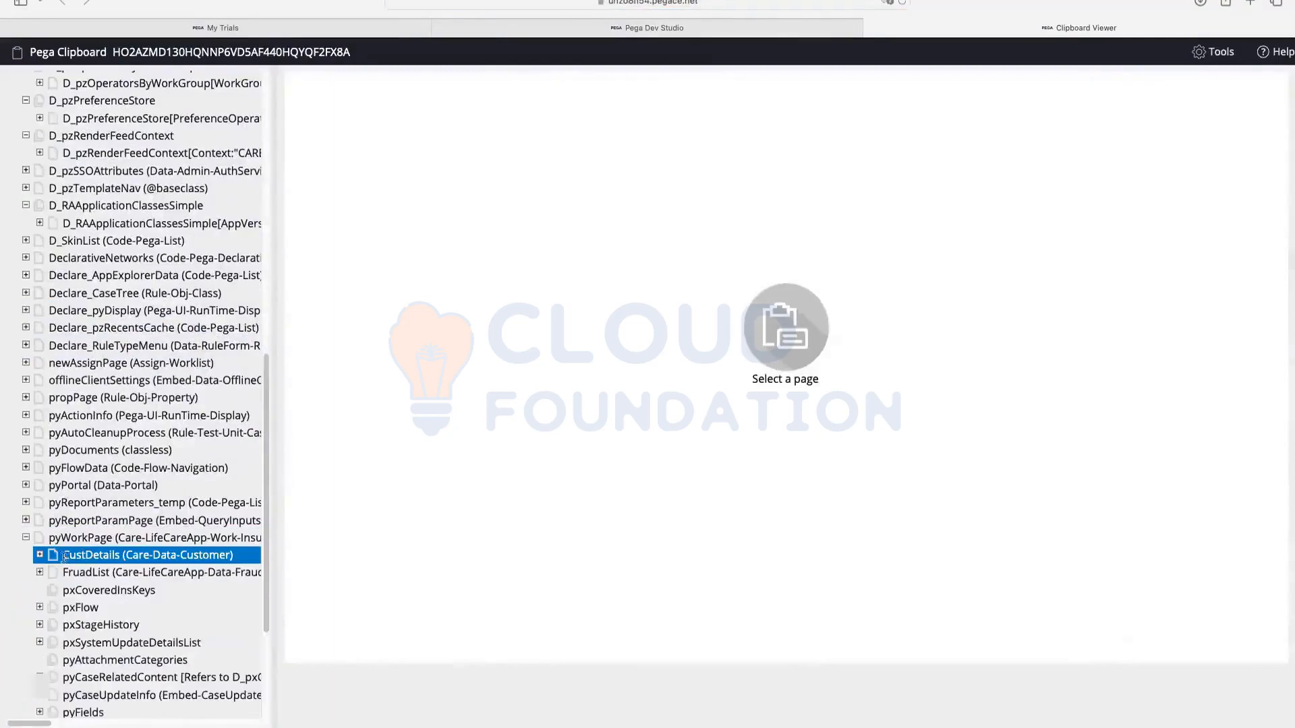
click(84, 554)
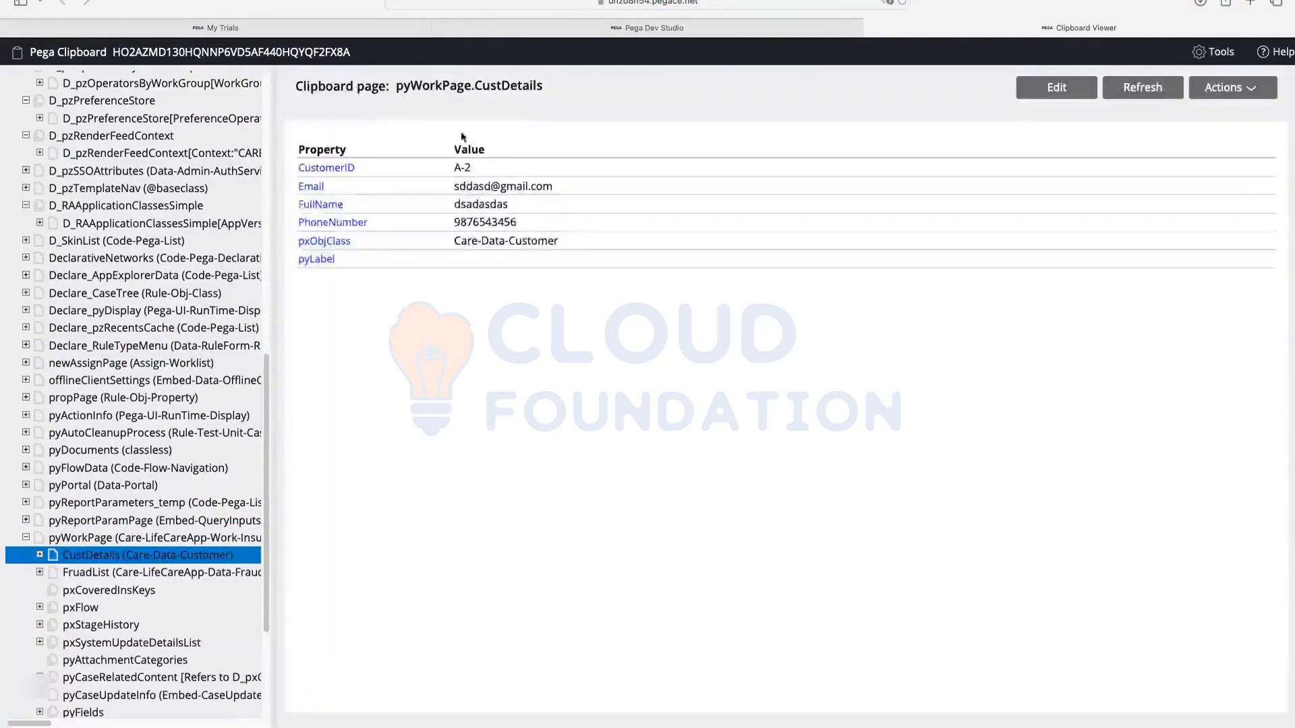
triple_click(462, 166)
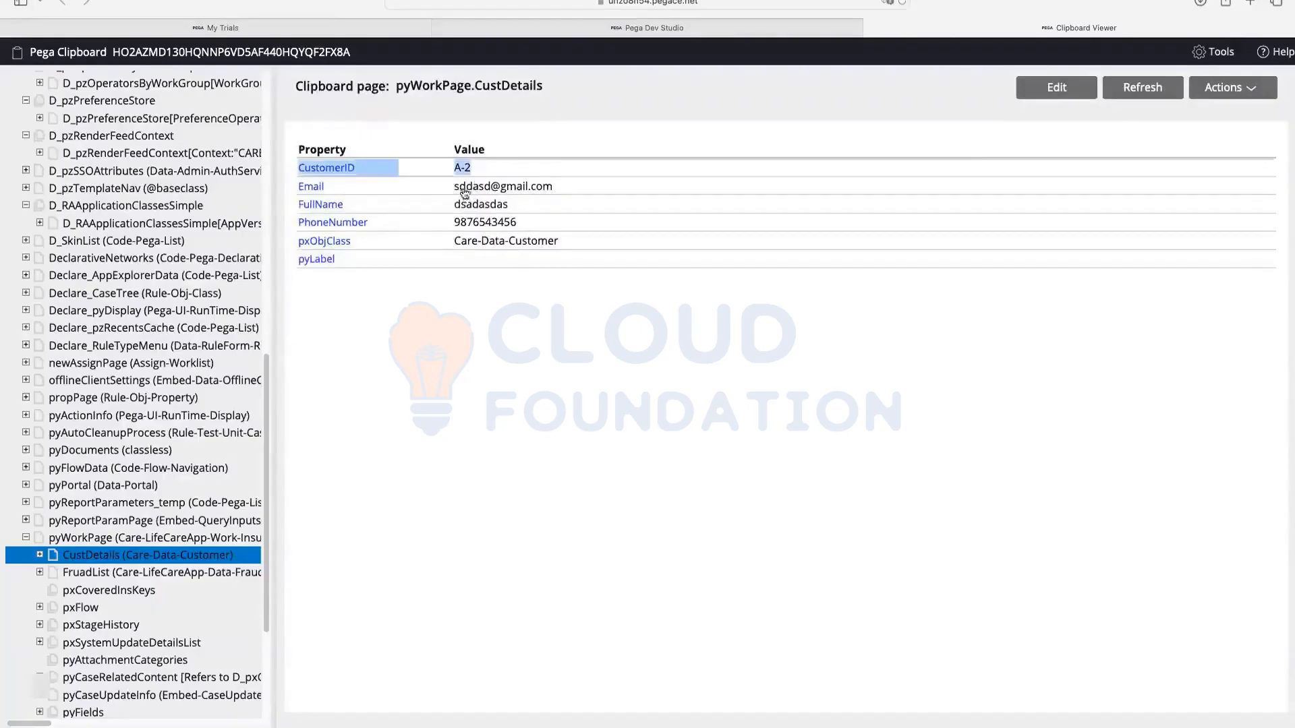
drag(459, 189, 553, 188)
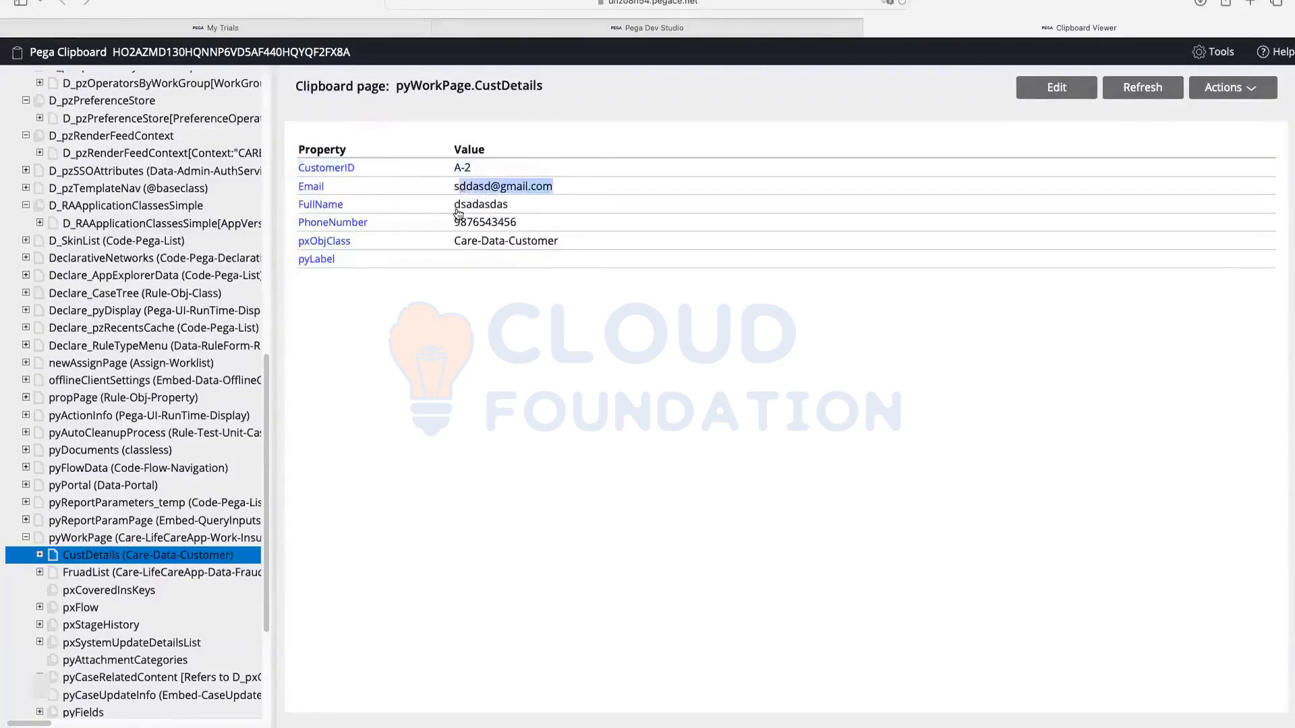
drag(460, 211, 550, 210)
drag(454, 225, 555, 227)
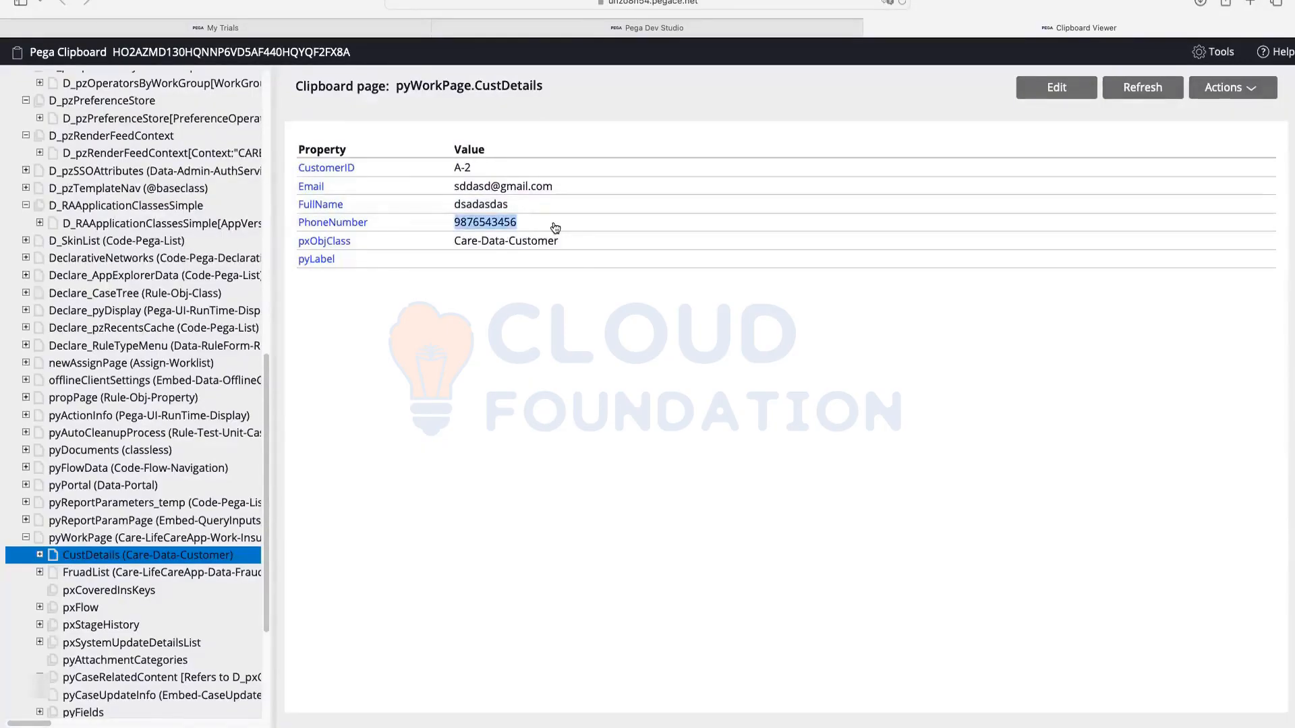
click(511, 321)
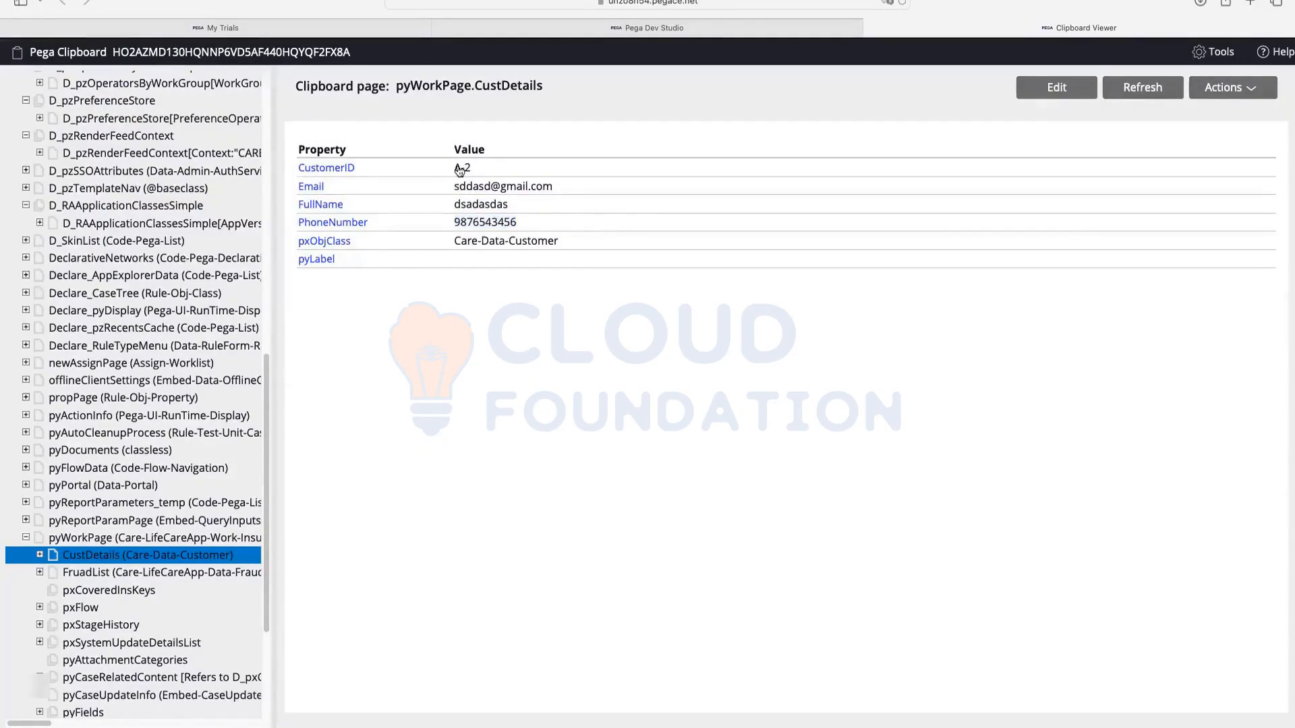
drag(471, 168, 564, 222)
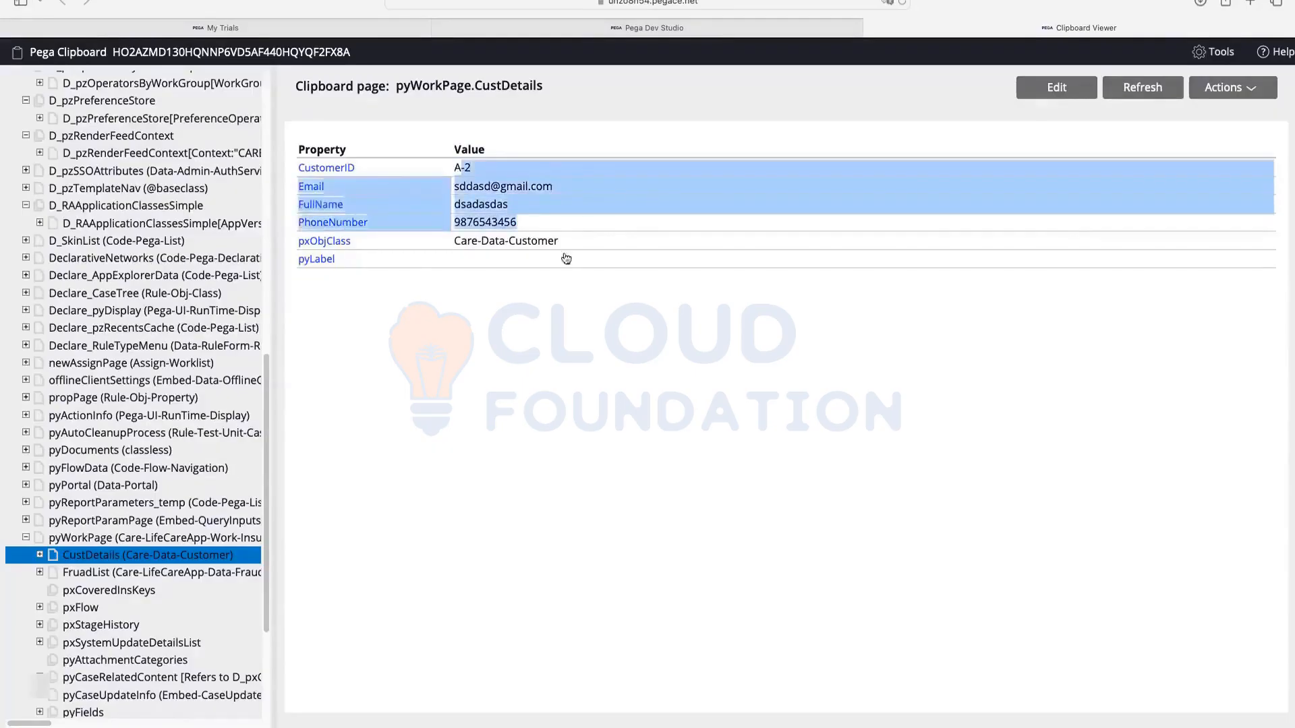
click(543, 327)
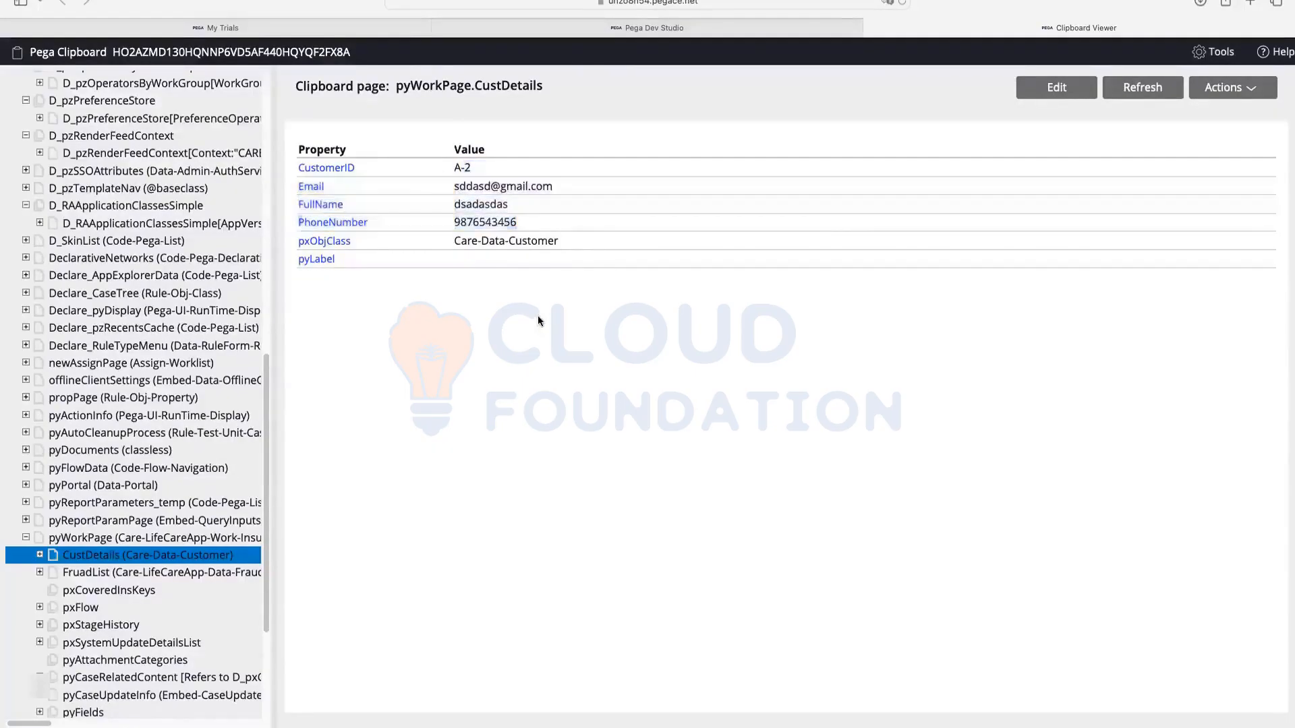
click(120, 536)
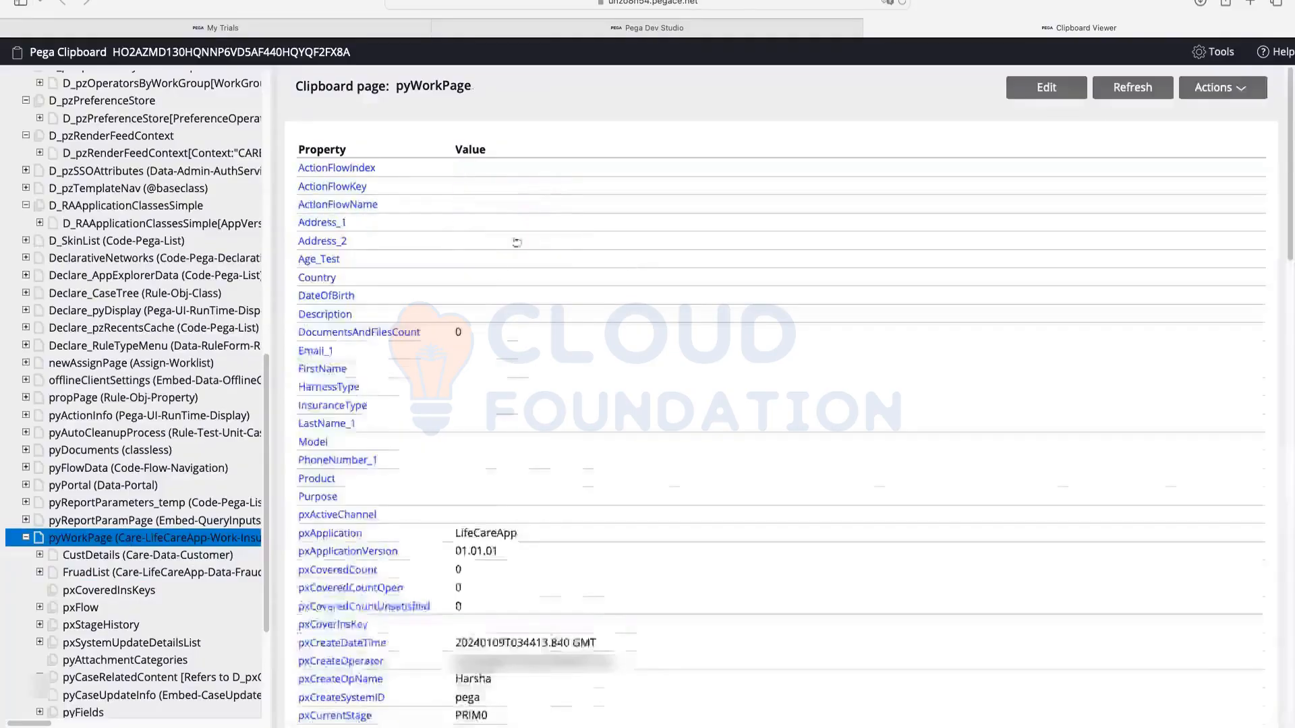
Step: Review pyWorkPage and CustDetails, then the empty FruadList page of class Care-LifeCareApp-Data-FraudWatchList
scroll(488, 286, down, 5)
scroll(488, 286, down, 10)
scroll(587, 368, down, 5)
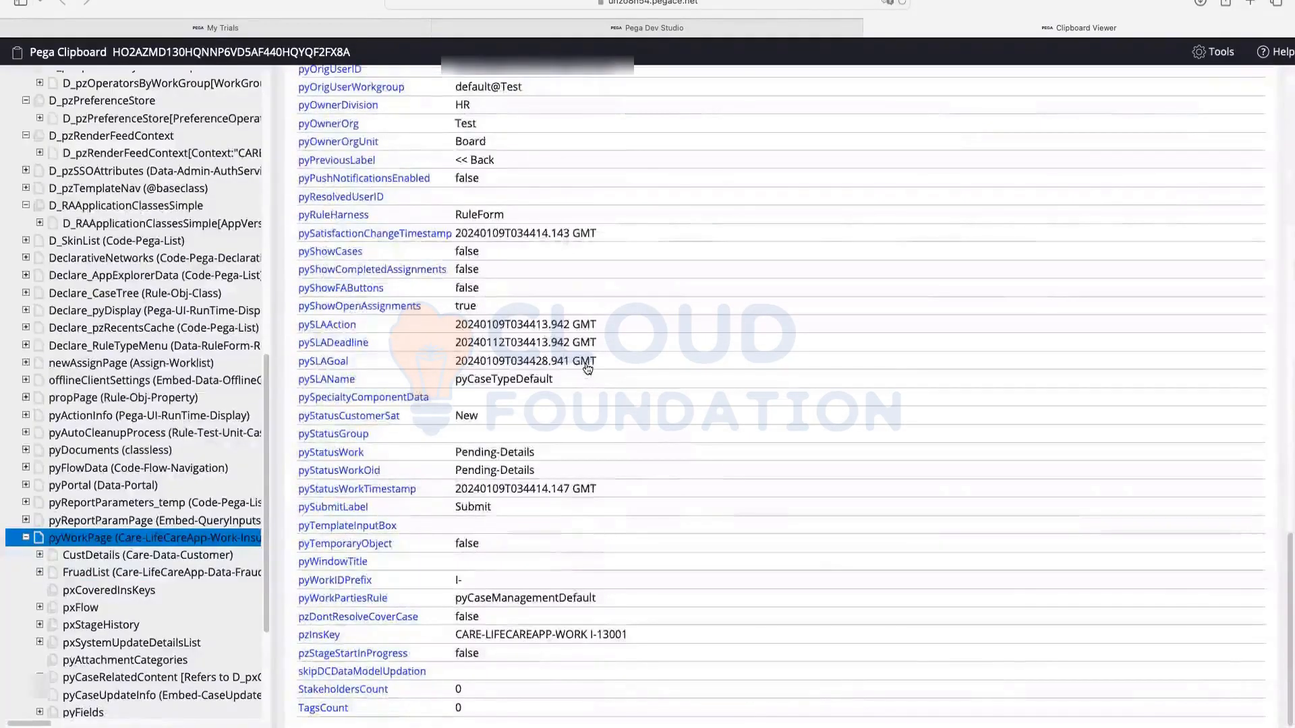
scroll(527, 331, up, 4)
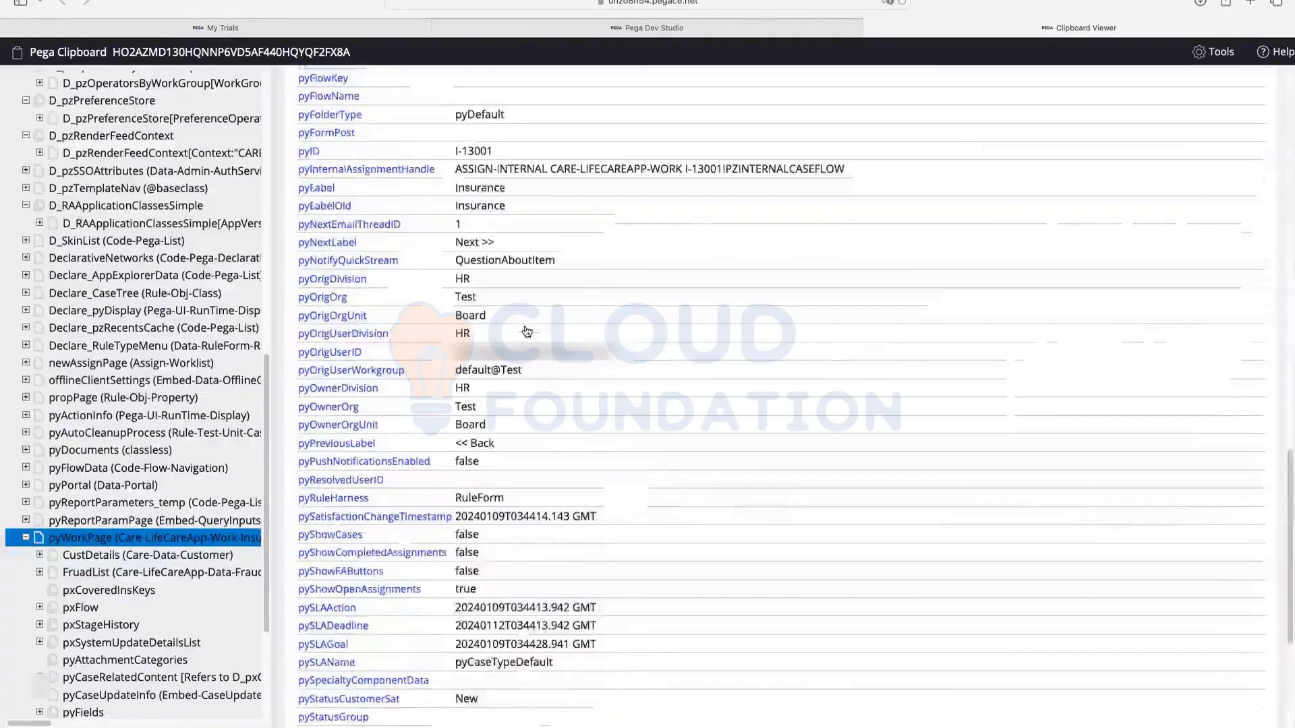
click(234, 503)
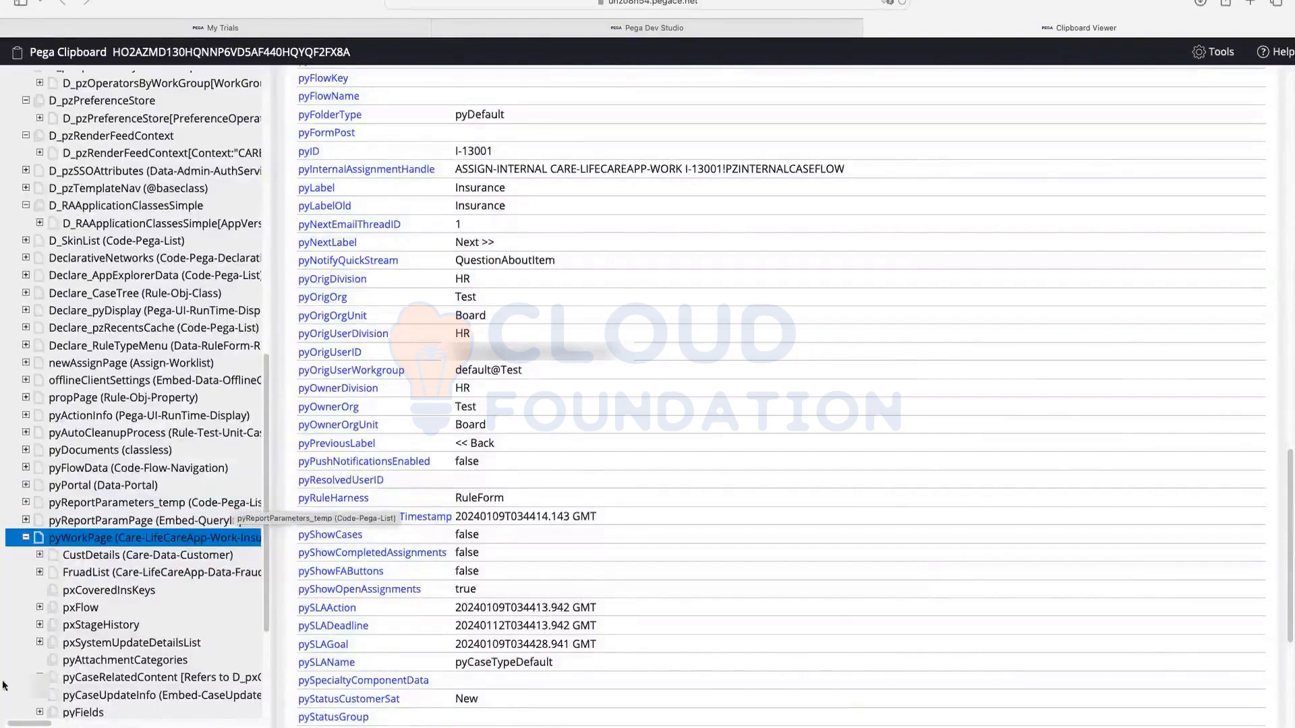
click(102, 553)
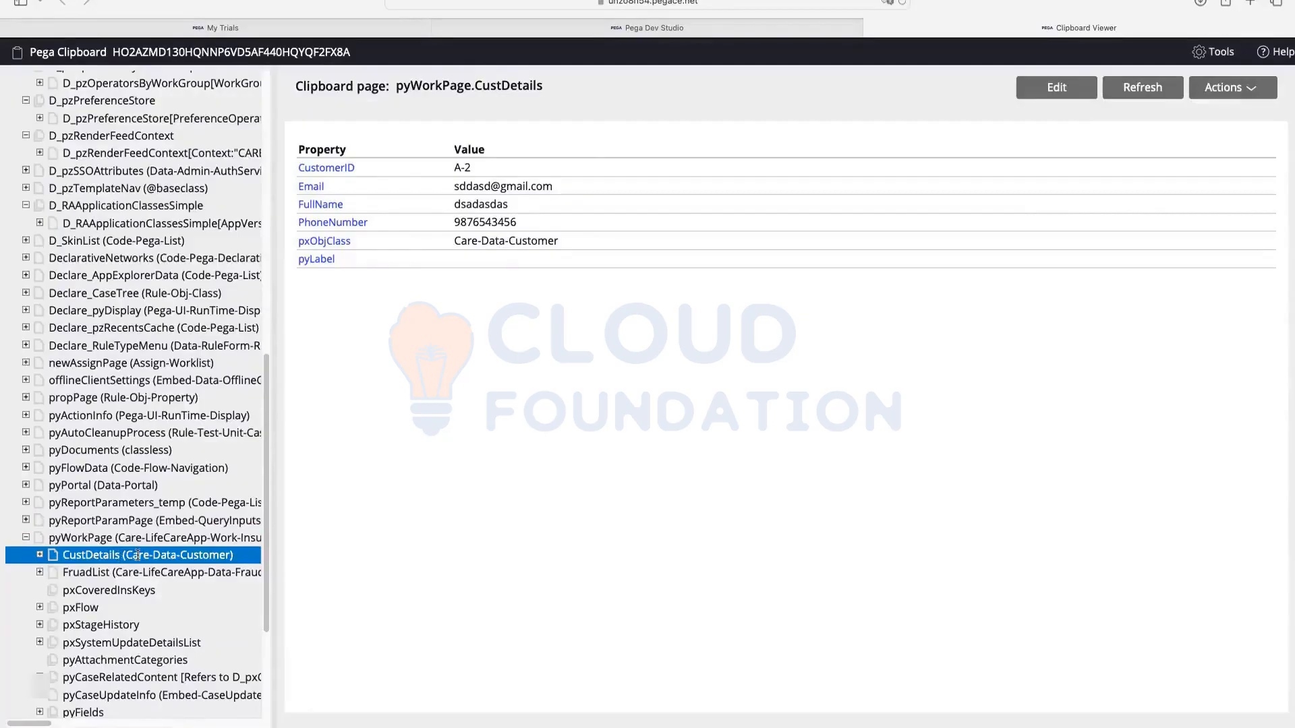
click(98, 573)
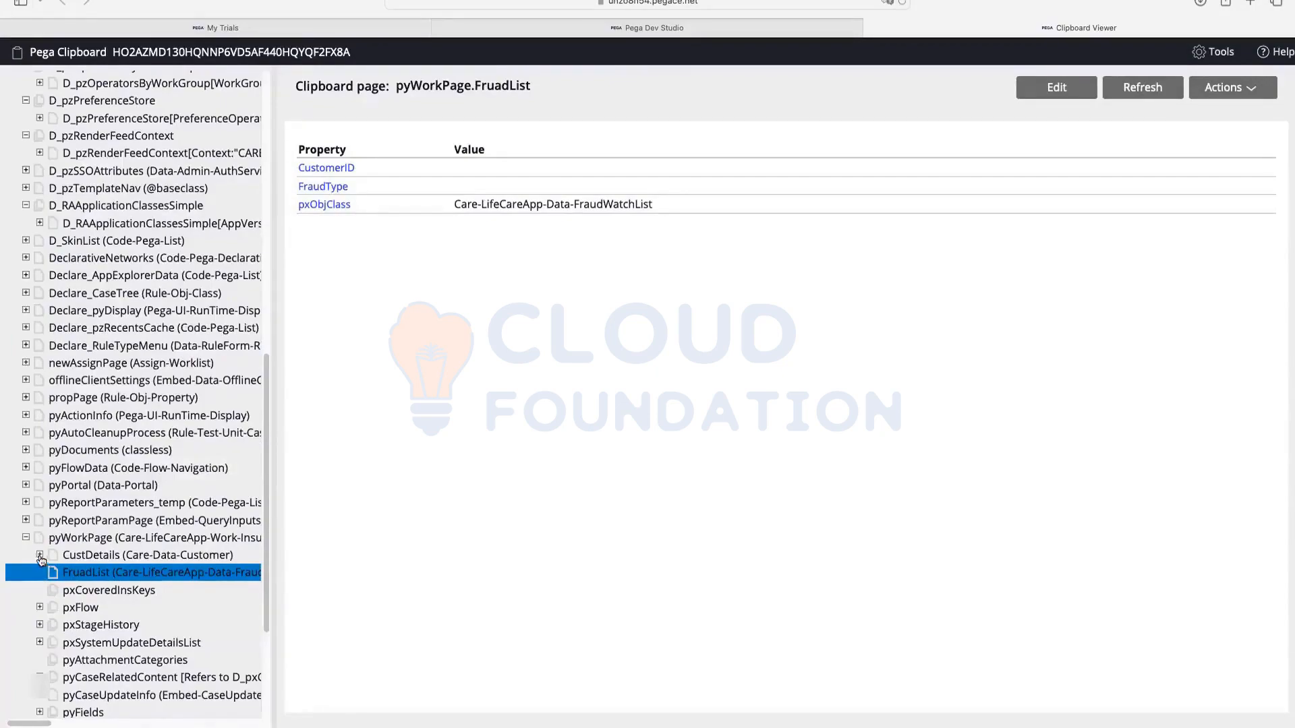
drag(41, 572, 100, 535)
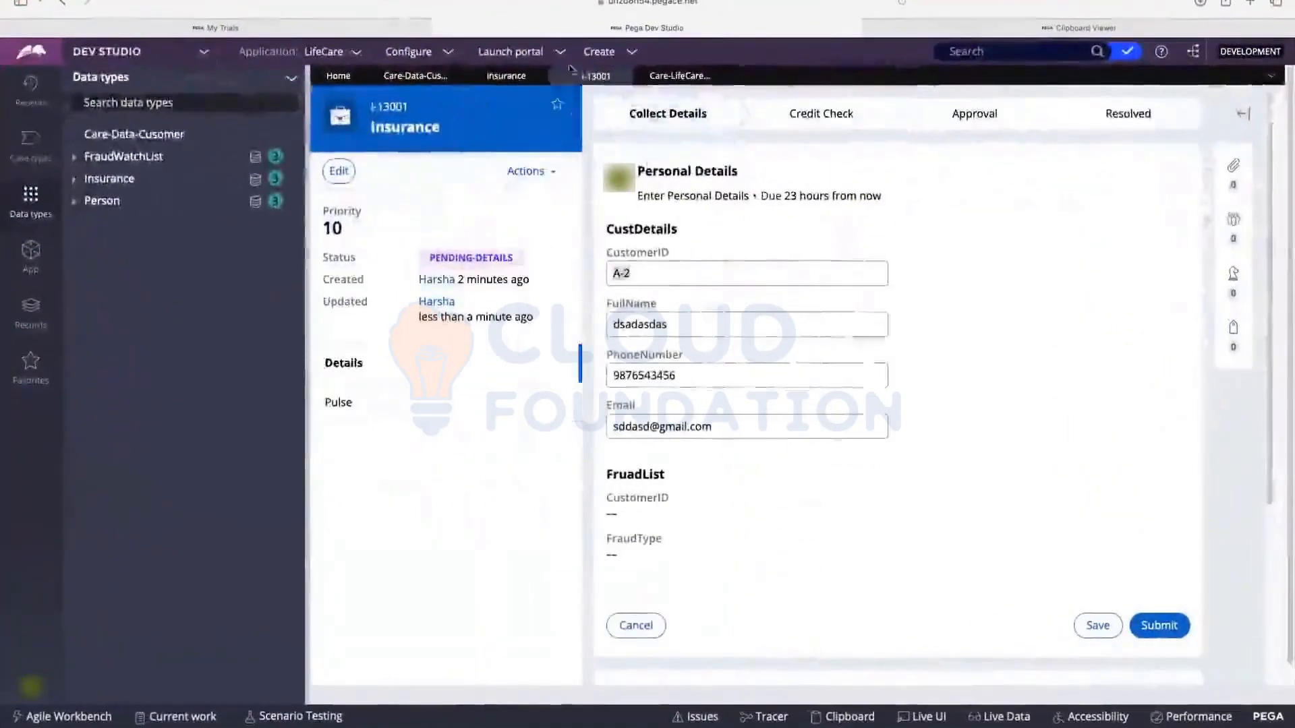
Step: Add a new field named FraudListEdit to the Insurance case type's data model
click(432, 77)
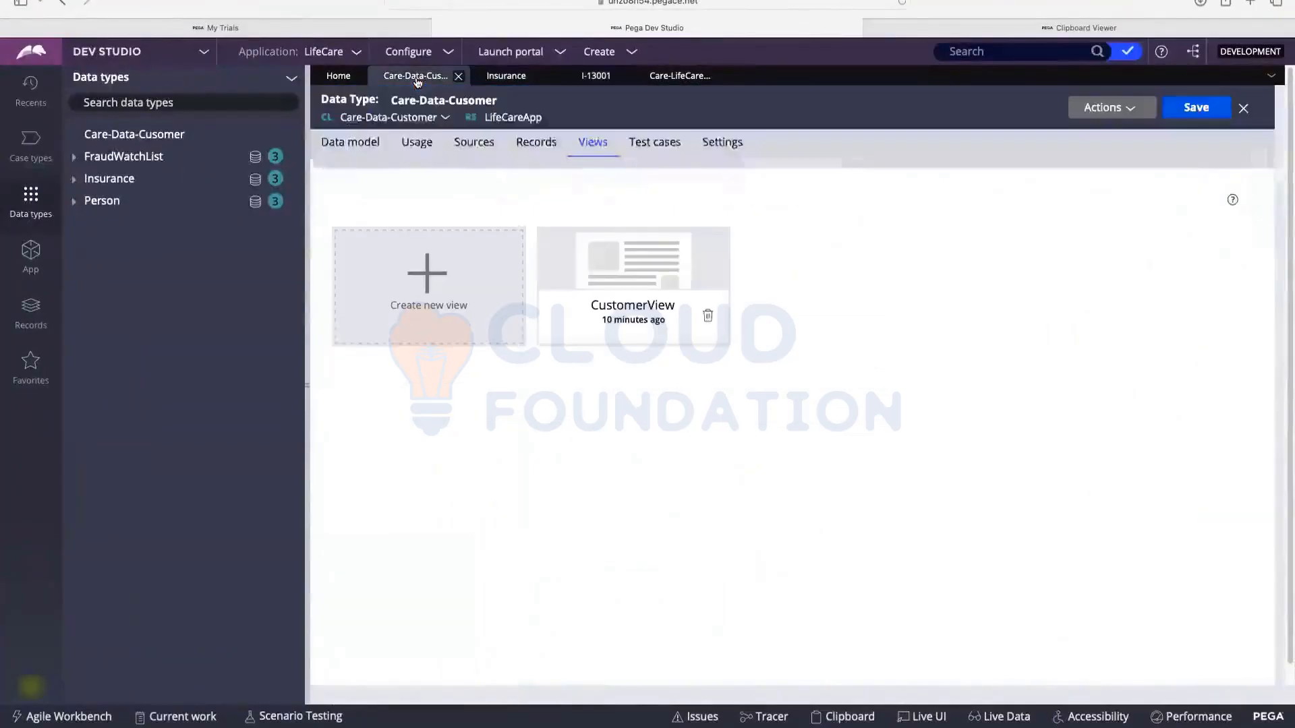
click(506, 76)
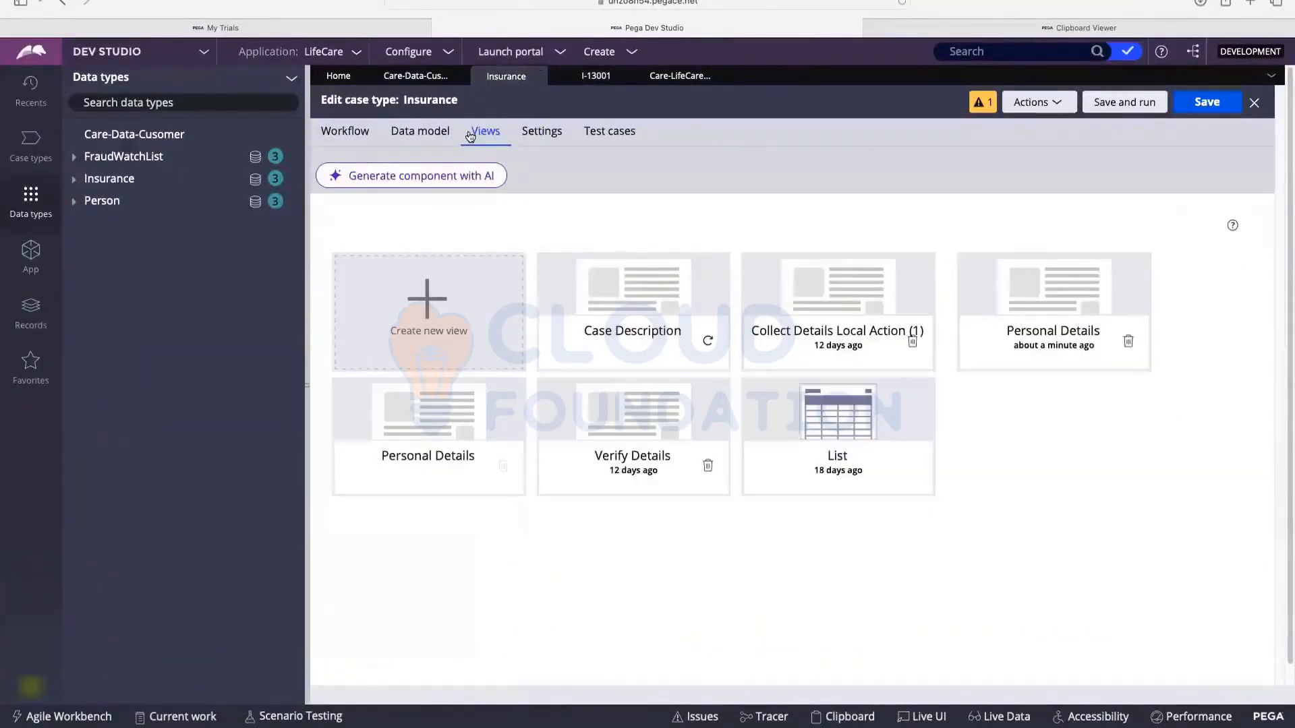
click(418, 132)
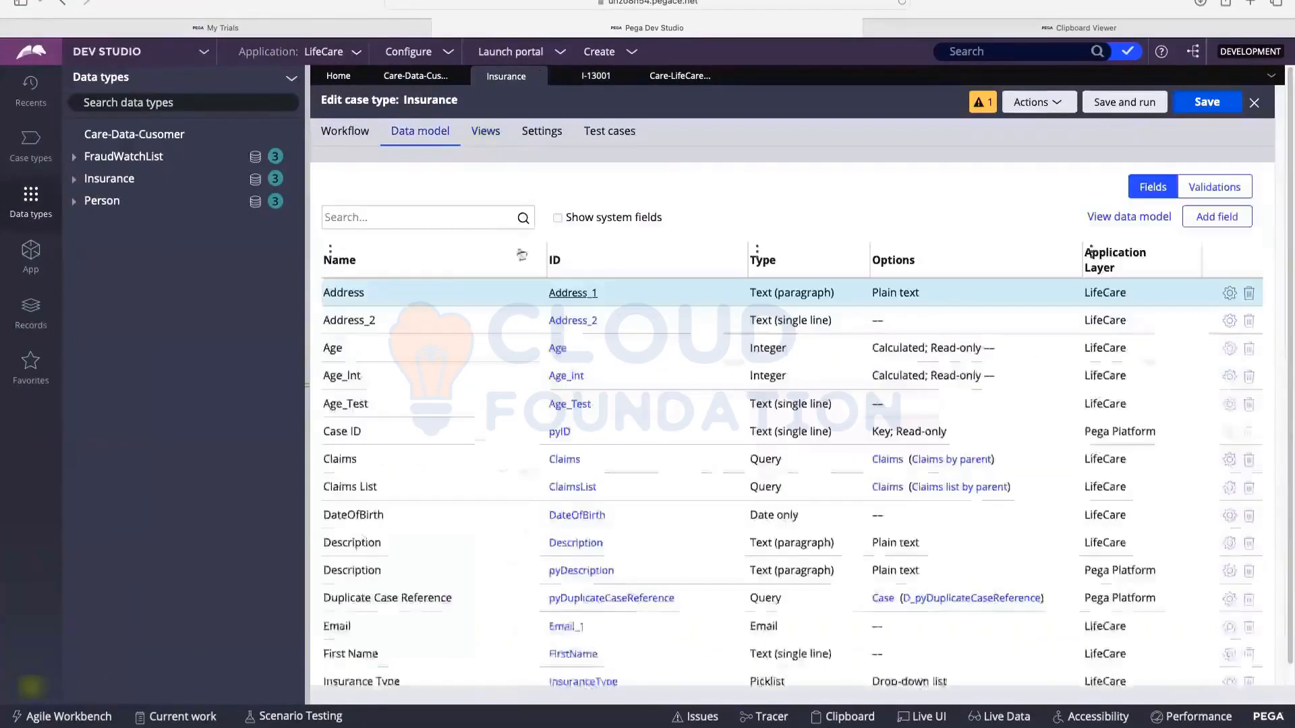
click(1216, 217)
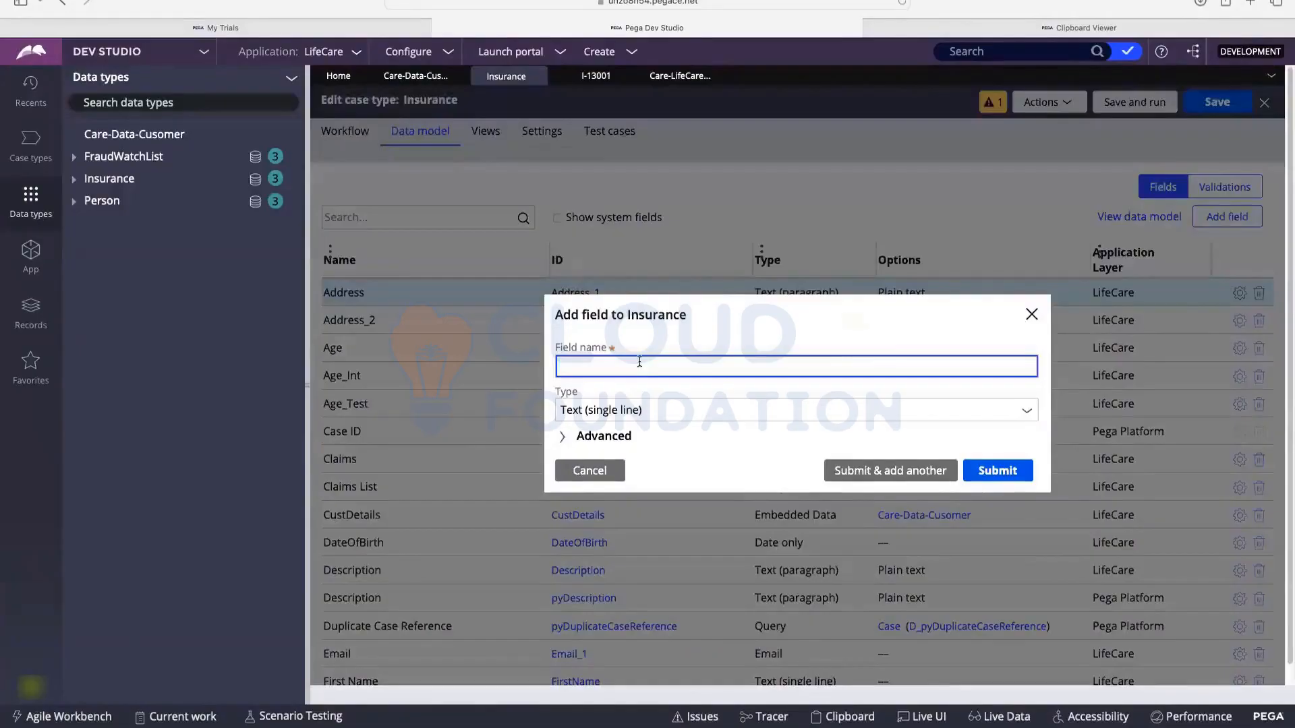
text(FraudListEdit)
click(654, 412)
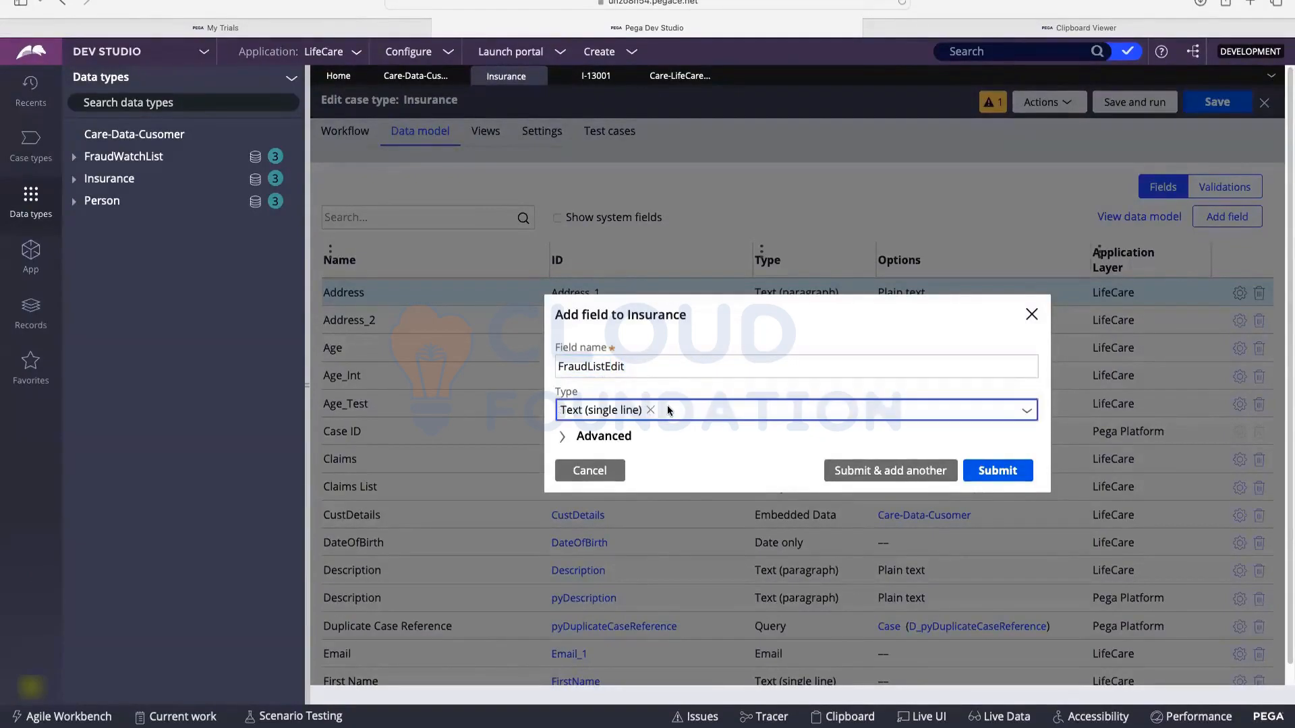
Step: Make it Embedded Data based on FraudWatchList, holding a list of records, and submit
click(690, 414)
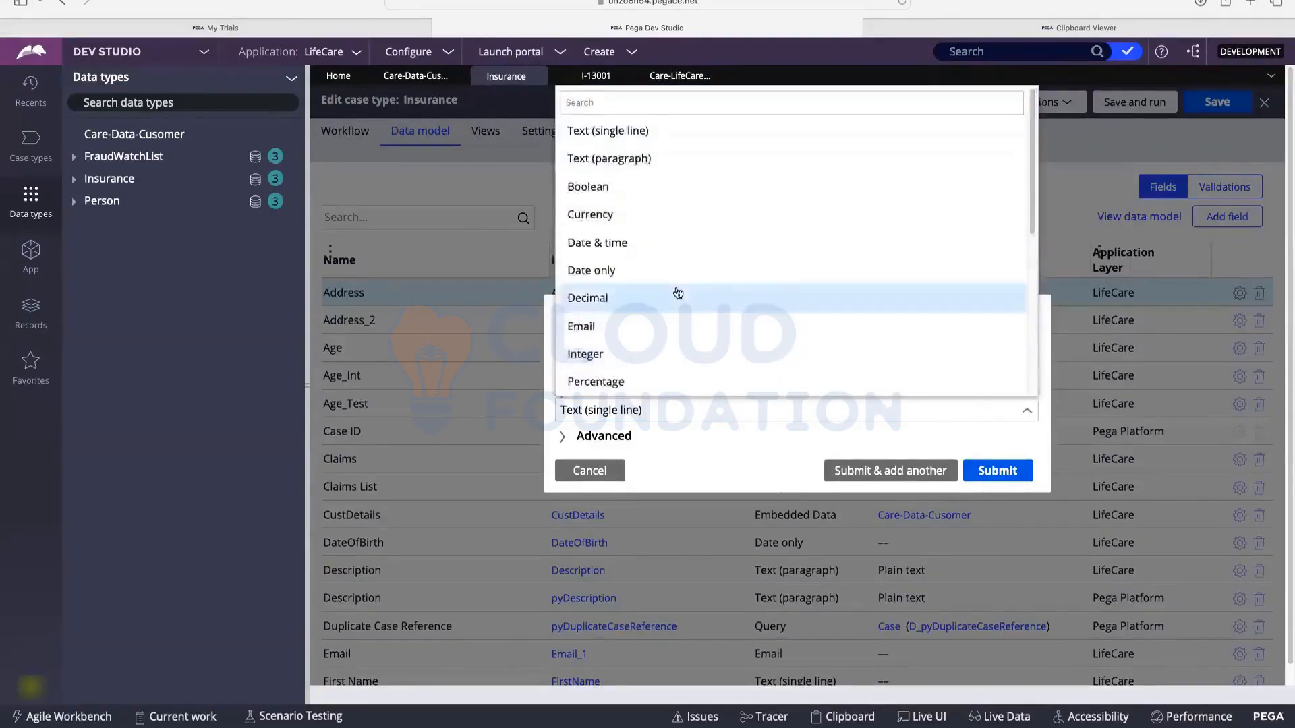
scroll(677, 292, down, 5)
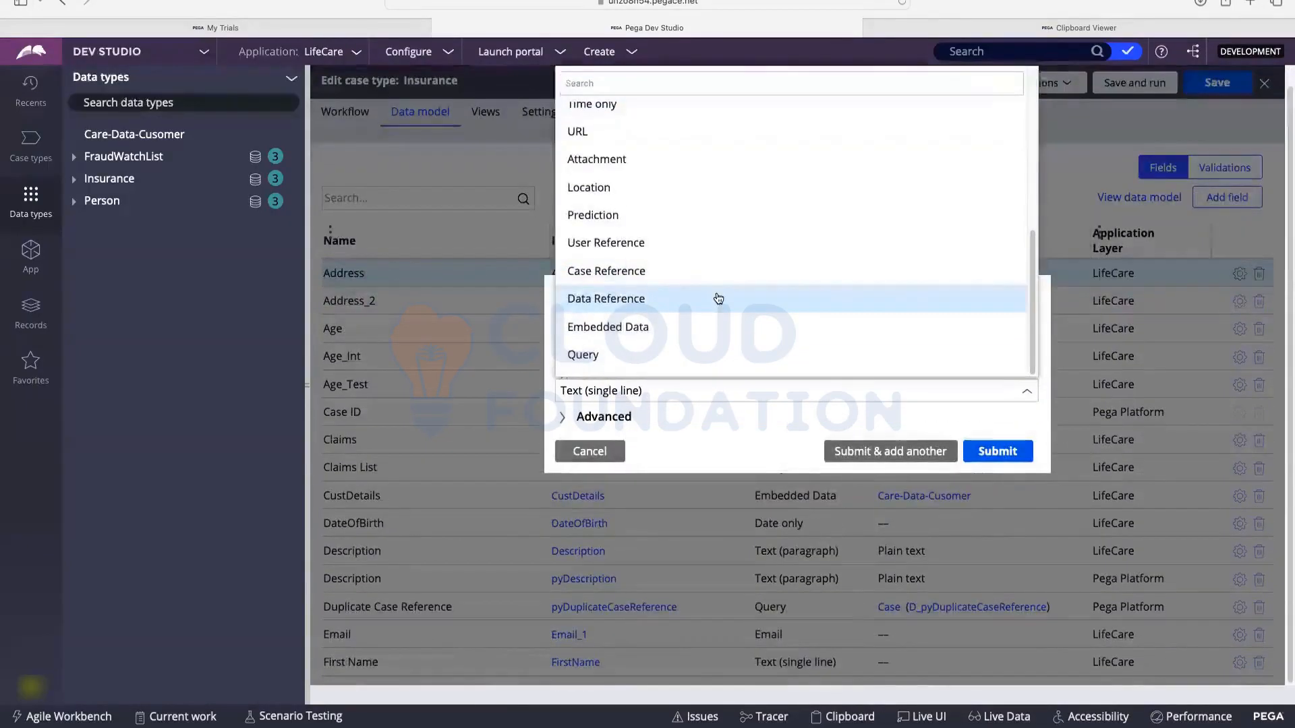
click(653, 331)
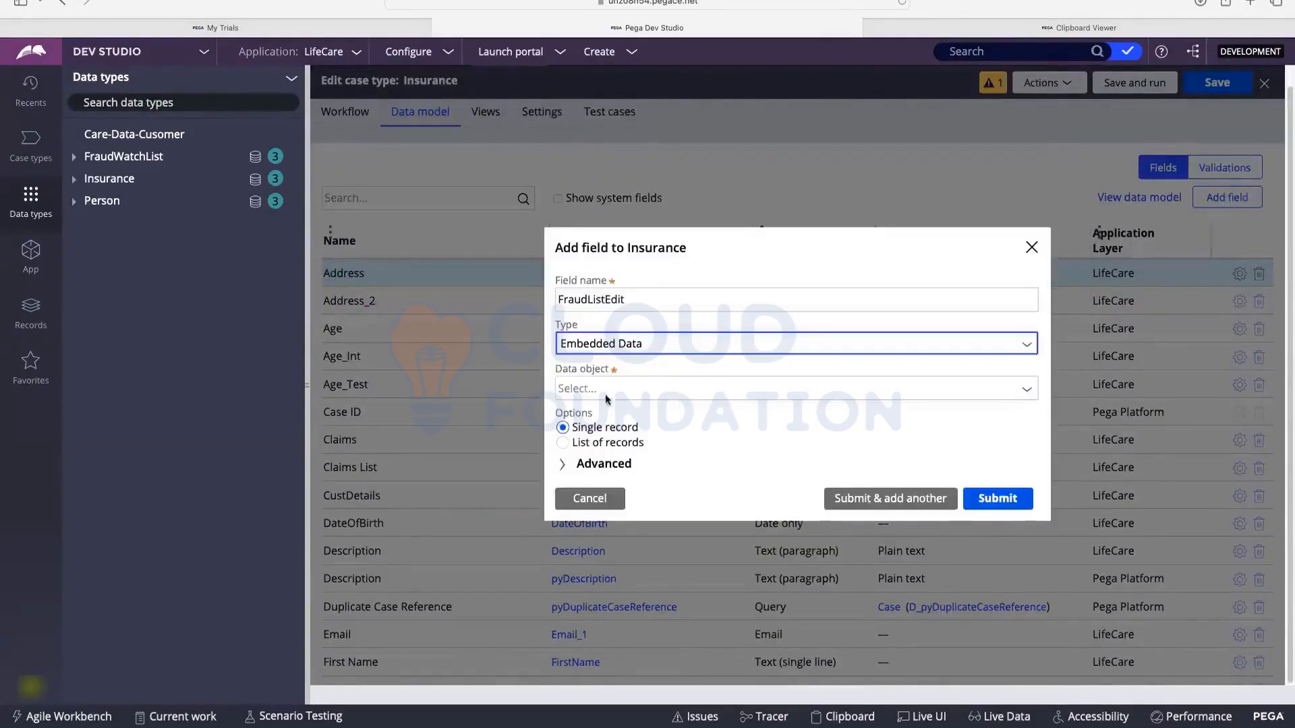
click(605, 392)
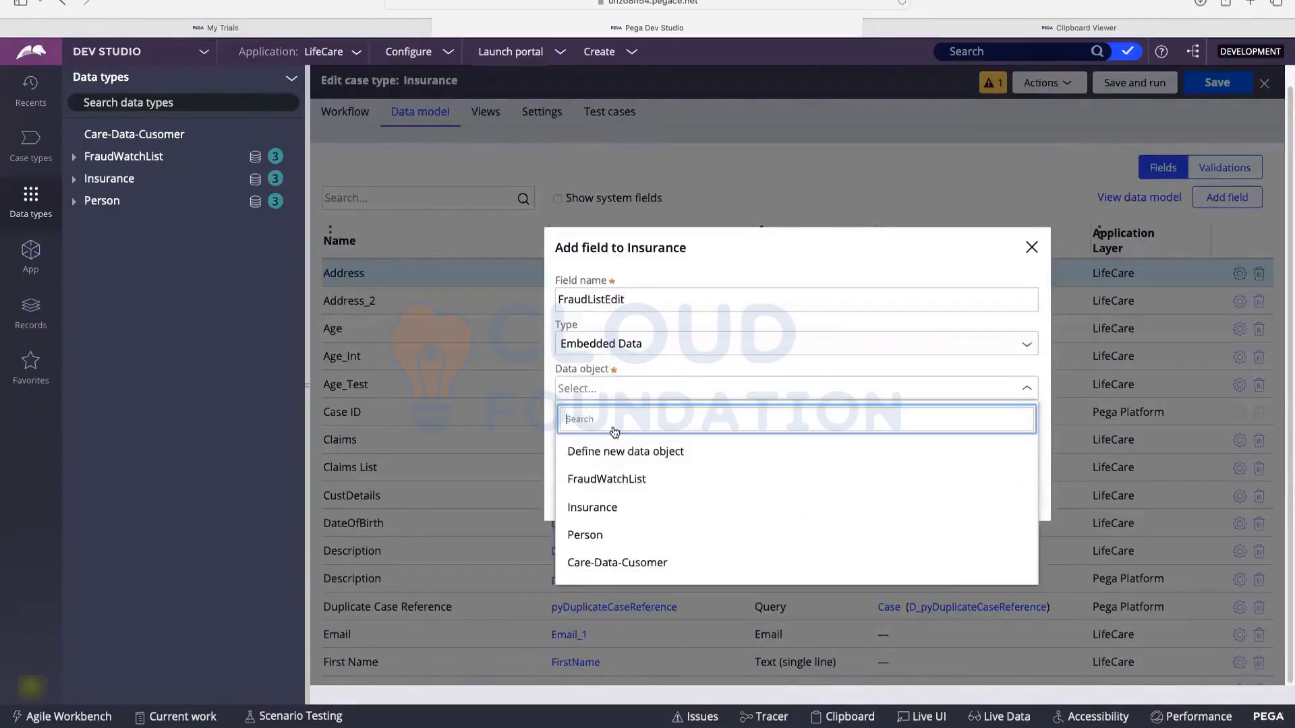
click(610, 478)
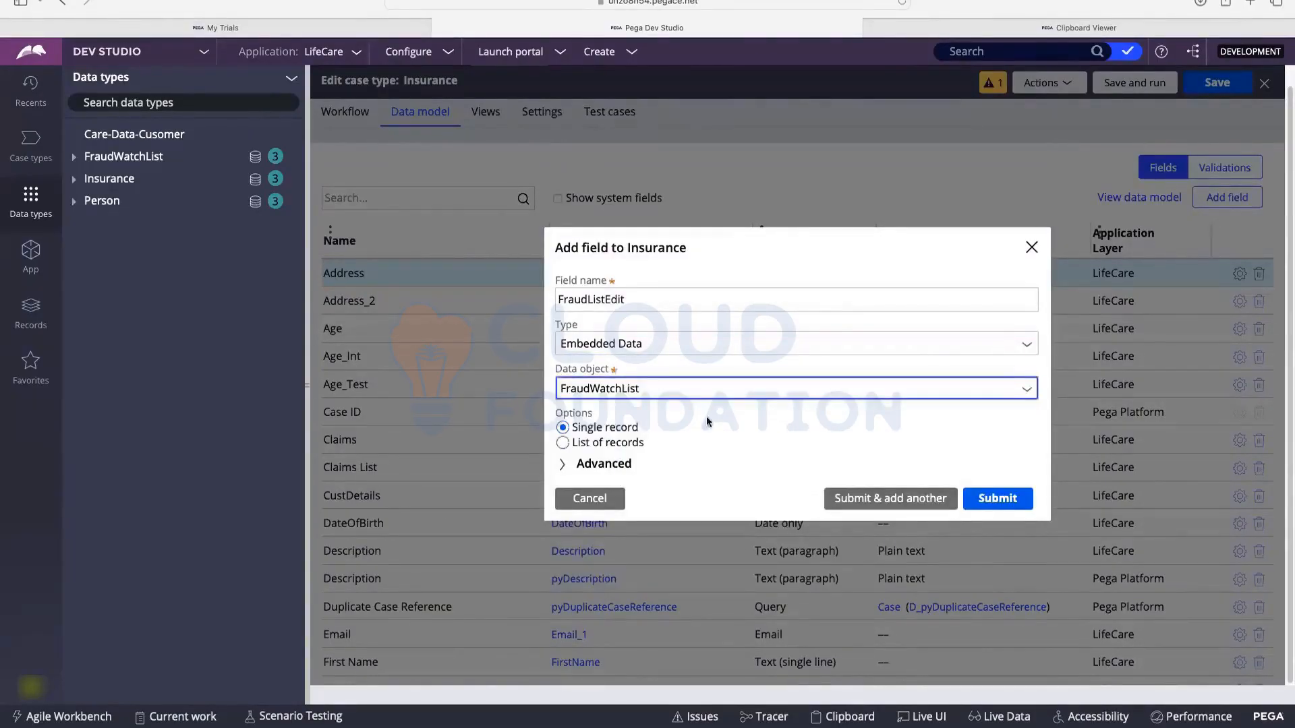
click(563, 444)
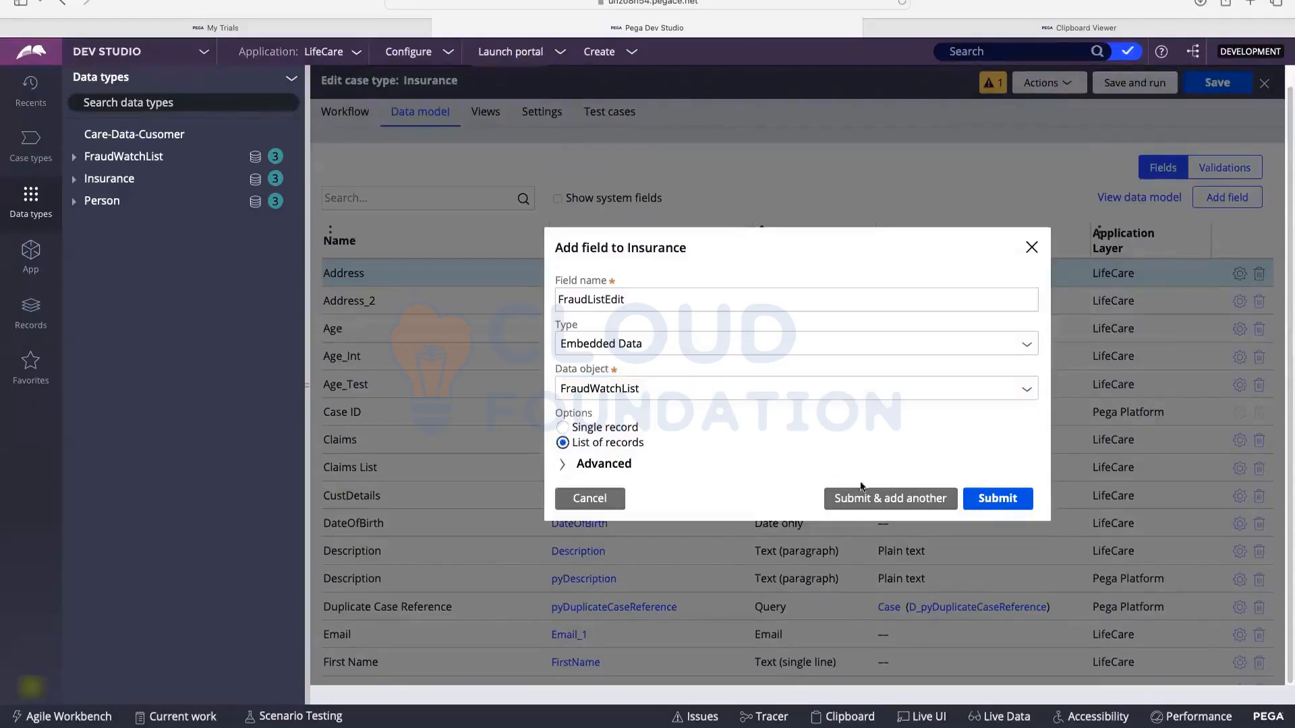
click(997, 499)
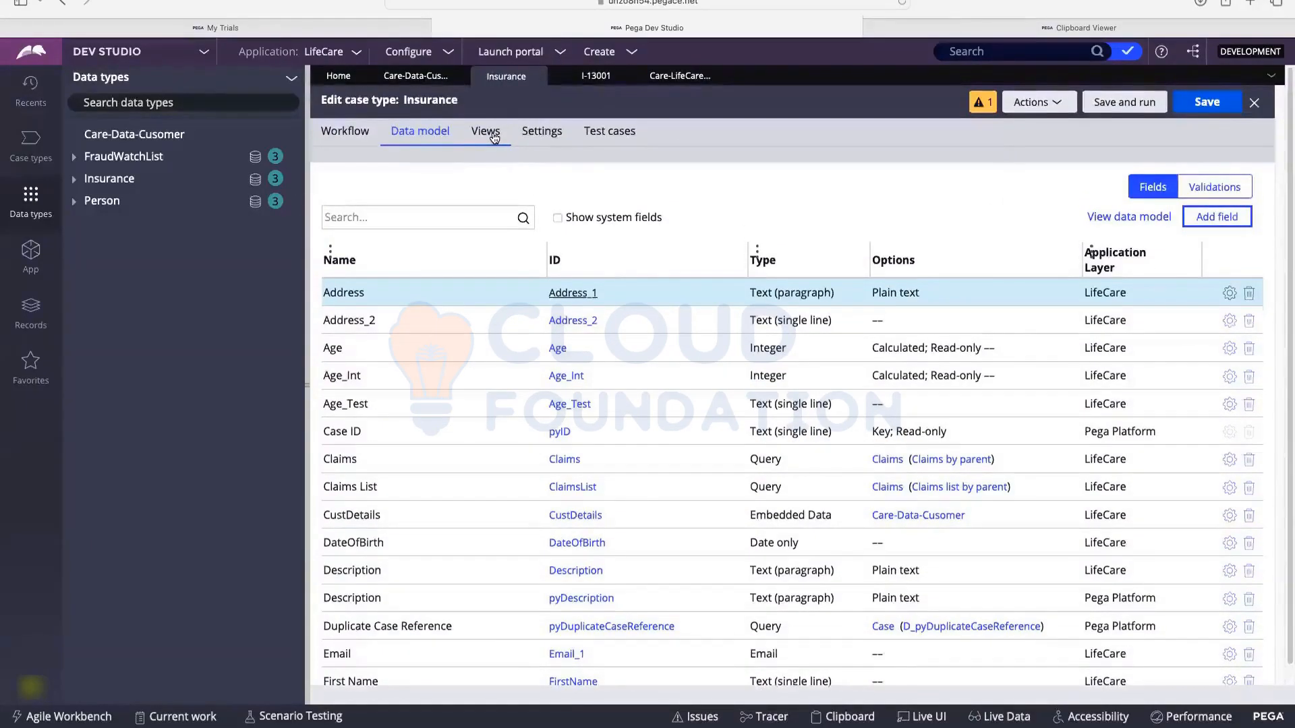
Step: In Personal Details, add FraudListEdit from the Fields list, delete the FraudList row, and submit
click(487, 133)
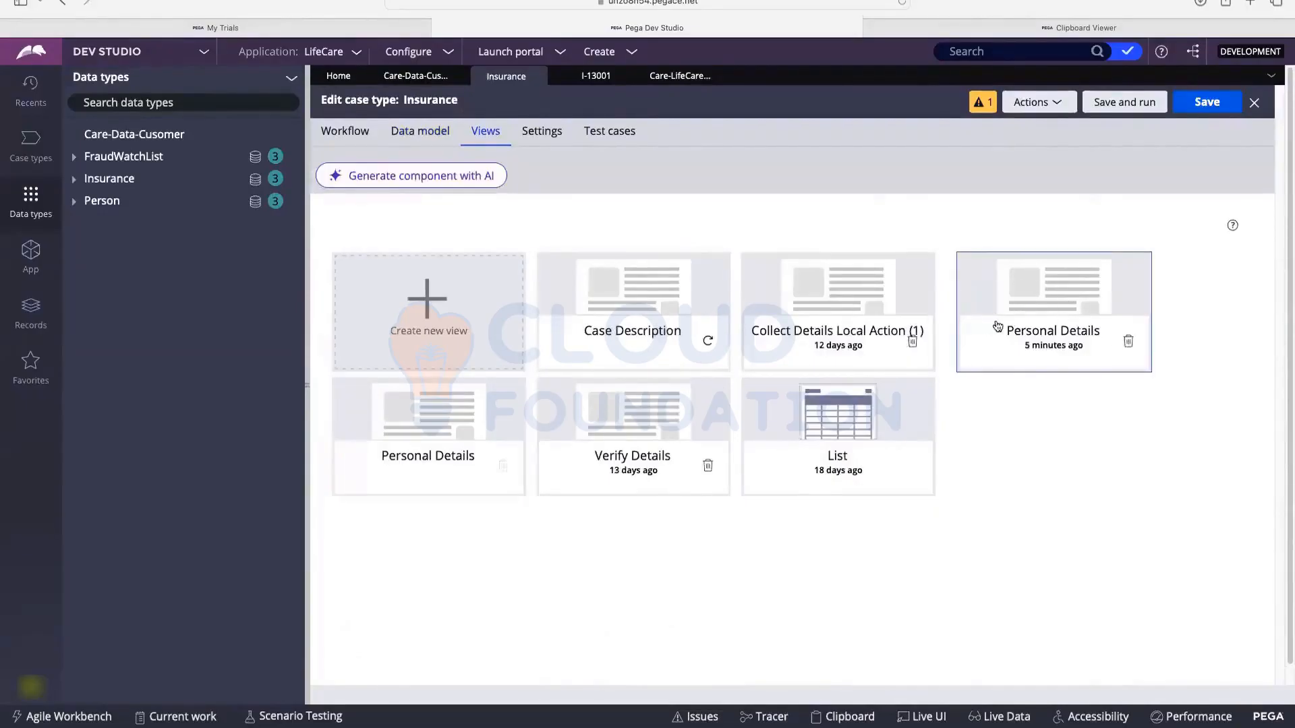
click(1037, 286)
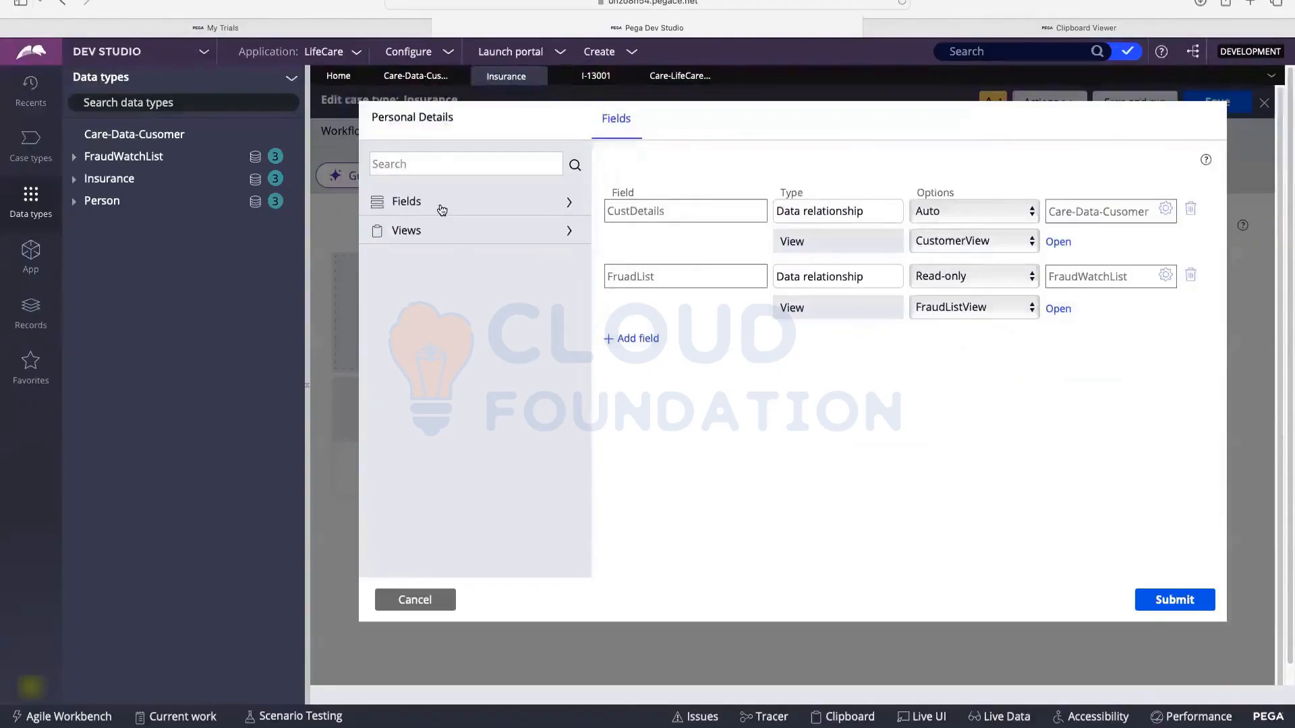
click(441, 206)
scroll(435, 286, down, 3)
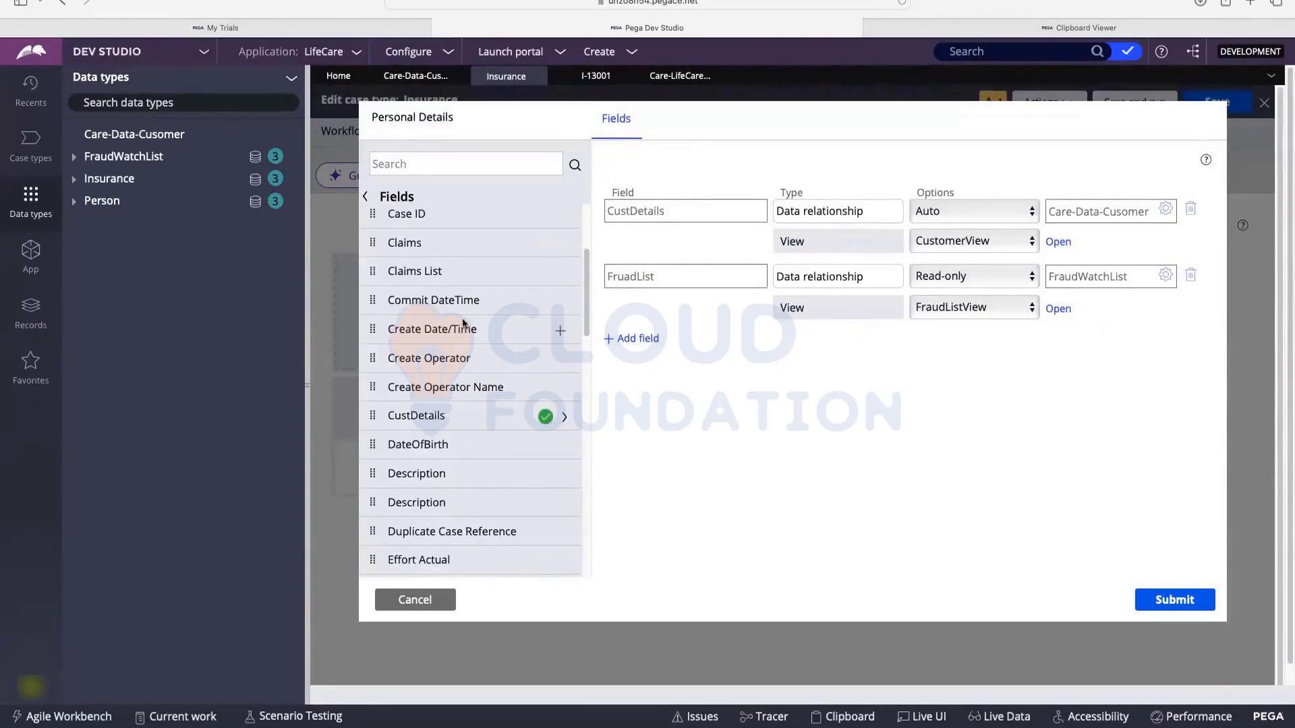
scroll(463, 324, down, 3)
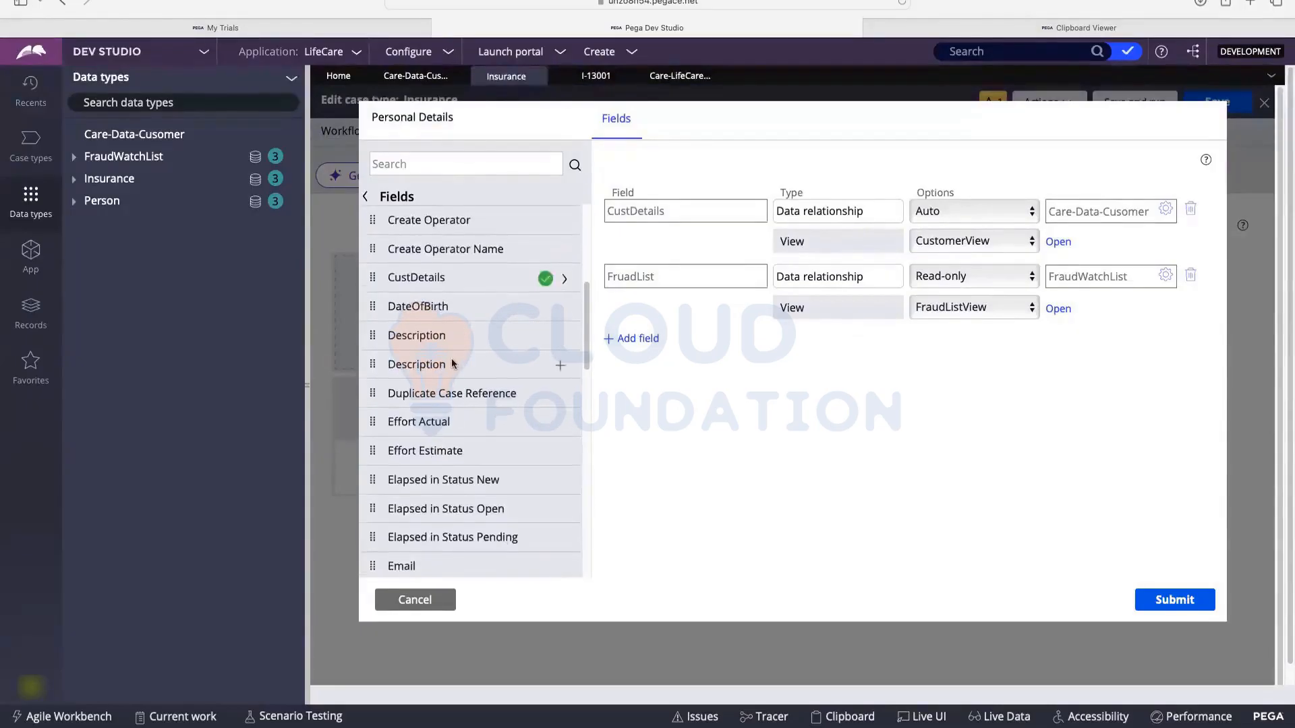
scroll(451, 359, down, 3)
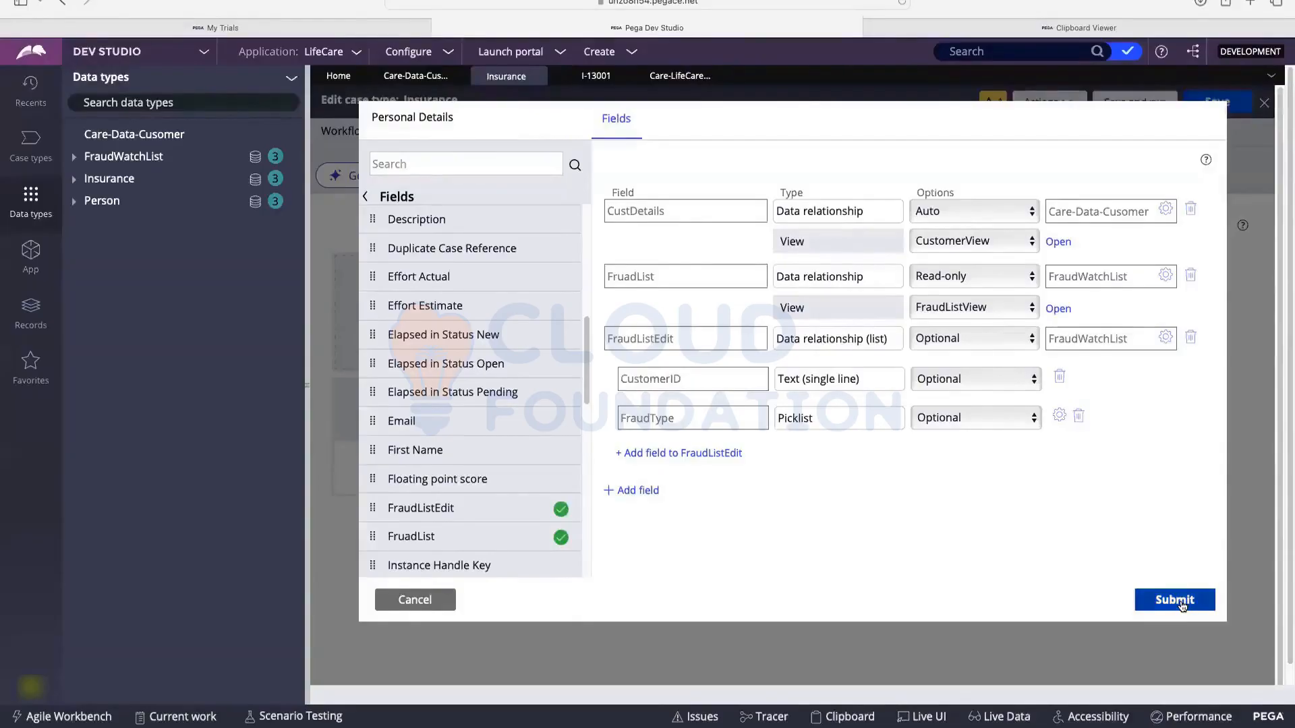
click(1191, 277)
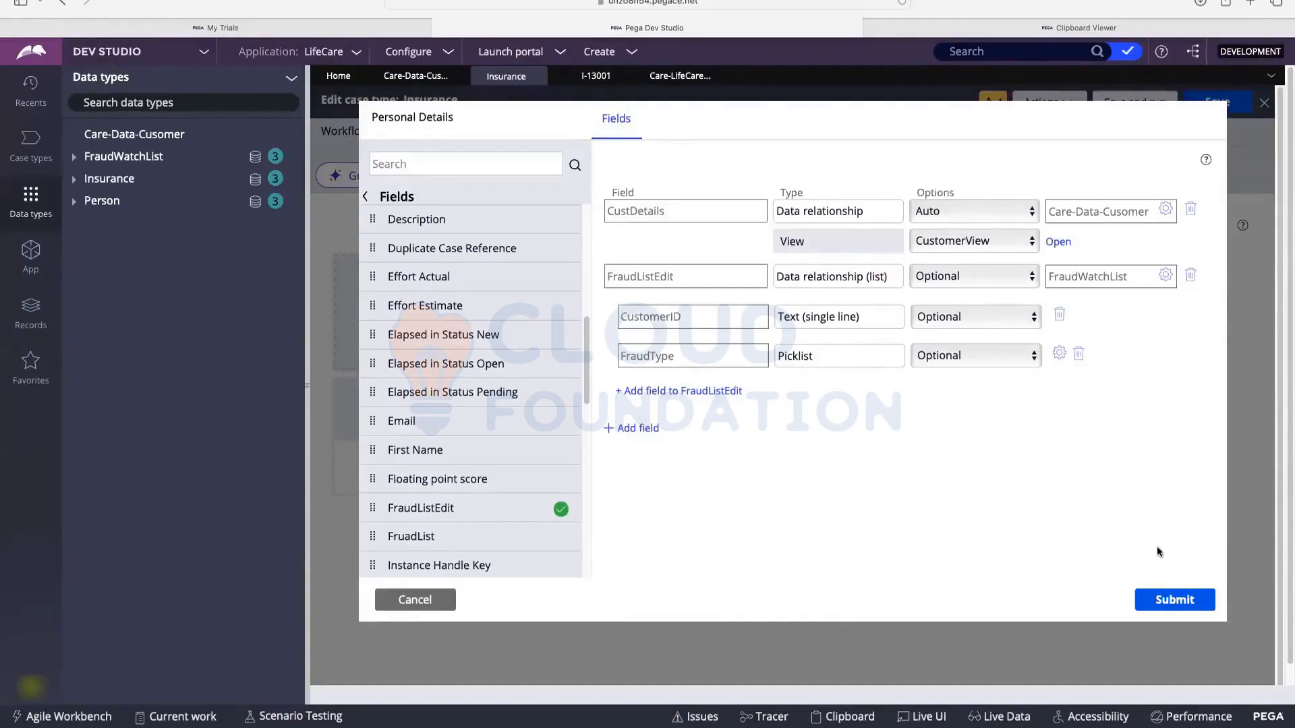
click(1158, 607)
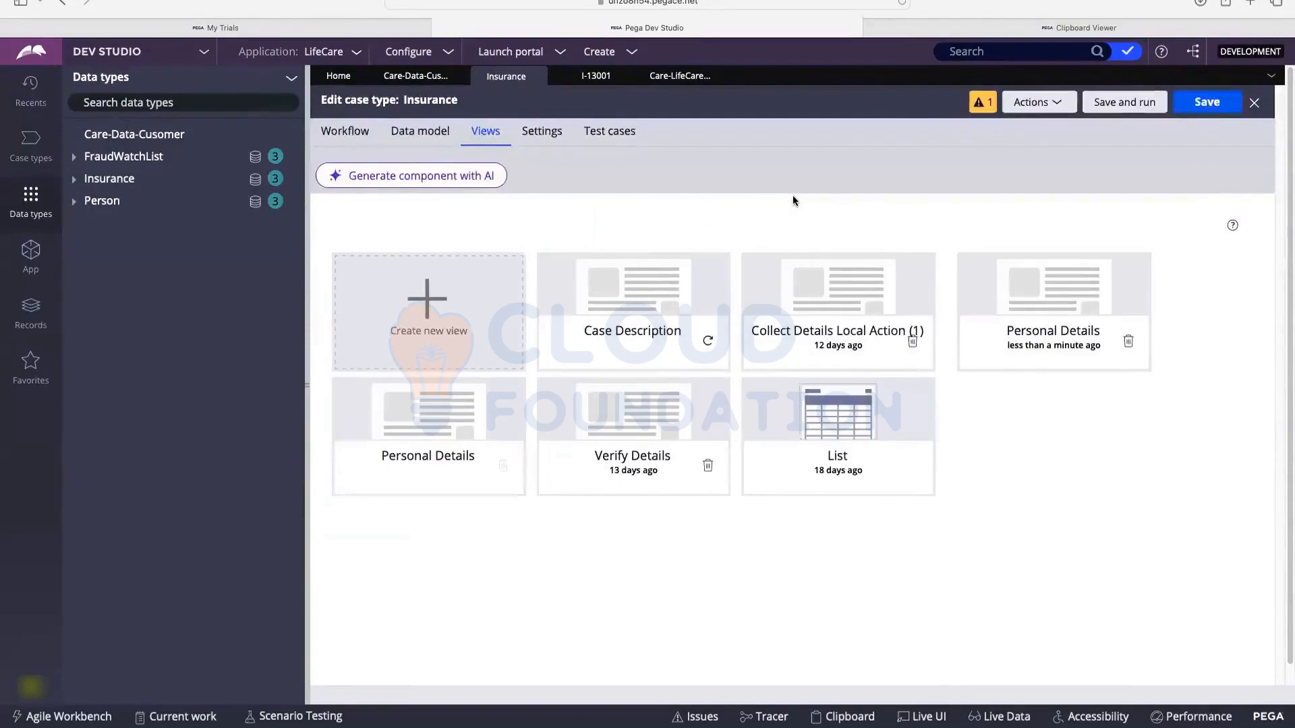
Step: Create a new Insurance case
click(631, 55)
mouse_move(644, 62)
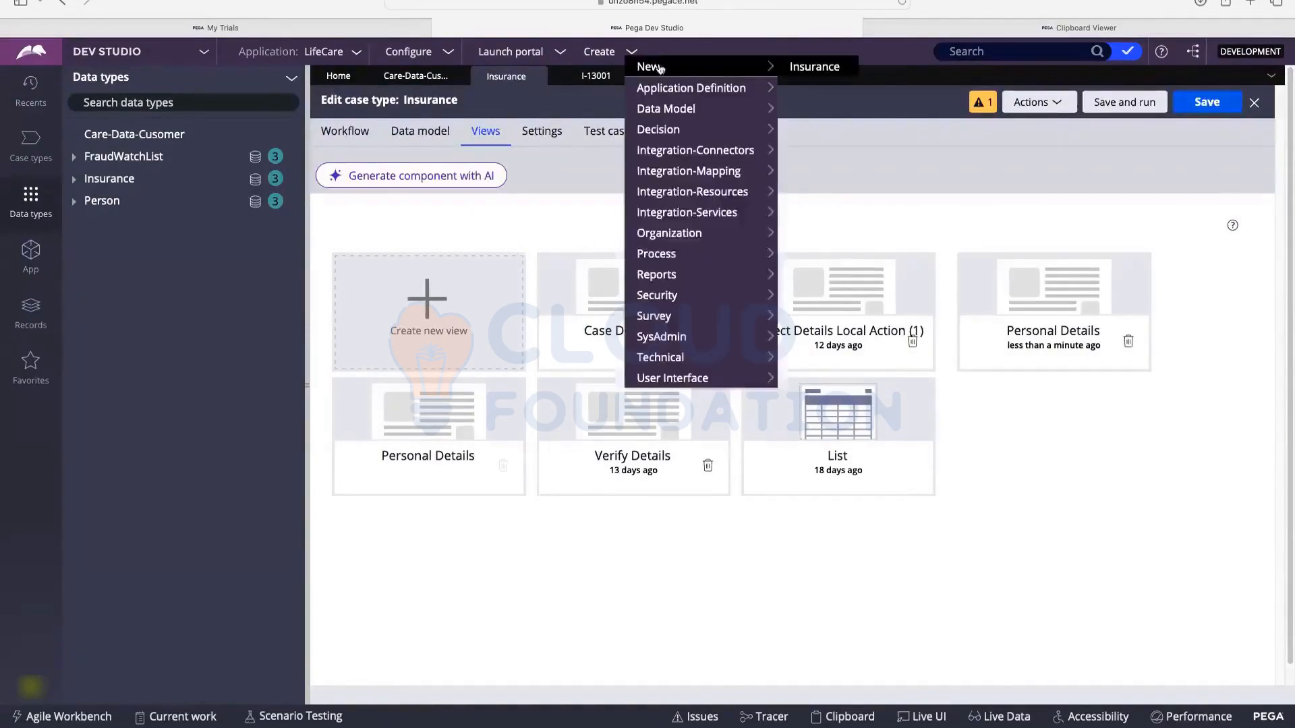
click(810, 66)
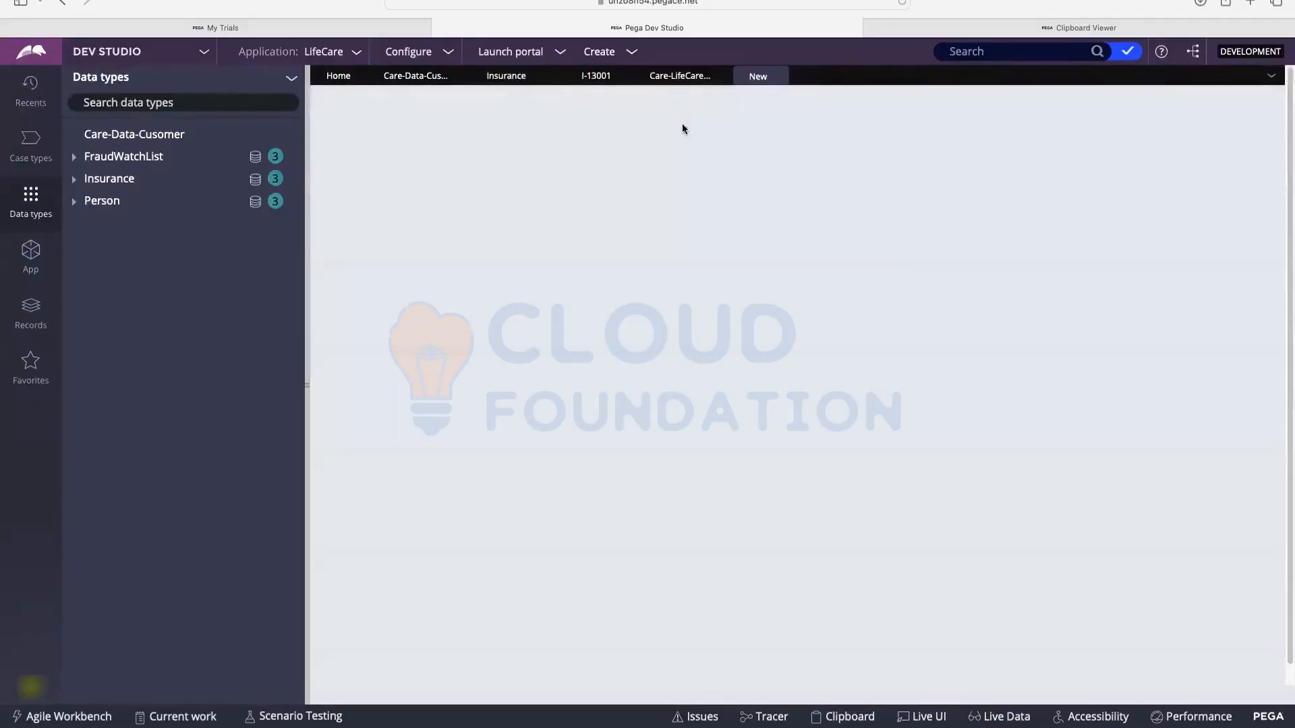
scroll(791, 286, down, 3)
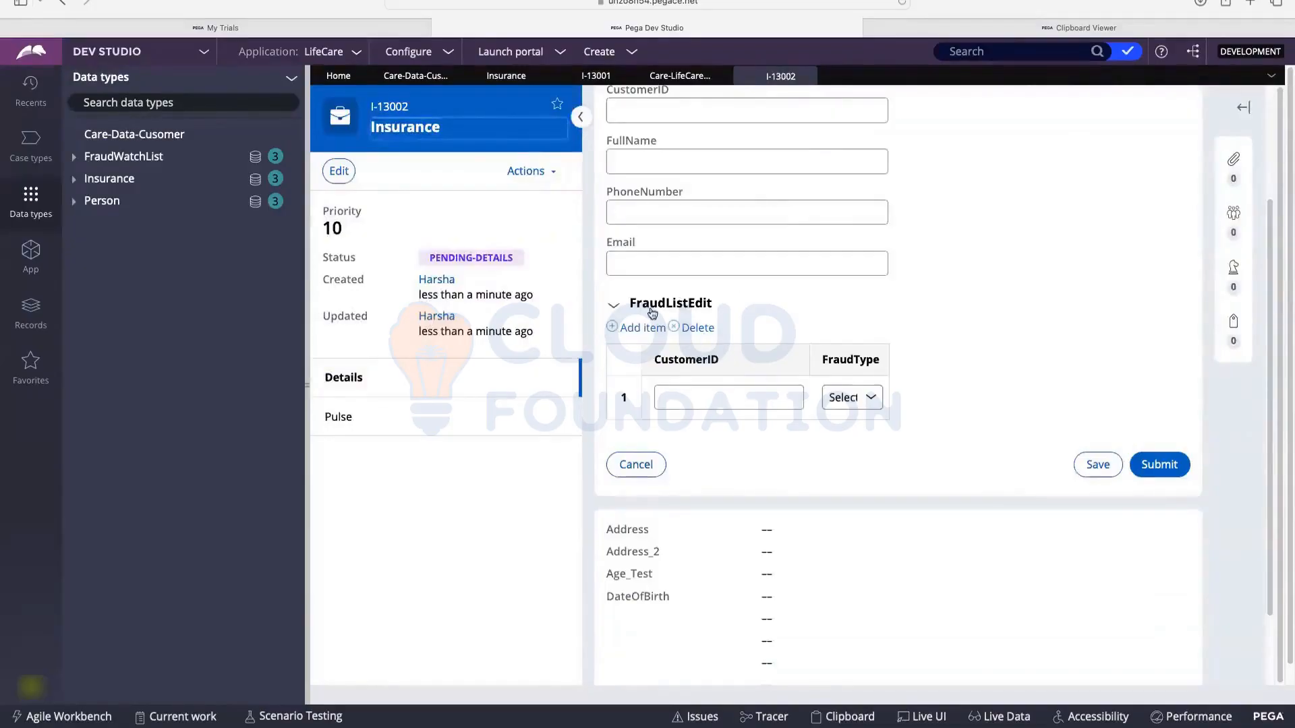
Step: Fill FraudListEdit row 1 with CustomerID A-1 and fraud type Fake Profile
click(699, 395)
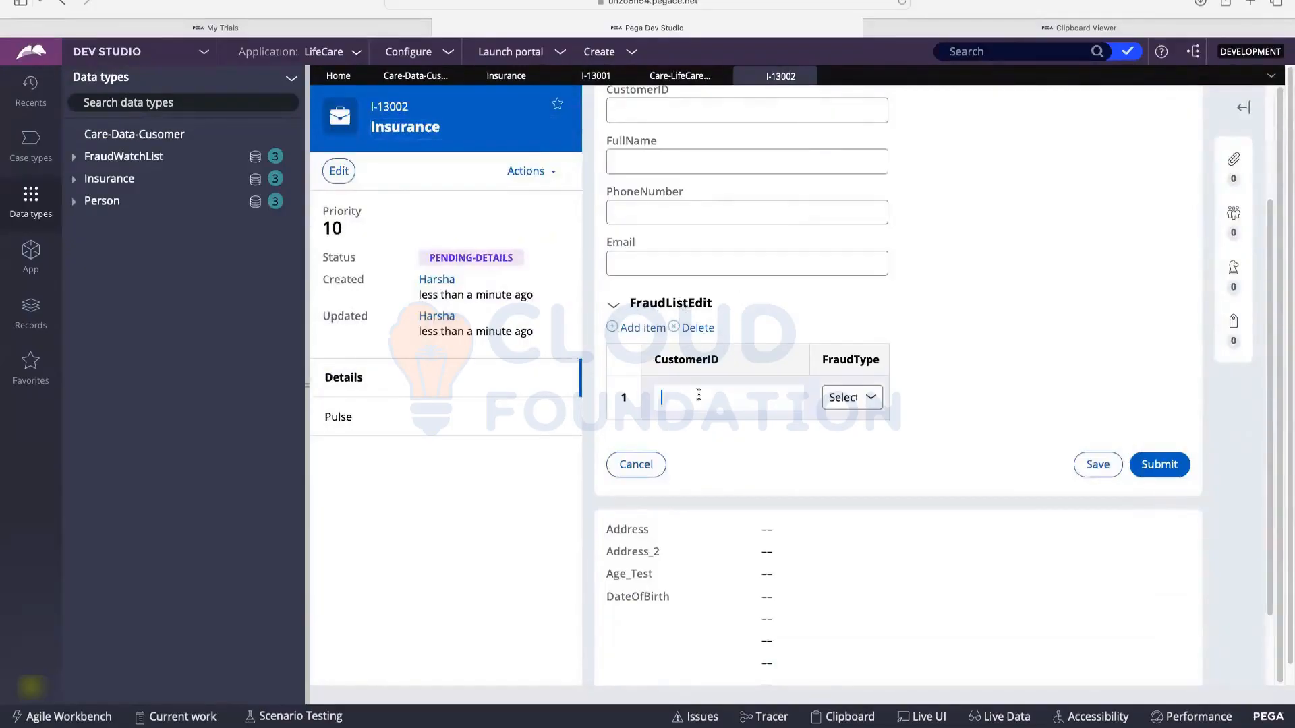
text(A-1)
click(839, 398)
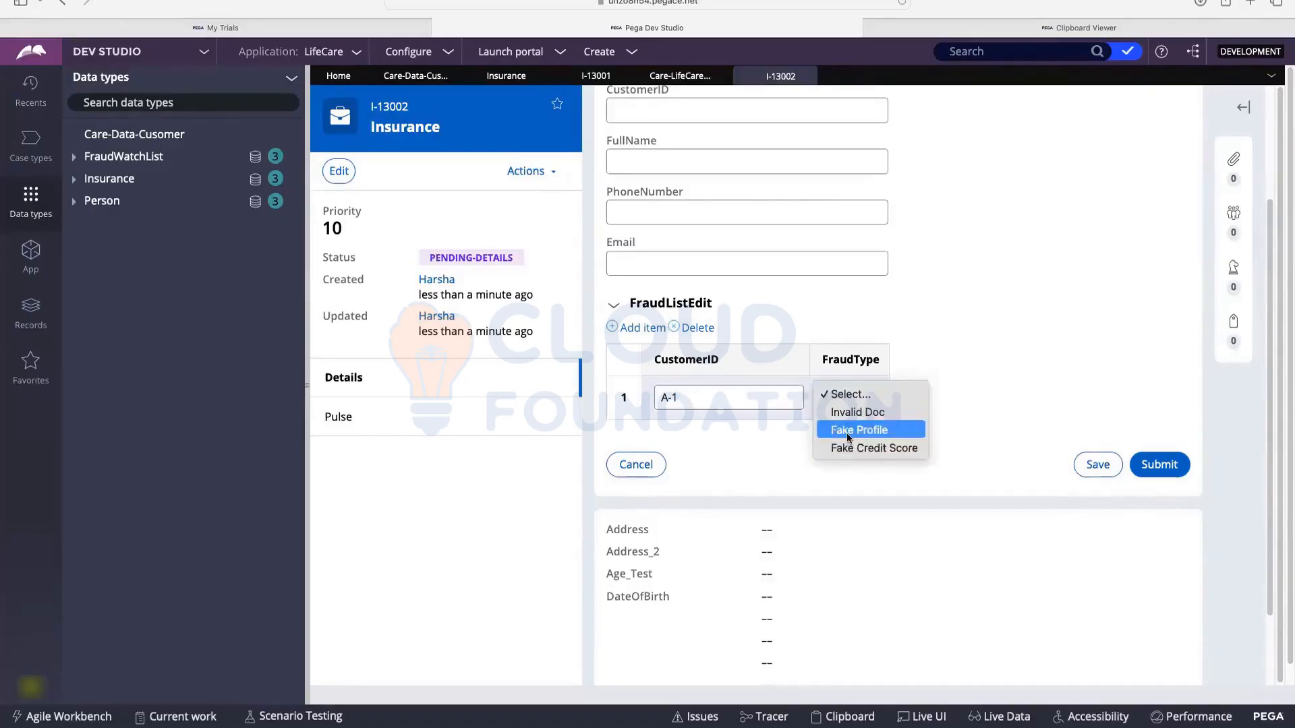
click(847, 432)
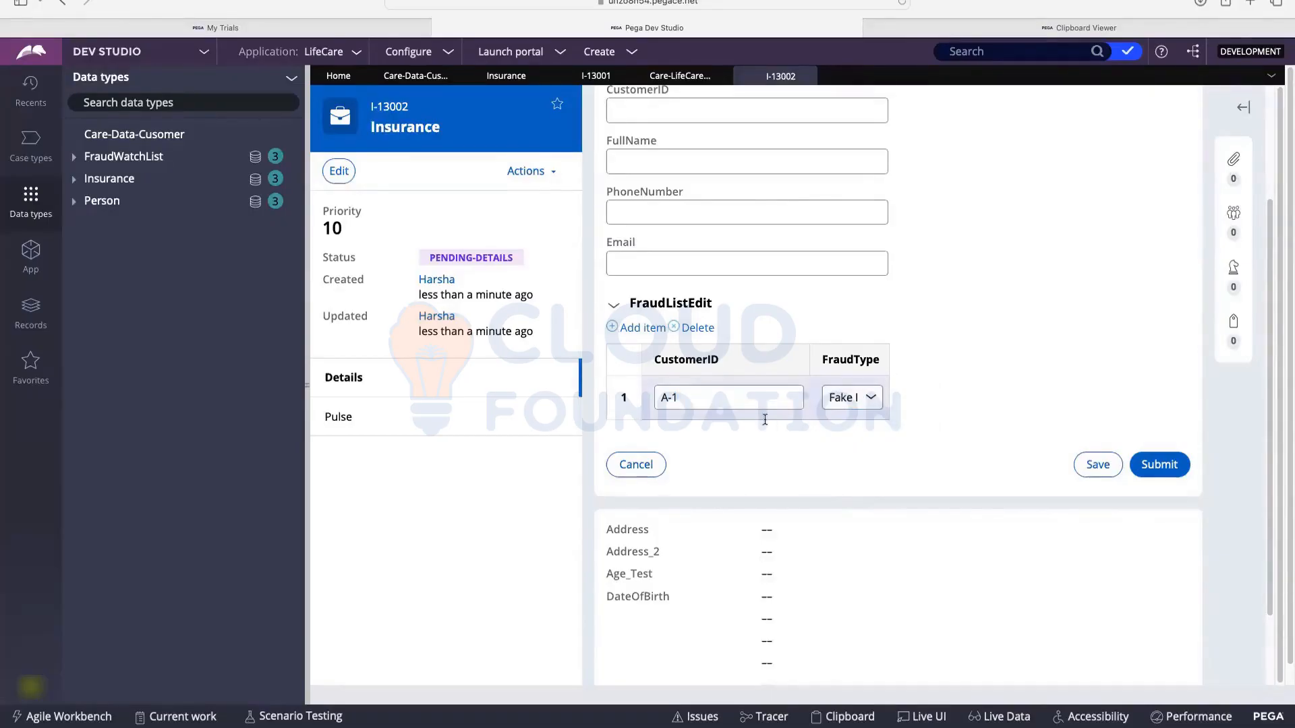
Step: Add FraudListEdit row 2 with CustomerID A-3 and fraud type Invalid Doc
click(643, 329)
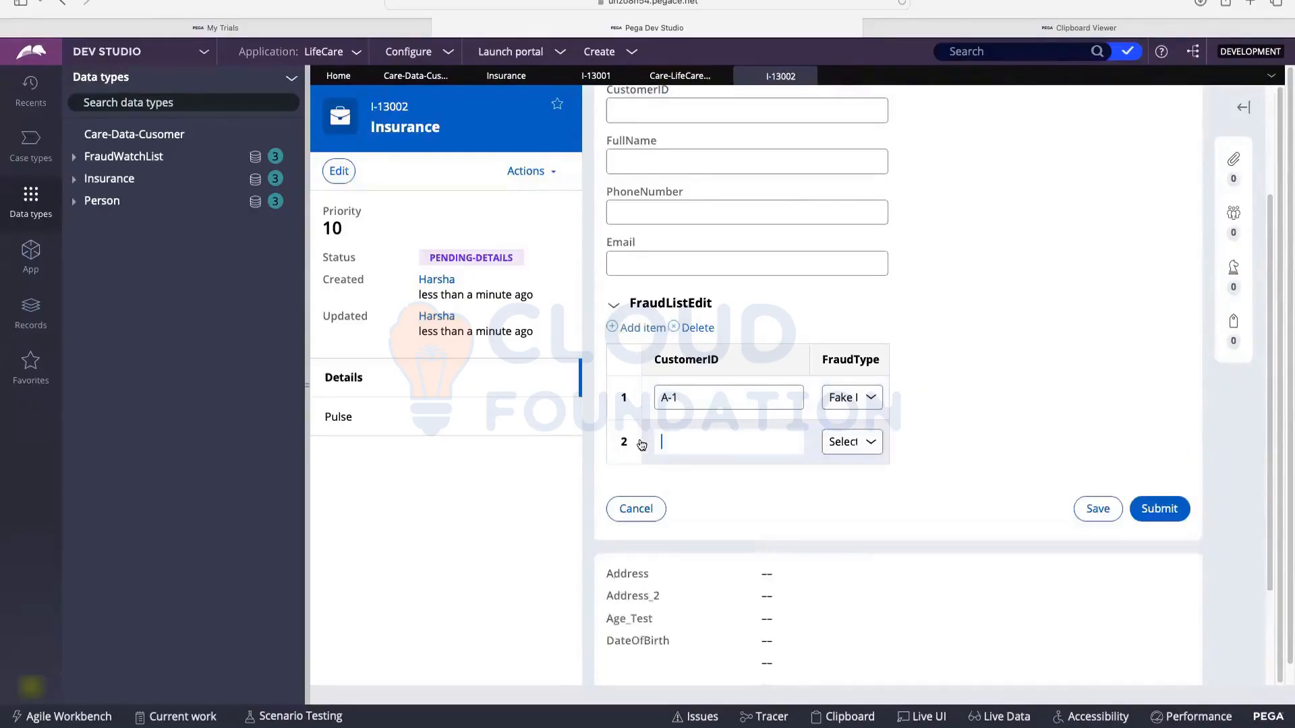
text(A-3)
click(832, 447)
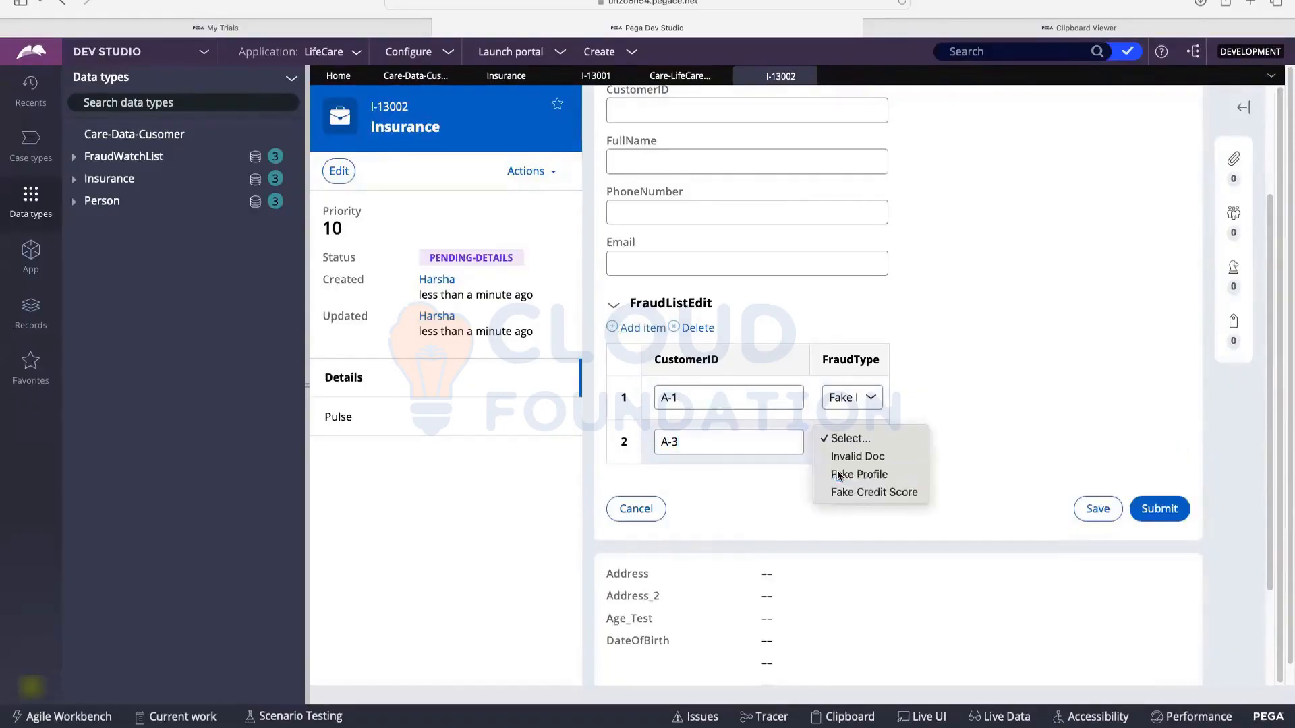
click(839, 474)
click(851, 442)
click(848, 422)
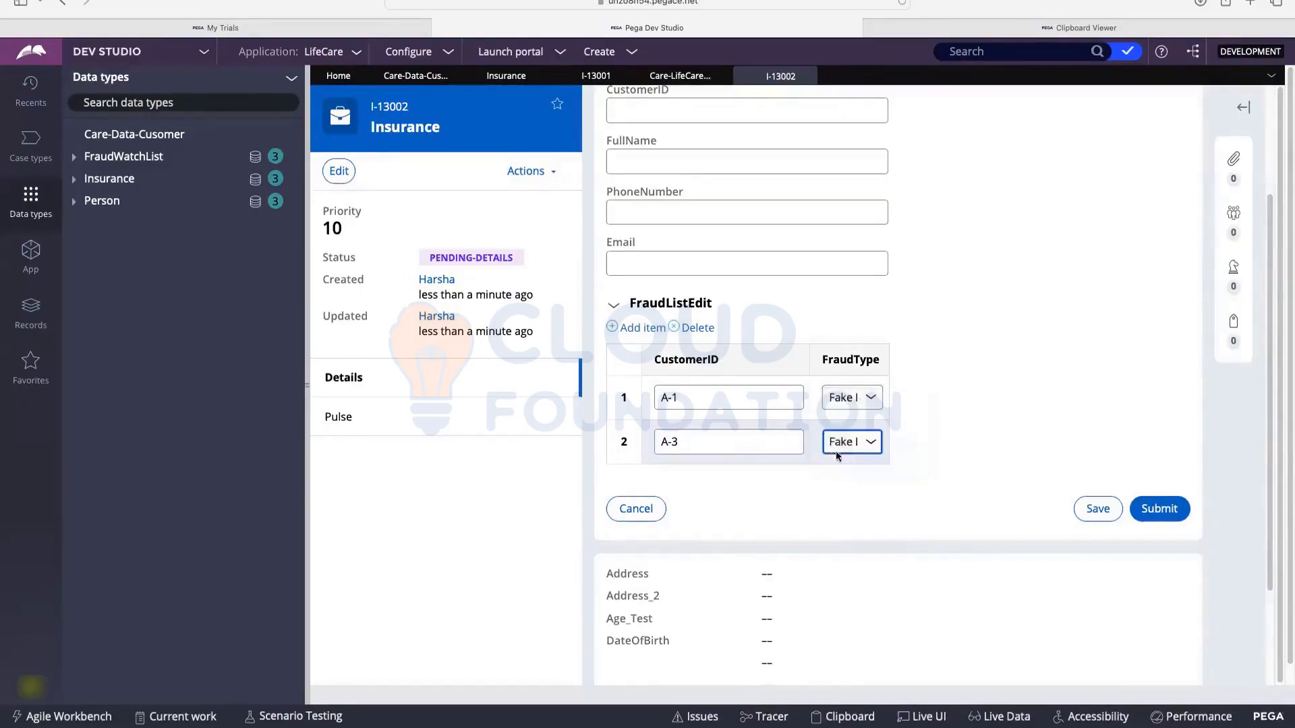
Step: Enter CustomerID test and the customer's full name in CustDetails
scroll(799, 399, up, 3)
click(667, 258)
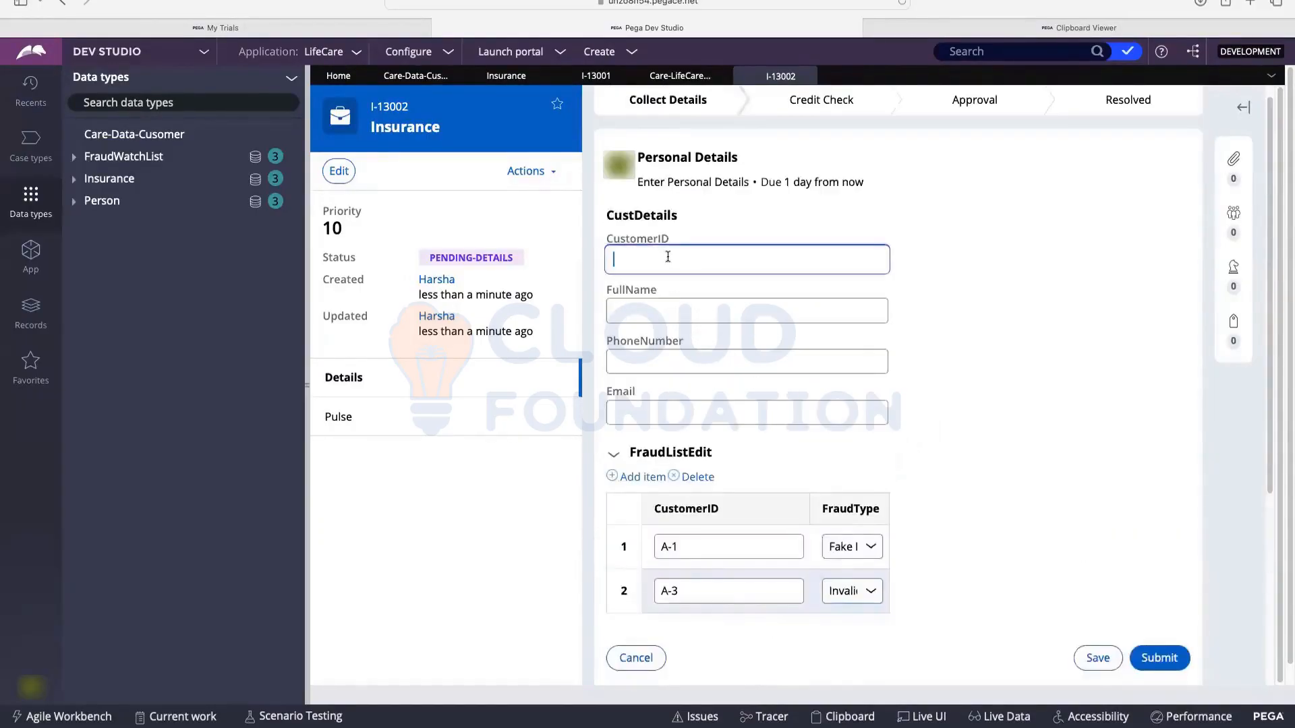
text(test)
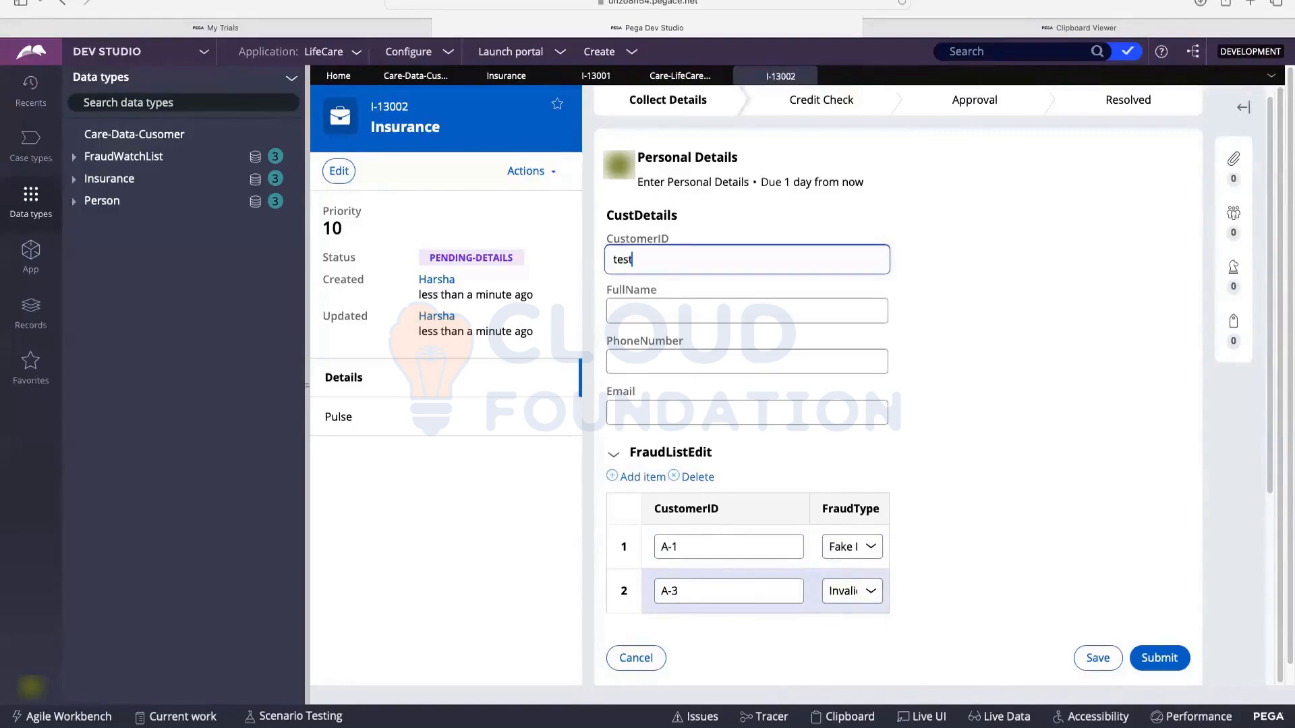
click(653, 310)
text(fdsf)
Step: Add the customer's phone number and e-mail, save the case, and resume Personal Details
click(653, 362)
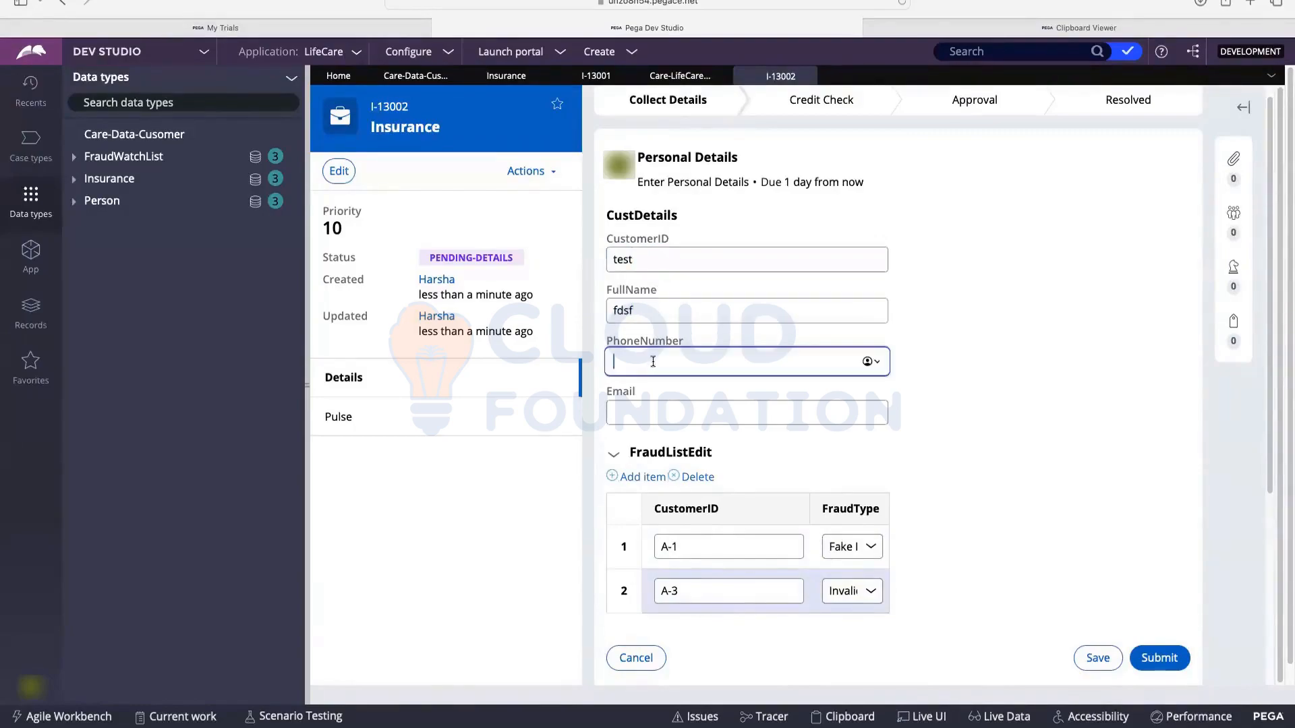
key(BackSpace)
click(673, 413)
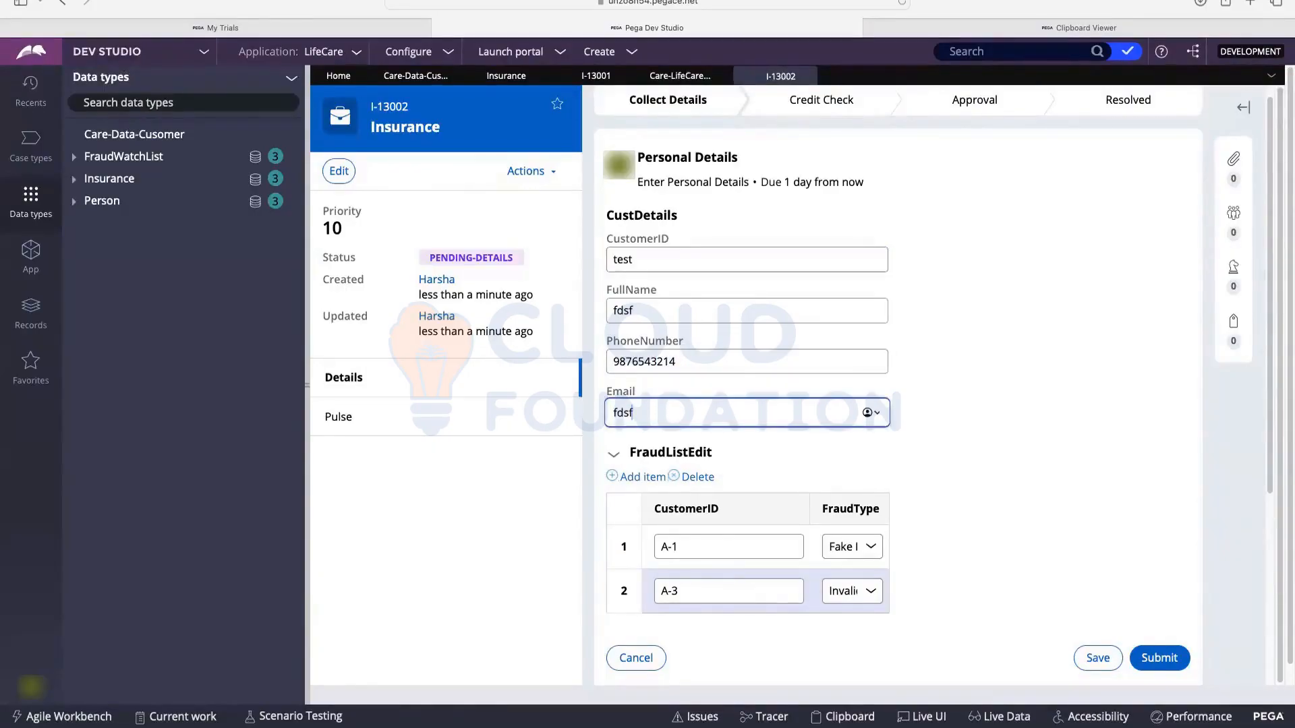
click(1099, 658)
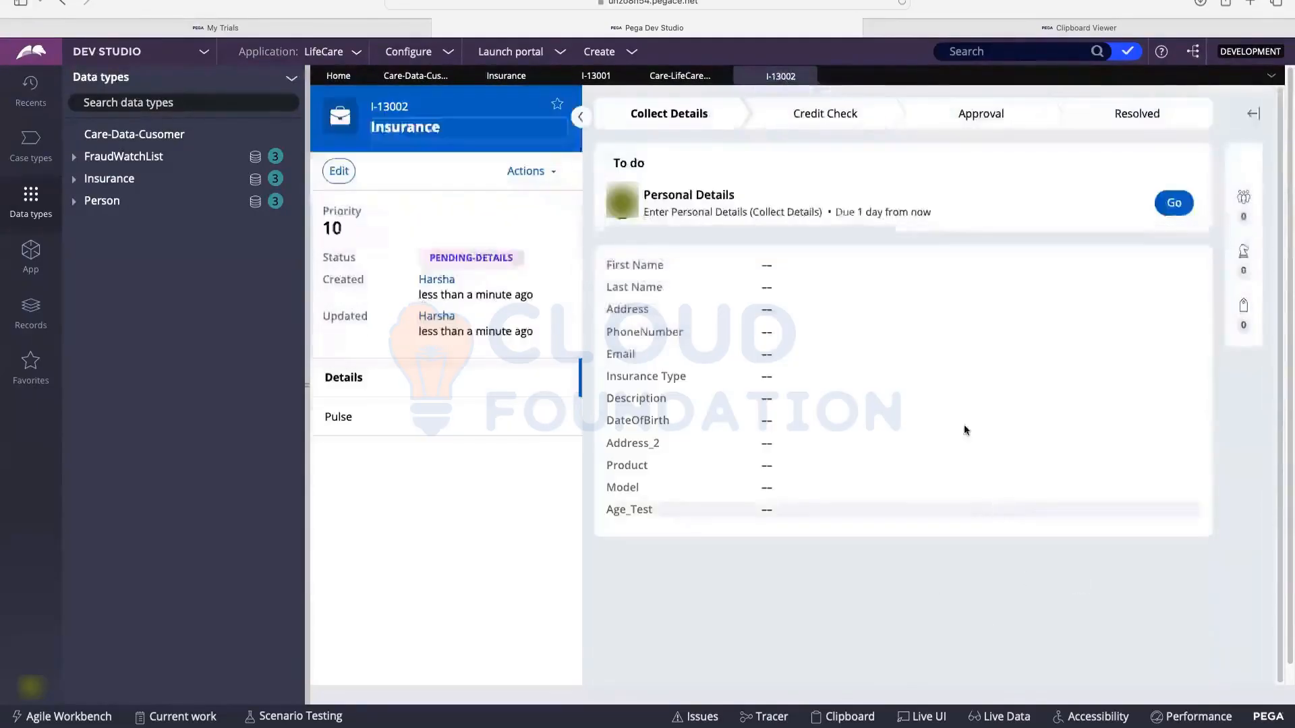
click(1177, 206)
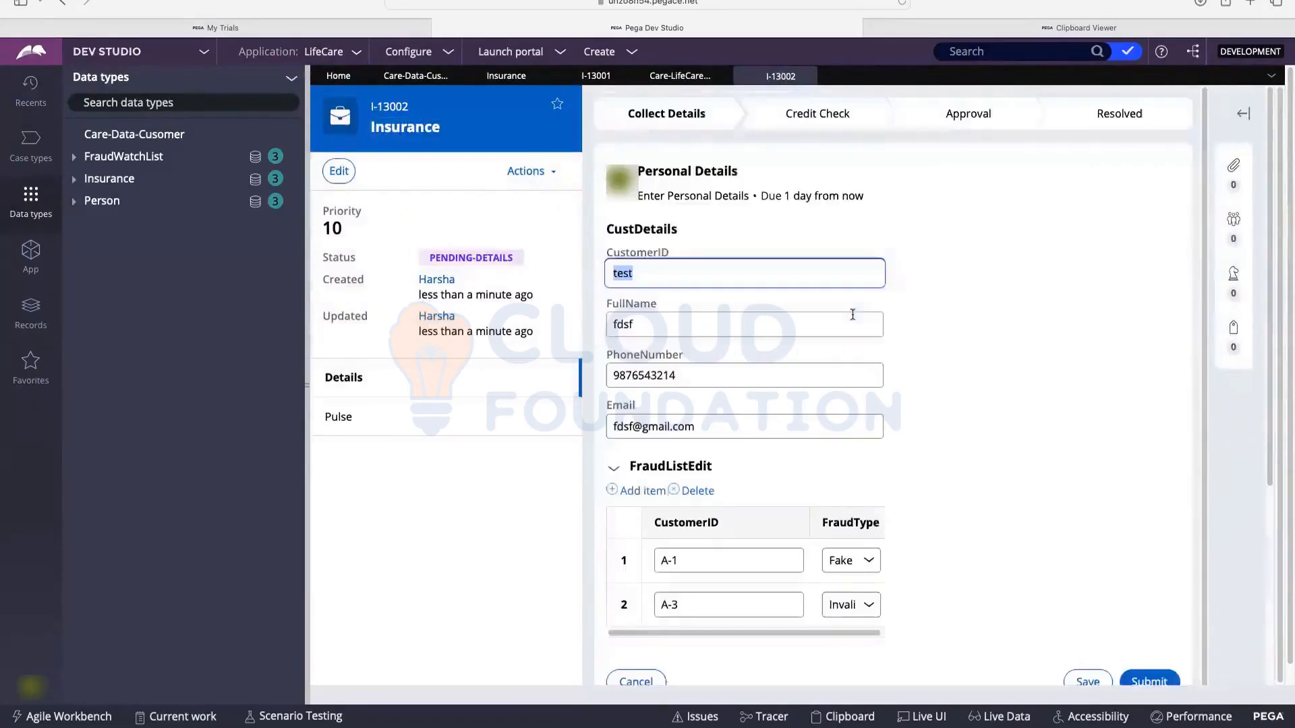
Step: Expand pyWorkPage > FraudListEdit in the Clipboard Viewer
click(843, 716)
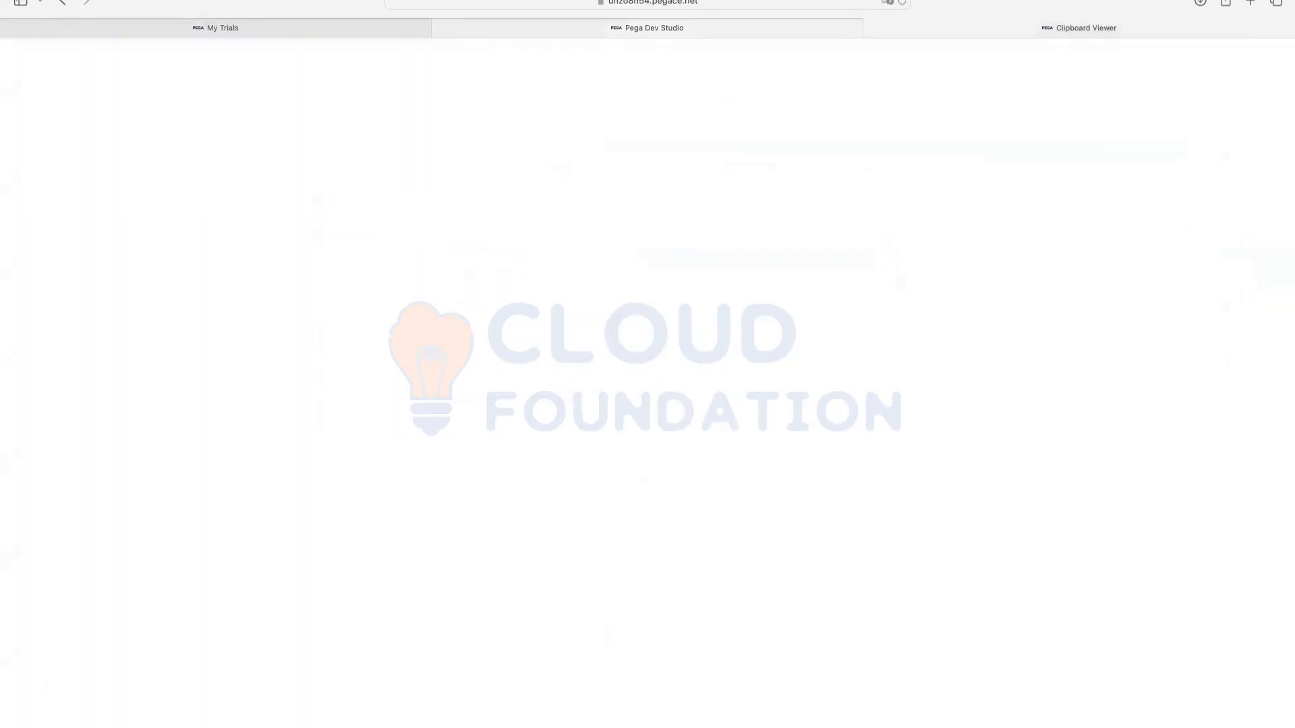
scroll(122, 253, down, 10)
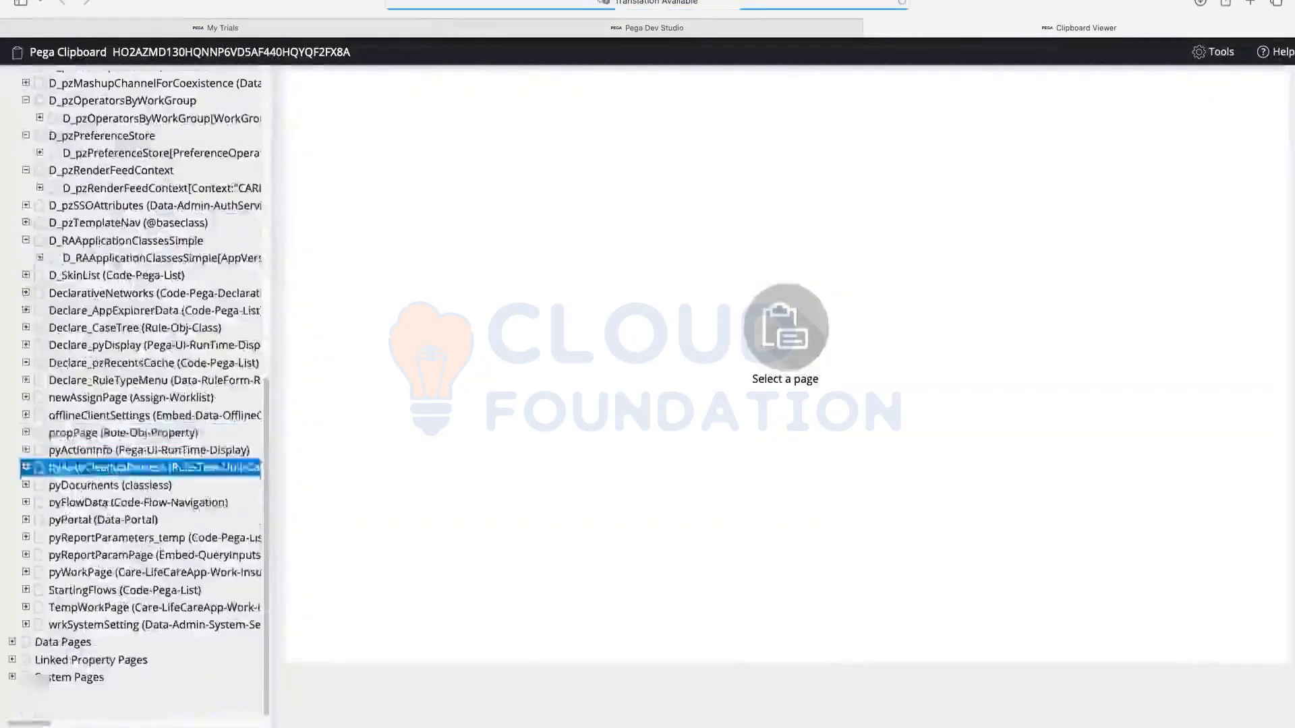
click(27, 575)
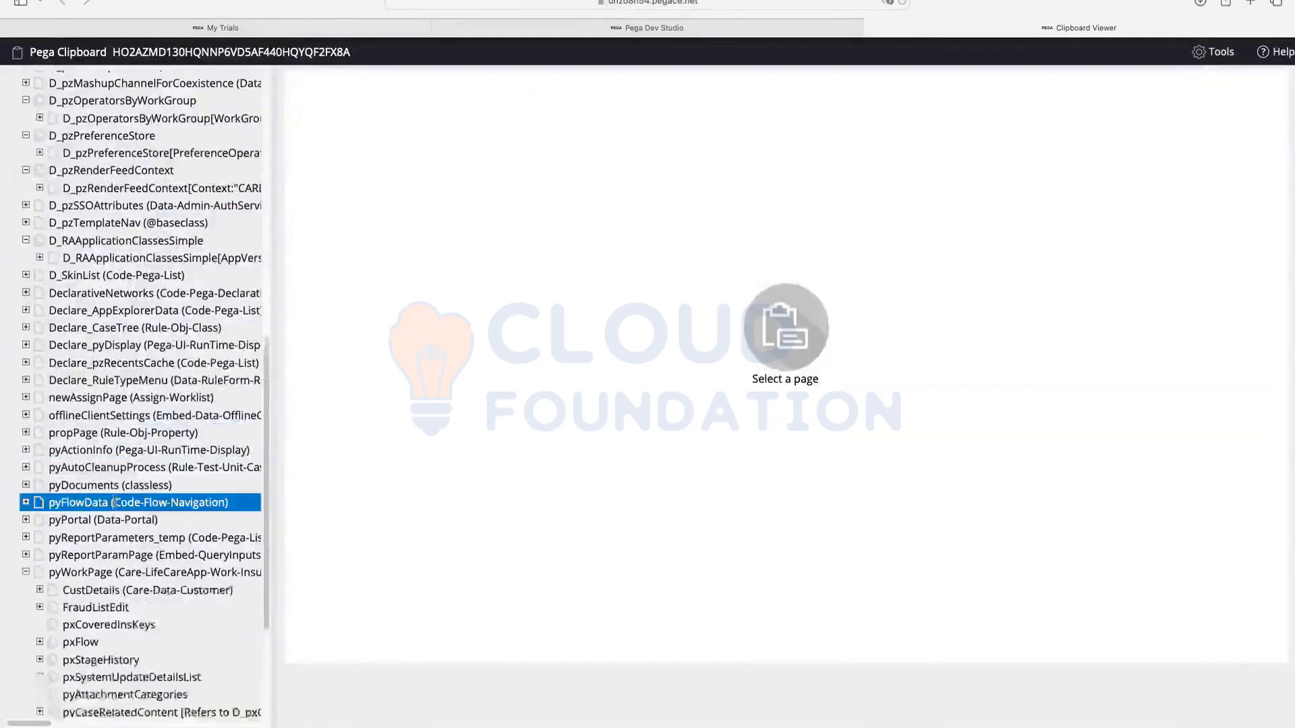
scroll(114, 504, down, 2)
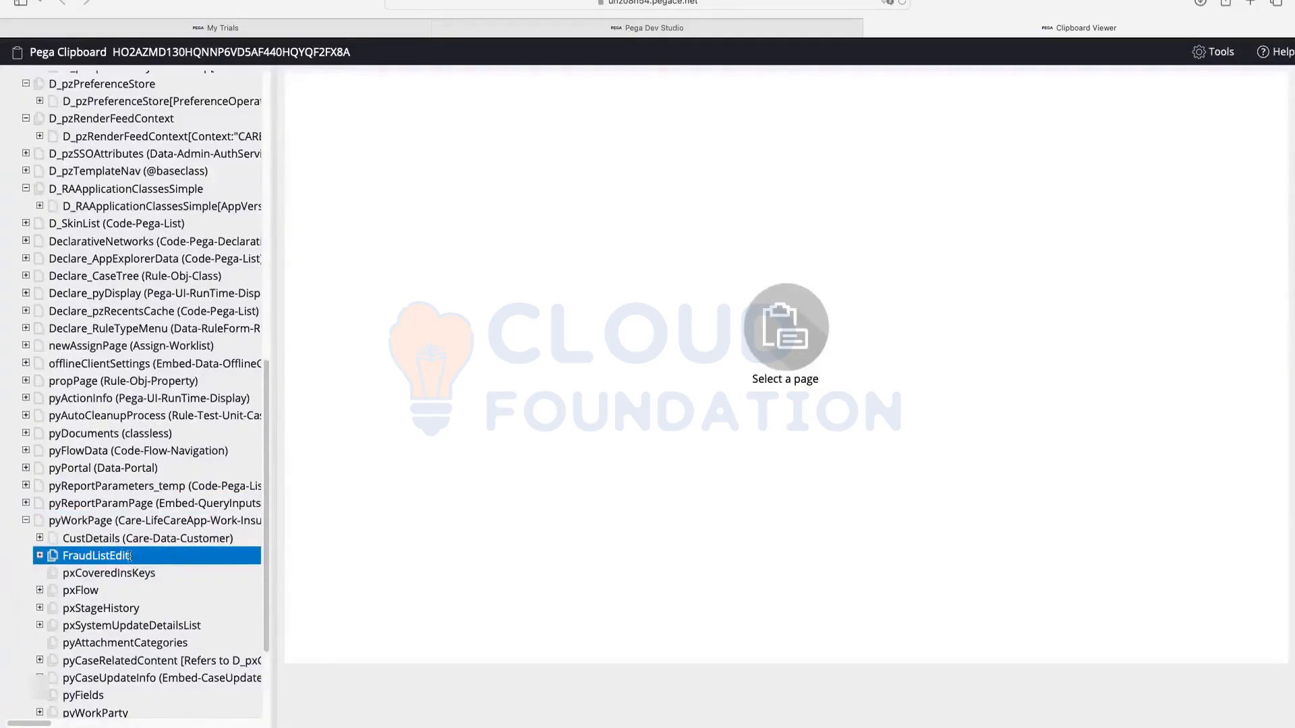
click(40, 557)
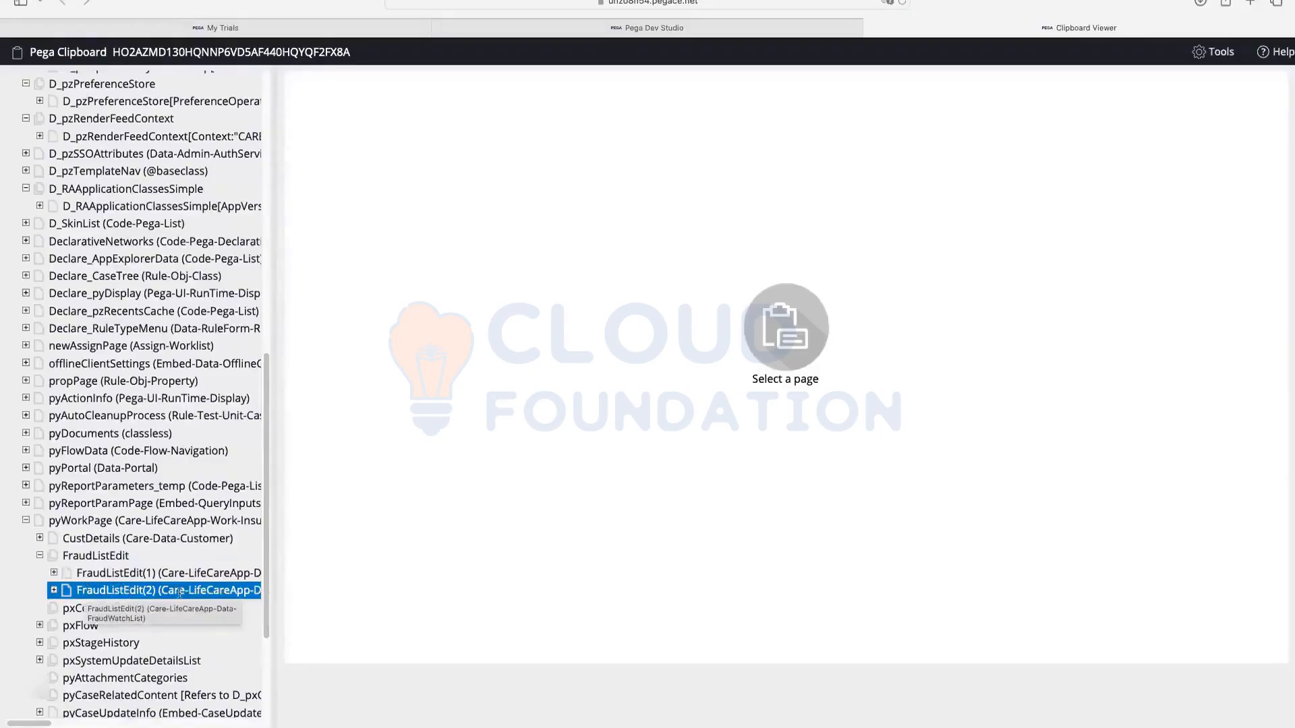
Step: Verify FraudListEdit(1) holds A-1 Fake Profile and FraudListEdit(2) holds A-3 Invalid Doc
click(630, 28)
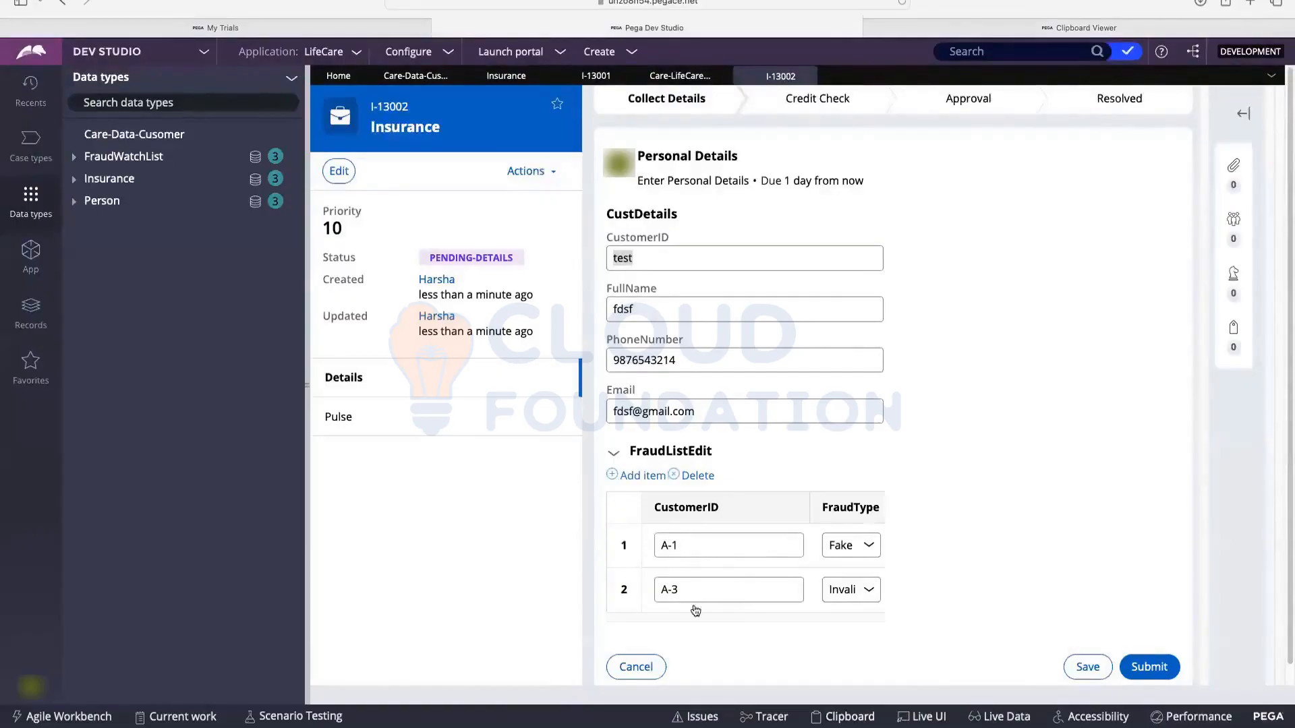
click(1082, 28)
click(158, 574)
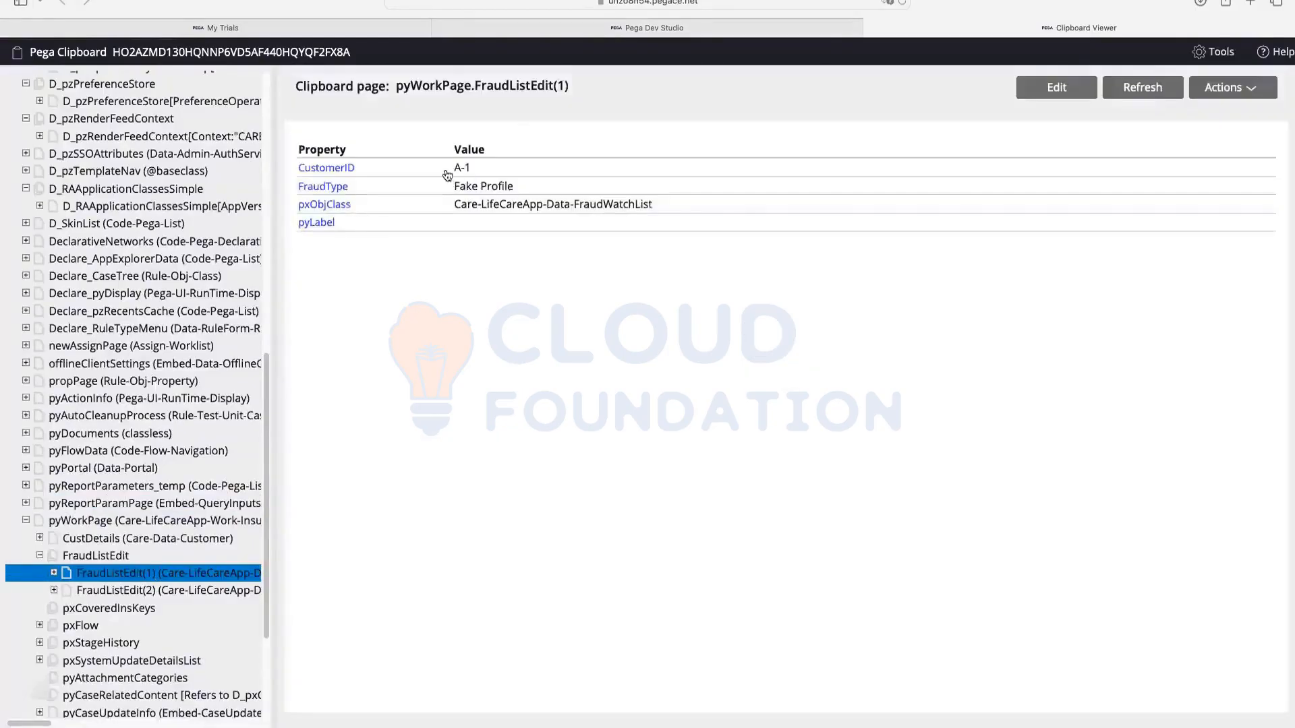
drag(451, 186, 525, 186)
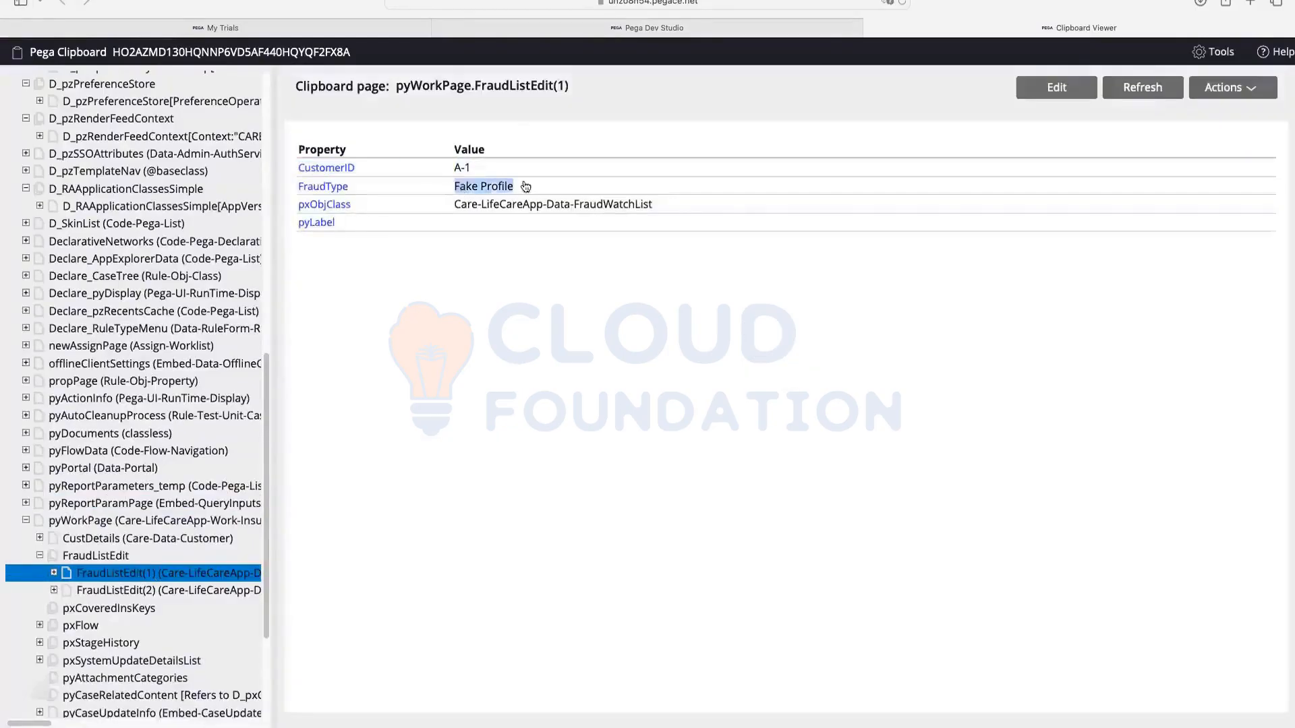
click(162, 591)
triple_click(465, 168)
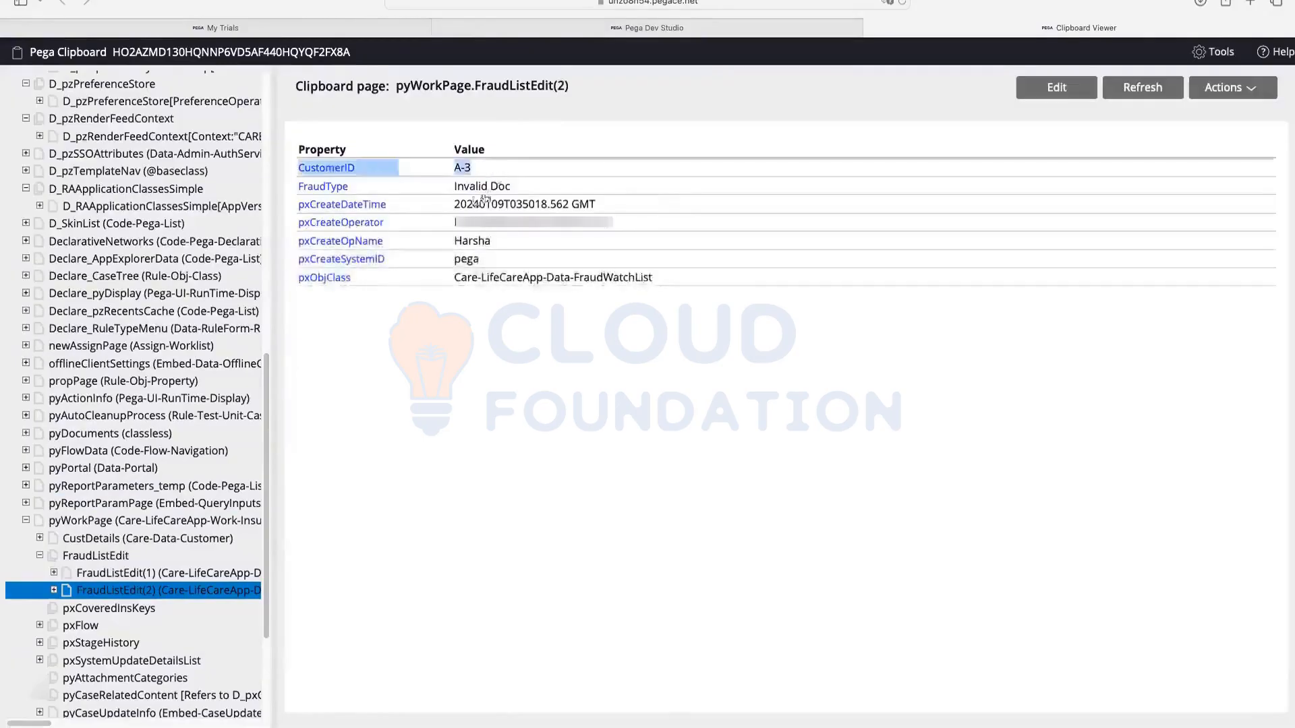
triple_click(560, 187)
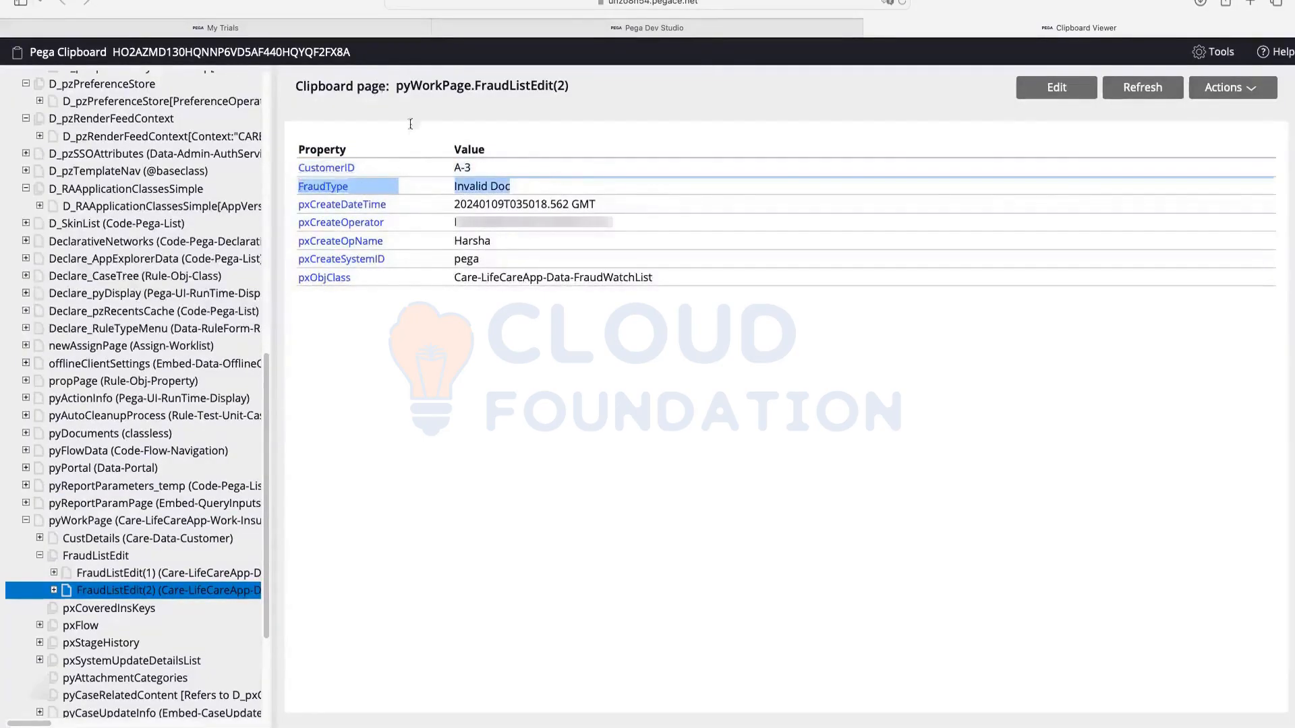
Step: Return to Dev Studio and scroll through case I-13002's CustDetails and FraudListEdit rows
click(648, 27)
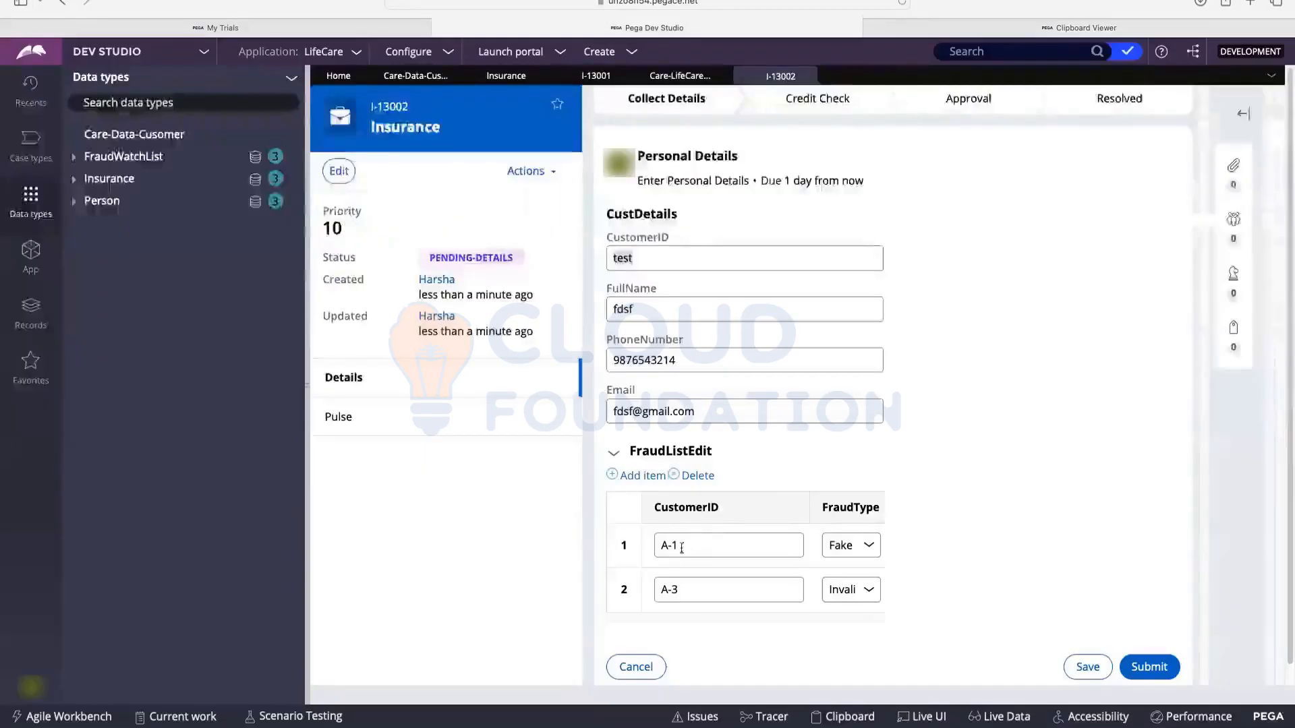
scroll(867, 213, down, 2)
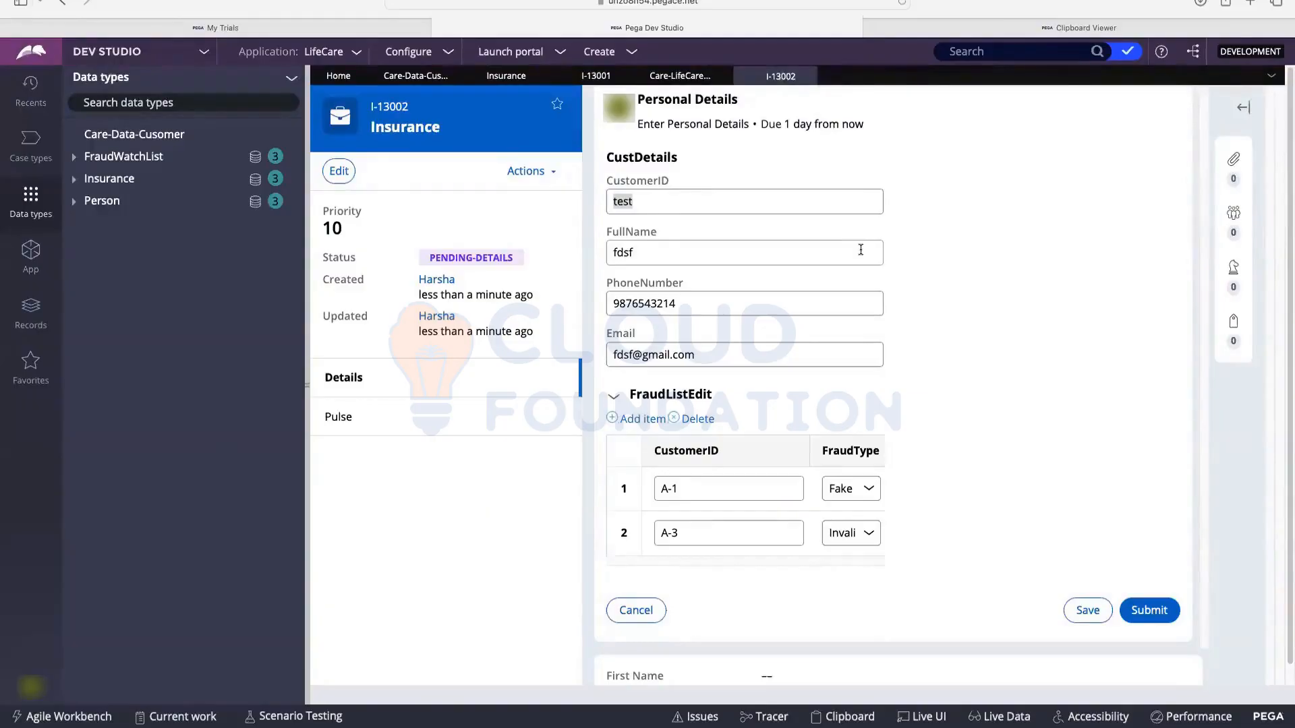
scroll(890, 216, down, 4)
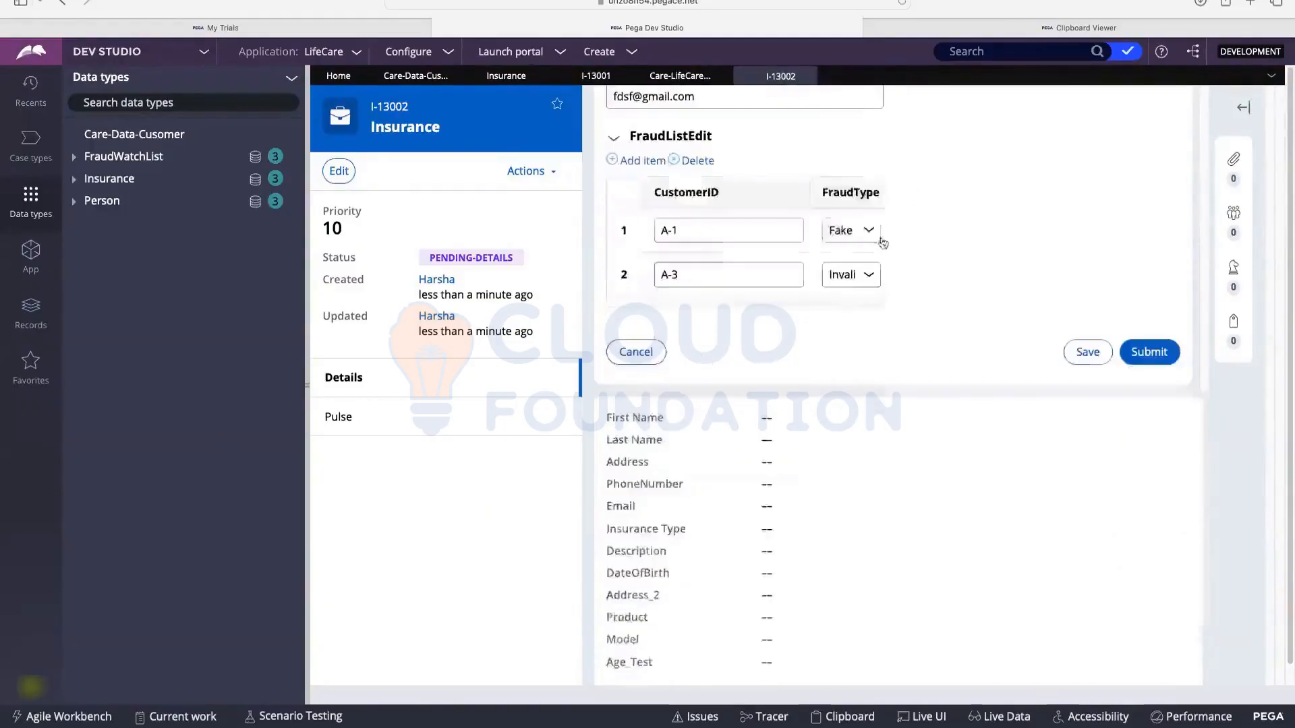
scroll(850, 229, up, 5)
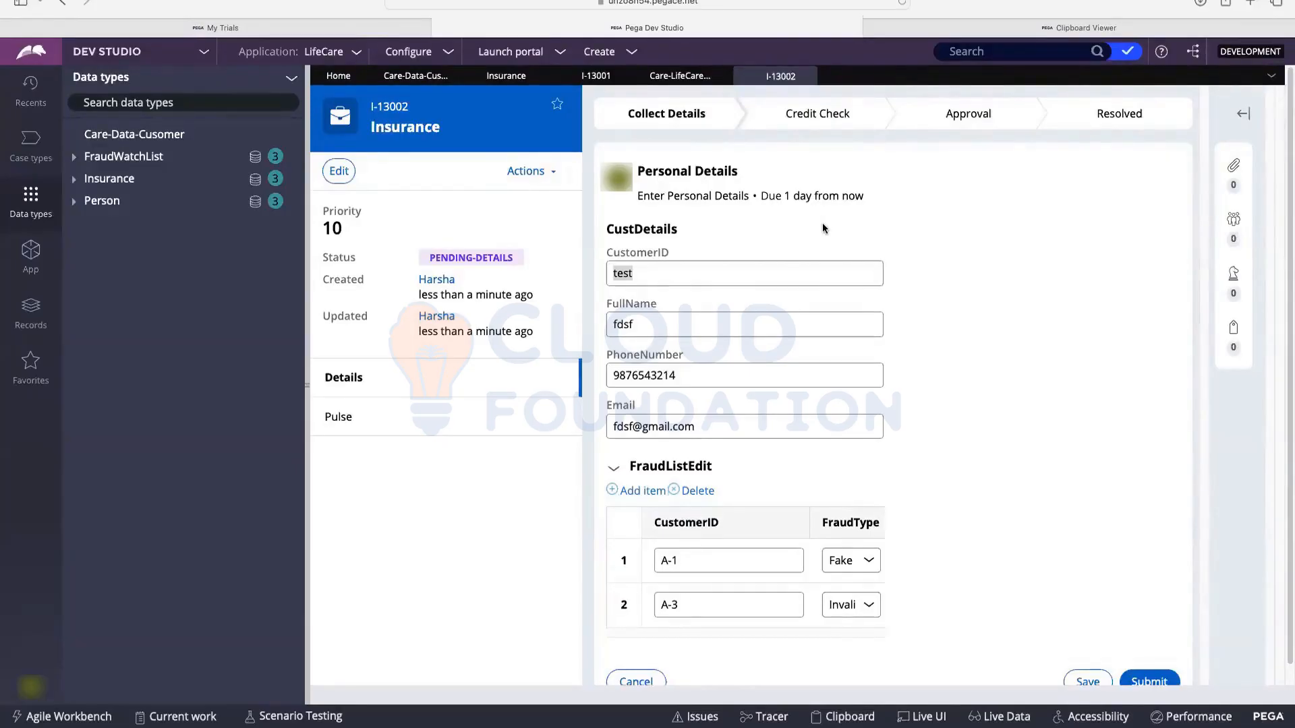
scroll(834, 528, down, 3)
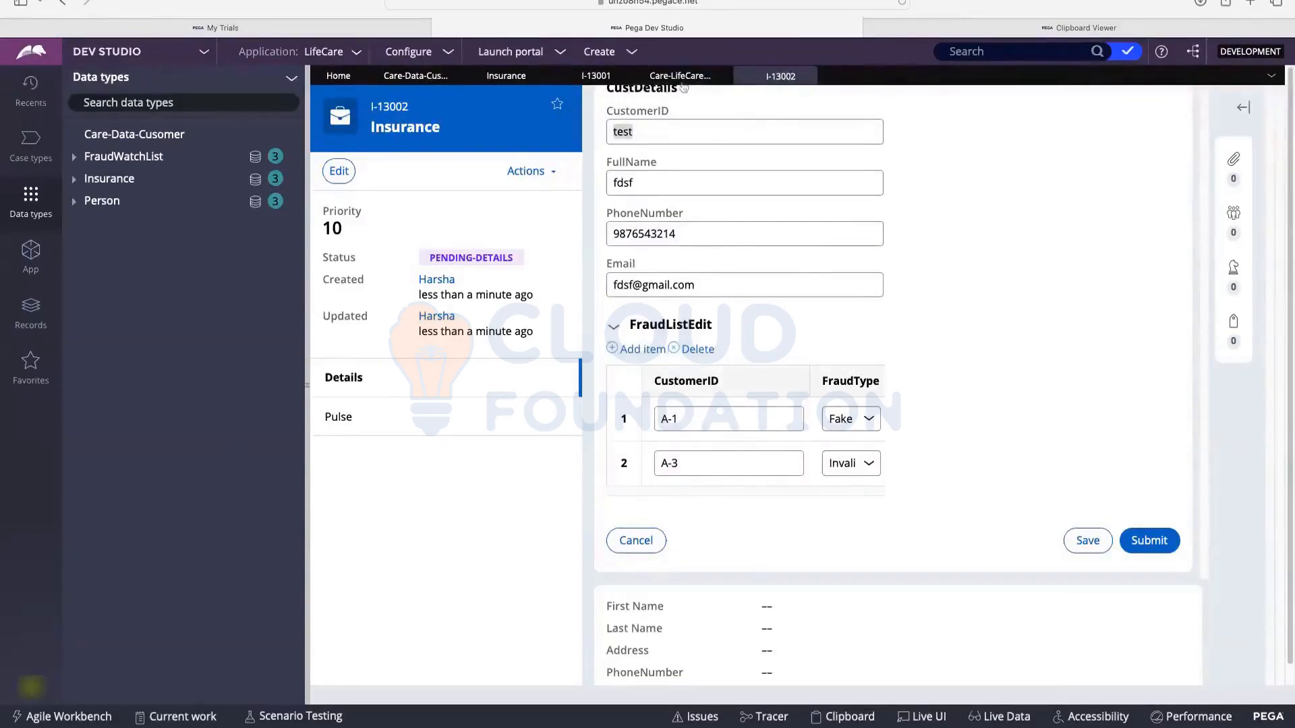
click(413, 76)
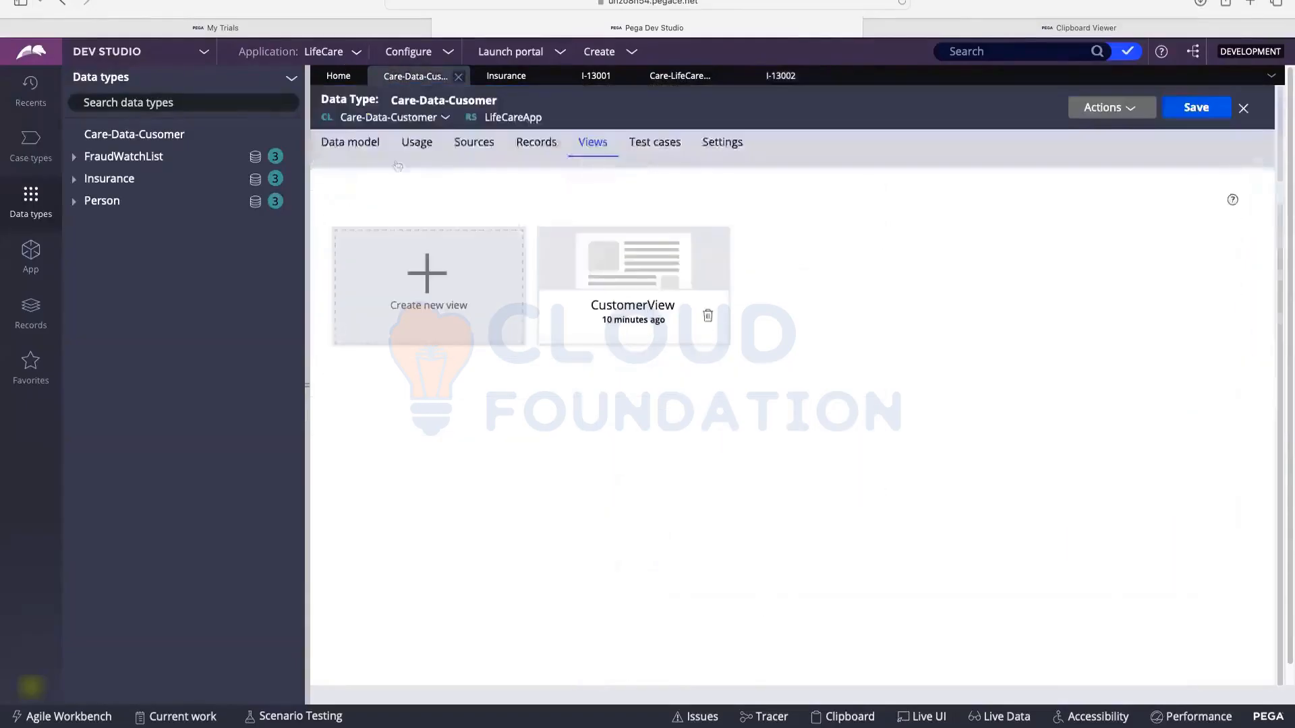
click(509, 80)
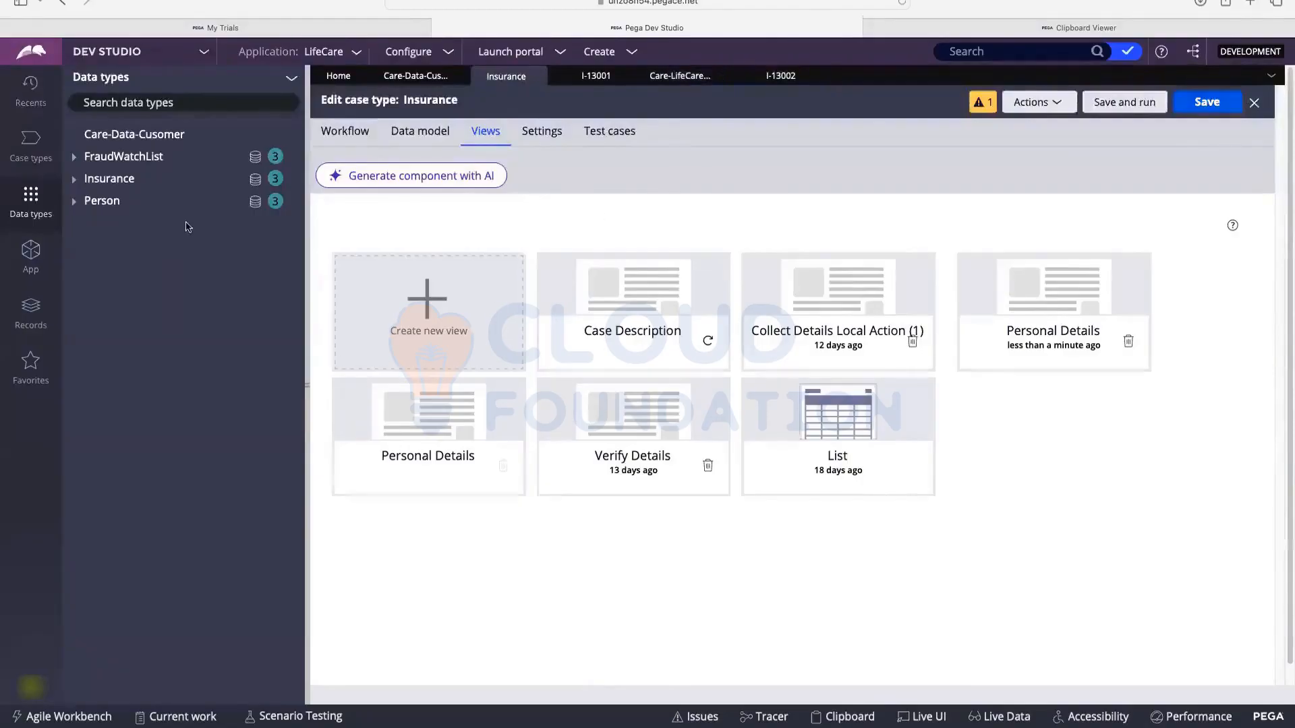
click(257, 159)
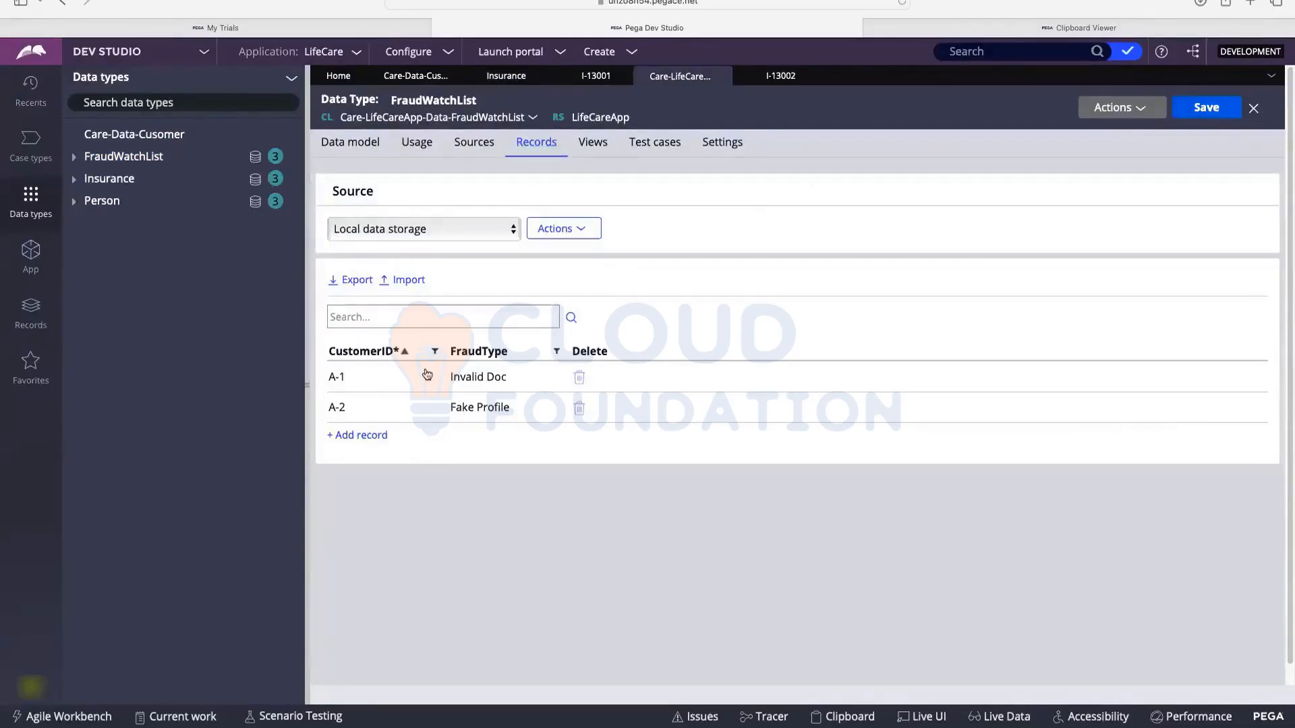
click(780, 76)
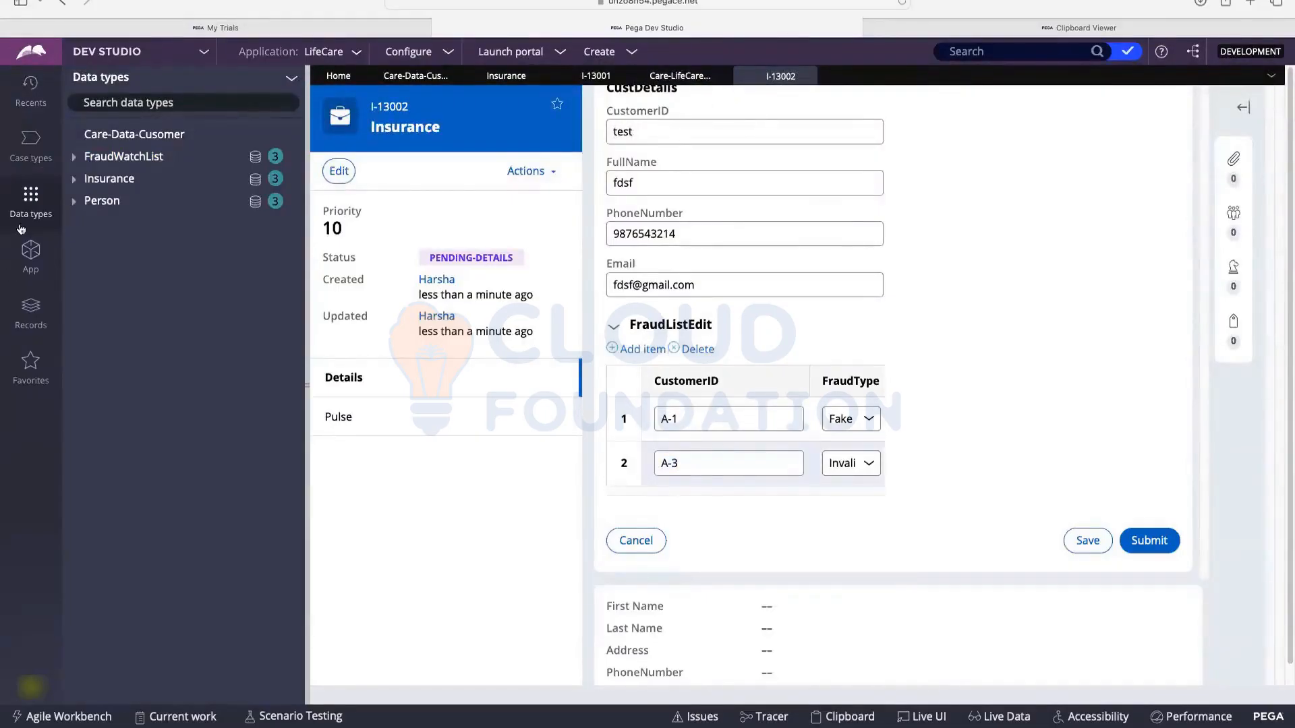
click(254, 160)
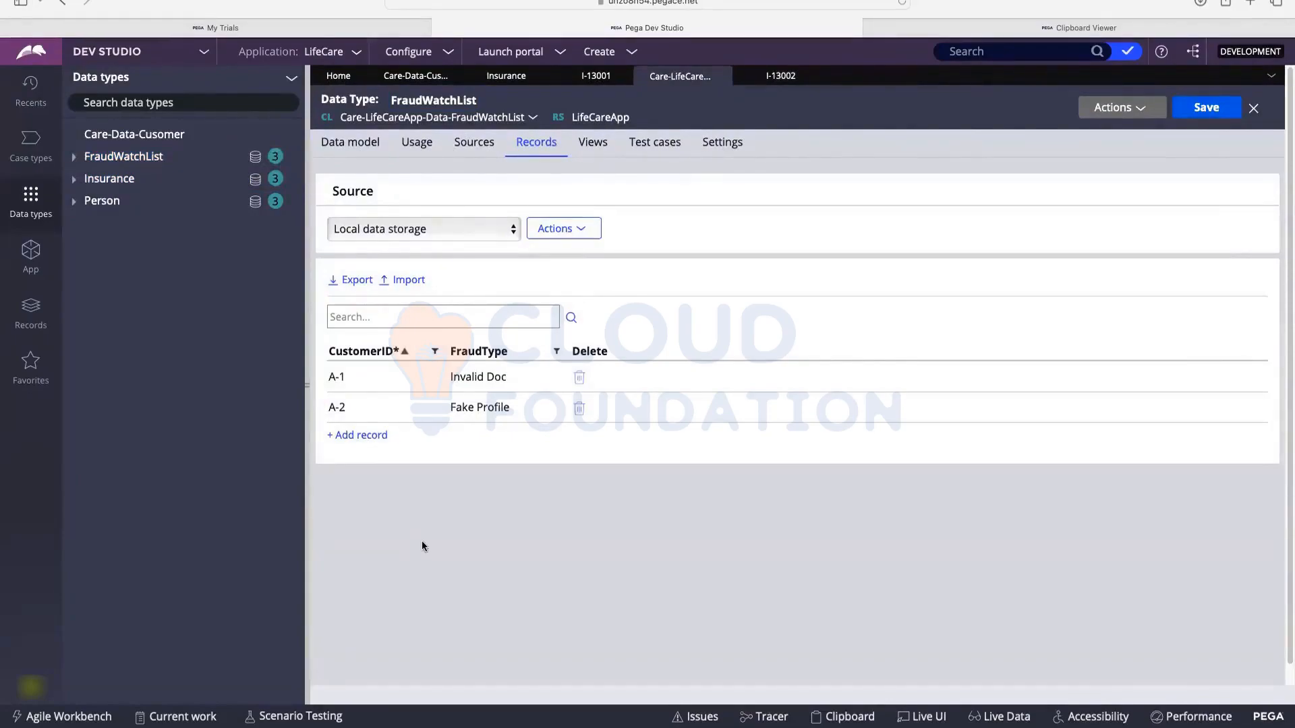
click(779, 76)
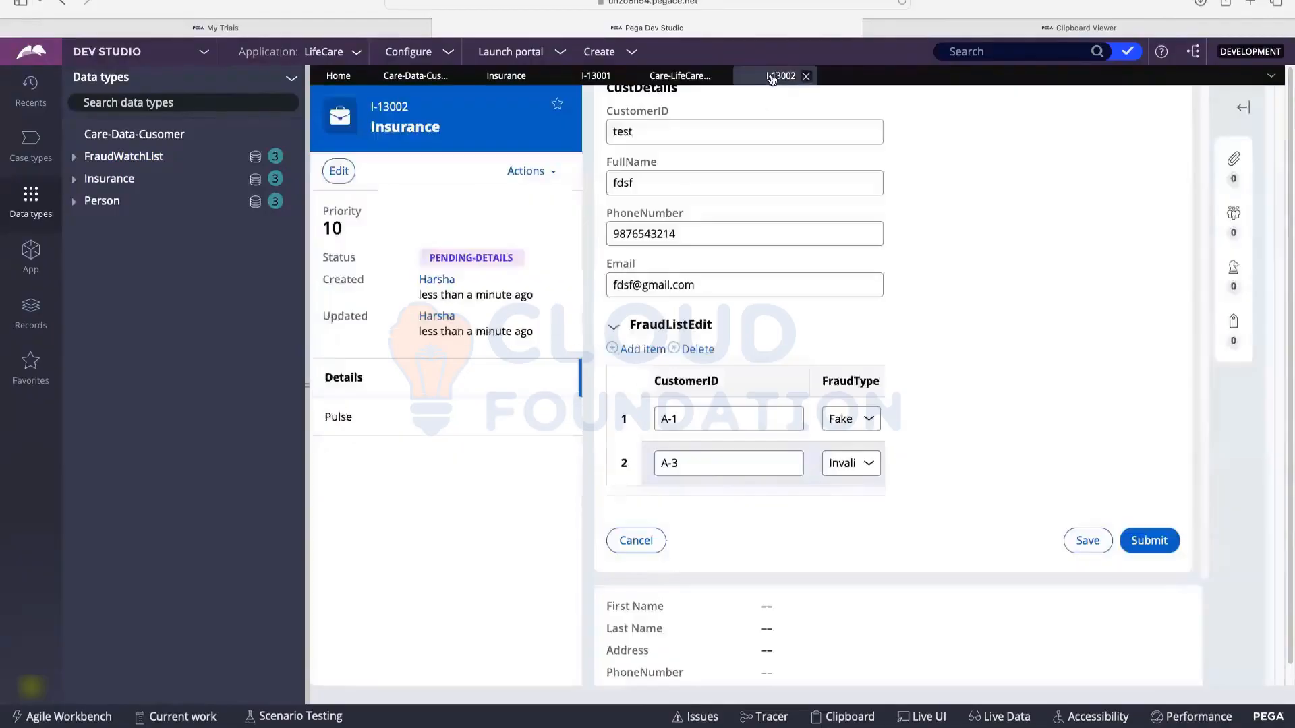